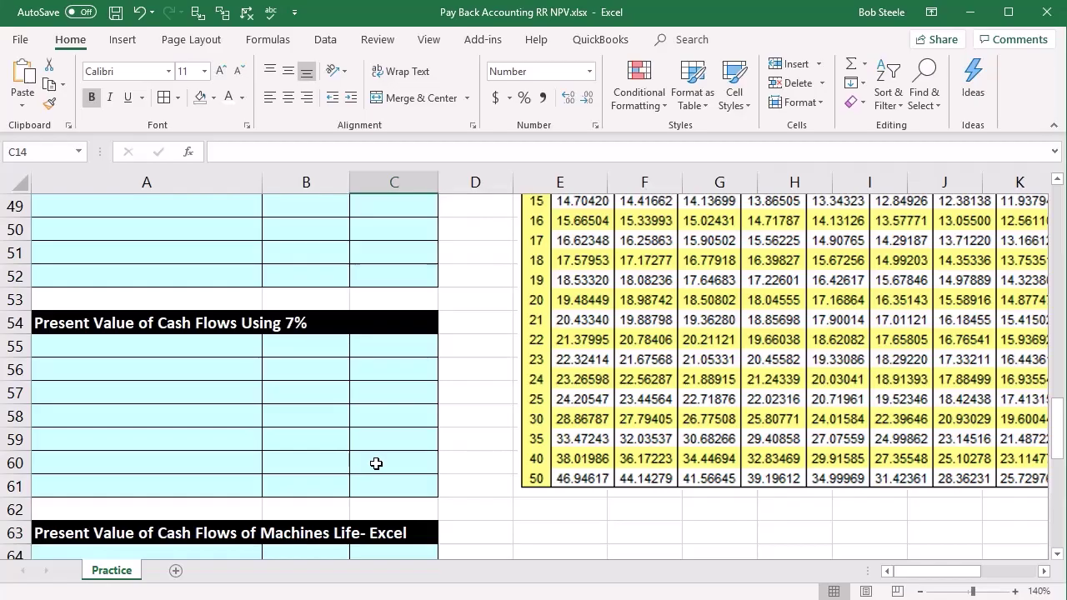
Look through the worksheet's blank sections, from the 7% present value block down to the yearly tables, and return to the given data
scroll(375, 463, down, 1)
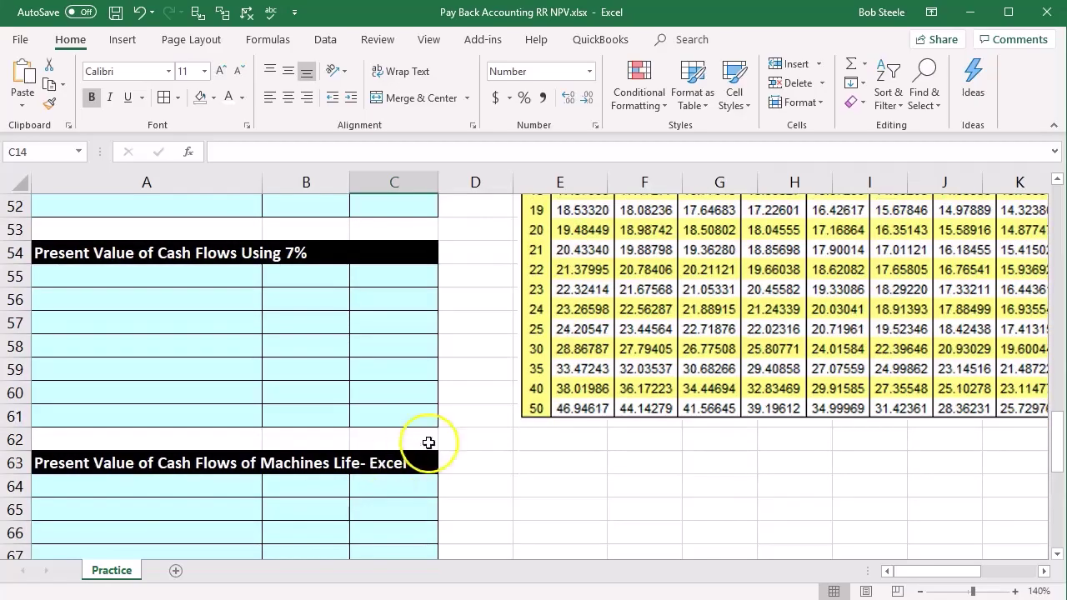
click(564, 374)
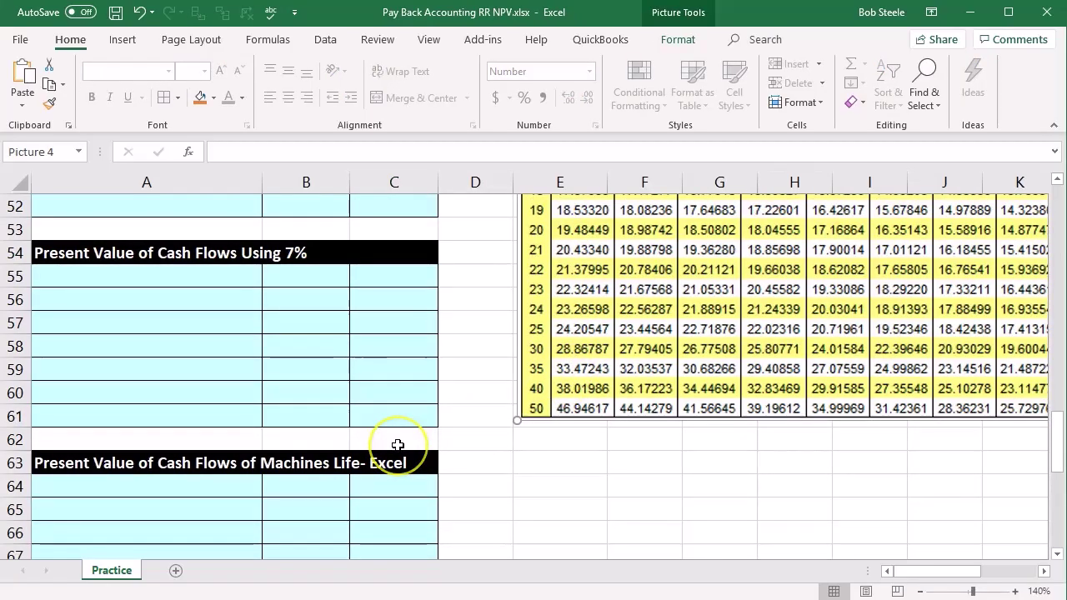
scroll(397, 444, down, 3)
scroll(398, 444, down, 3)
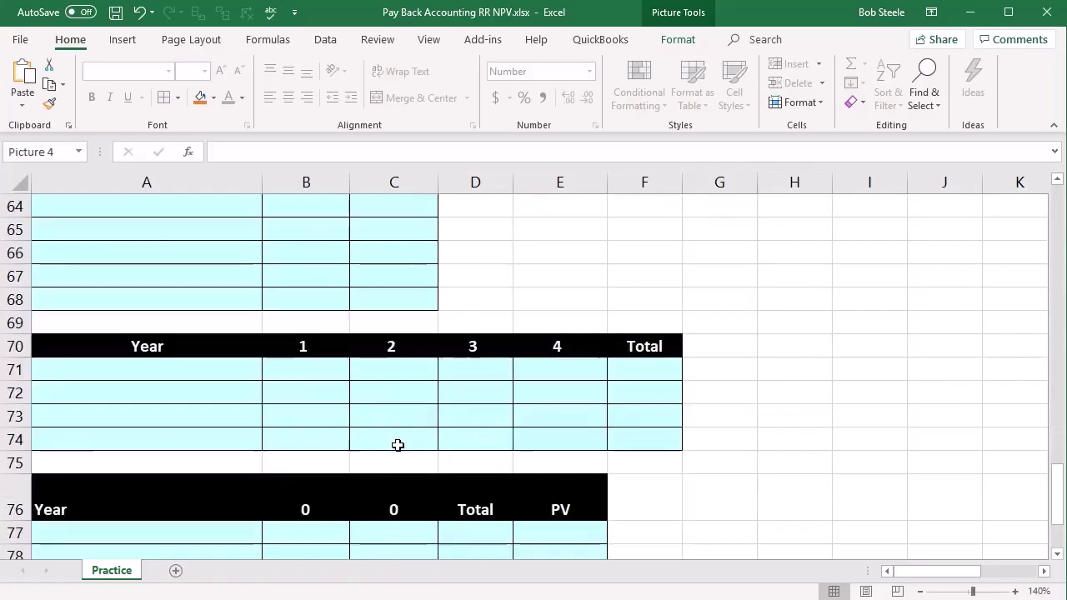
click(578, 413)
click(578, 401)
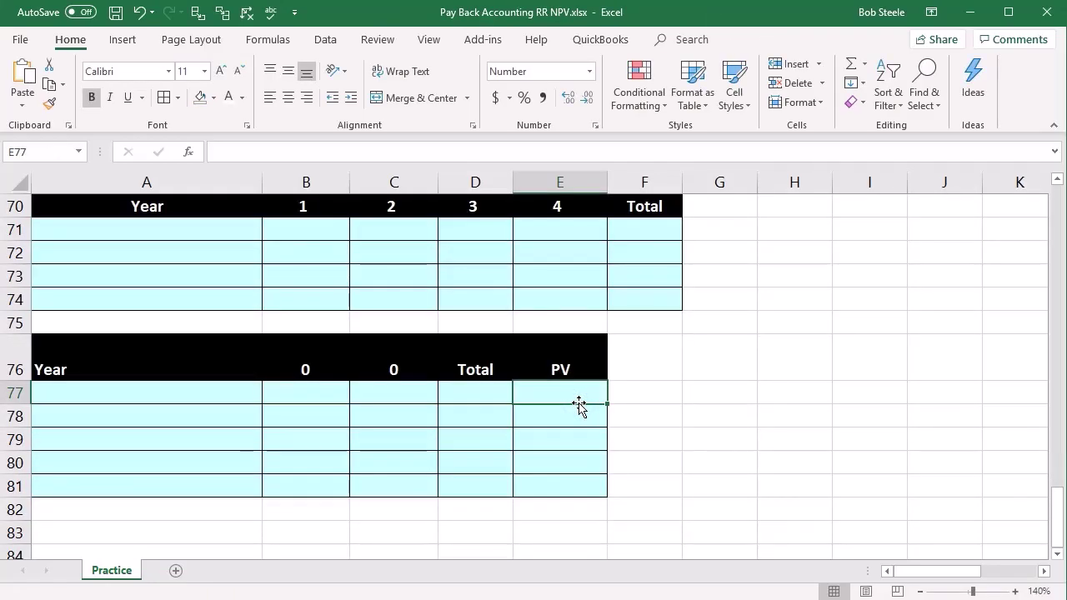
scroll(555, 424, up, 16)
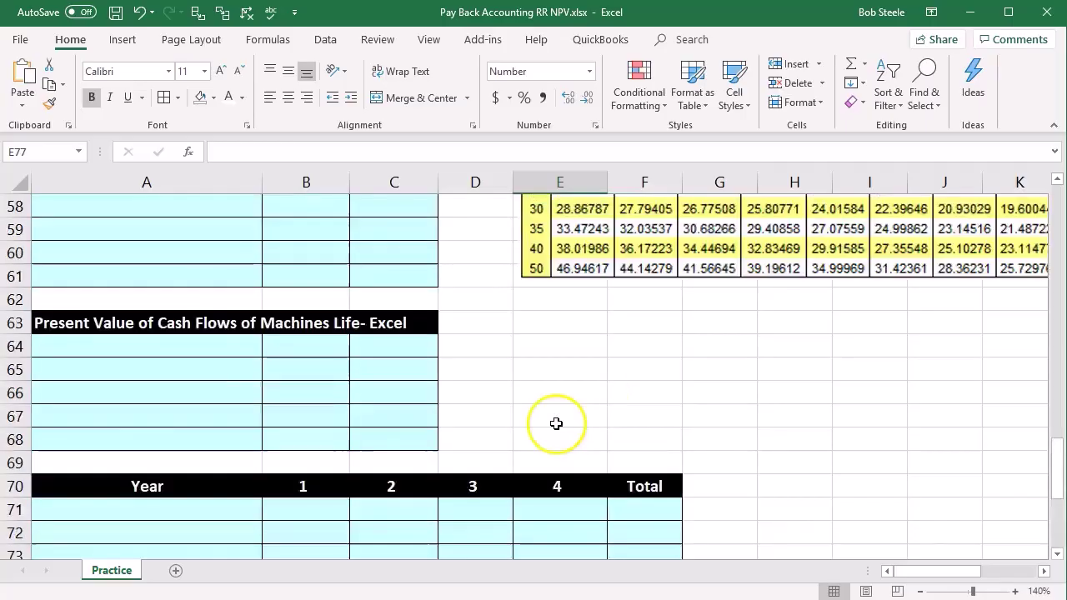
scroll(344, 447, up, 7)
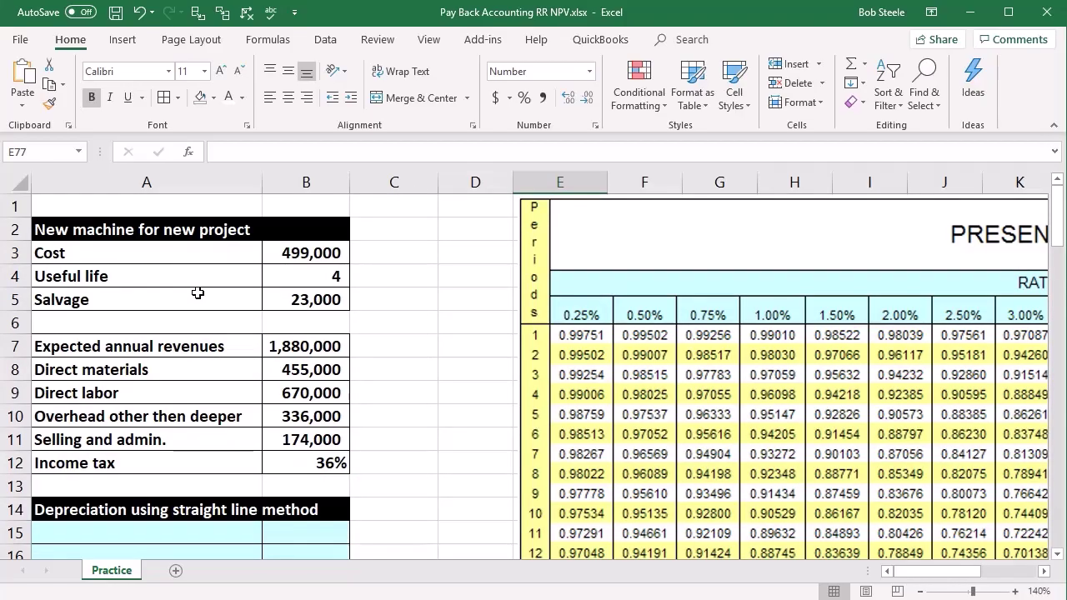
Review the new machine's cost, useful life and salvage, and the expected annual revenues and direct materials figures
click(154, 253)
key(Right)
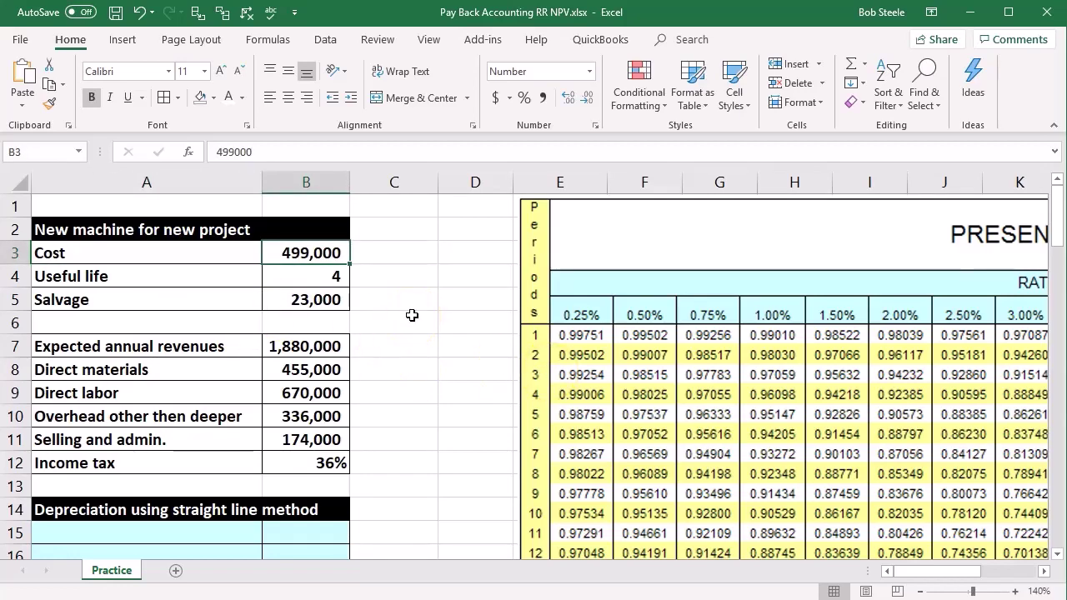
key(Down)
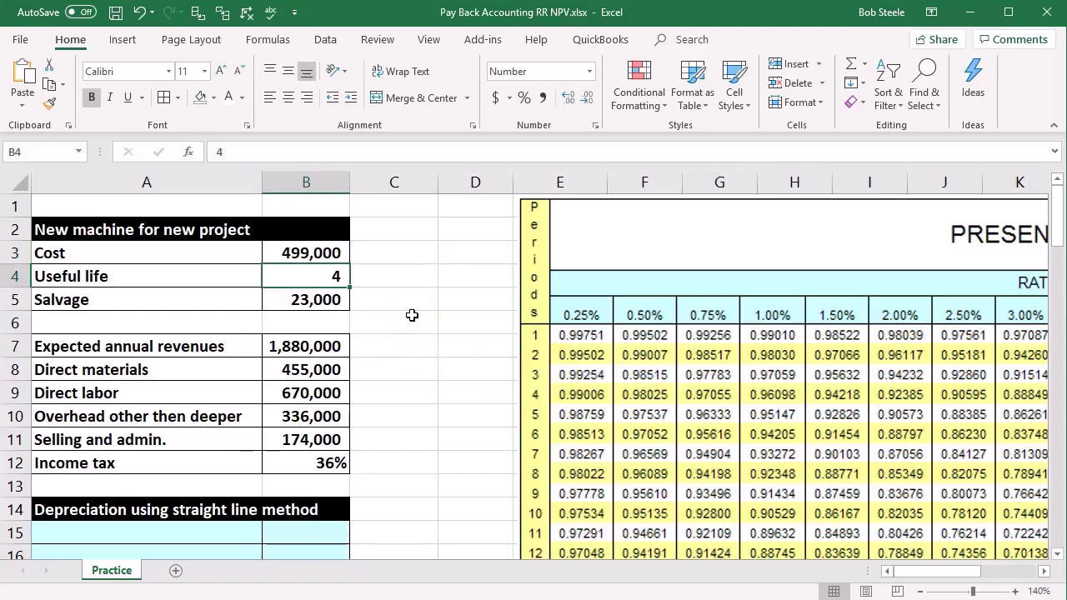
key(Down)
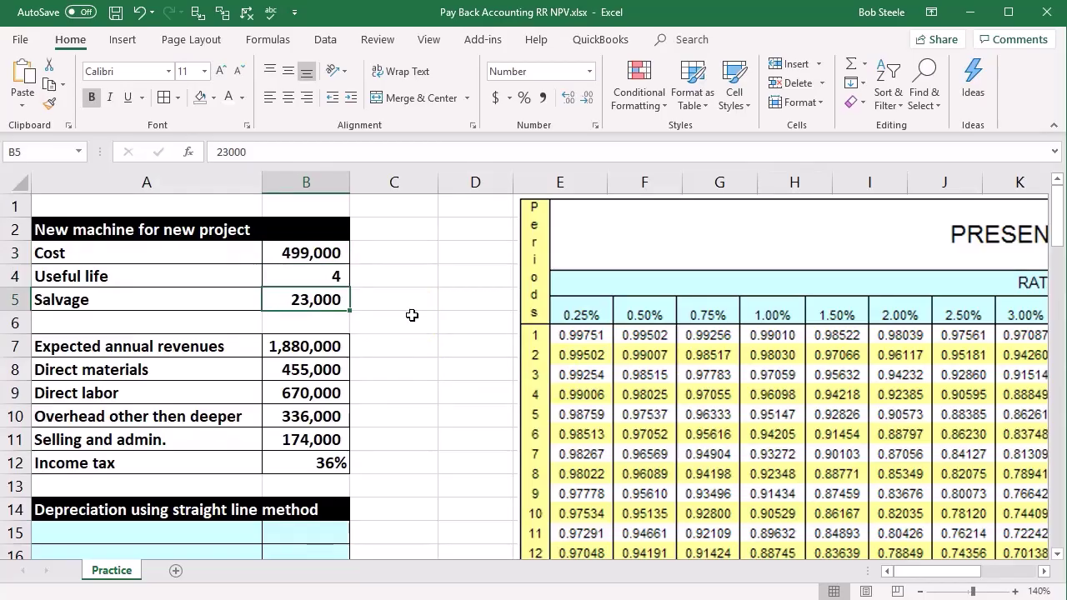
key(Down)
key(Left)
key(Down)
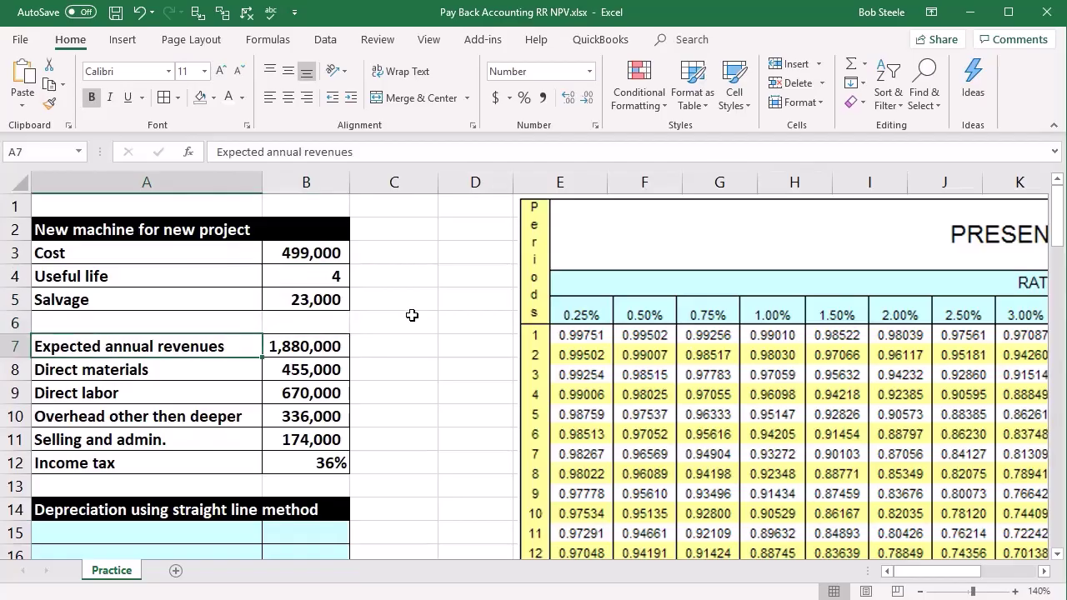
key(Right)
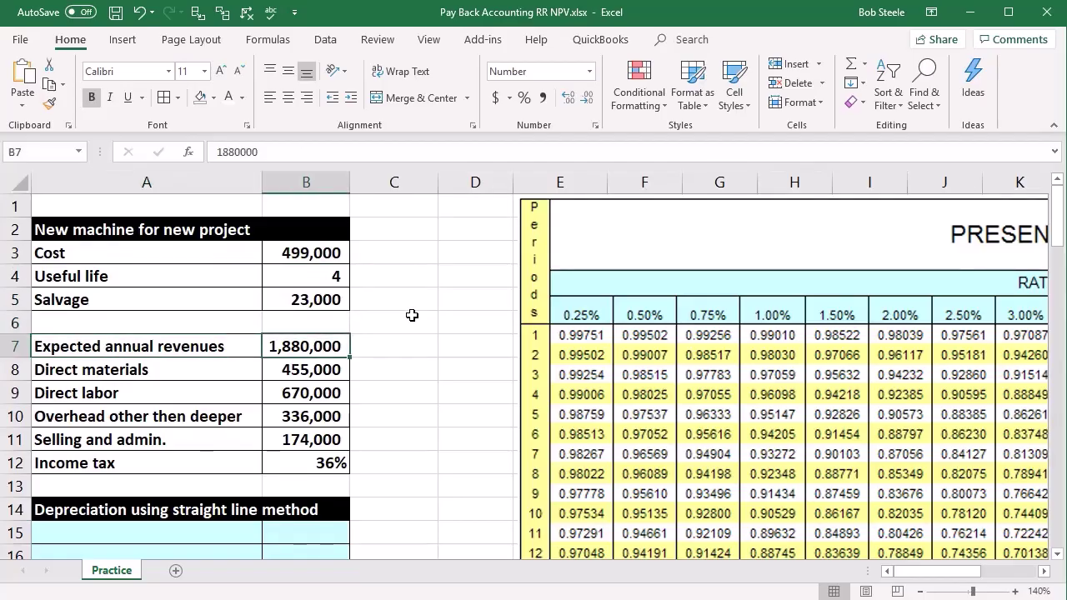
key(Down)
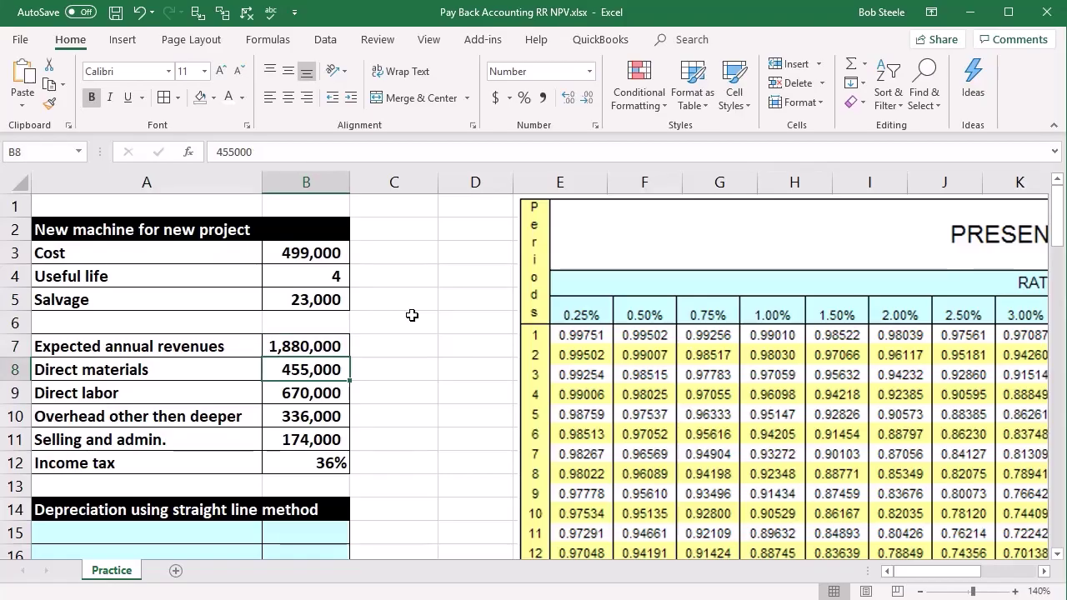
Correct the overhead label in A10 to "Overhead other then depre."
key(Down)
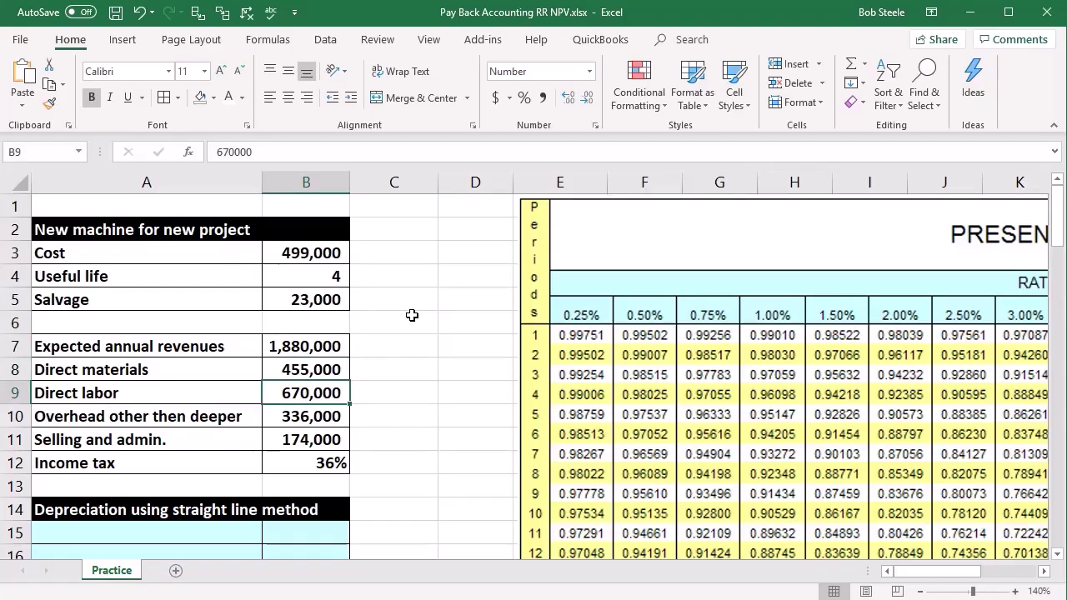
key(Down)
click(377, 419)
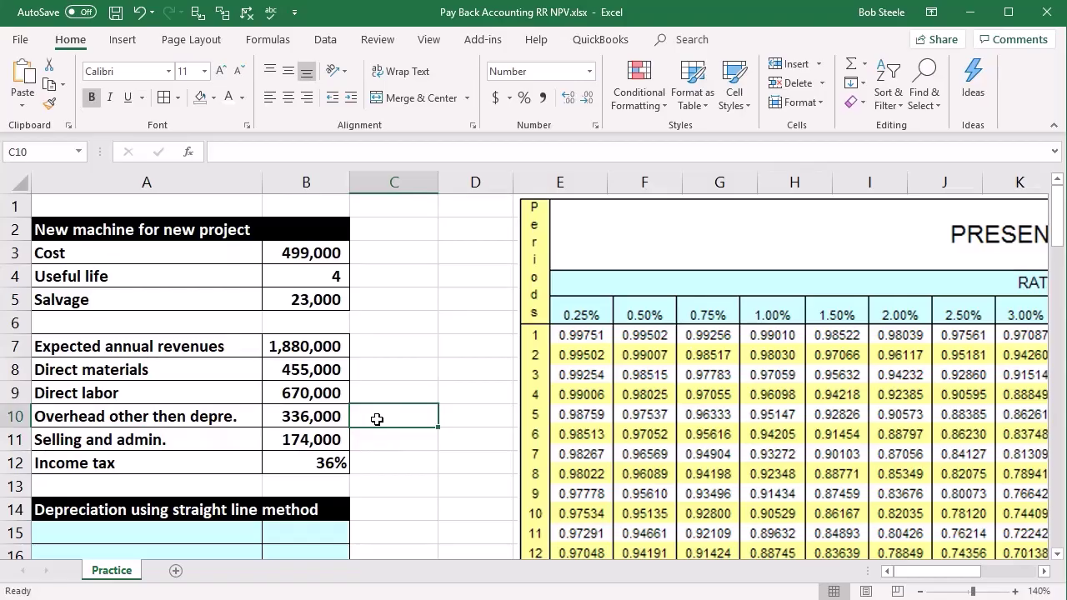
Review the selling and admin. and income tax rows, and recheck the machine's cost and salvage inputs
key(Down)
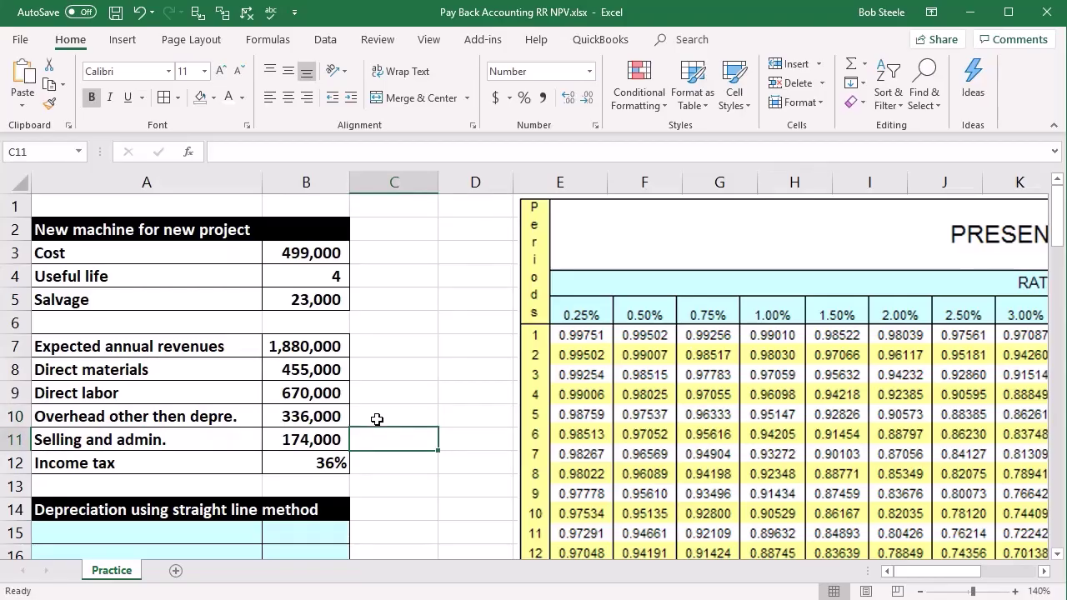
key(Down)
click(377, 419)
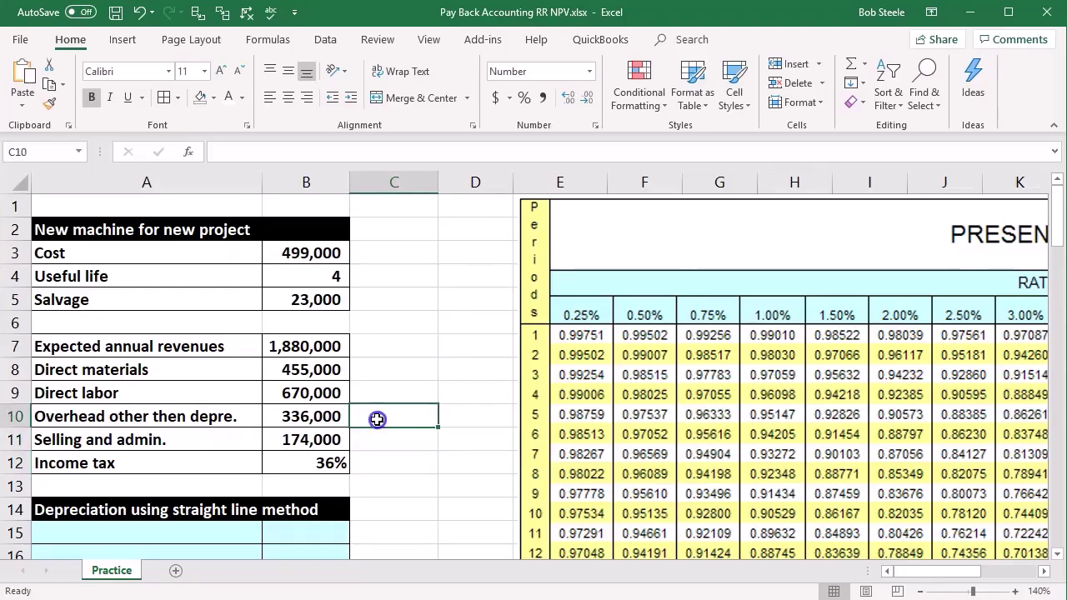
scroll(377, 419, down, 1)
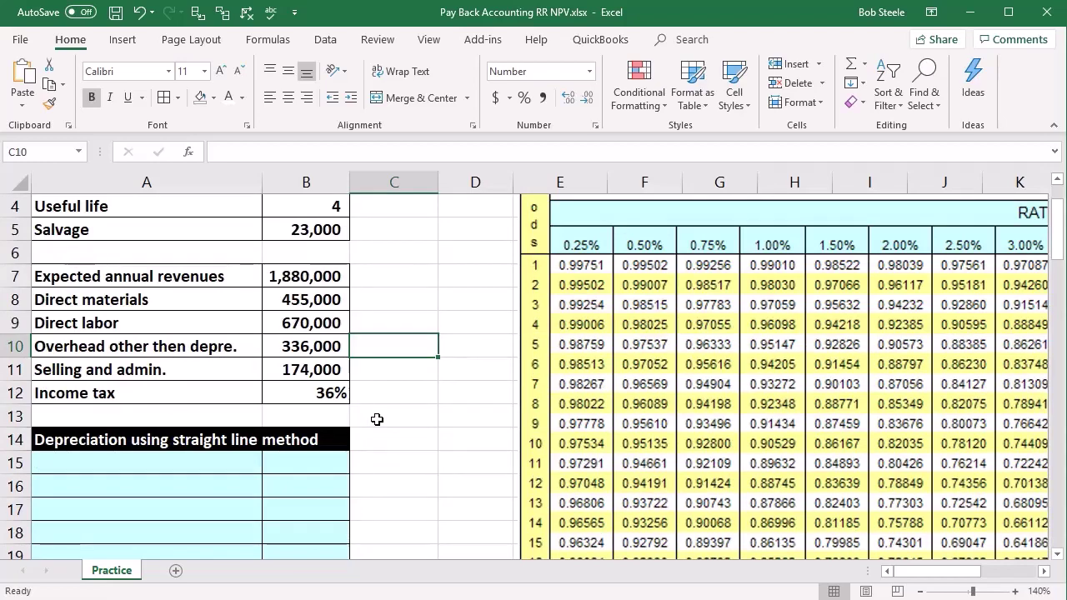
scroll(377, 420, up, 1)
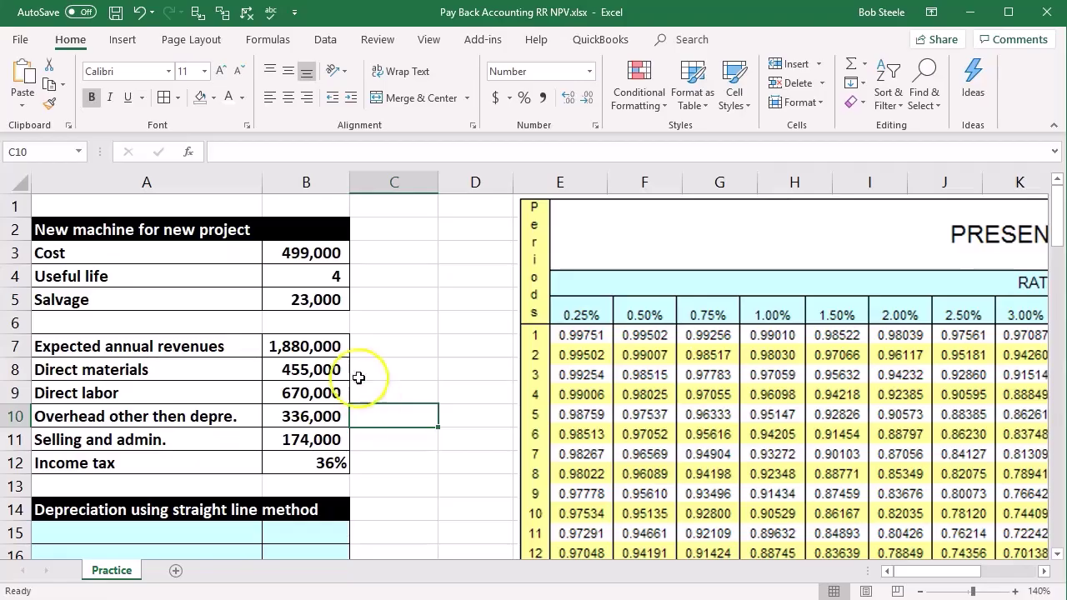
click(297, 253)
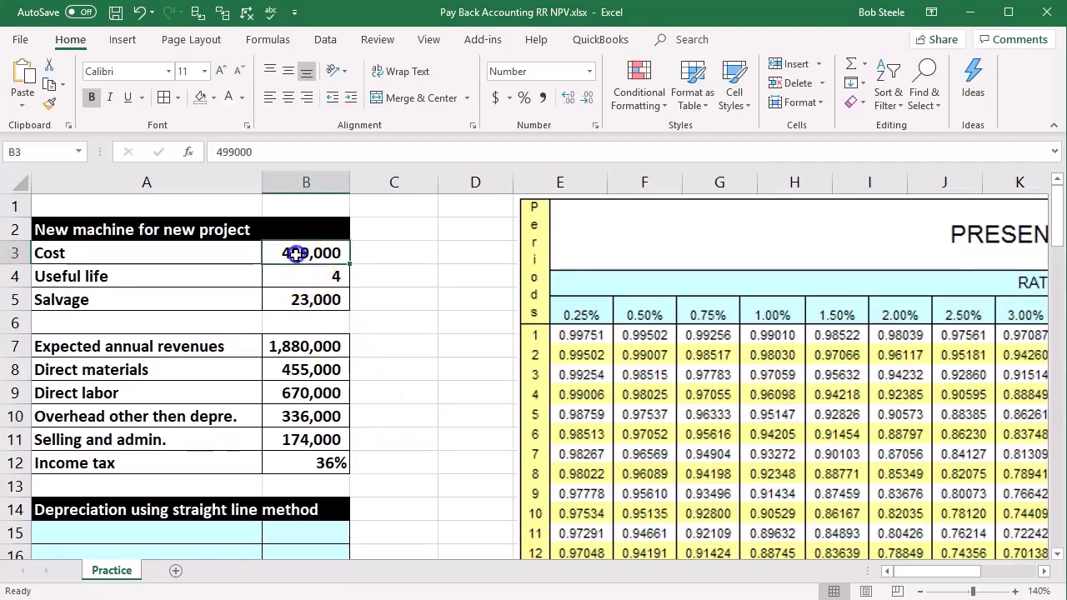
click(332, 290)
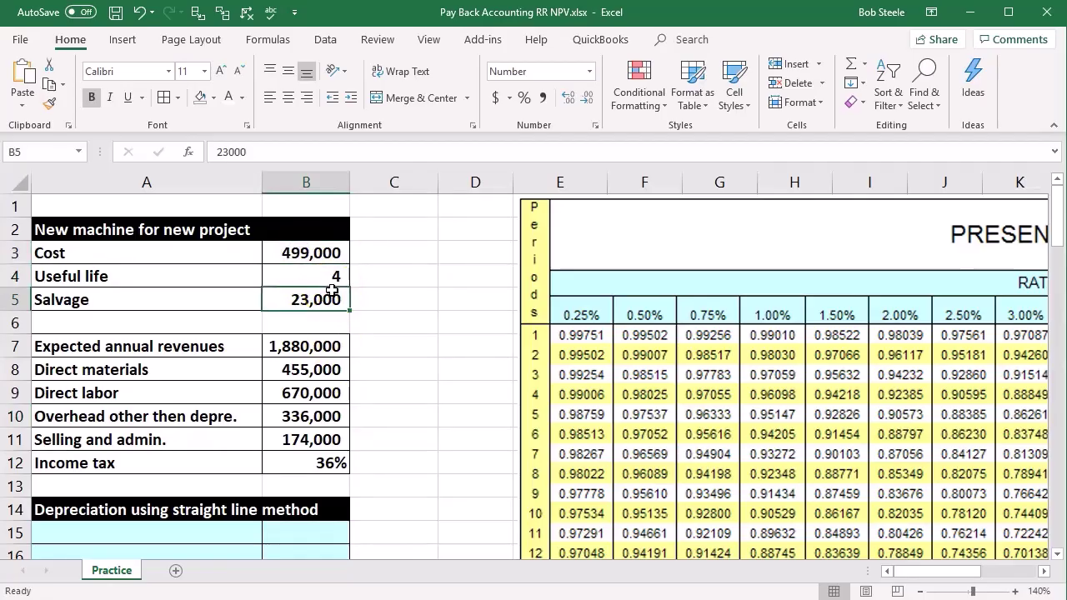
Fill the first row of the straight-line depreciation section by linking A15 to the Cost label (=A3) and B15 to its amount (=B3)
click(231, 535)
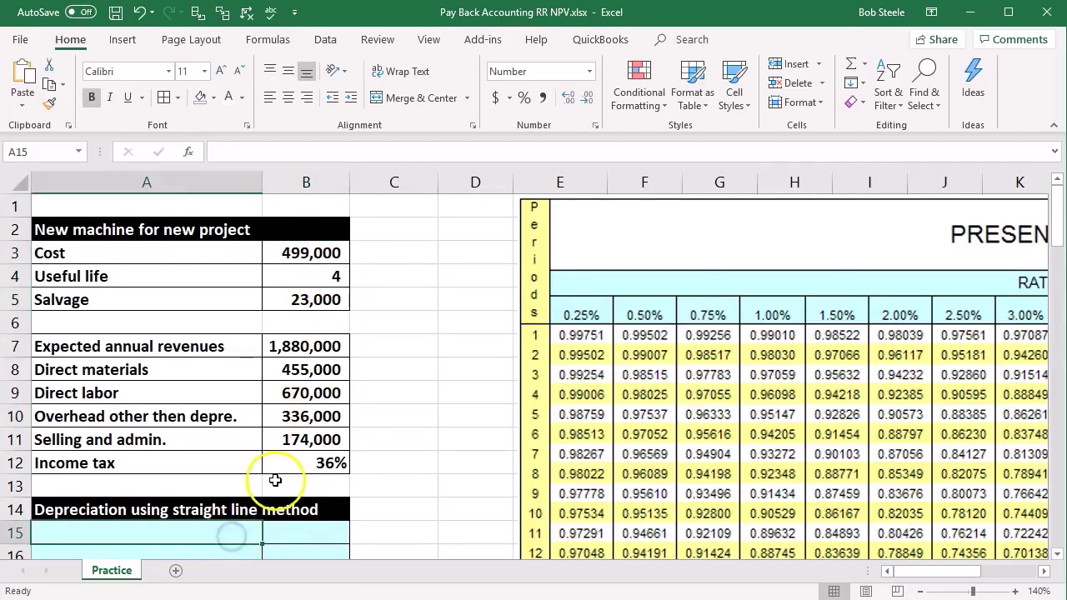
scroll(275, 480, down, 2)
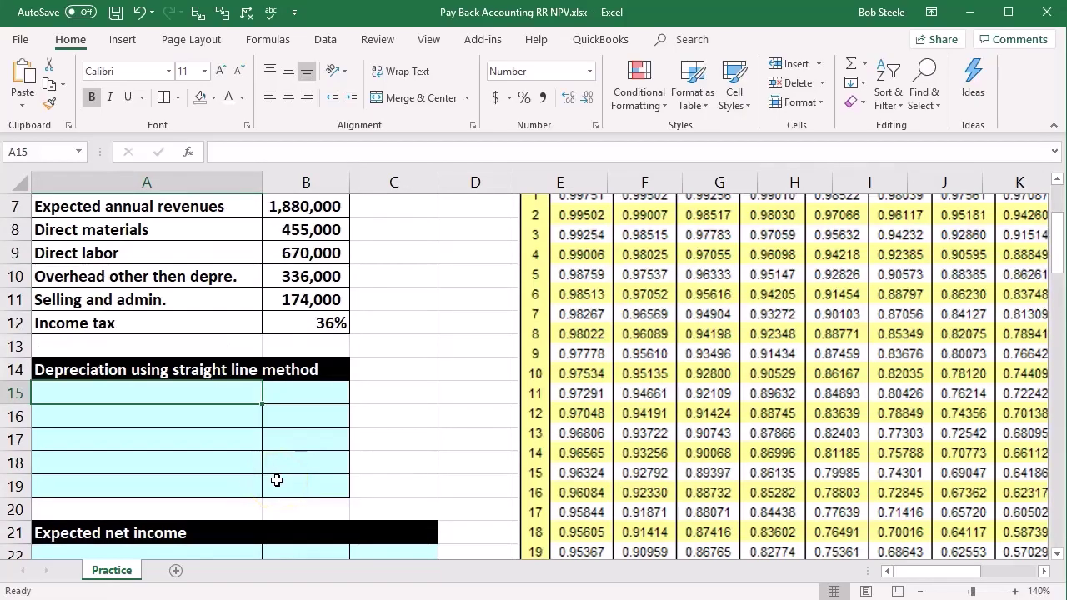
text(=)
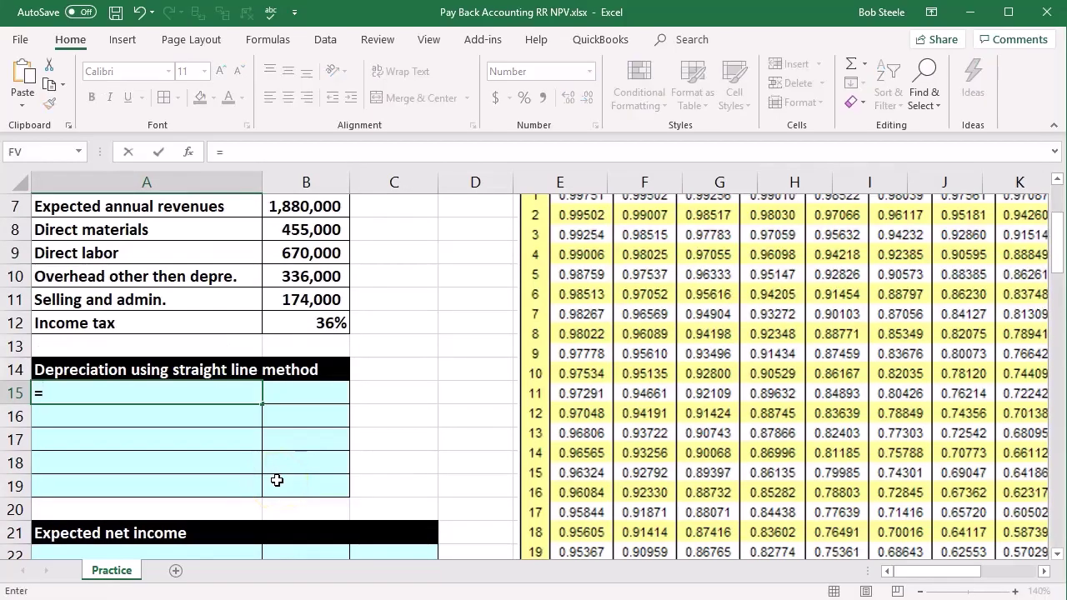
scroll(277, 480, up, 2)
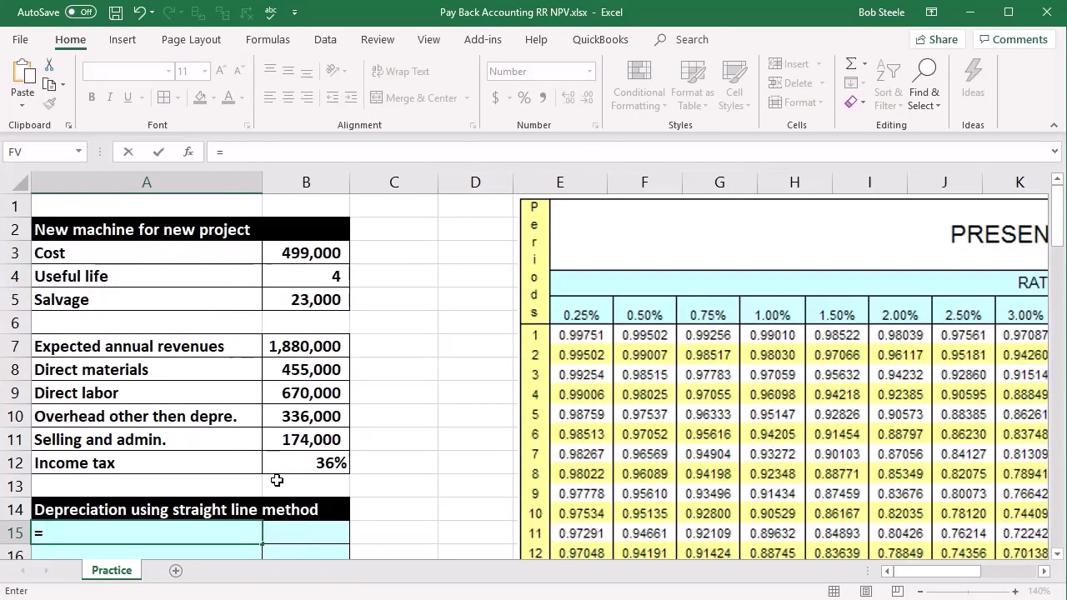
click(113, 257)
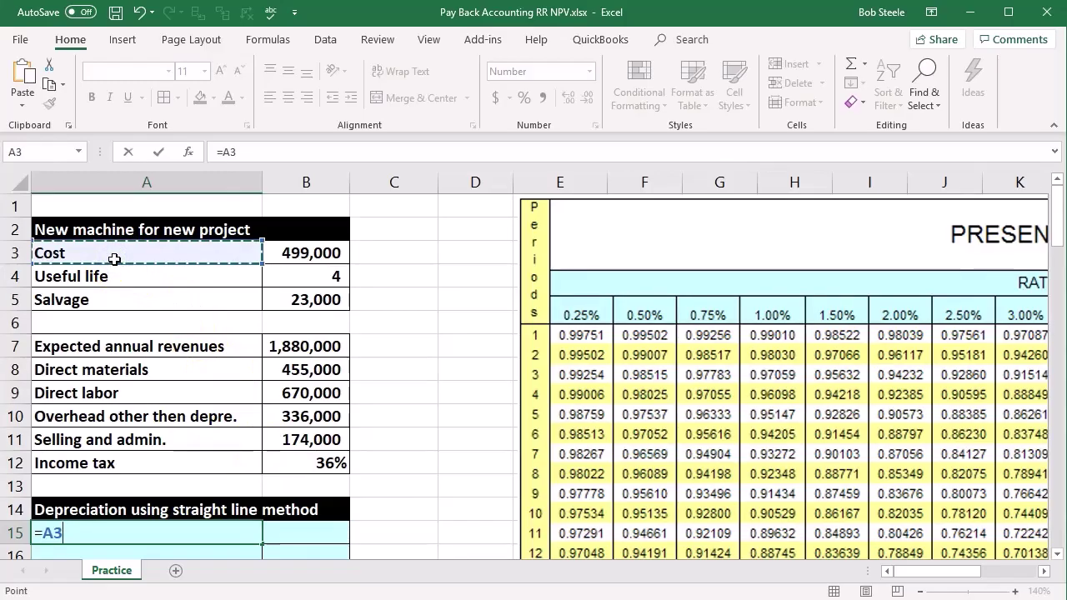
key(Tab)
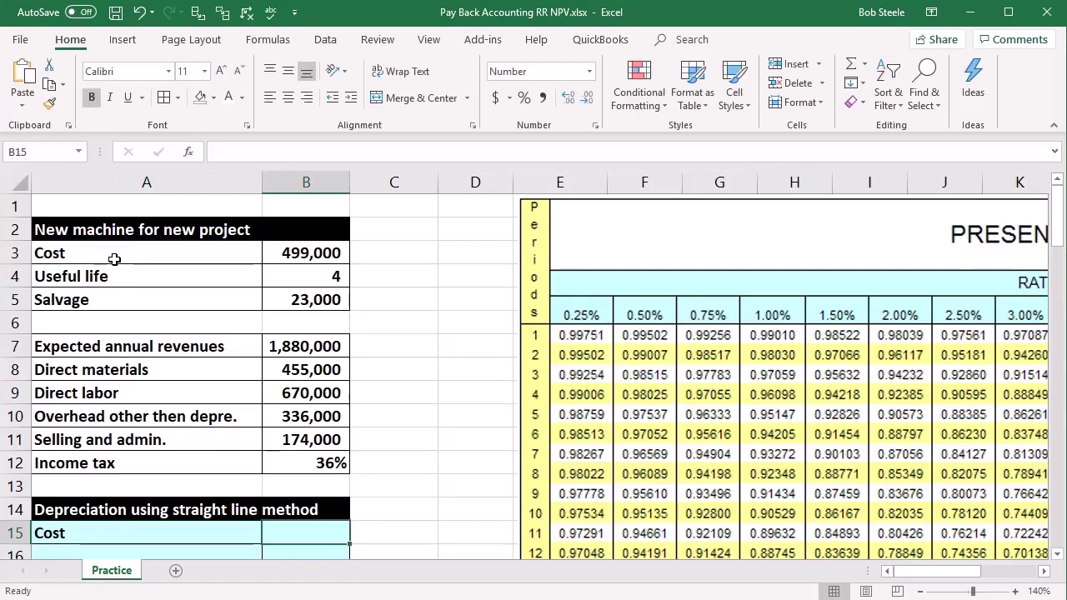
text(=)
click(319, 248)
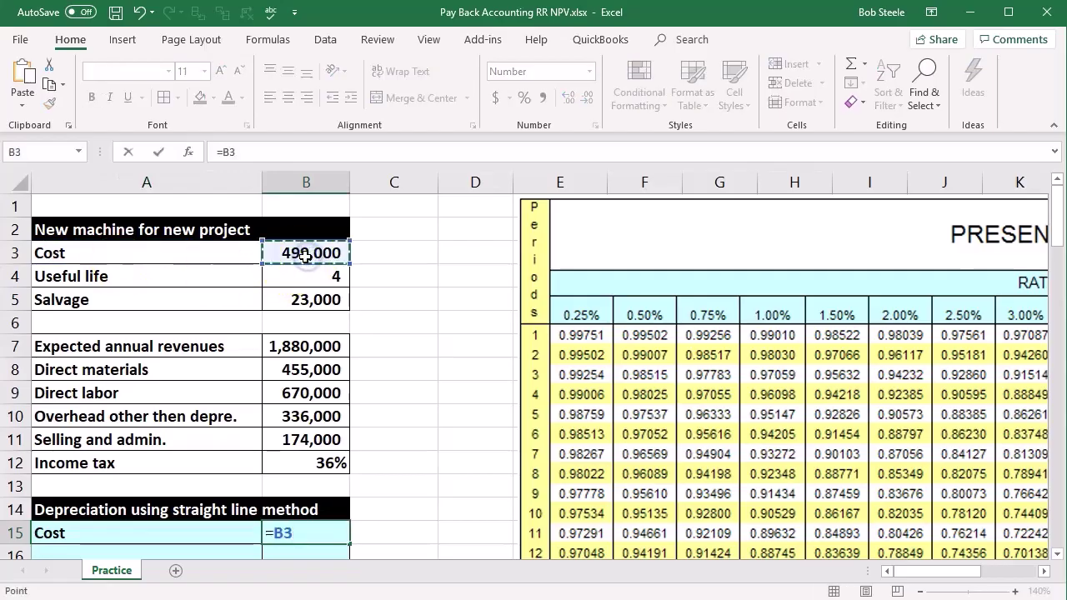
key(Return)
Add the salvage row to the depreciation section by linking A16 to the Salvage label in A5 and B16 to the amount in B5
click(150, 508)
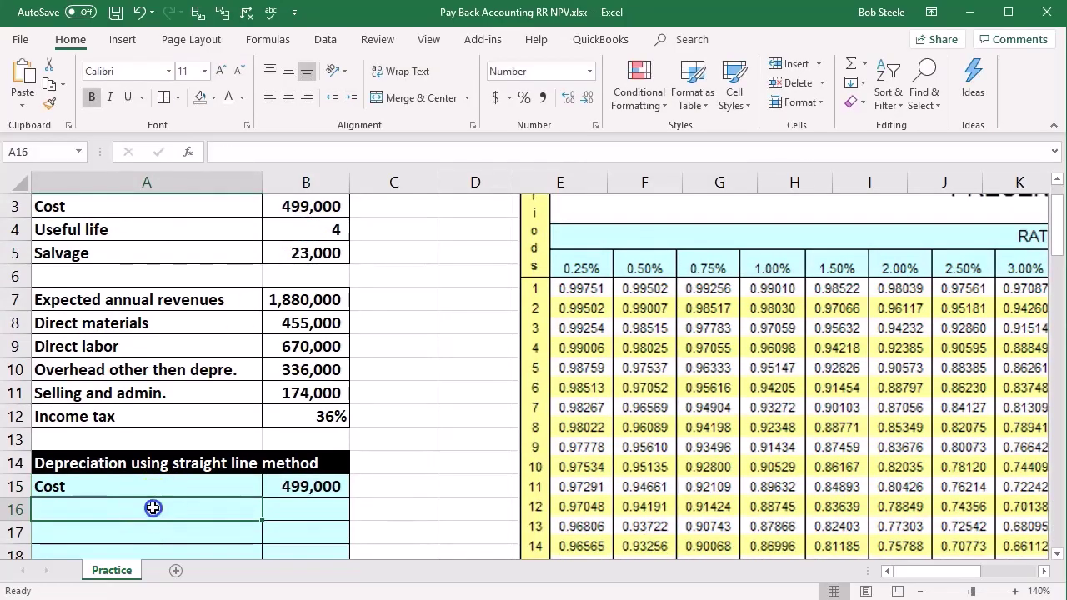
text(=)
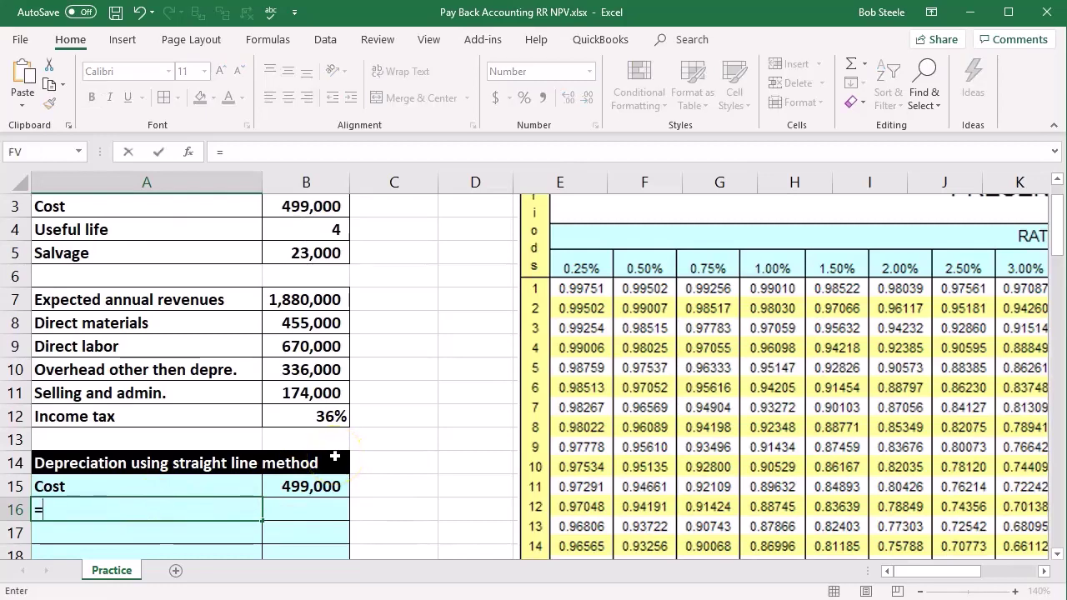
click(150, 252)
key(Tab)
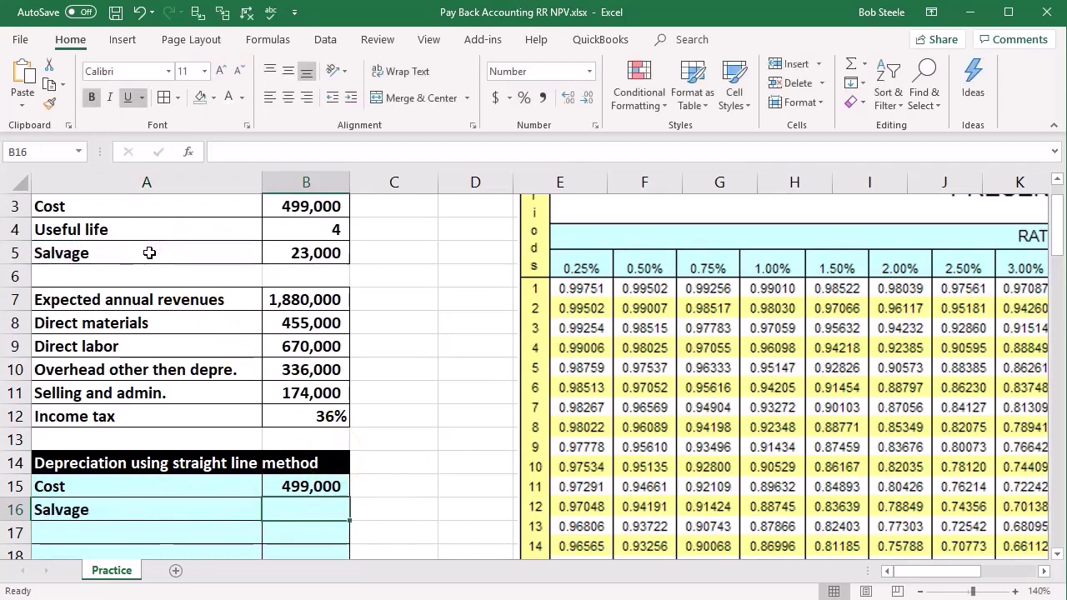
text(=)
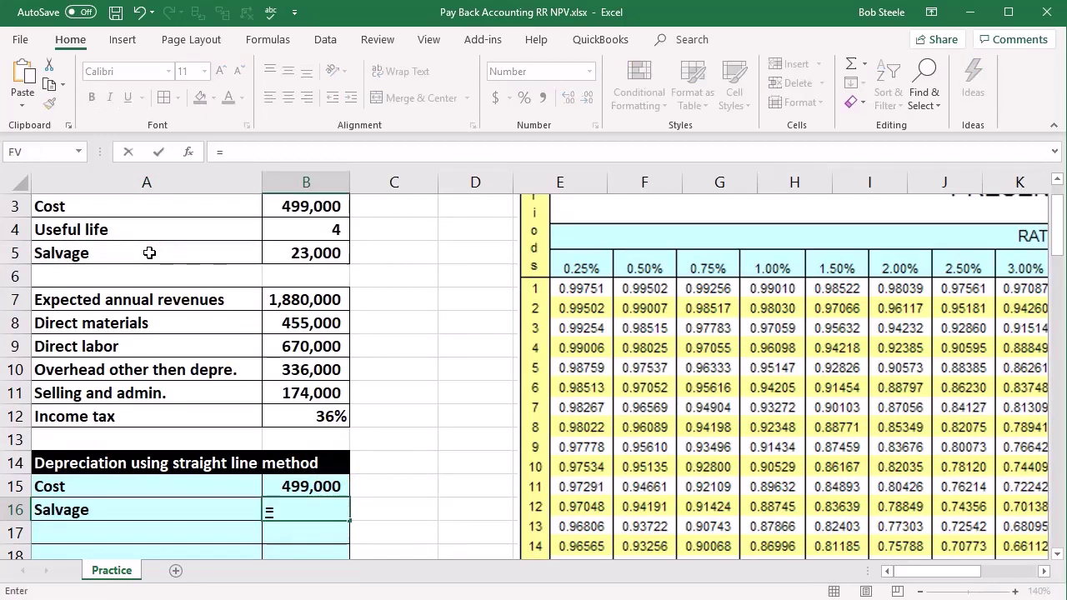
click(314, 254)
key(Return)
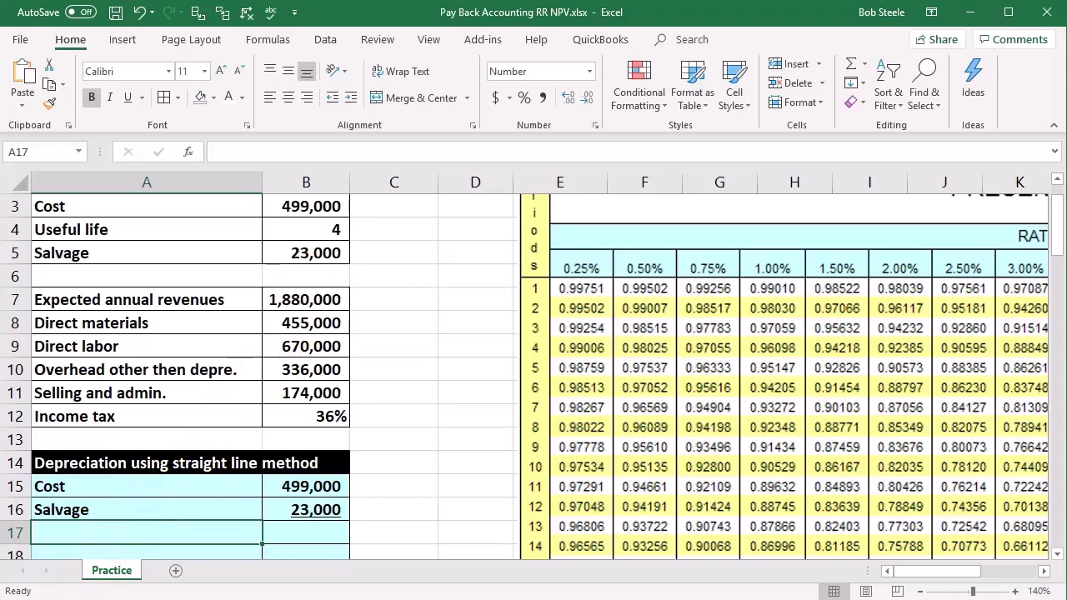
Label A17 "Depreciable amount" and calculate it in B17 as cost minus salvage with =B15-B16
text(Depreciable amount)
key(Tab)
key(Escape)
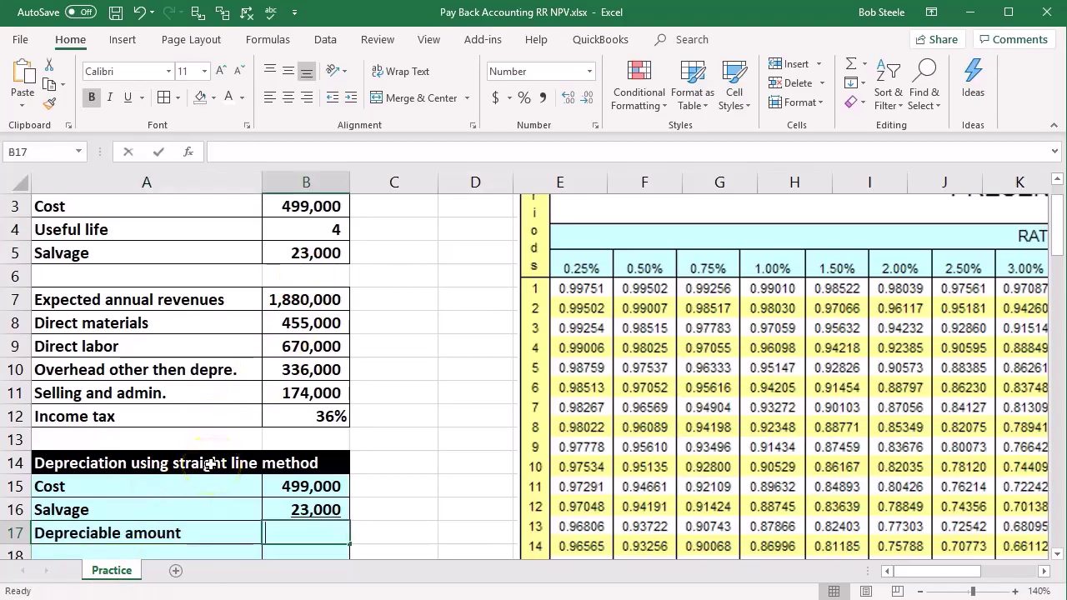
text(=)
click(298, 490)
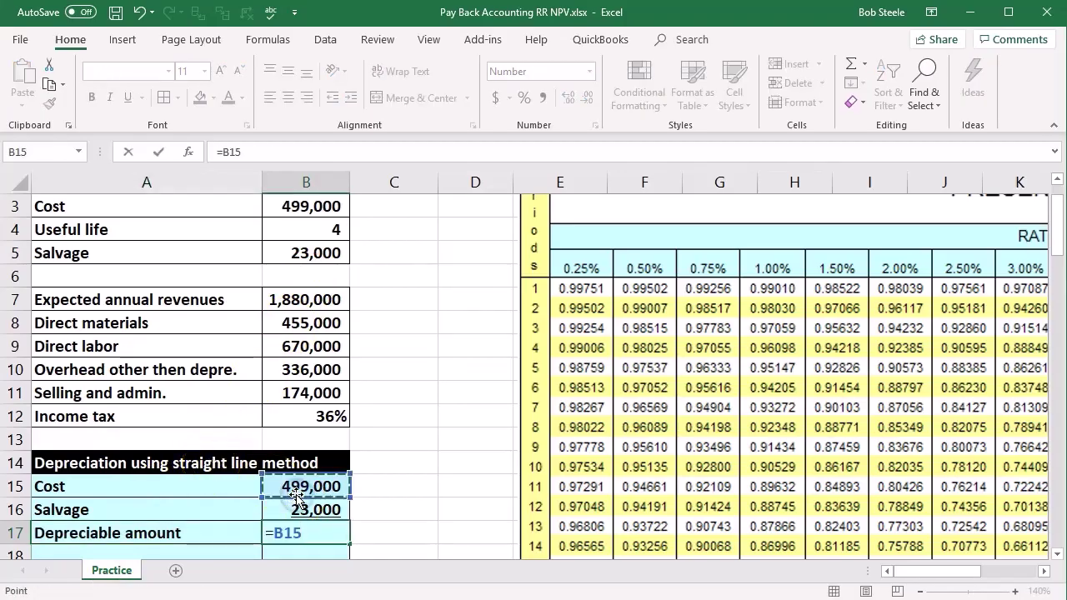
text(-)
click(292, 505)
key(Return)
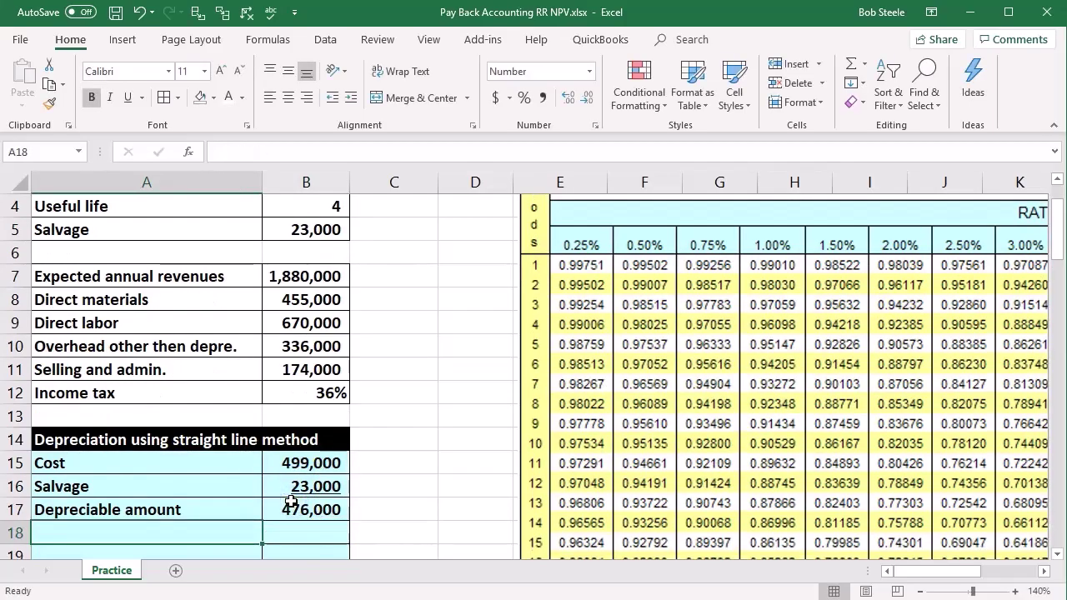
Add the useful life row to the depreciation section by linking A18 to the label in A4 and B18 to the value in B4
text(+)
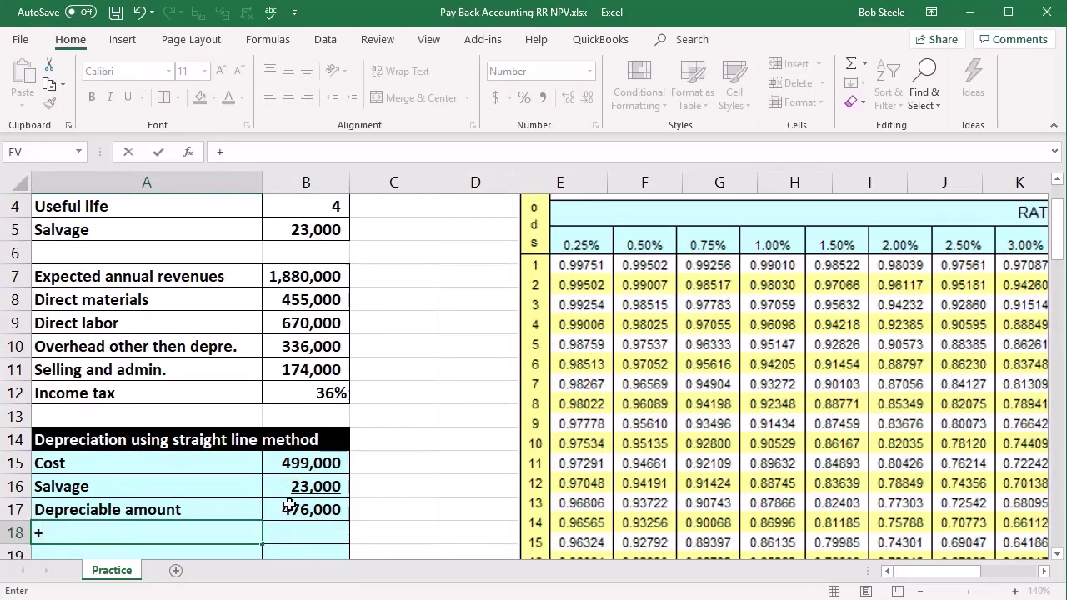
click(155, 205)
key(Tab)
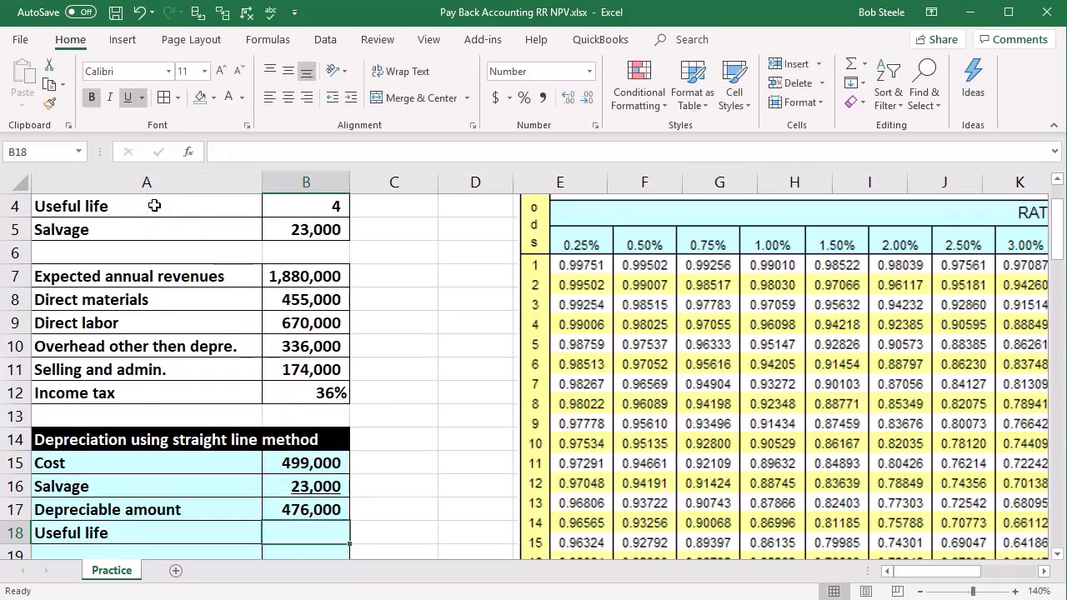
text(=)
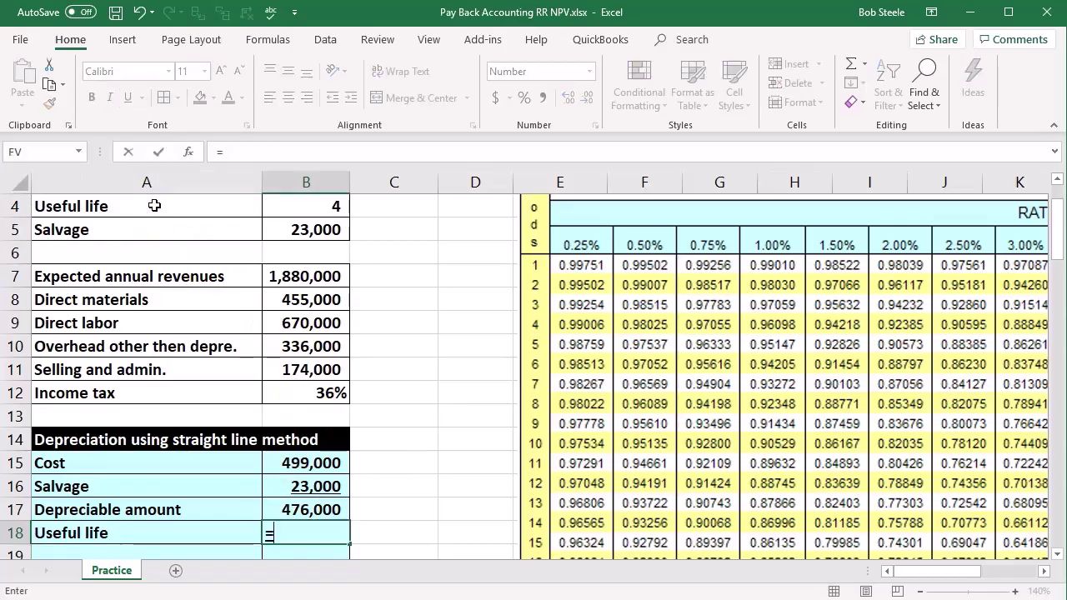
click(277, 208)
key(Return)
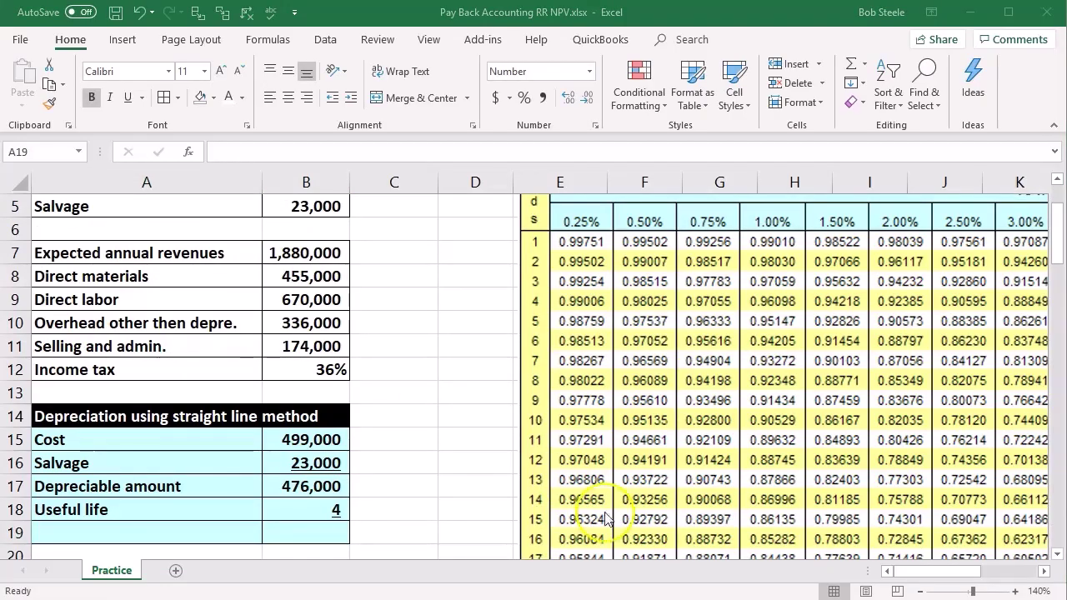
Label A19 "Depreciation per year" and calculate it in B19 as depreciable amount divided by useful life with =B17/B18
click(195, 525)
text(Depreciation per year)
click(305, 533)
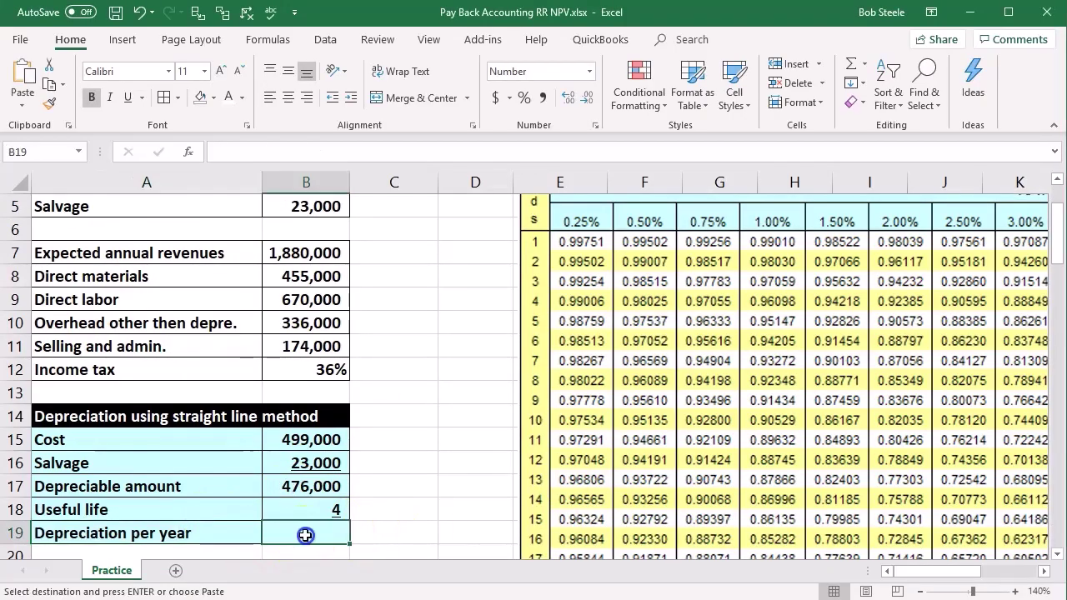
text(=)
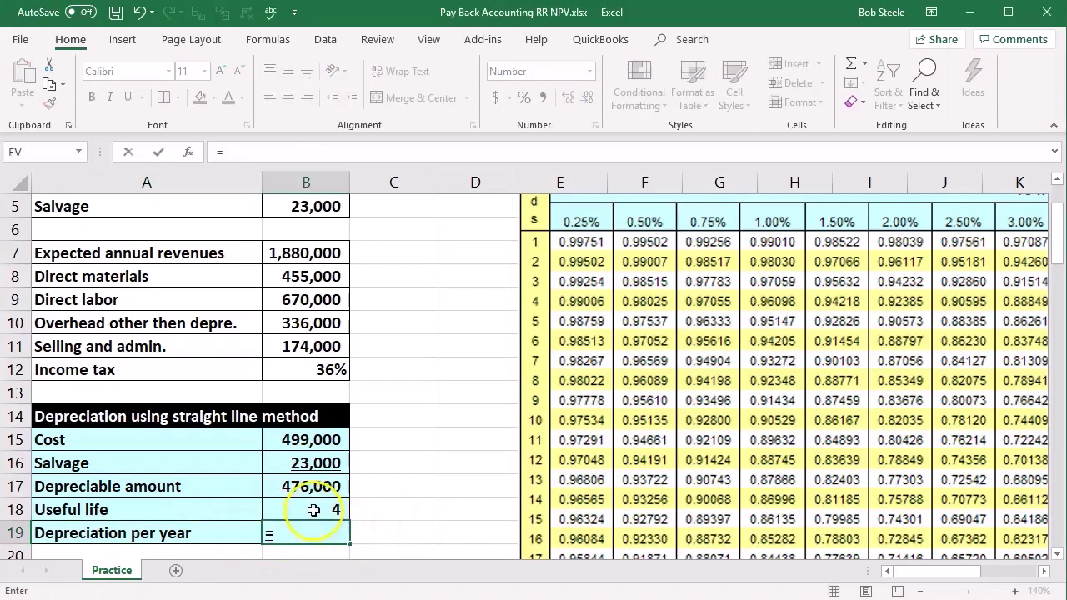
click(321, 486)
text(/)
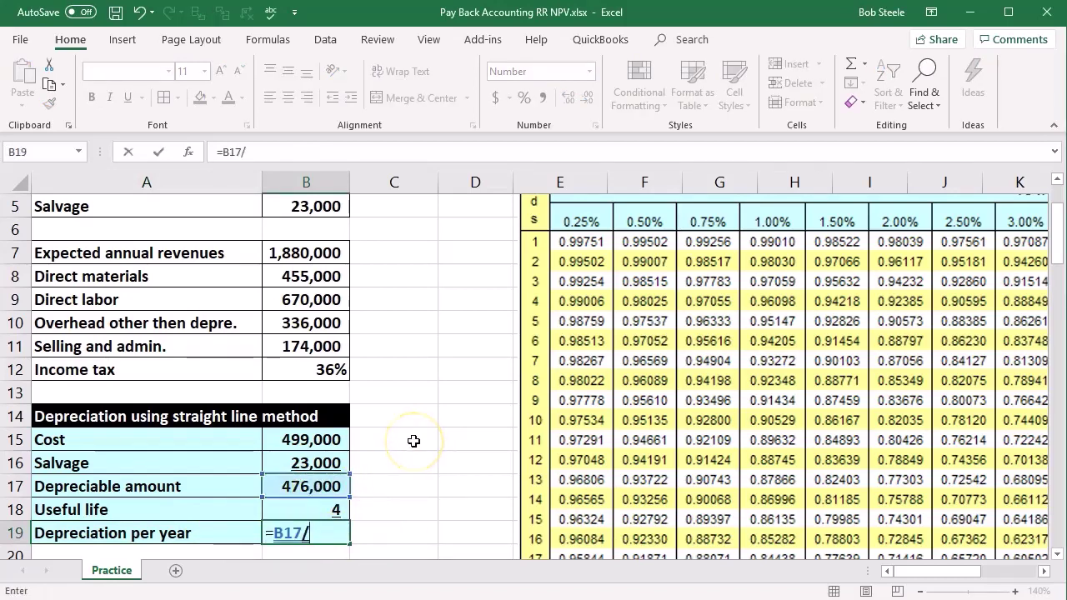
click(342, 506)
key(Return)
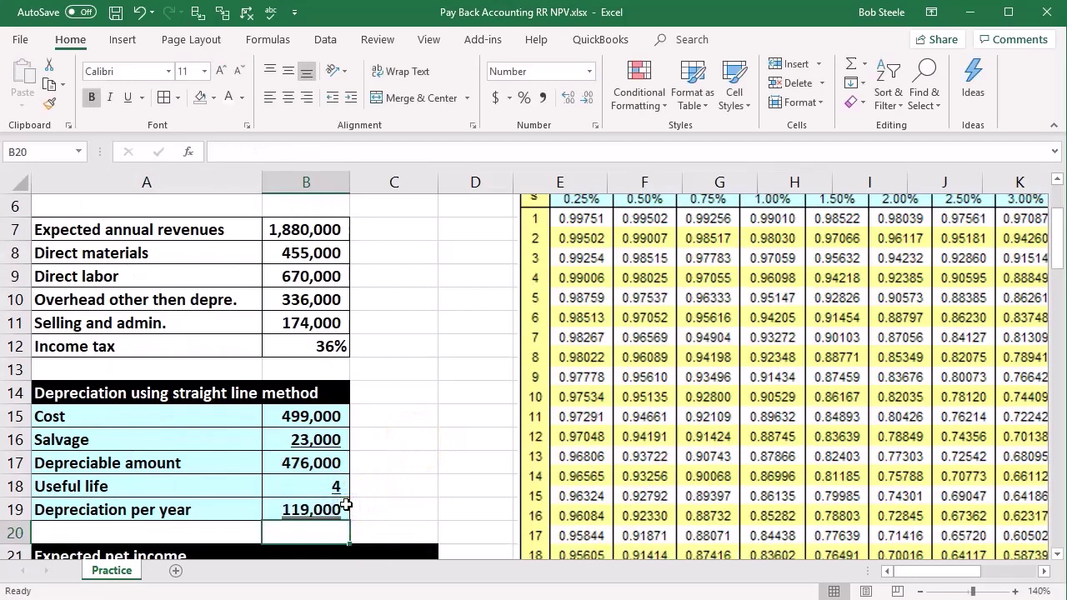
Start the expected net income section by labelling A22 "Revenue" and linking C22 to the expected annual revenues with =B7
scroll(346, 505, down, 2)
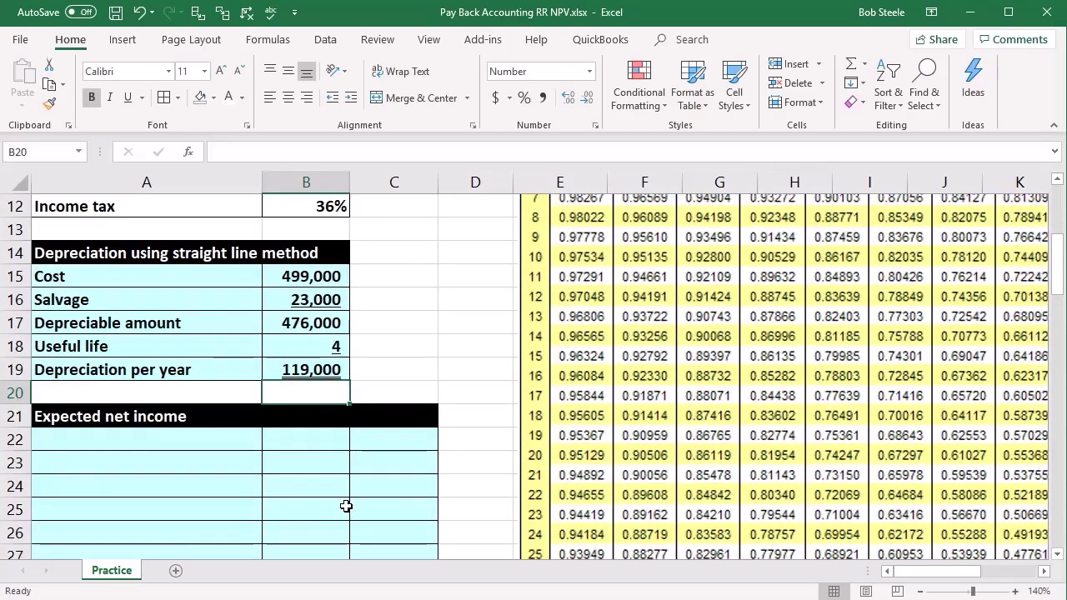
click(334, 443)
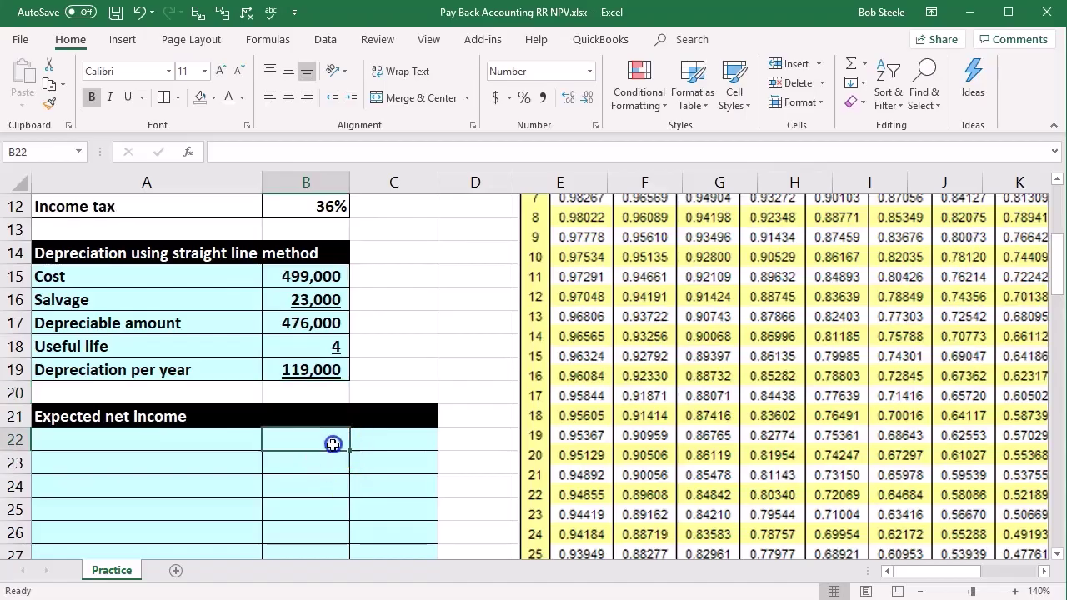
scroll(334, 445, down, 1)
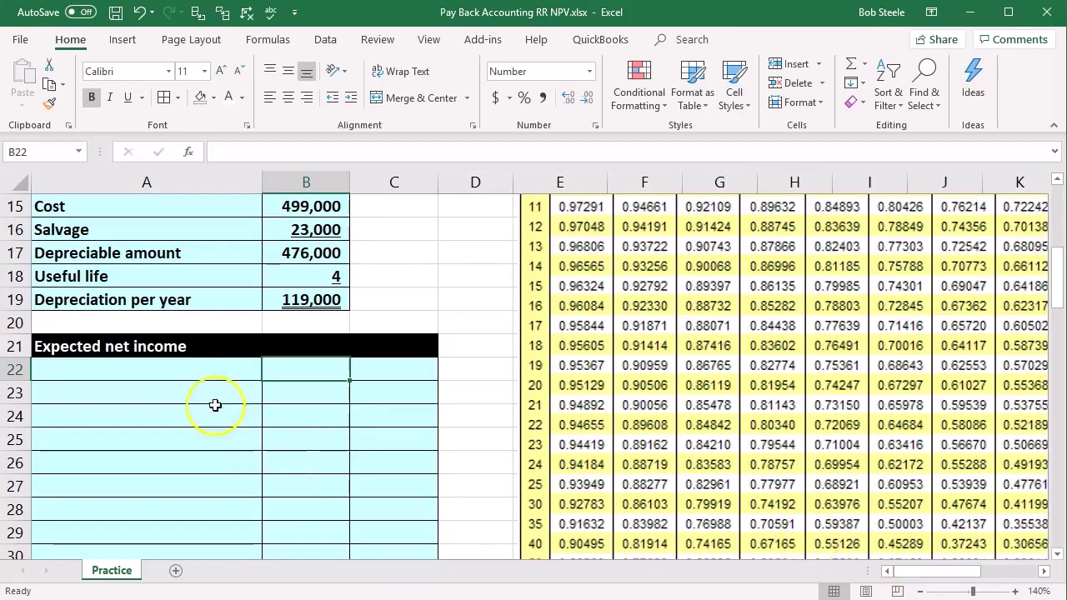
click(163, 381)
text(Re)
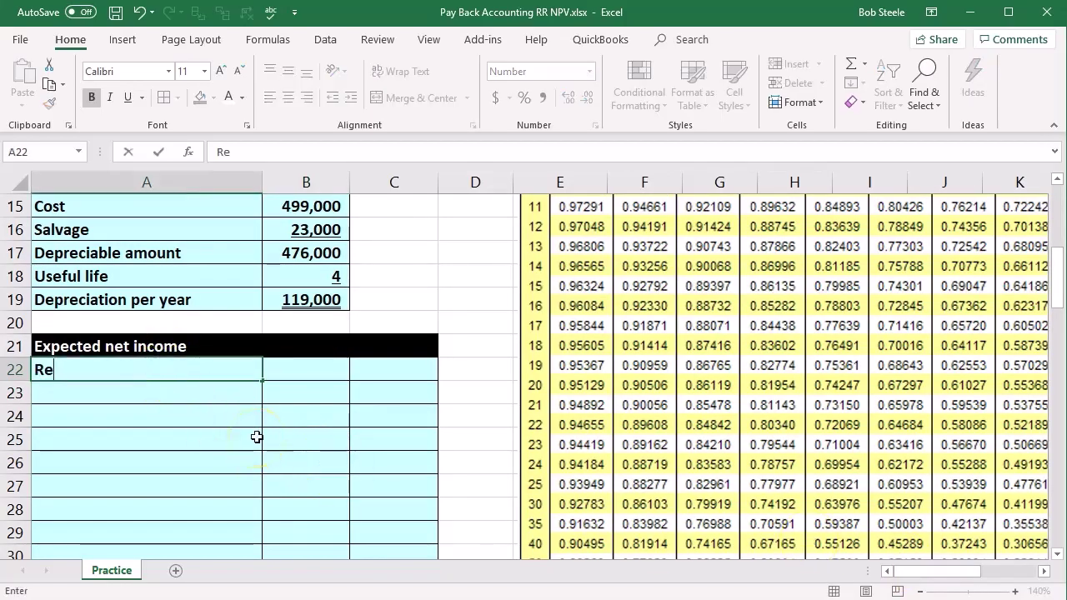
text(venu)
key(Tab)
key(Tab)
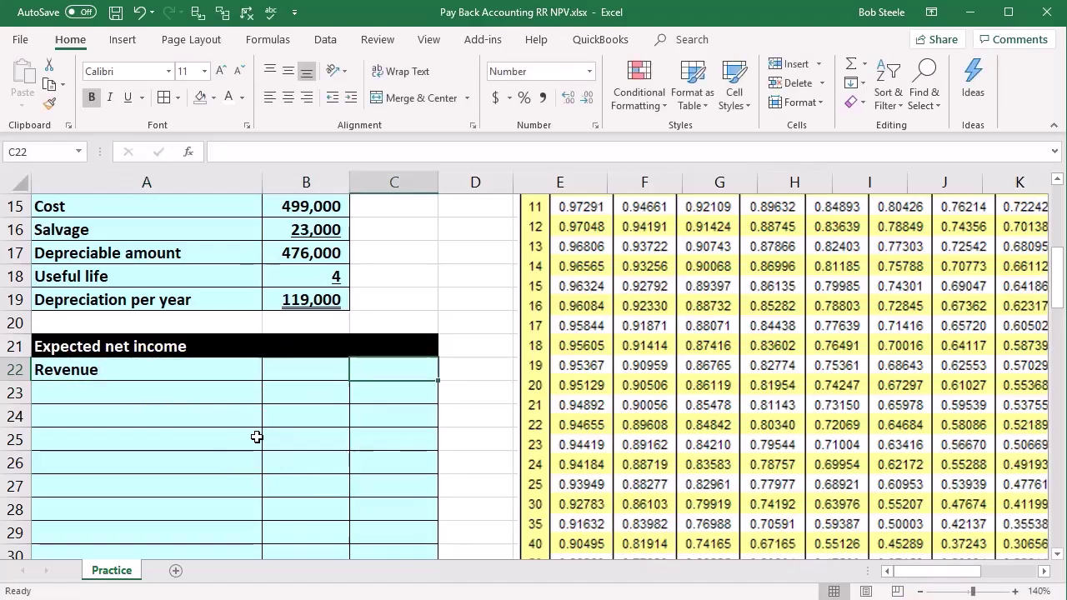
text(=)
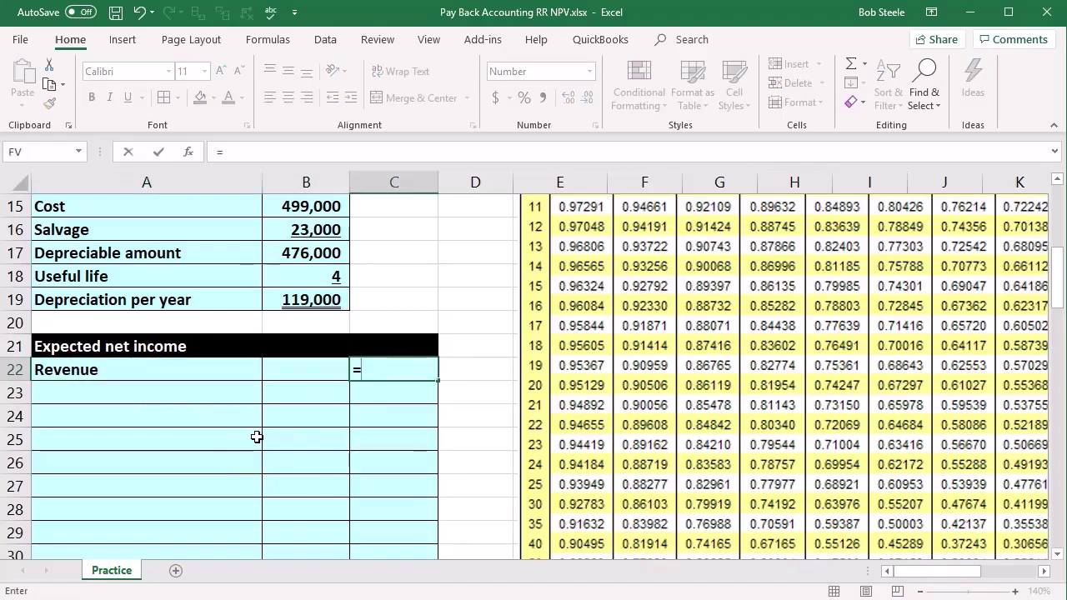
scroll(258, 436, up, 5)
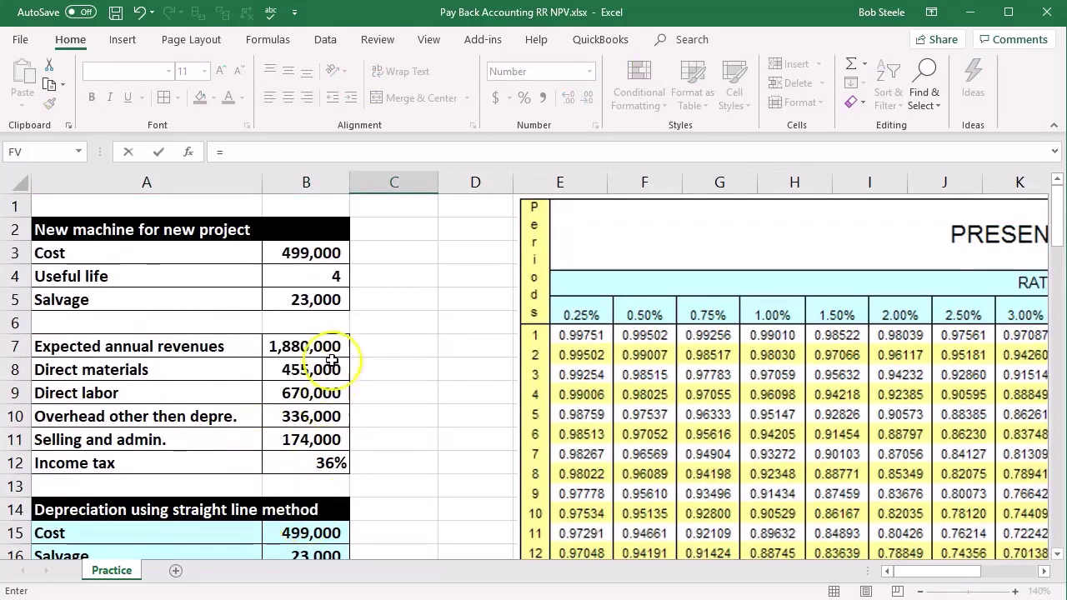
click(306, 344)
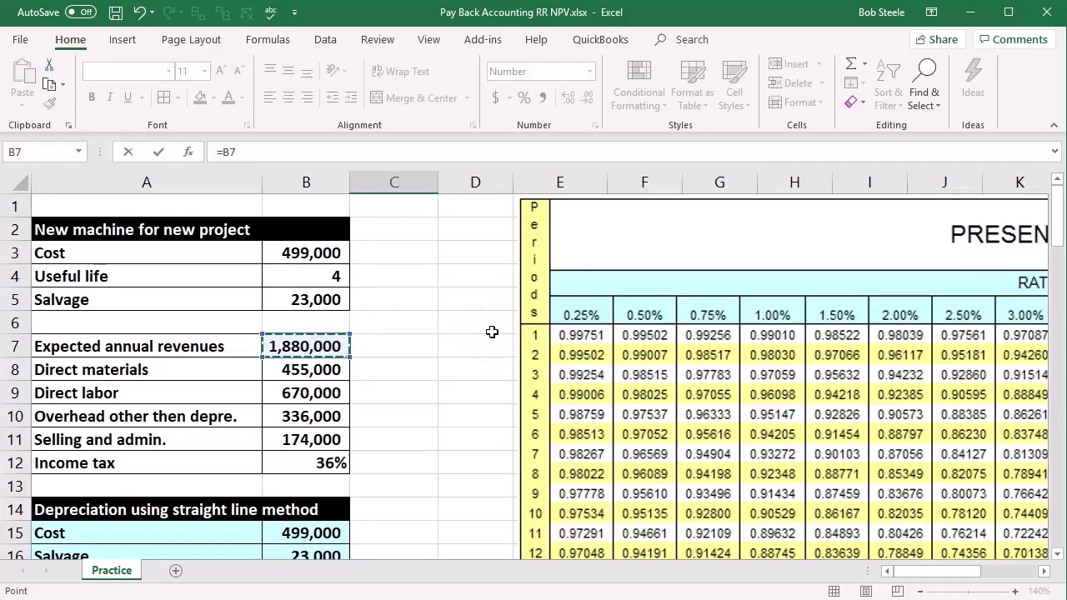
key(Return)
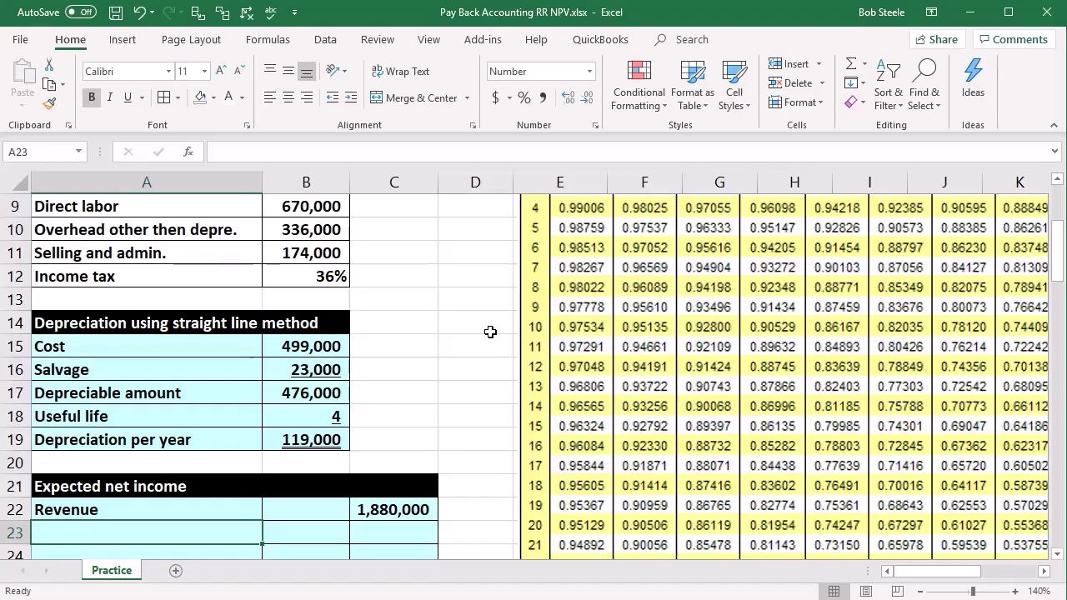
click(328, 276)
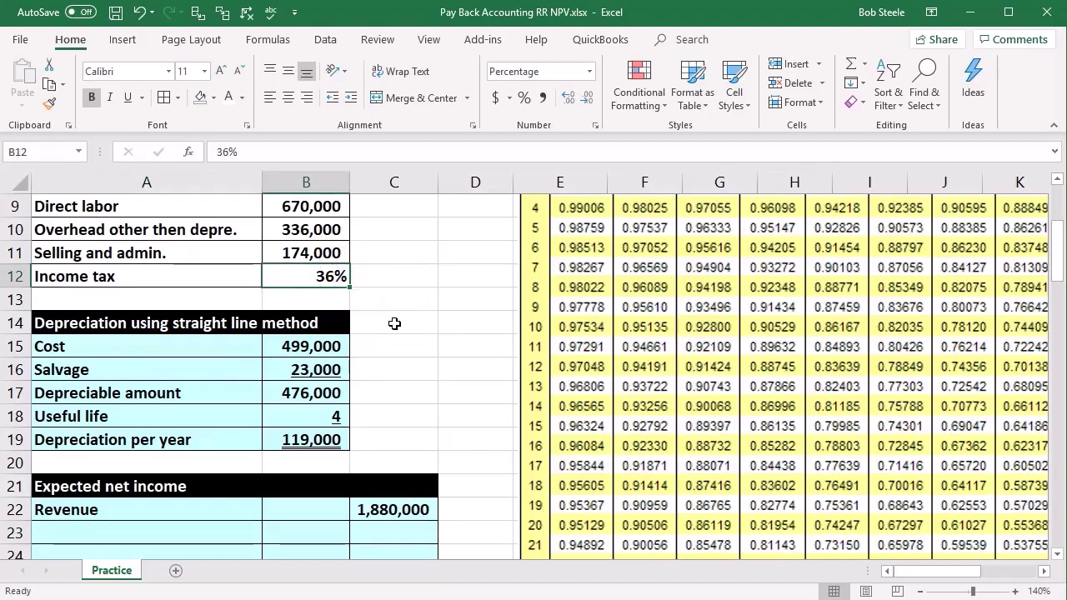
click(338, 391)
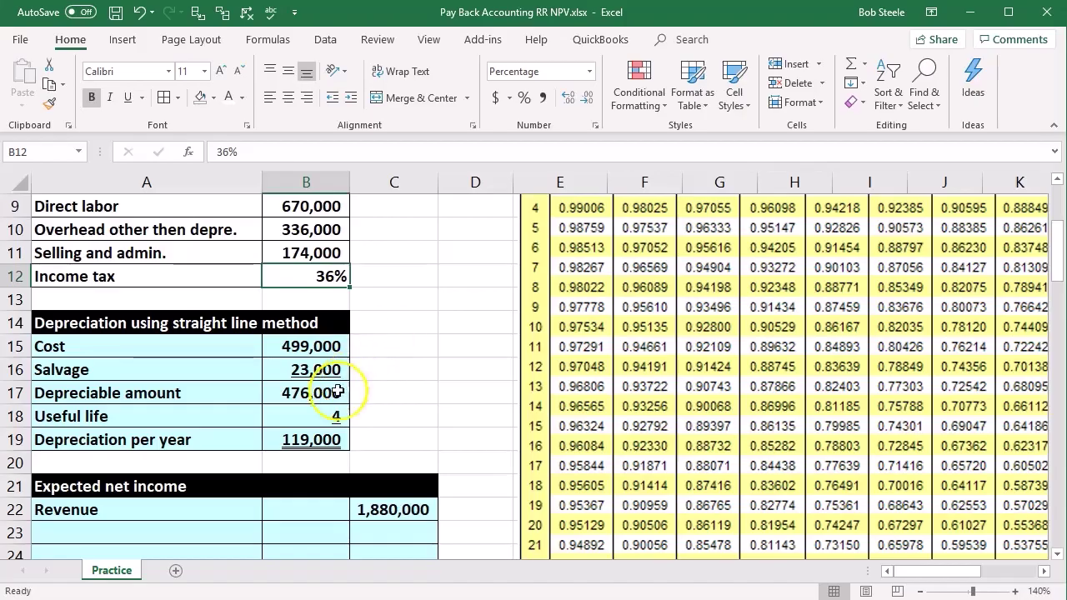
click(294, 401)
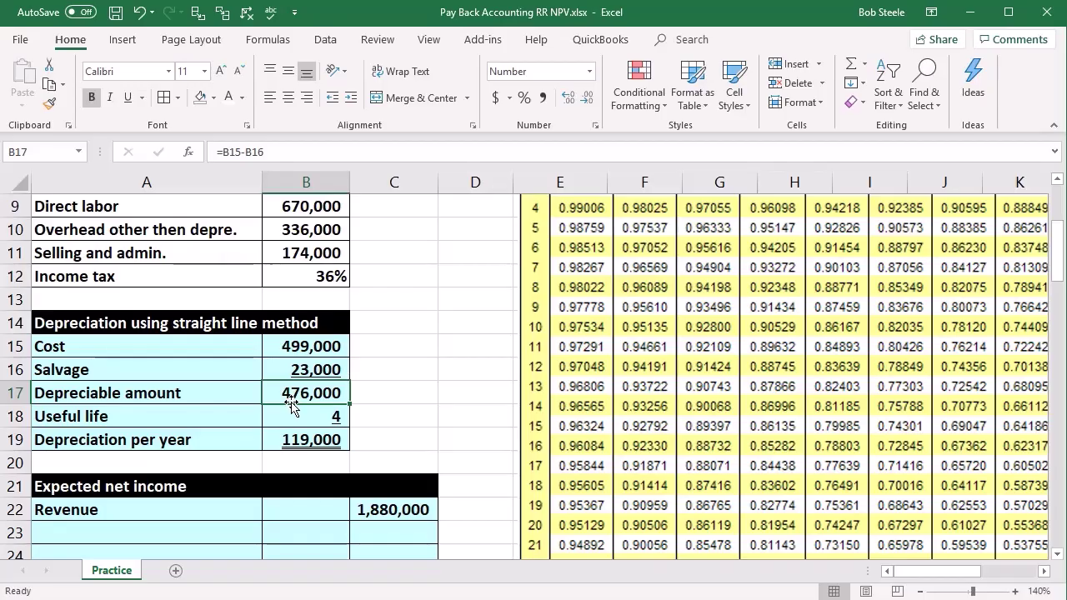
Enter the subheading "Expenses:" in A23, below the Revenue row of the expected net income section
scroll(292, 405, down, 1)
click(150, 464)
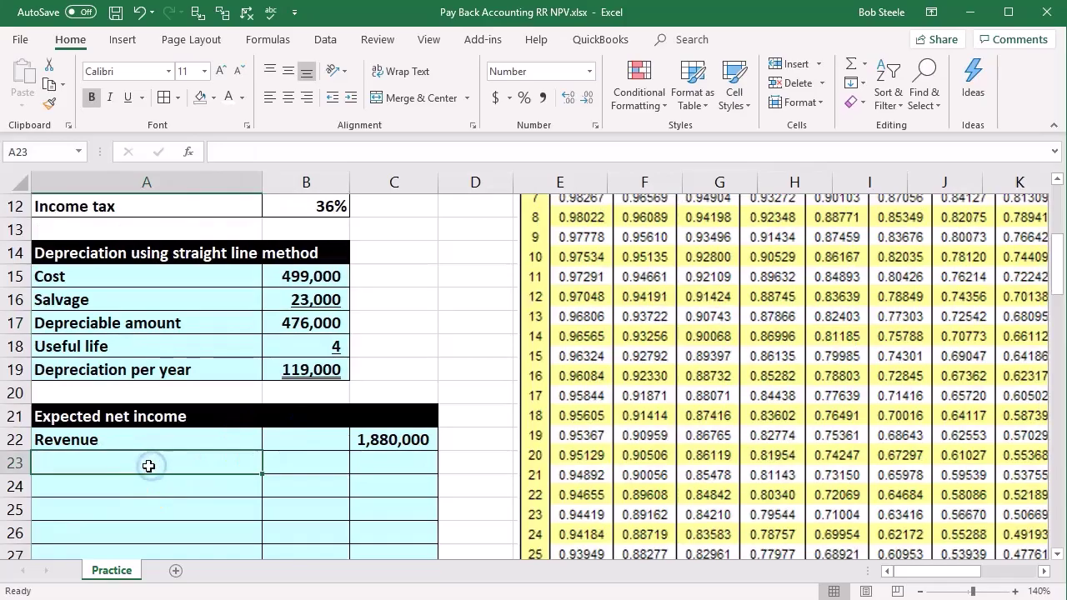
text(Expense)
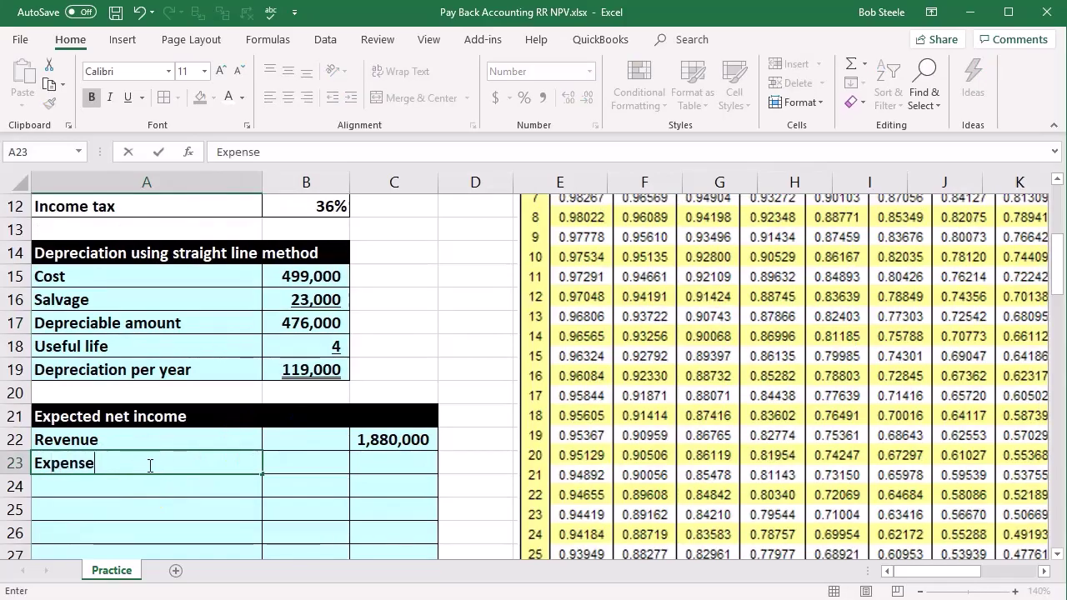
text(s:)
key(Return)
Link A24, the first expense label, to the Direct materials label in the input data with =A8
text(+)
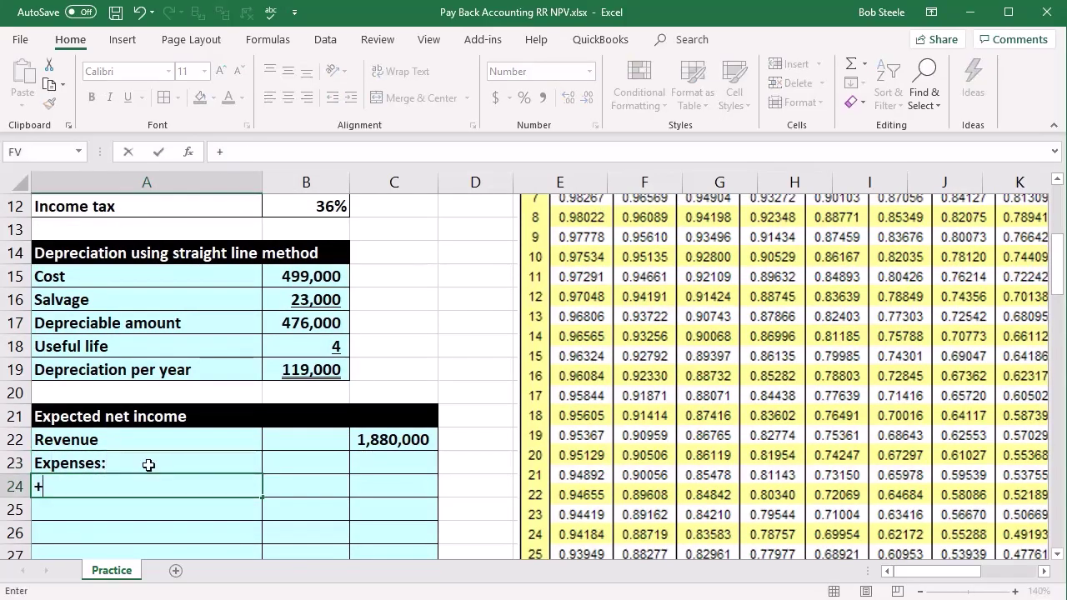
key(BackSpace)
text(=)
scroll(150, 464, up, 3)
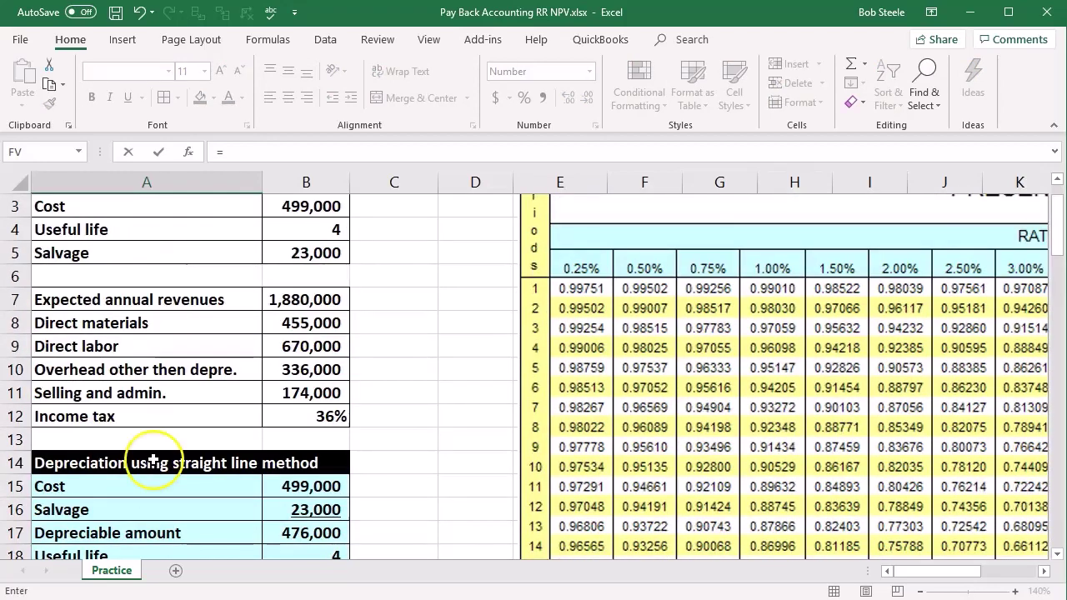
click(122, 322)
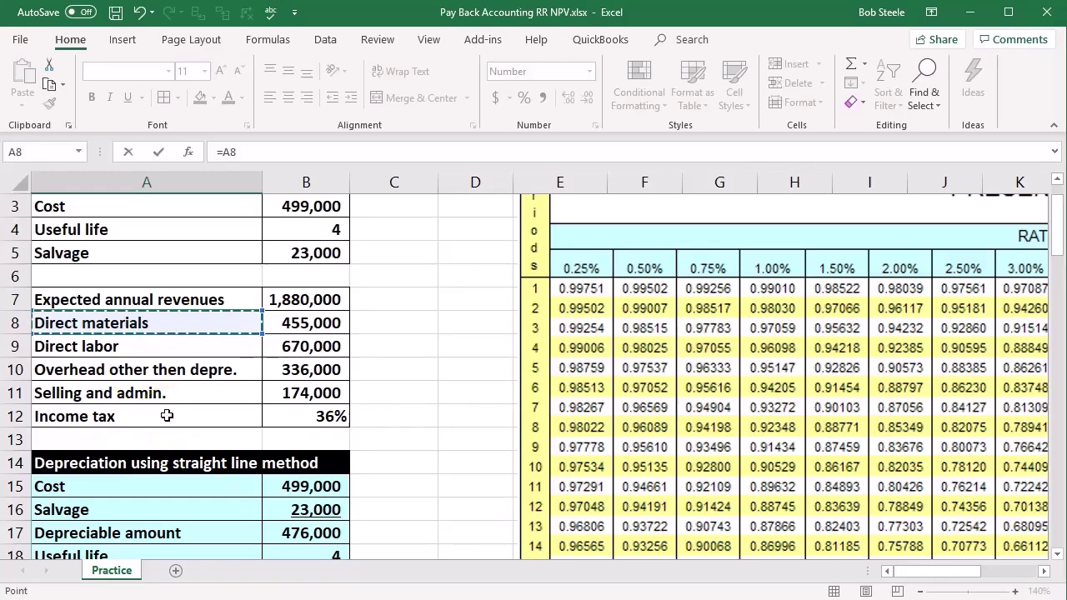
key(Return)
Fill the label link in A24 down through A27, ending at Selling and admin. and leaving out Income tax
scroll(169, 421, down, 1)
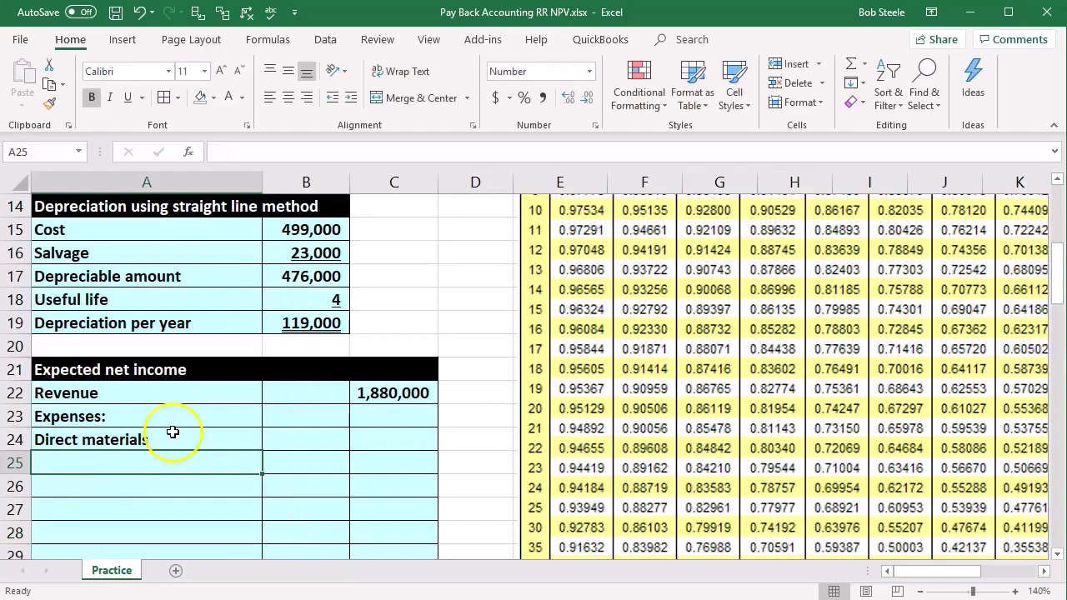
click(173, 434)
scroll(172, 450, down, 1)
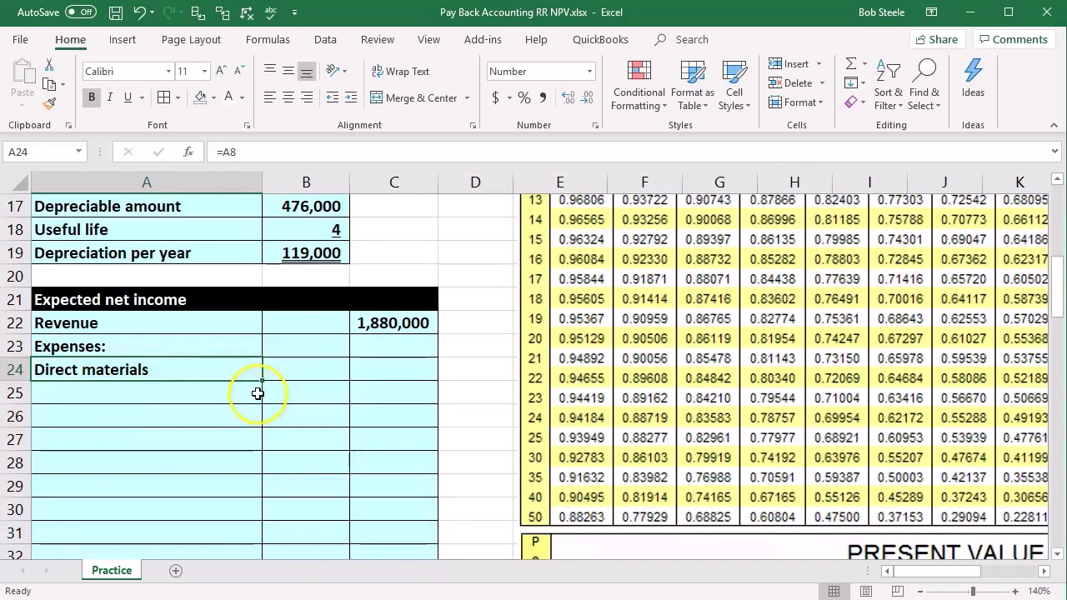
drag(263, 382, 237, 463)
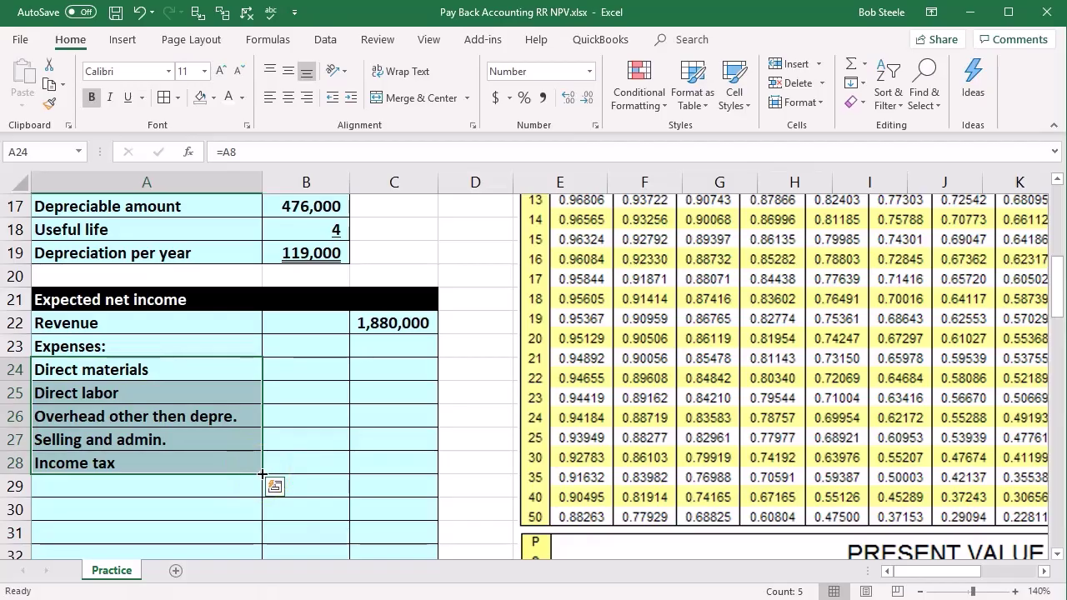
drag(263, 474, 262, 462)
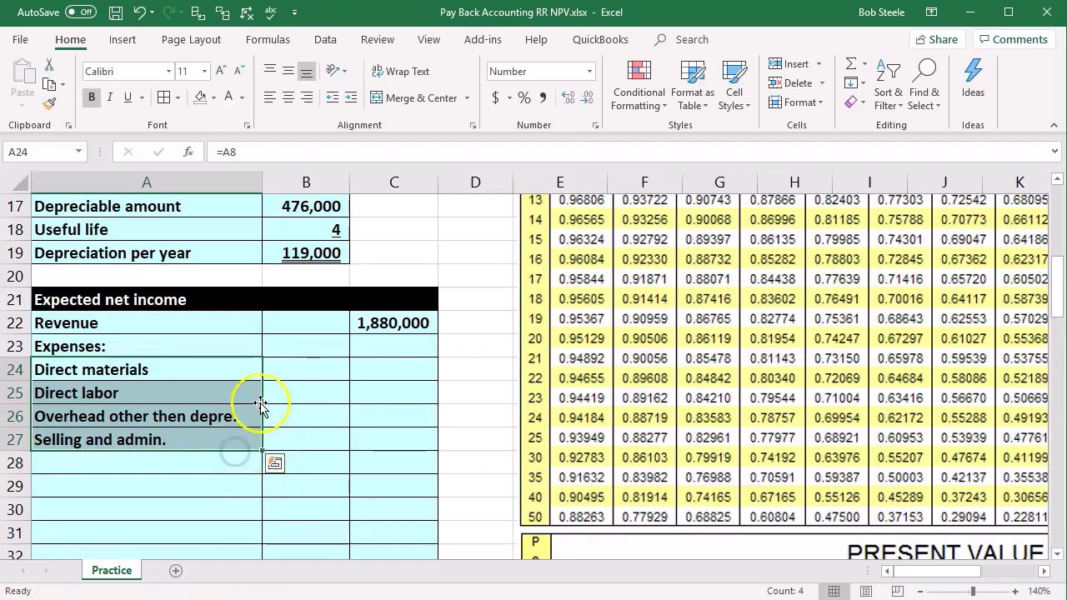
Link the direct materials expense amount in B24 to the input data with =B8
click(278, 372)
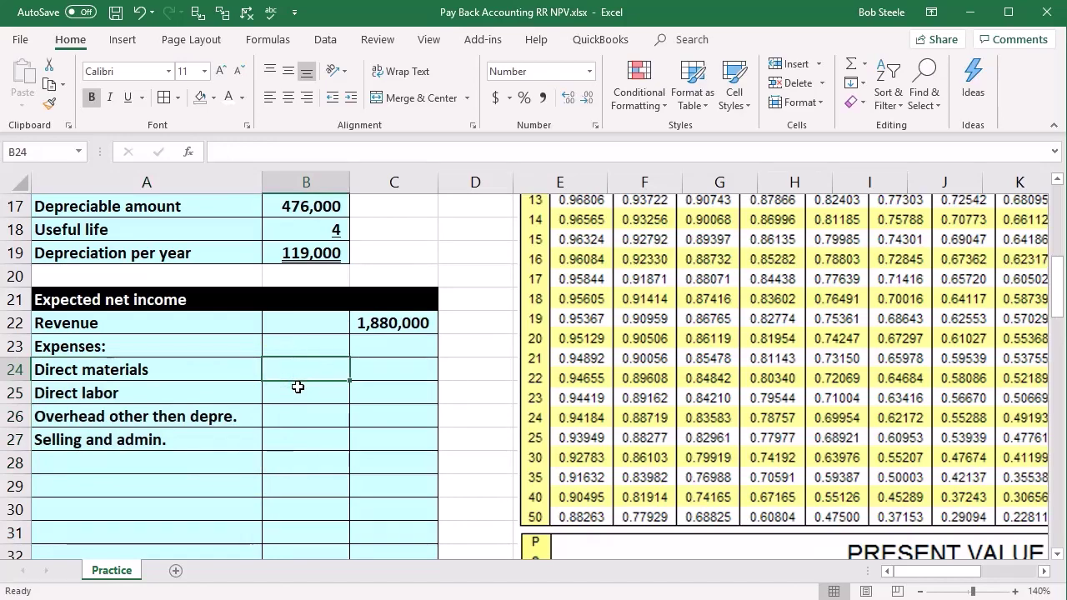
text(=)
scroll(298, 387, up, 4)
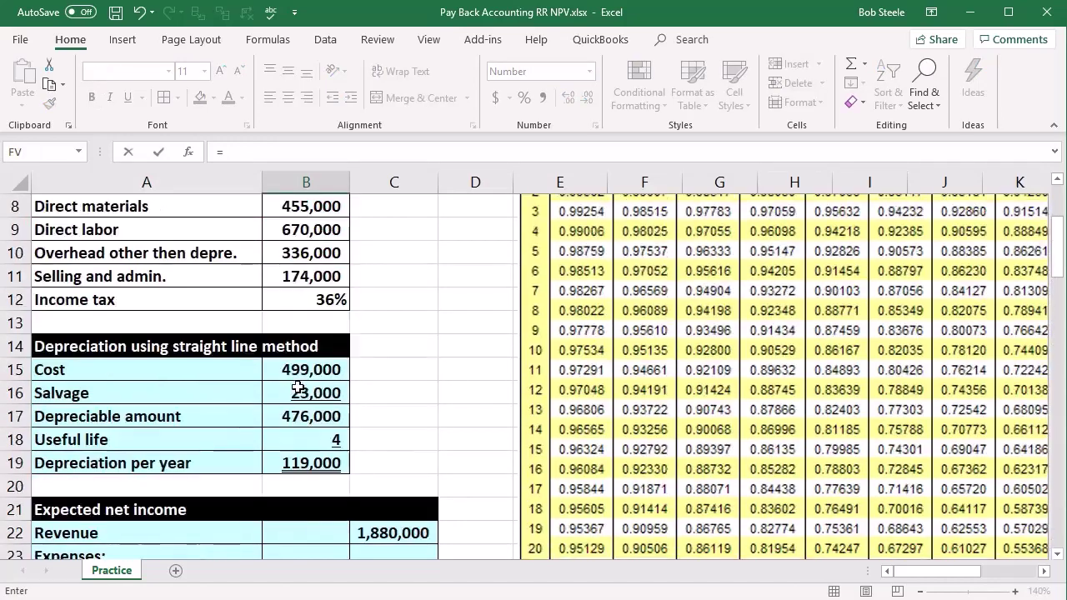
click(305, 278)
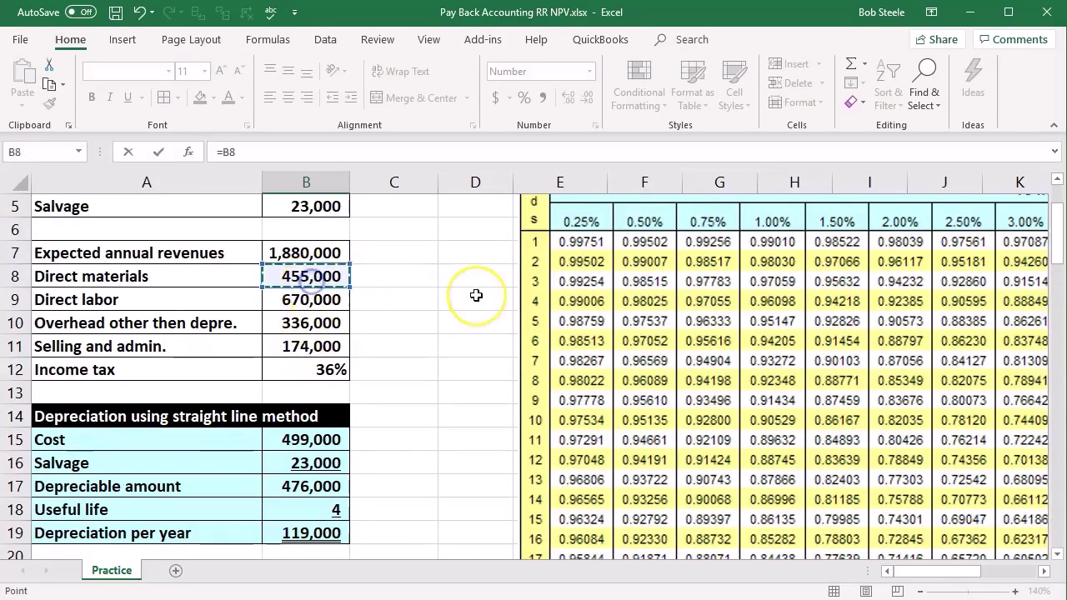
key(Return)
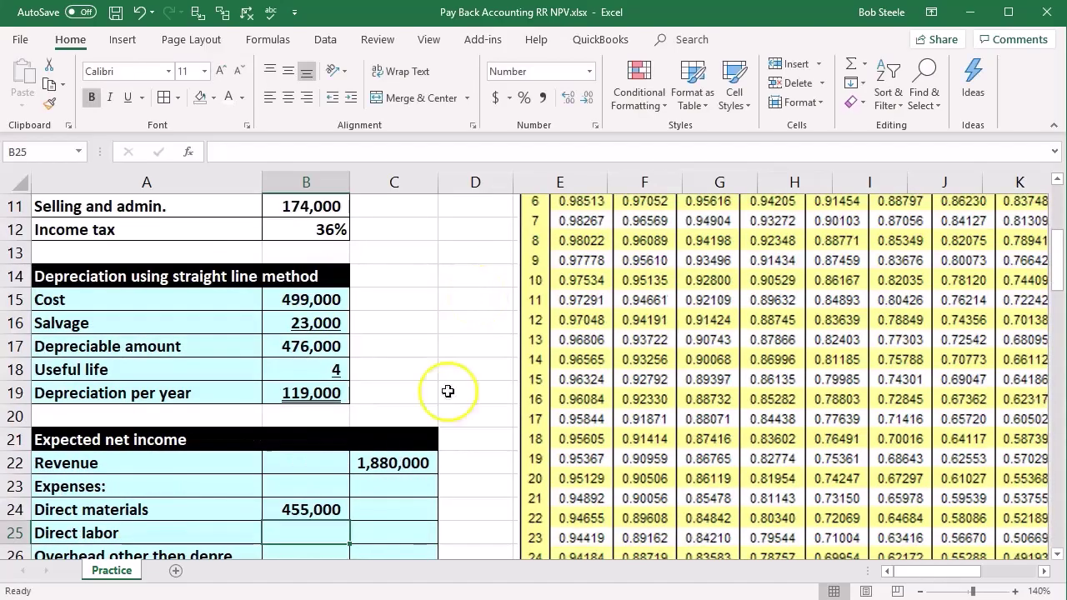
Fill the direct materials amount link in B24 down through B27, ending at the Selling and admin. row
click(323, 510)
scroll(358, 508, up, 2)
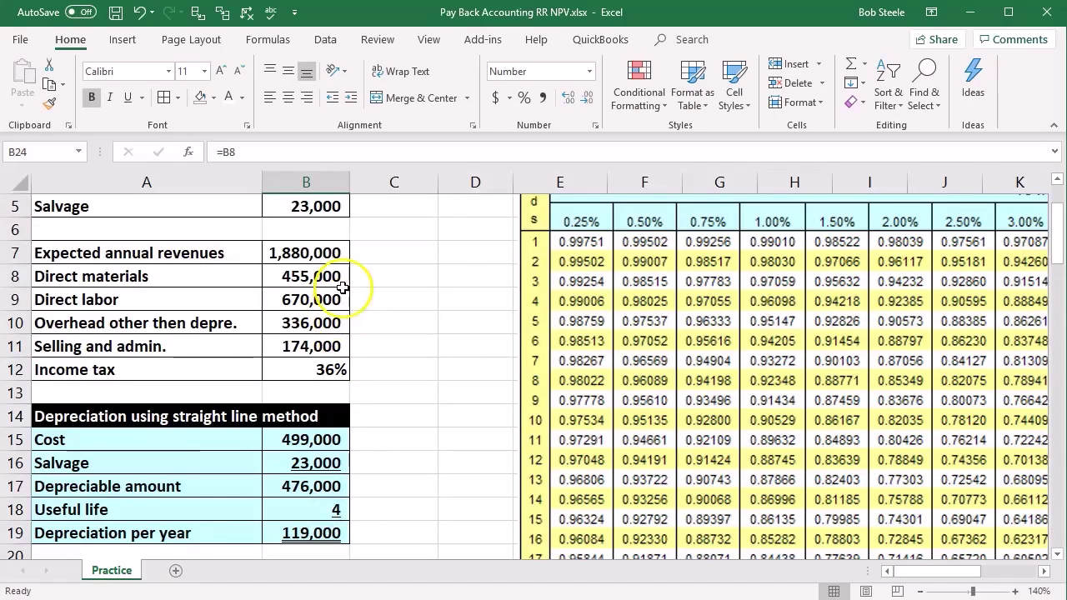
scroll(391, 384, down, 1)
scroll(404, 406, down, 2)
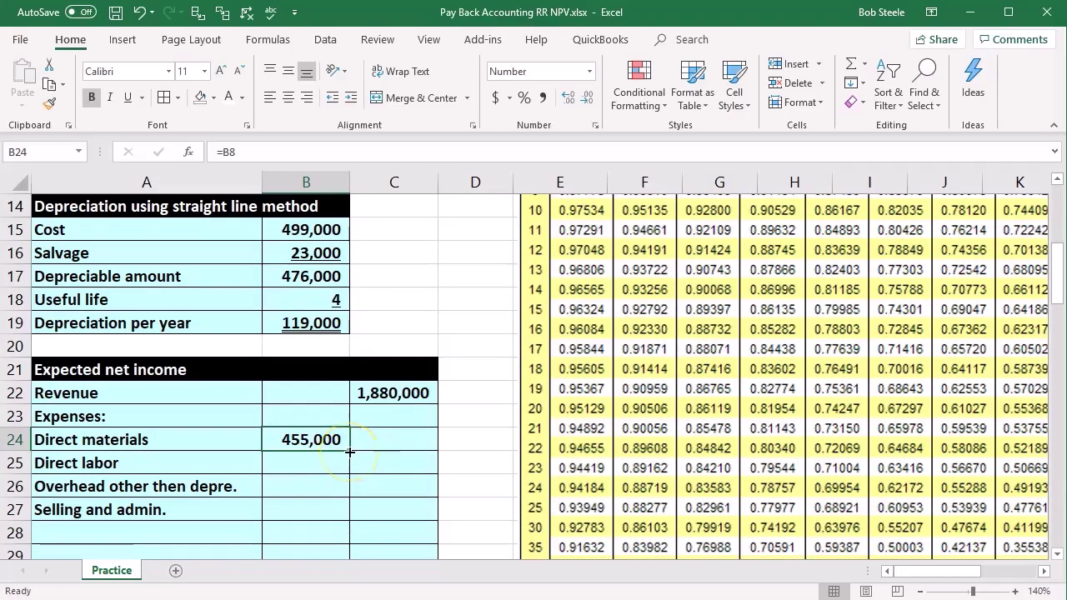
drag(349, 450, 342, 512)
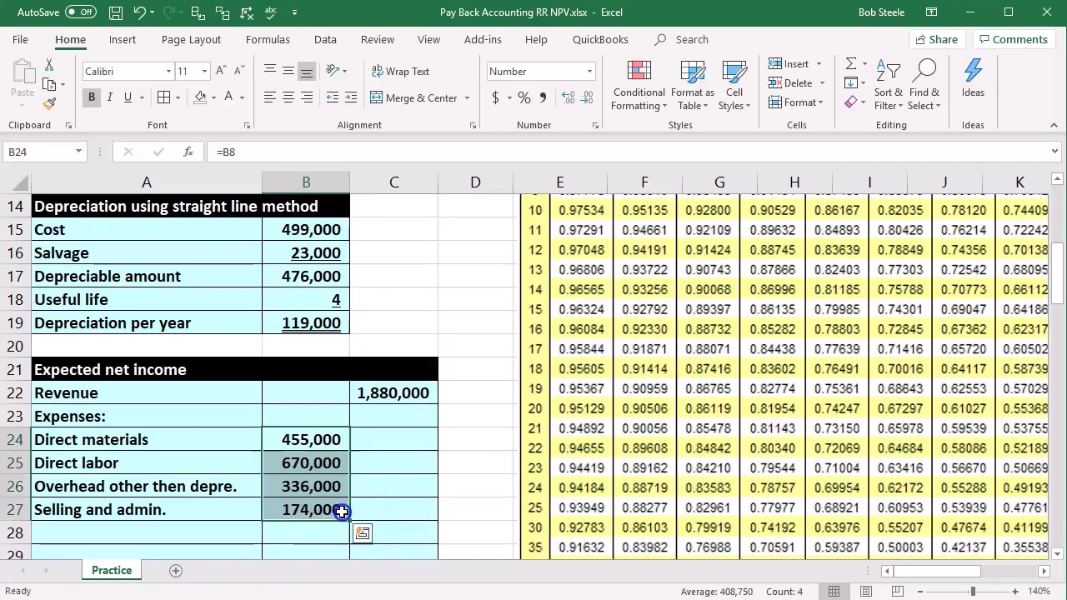
scroll(334, 500, down, 1)
click(297, 439)
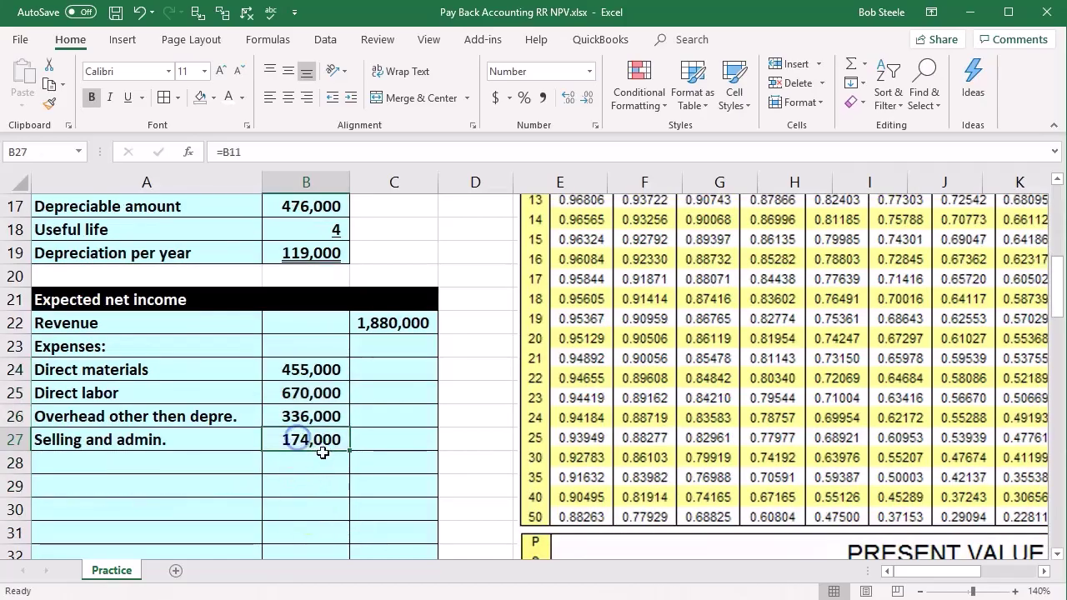
key(Left)
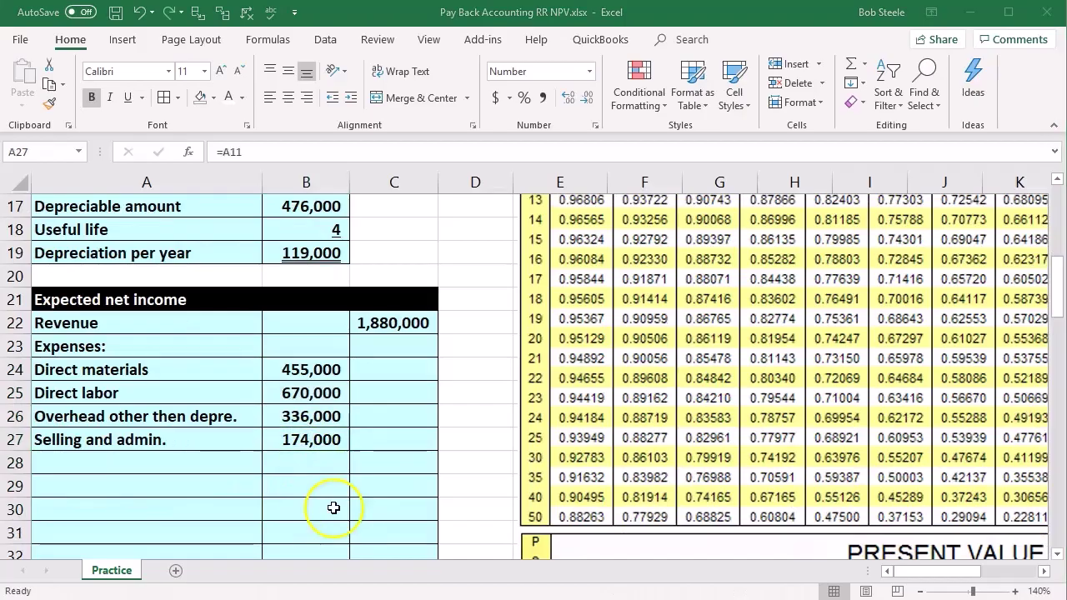
Enter the label "Depreciation" in A28 and link its amount in B28 to Depreciation per year with =B19
click(127, 461)
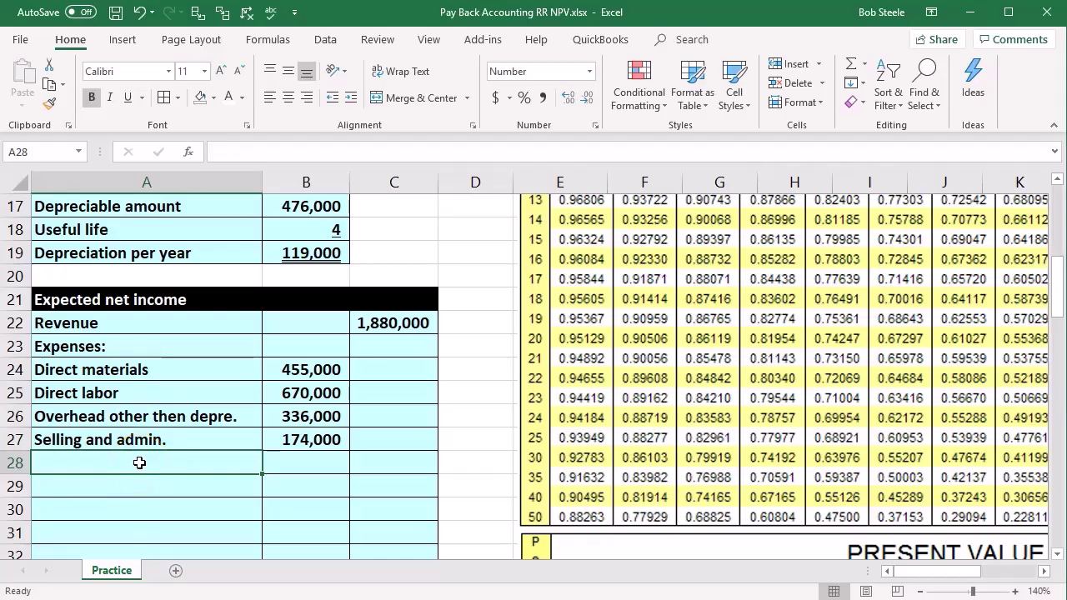
text(Depreciation)
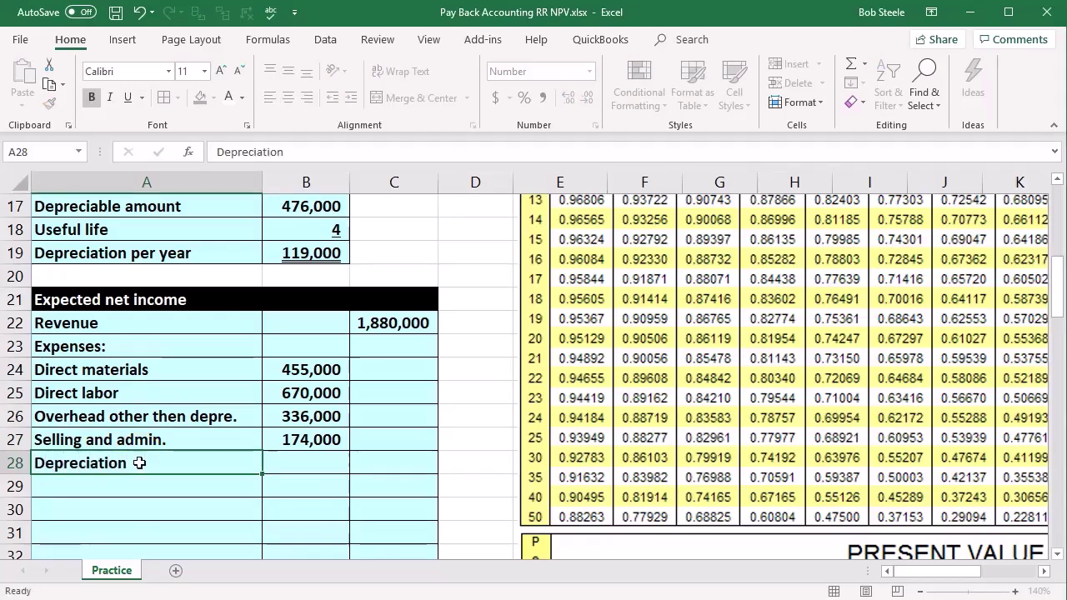
key(Tab)
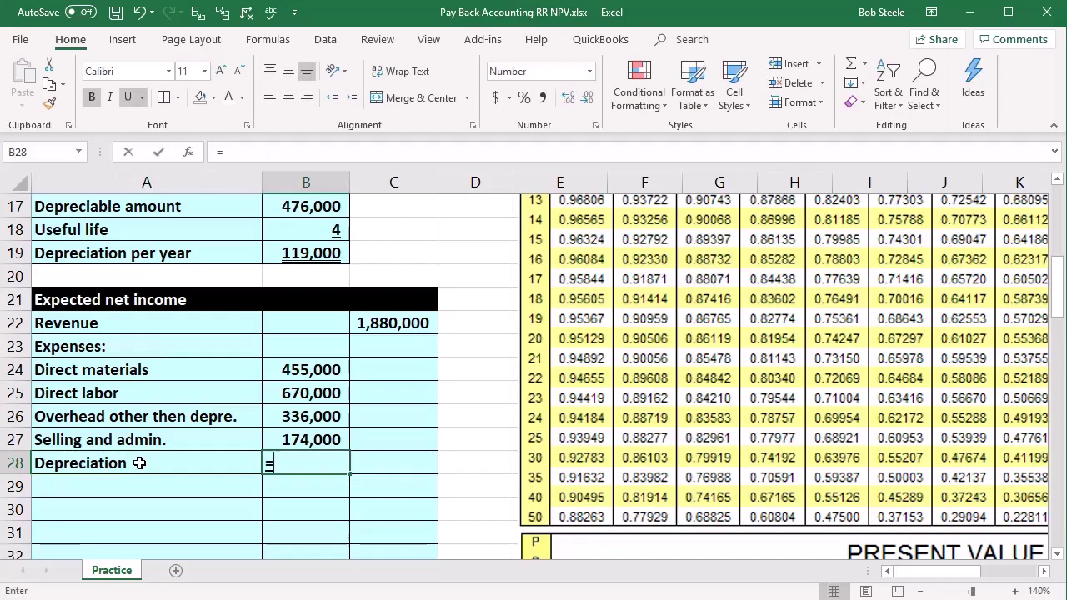
text(=)
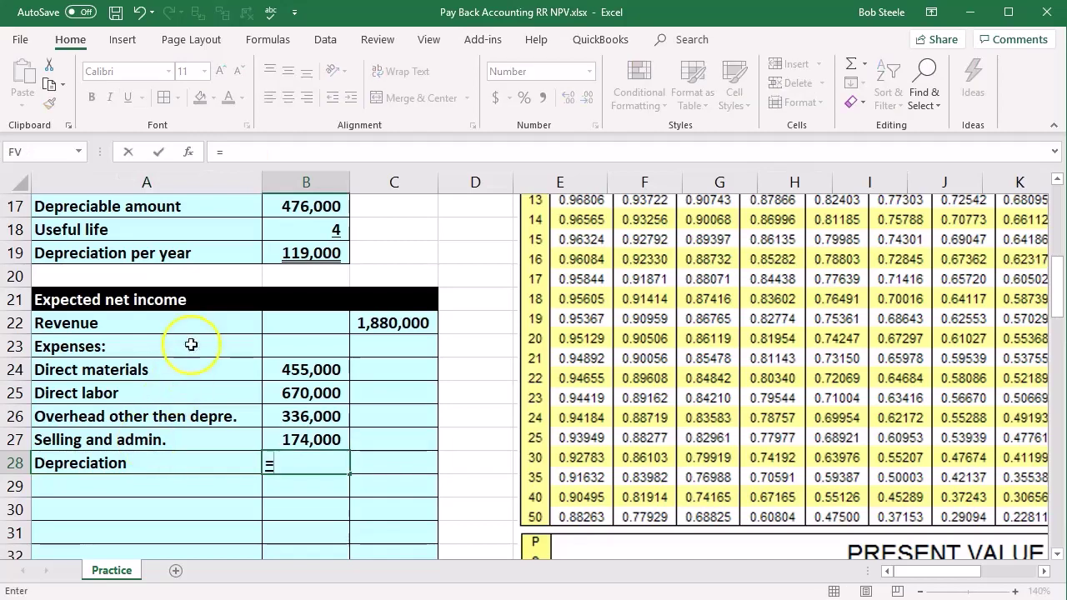
click(302, 258)
key(Return)
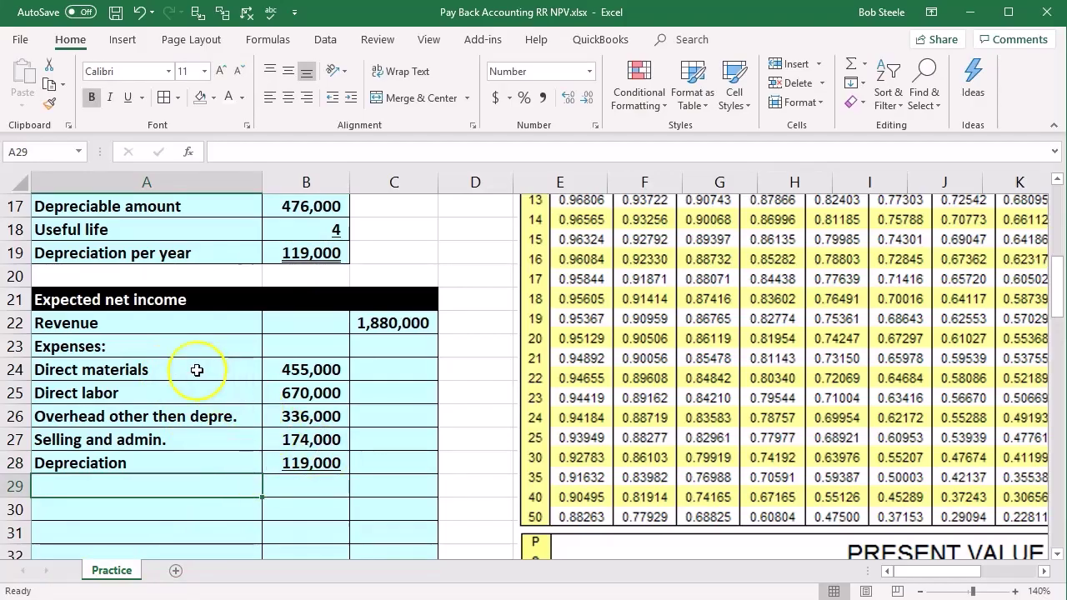
Indent the expense labels in A24:A28 one level and enter "Totat expenses" in A29, indented two levels
drag(197, 370, 178, 450)
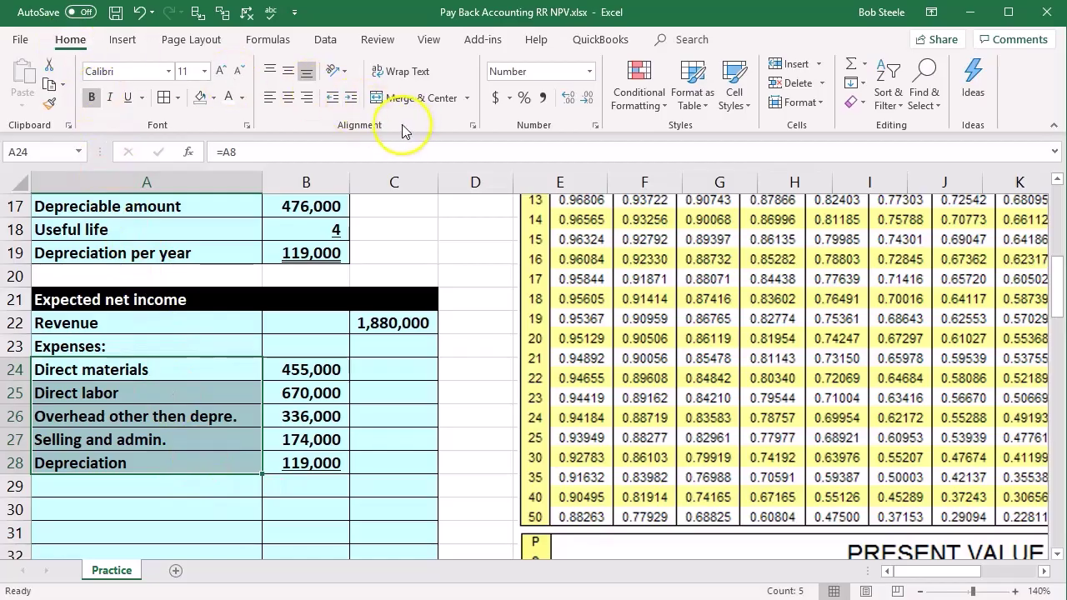
click(350, 98)
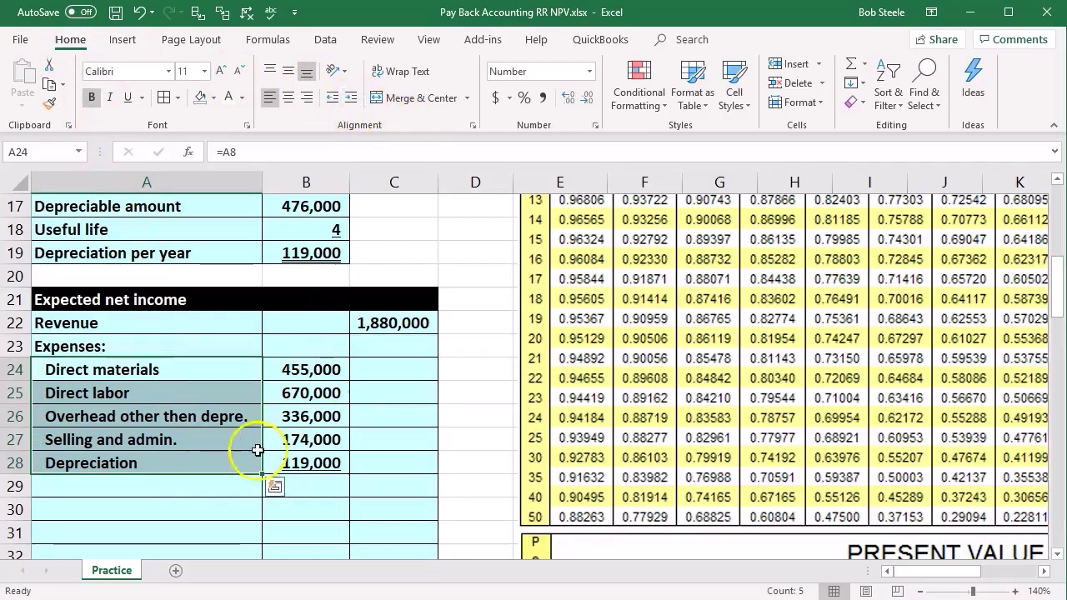
click(167, 497)
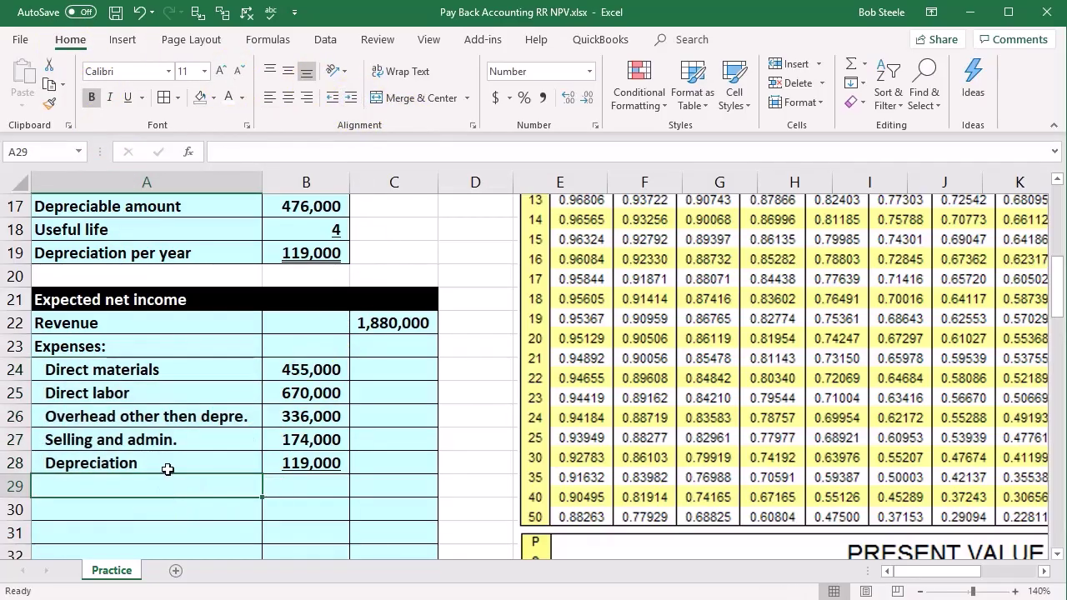
text(Totat)
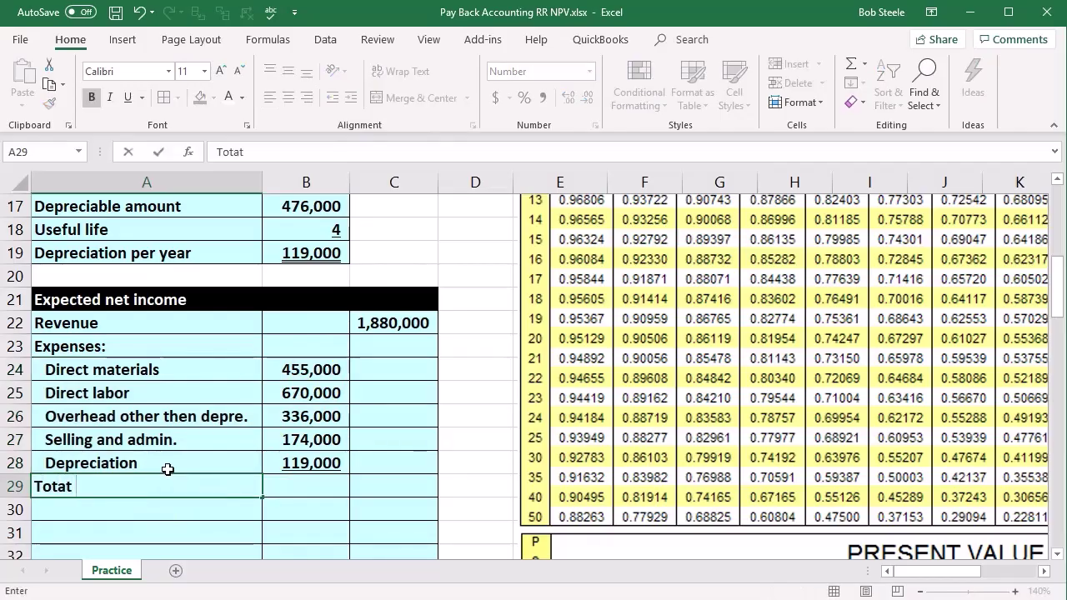
text( expense)
key(Tab)
key(Tab)
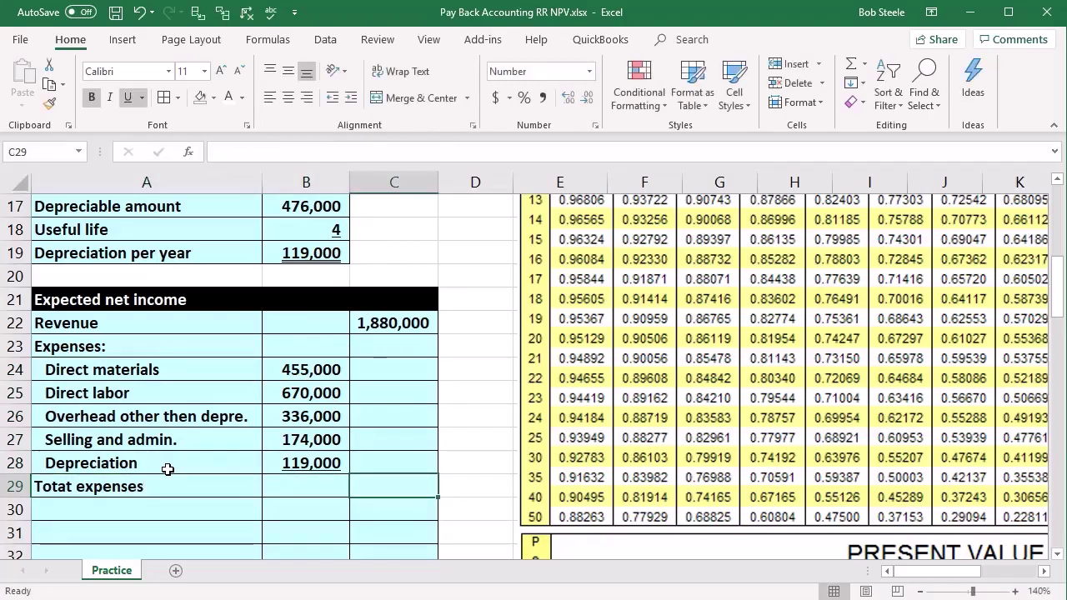
click(159, 490)
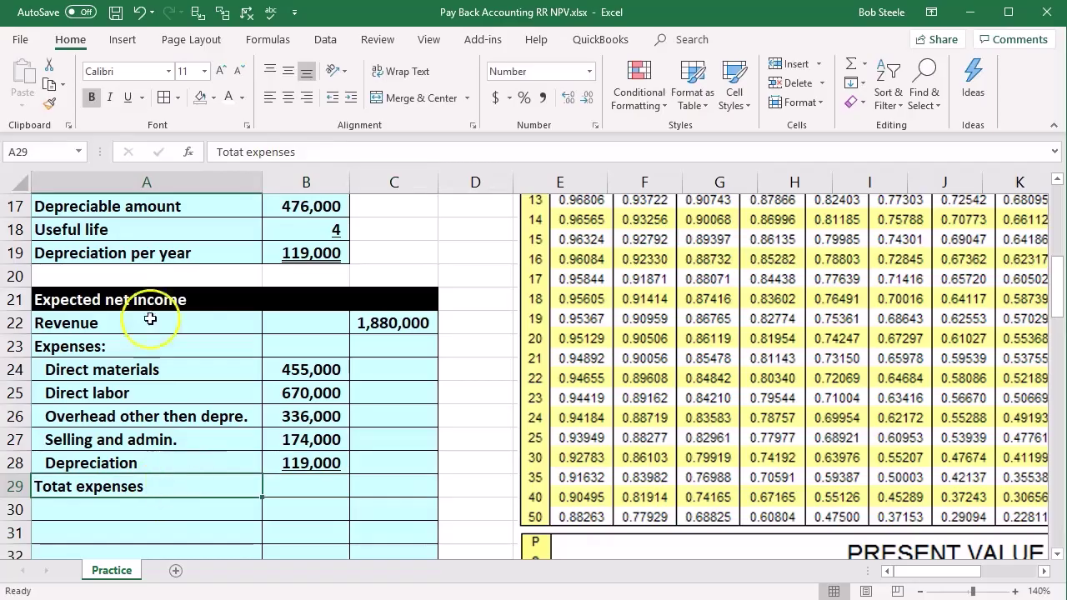
click(351, 97)
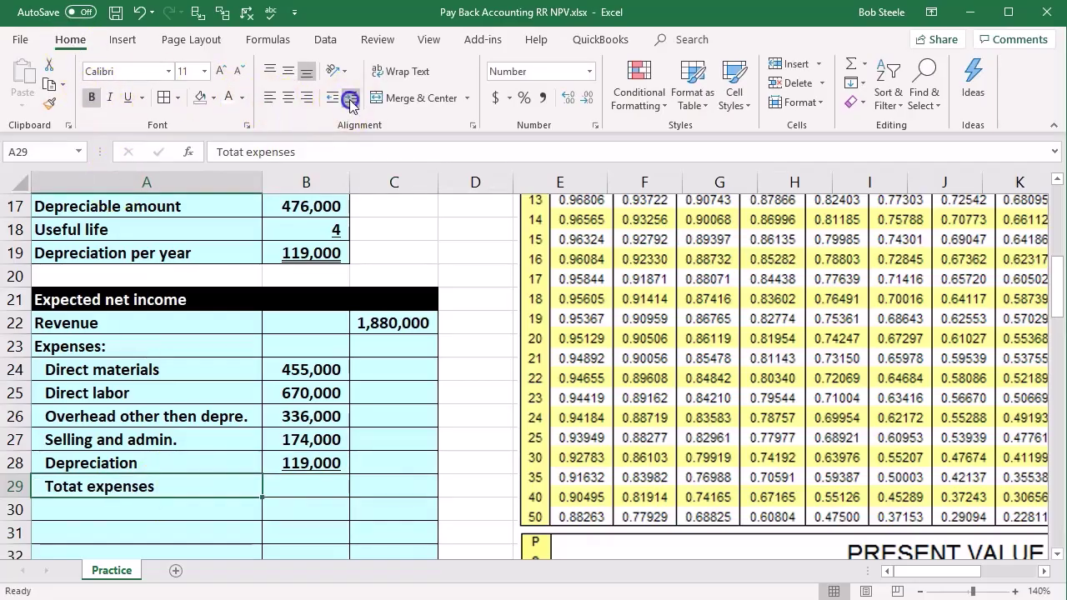
click(350, 97)
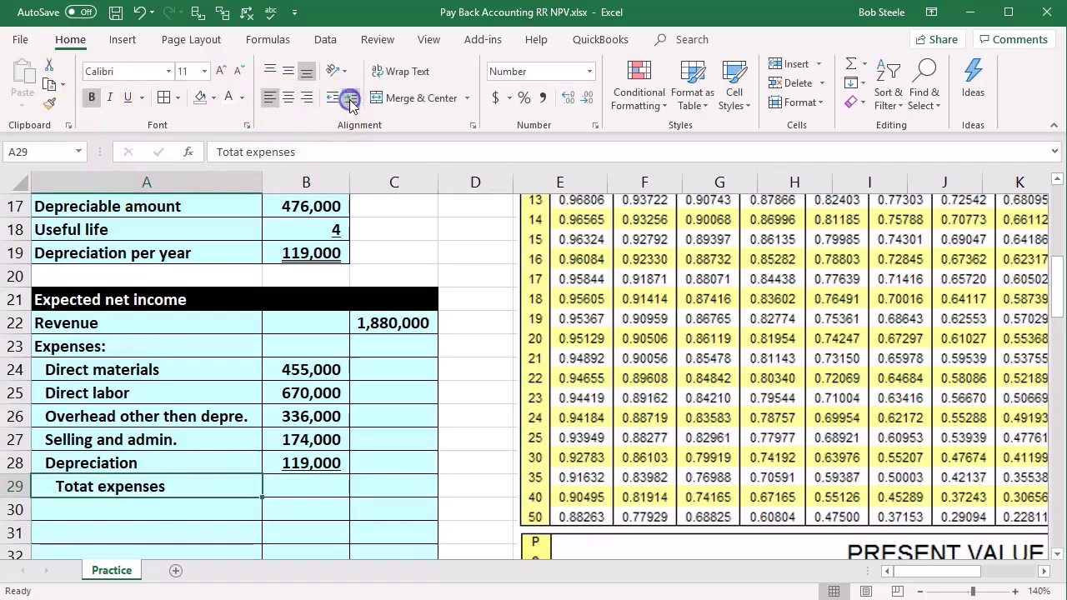
Total the five expense amounts in C29 with =SUM(B24:B28)
click(406, 496)
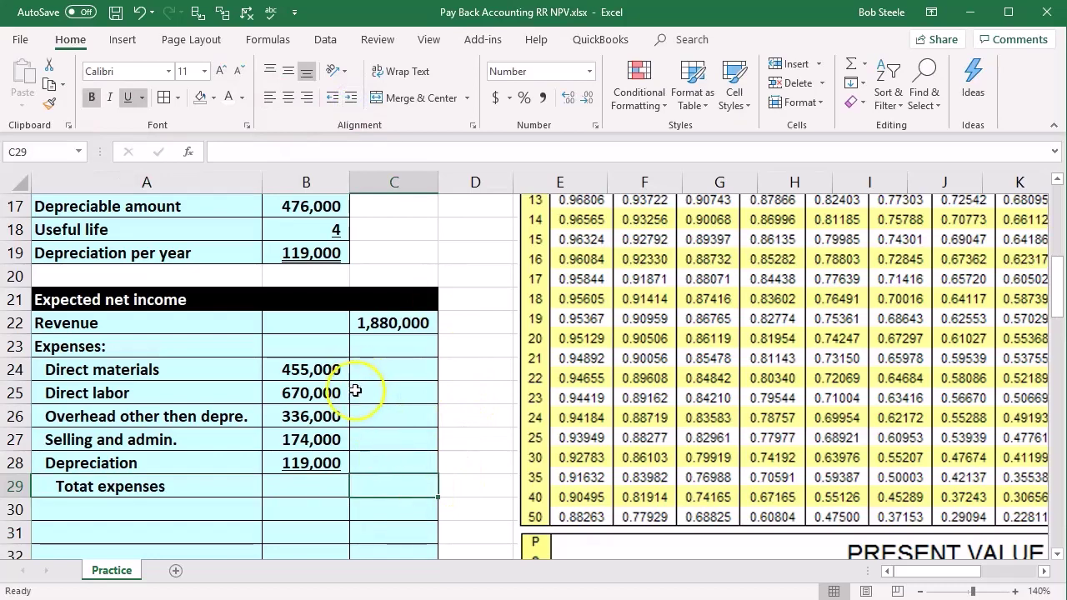
text(=)
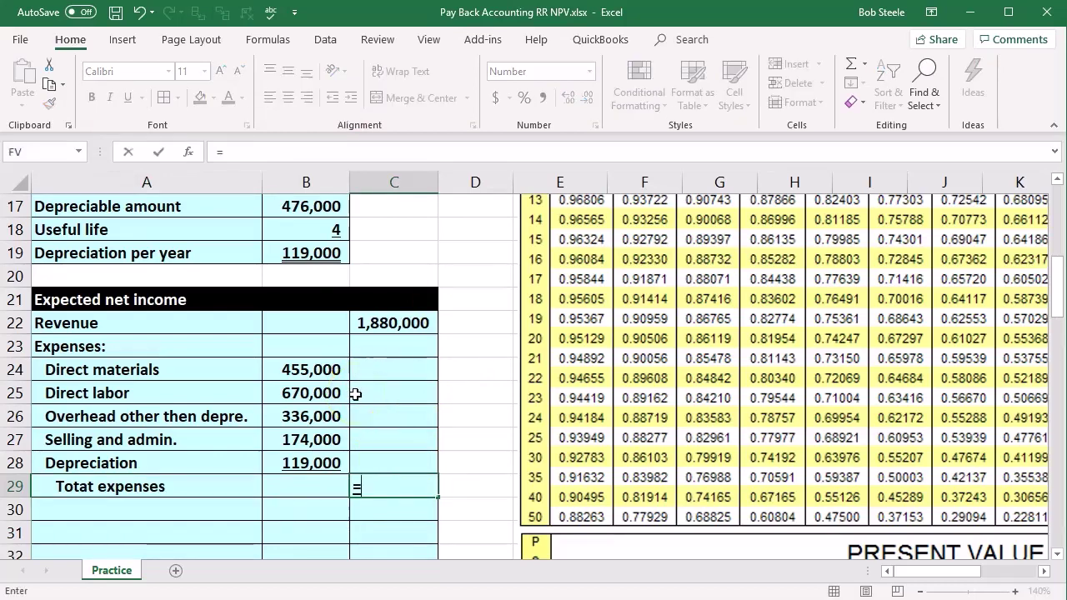
text(sum()
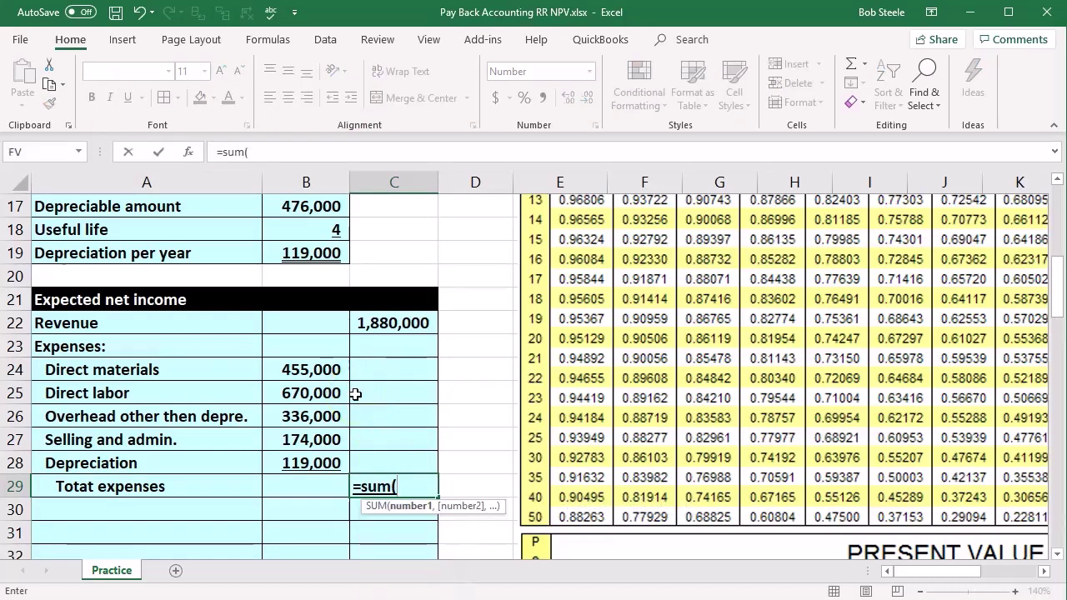
drag(327, 370, 333, 462)
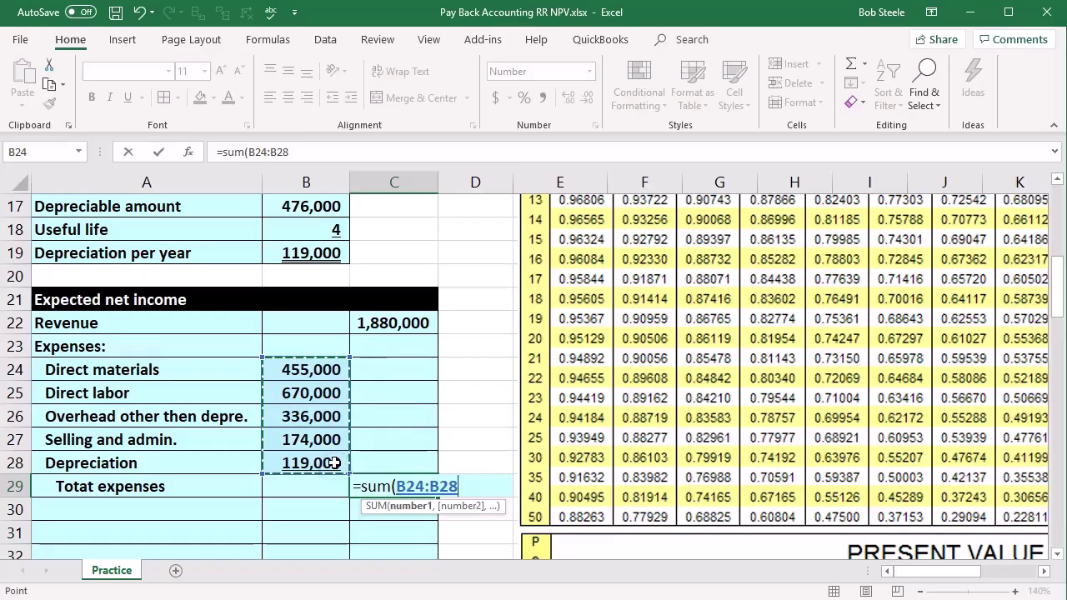
key(Return)
click(380, 488)
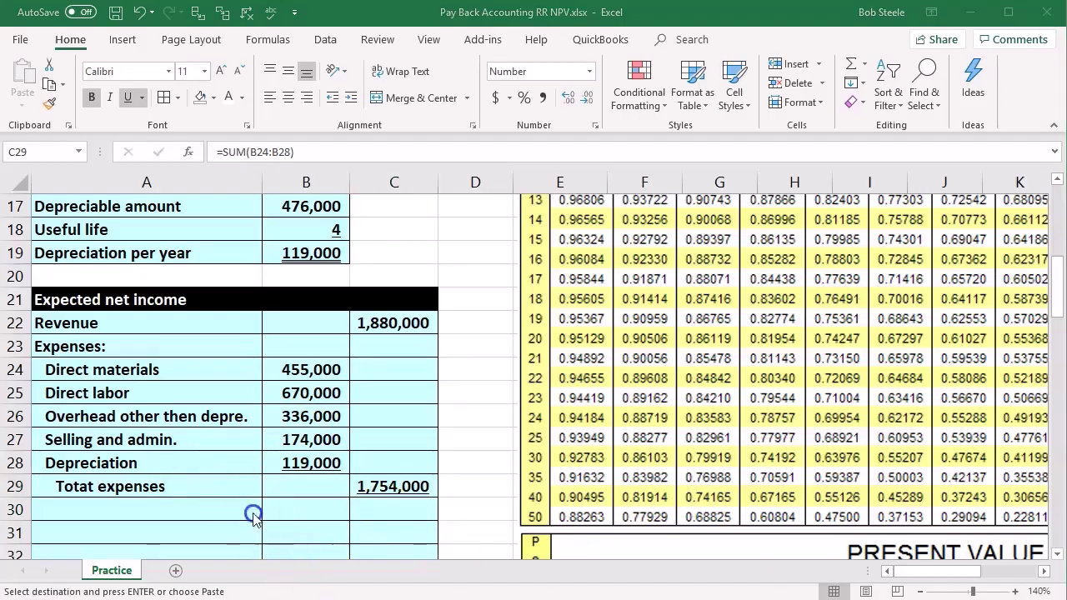
Enter "Income before taxes" in A30 and calculate it in C30 as revenue minus total expenses with =C22-C29
click(172, 504)
text(Income before taxes)
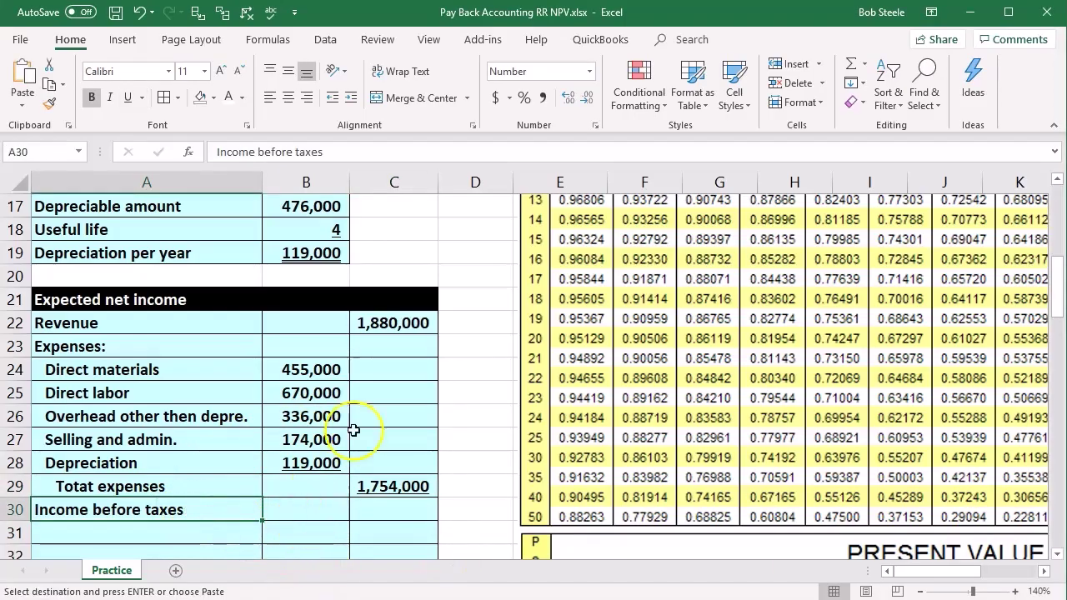
click(388, 325)
click(398, 495)
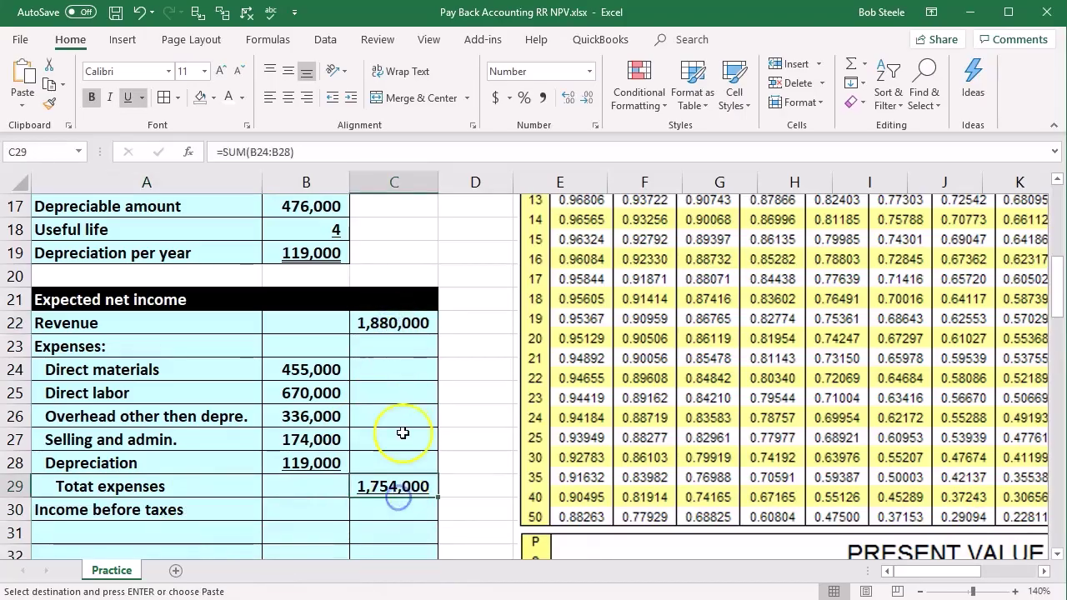
key(Down)
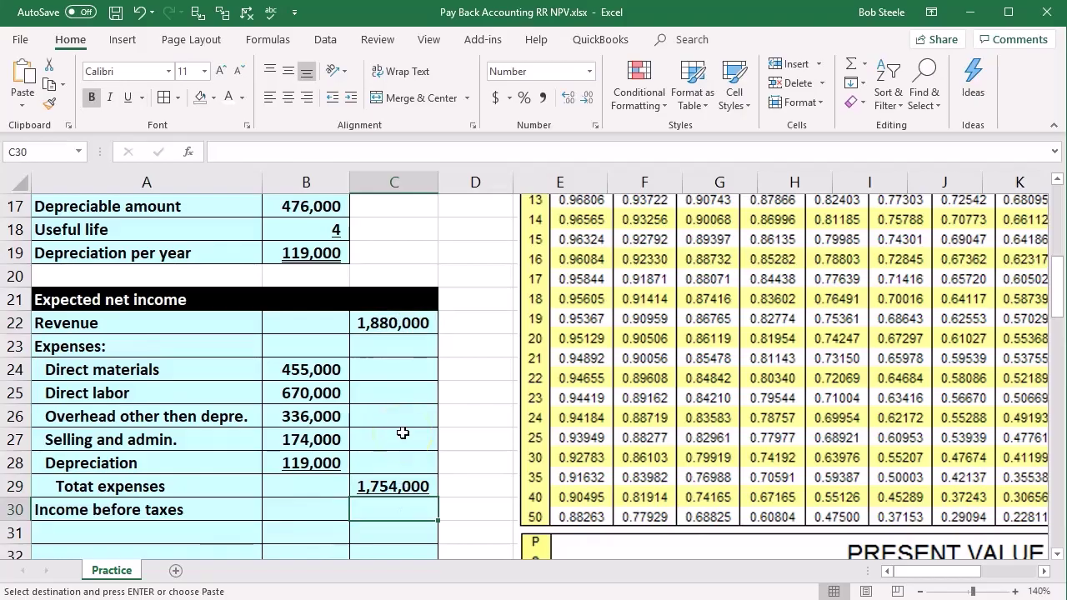
text(=)
click(387, 324)
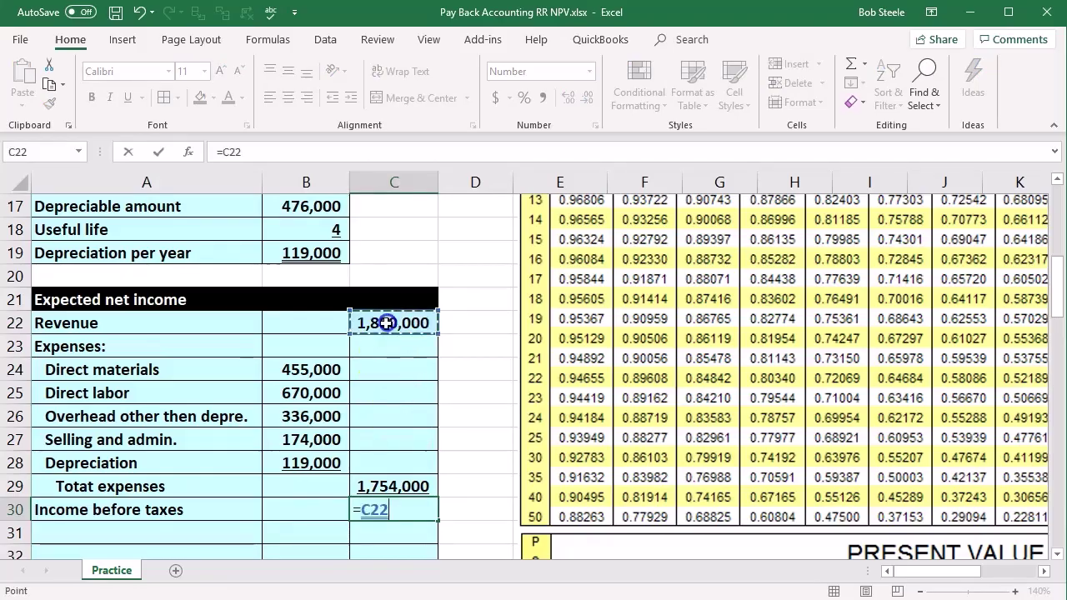
text(-)
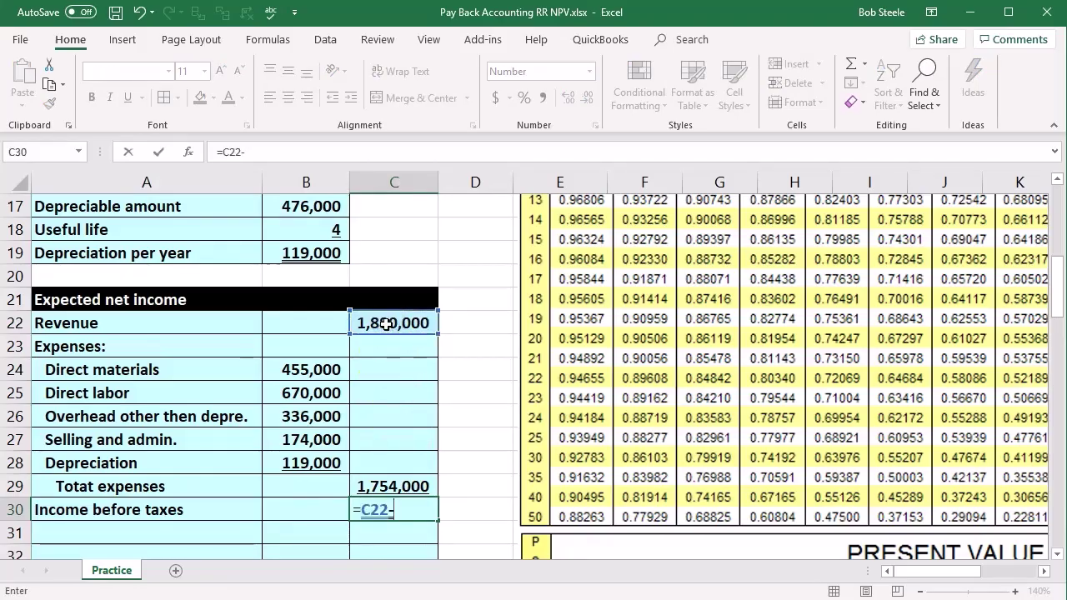
click(385, 484)
key(Return)
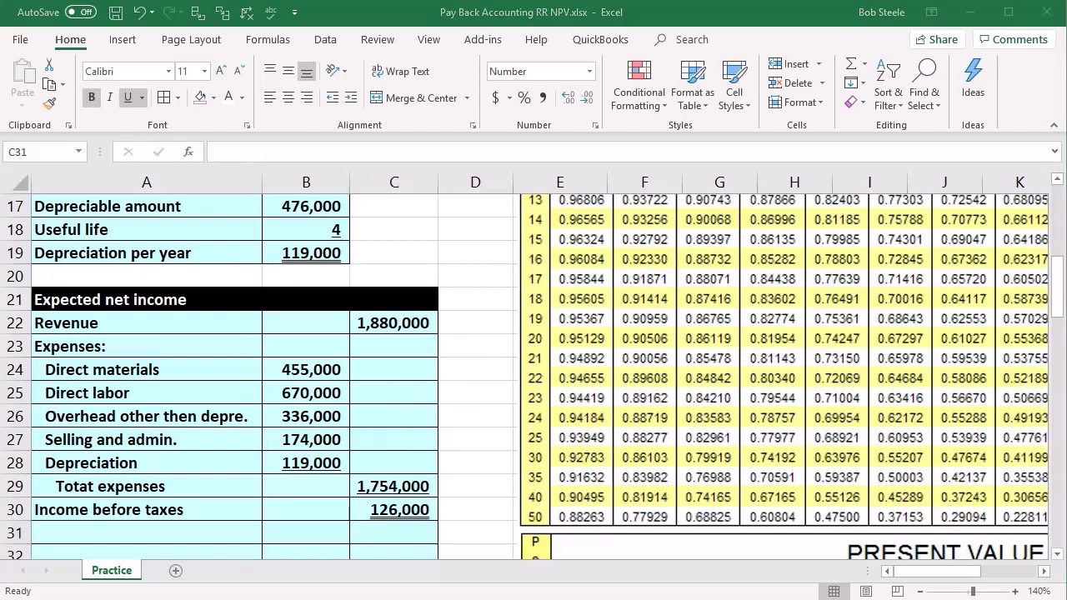
Enter the label "Income tax" in A31 and calculate it in C31 as income before taxes times the tax rate with =C30*B12
click(174, 525)
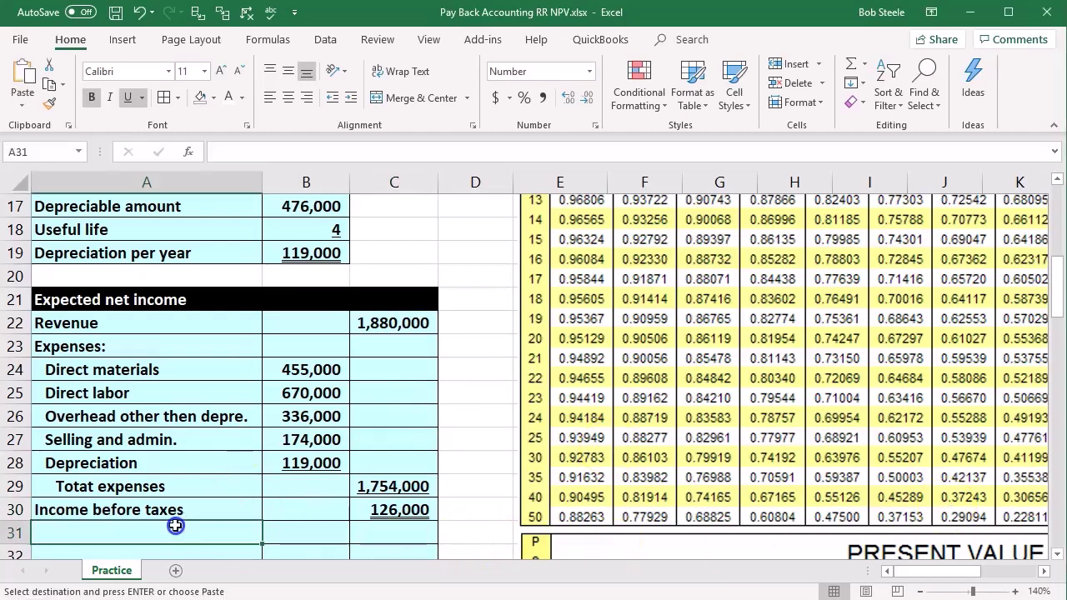
text(Income tax)
scroll(214, 500, down, 1)
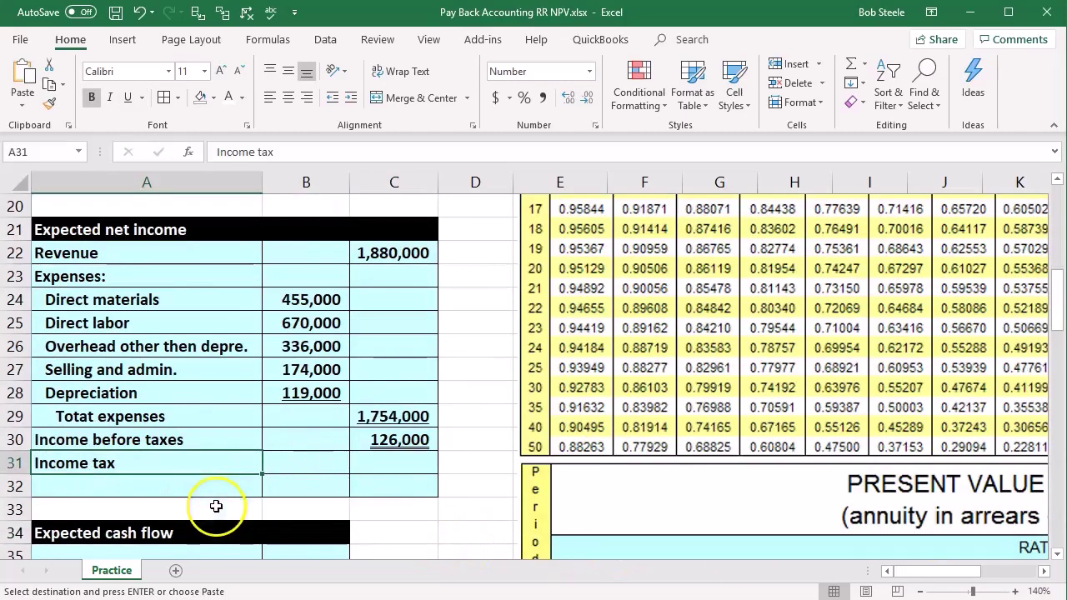
click(377, 465)
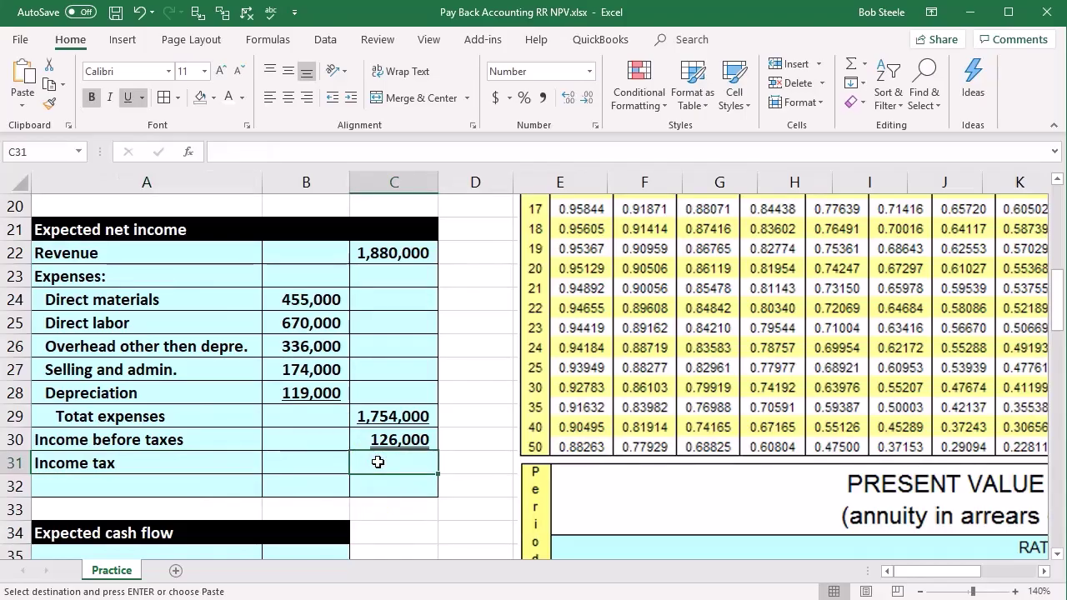
text(=)
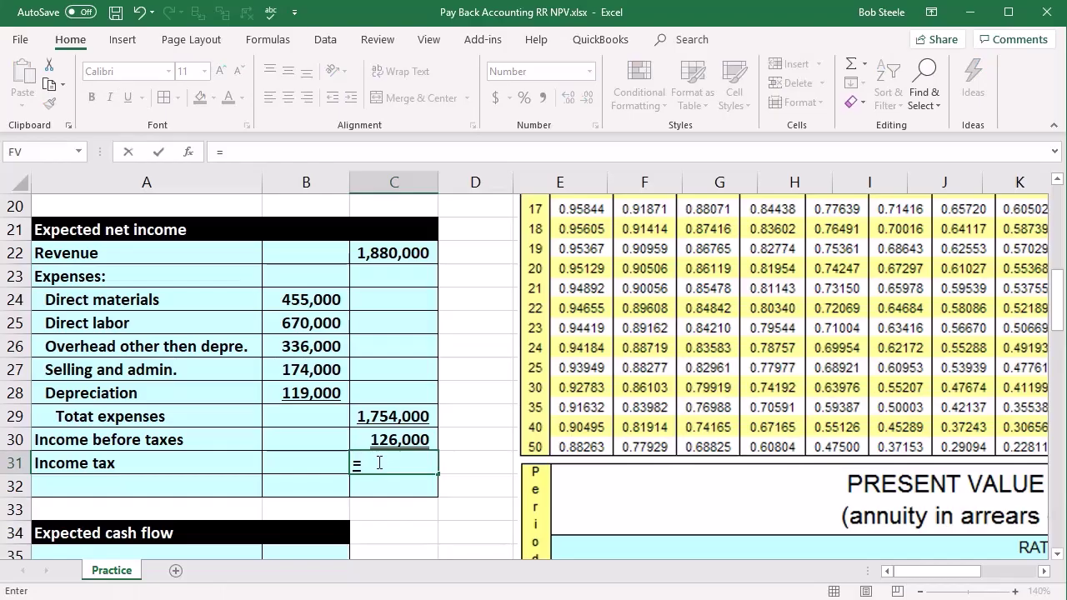
click(388, 439)
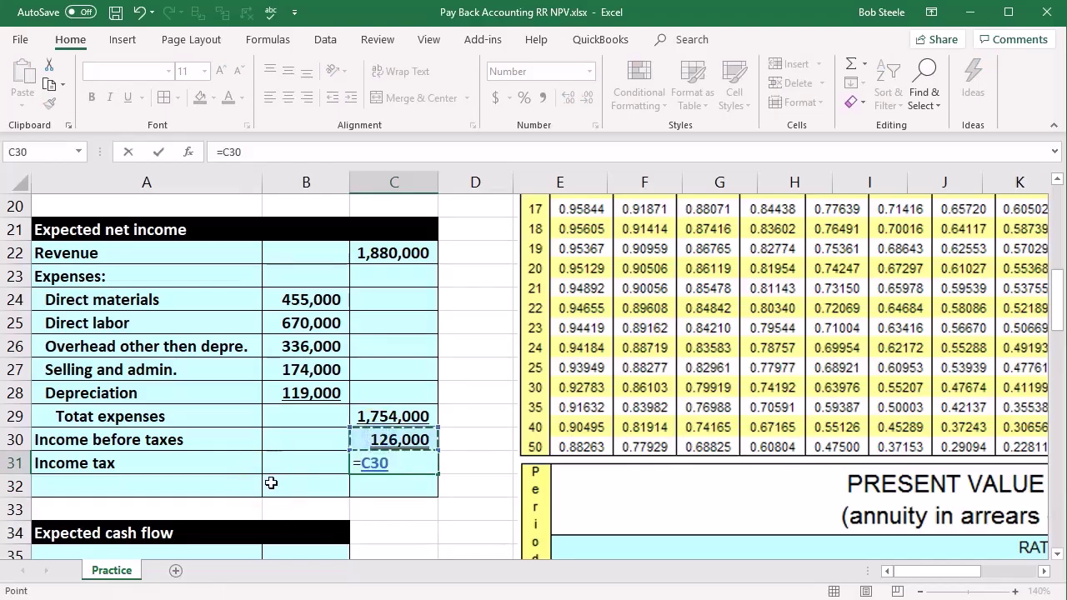
text(*)
scroll(271, 482, up, 5)
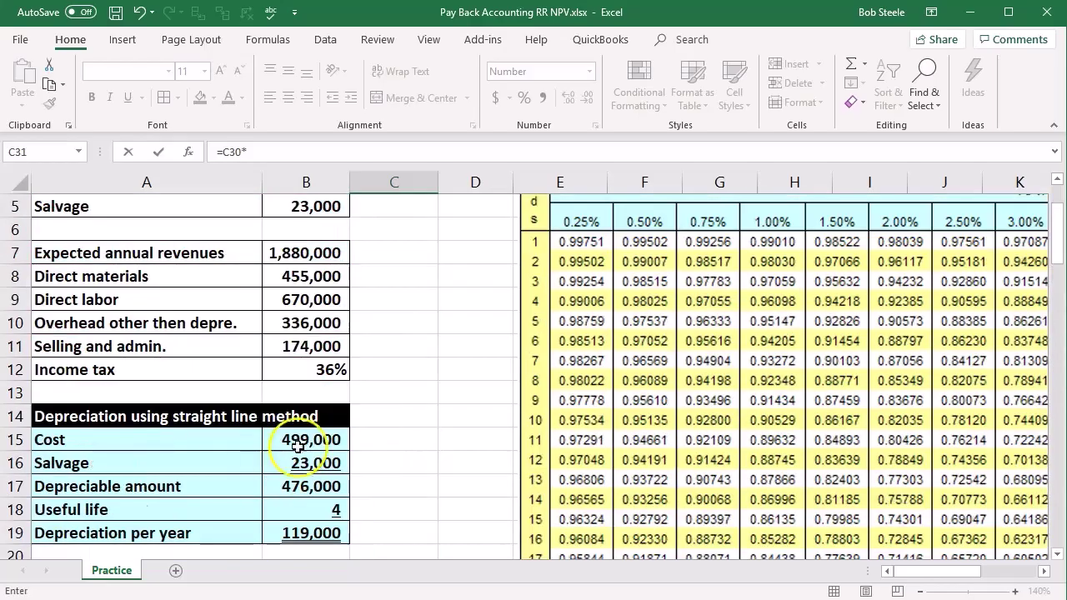
click(313, 374)
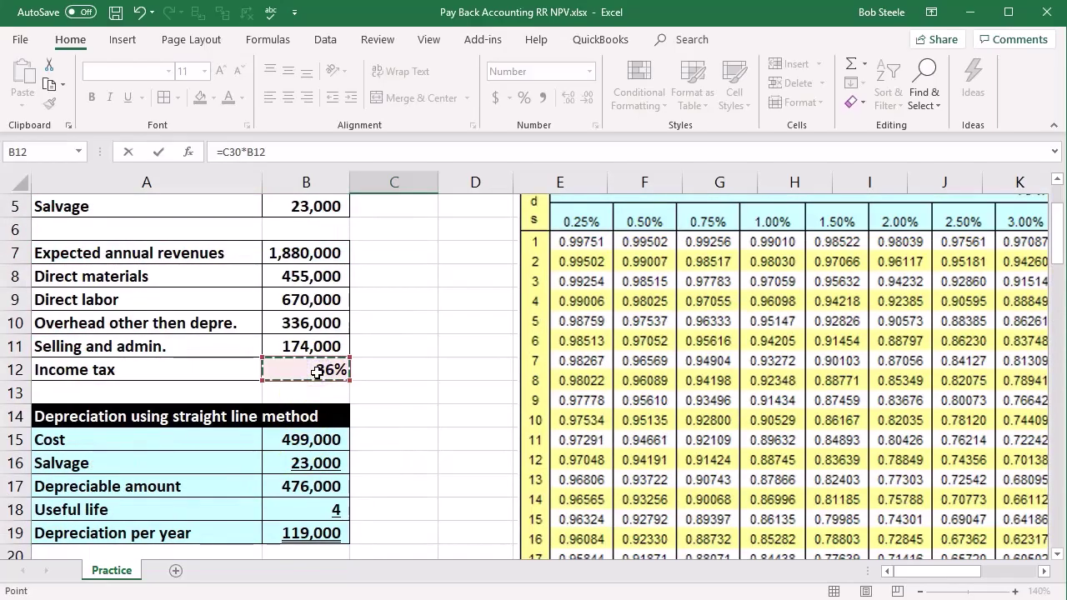
key(Return)
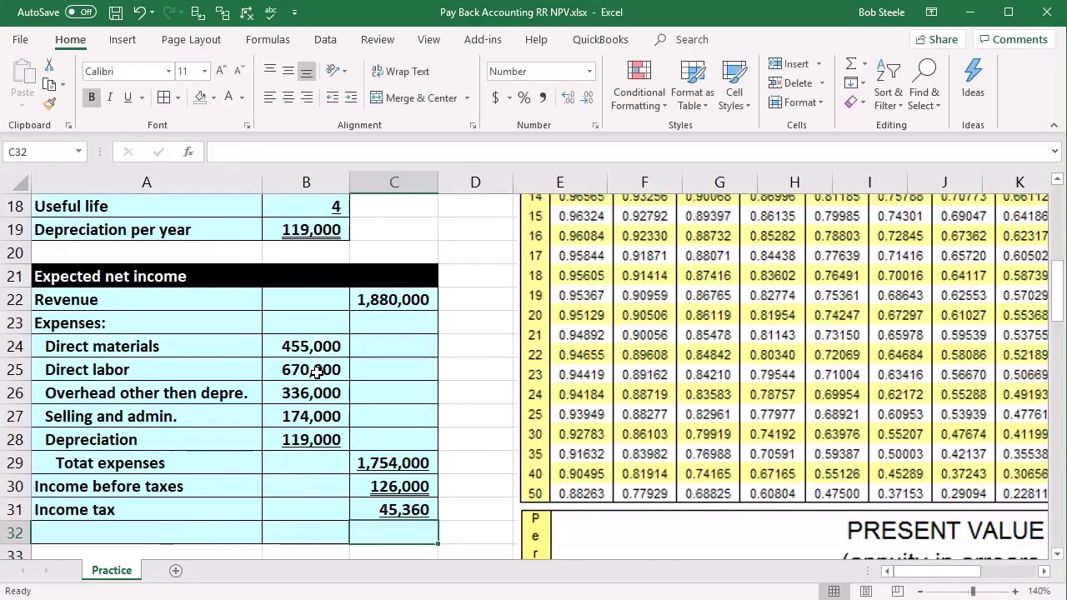
scroll(322, 423, down, 1)
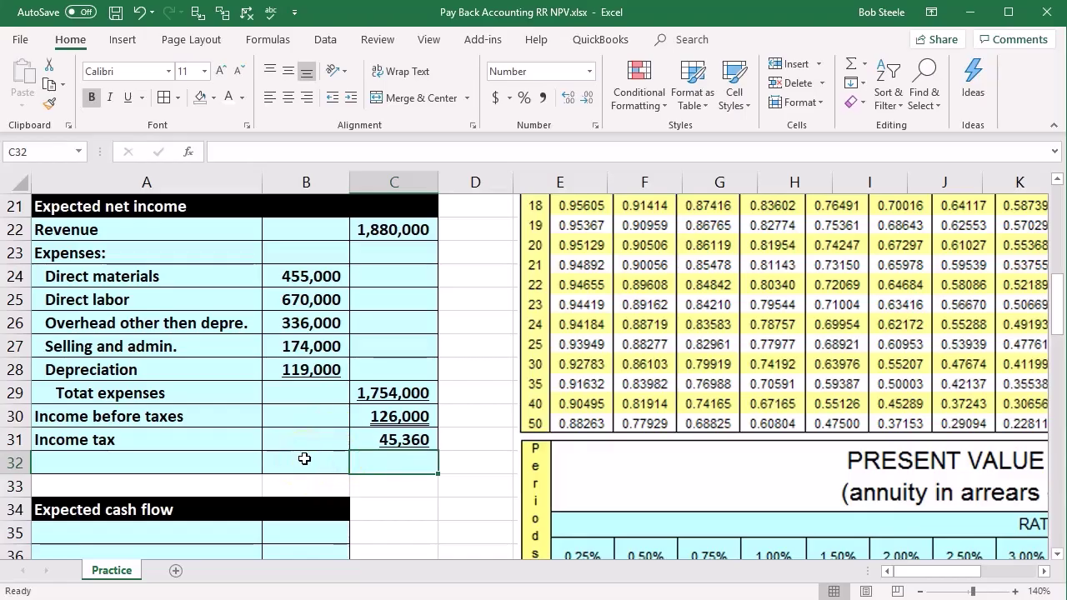
click(210, 376)
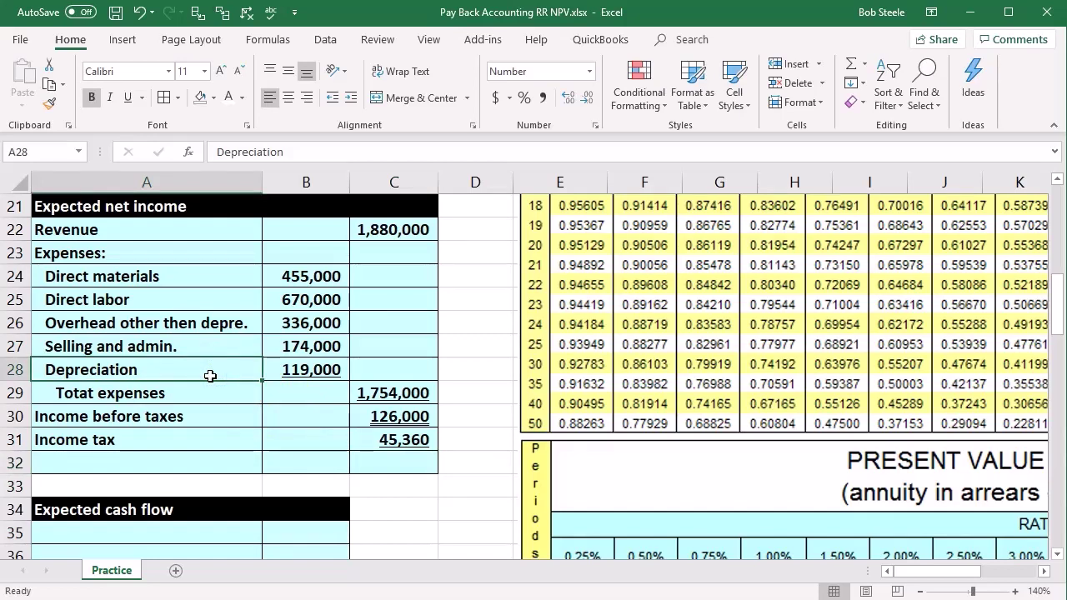
click(407, 438)
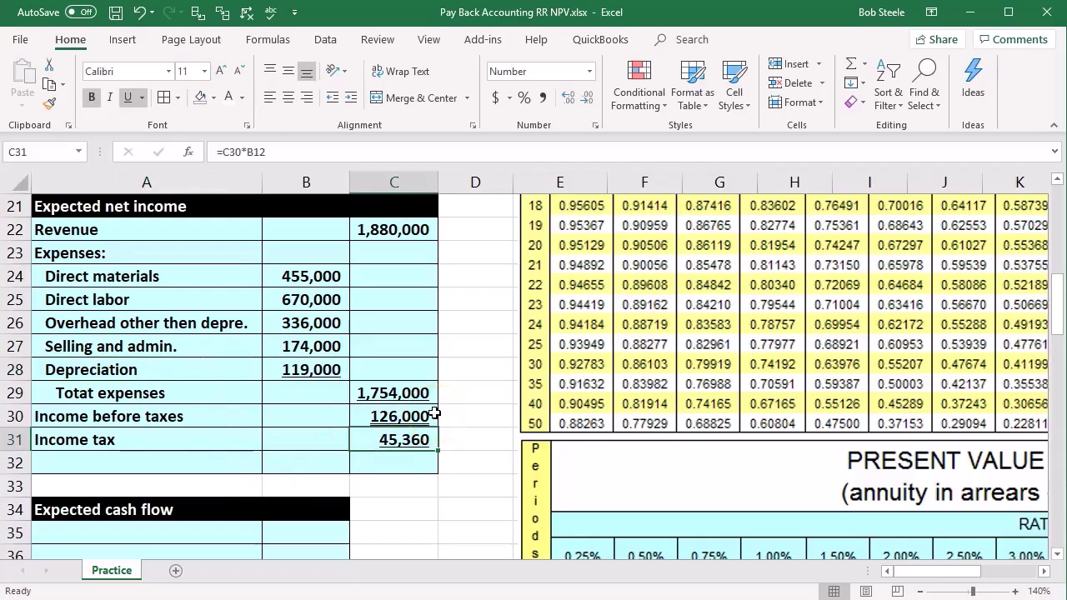
Enter the label "Net income" in A32 and calculate it in C32 as income before taxes minus income tax with =C30-C31
click(203, 454)
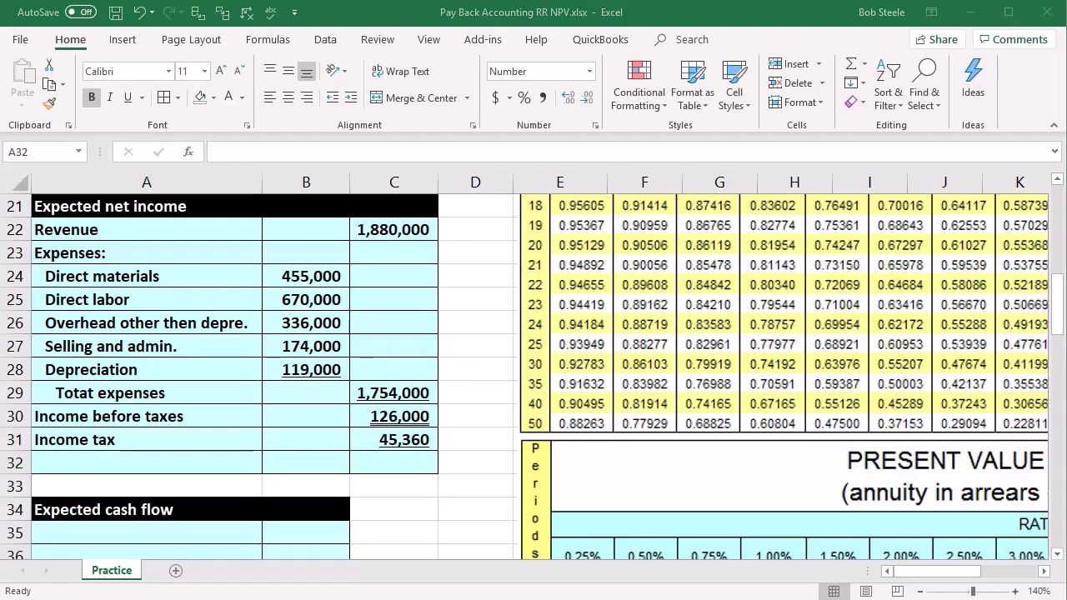
click(209, 462)
key(ctrl+v)
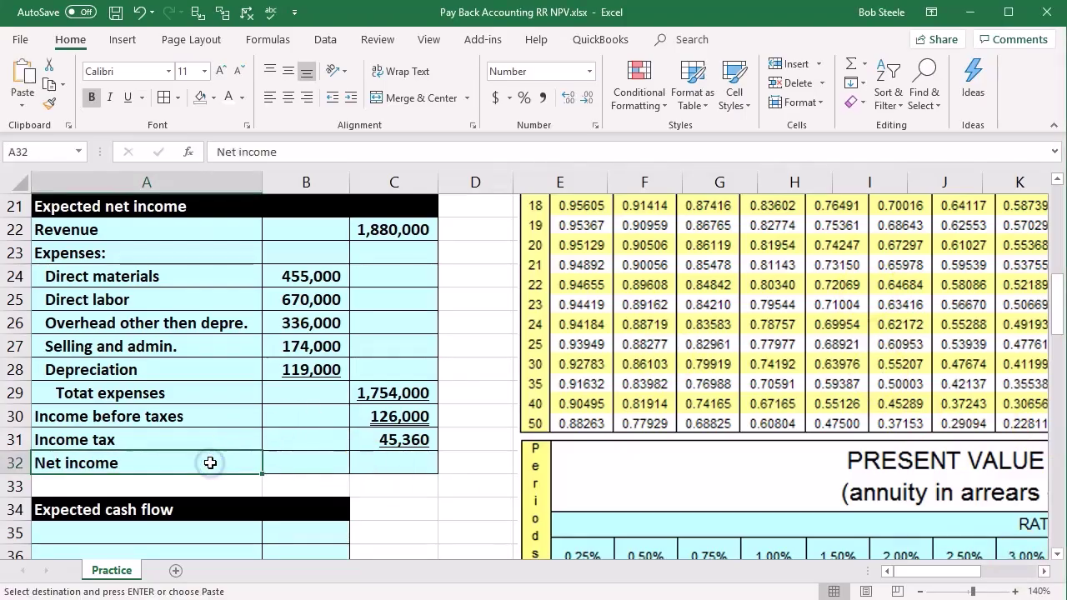
key(Right)
key(Right)
text(=)
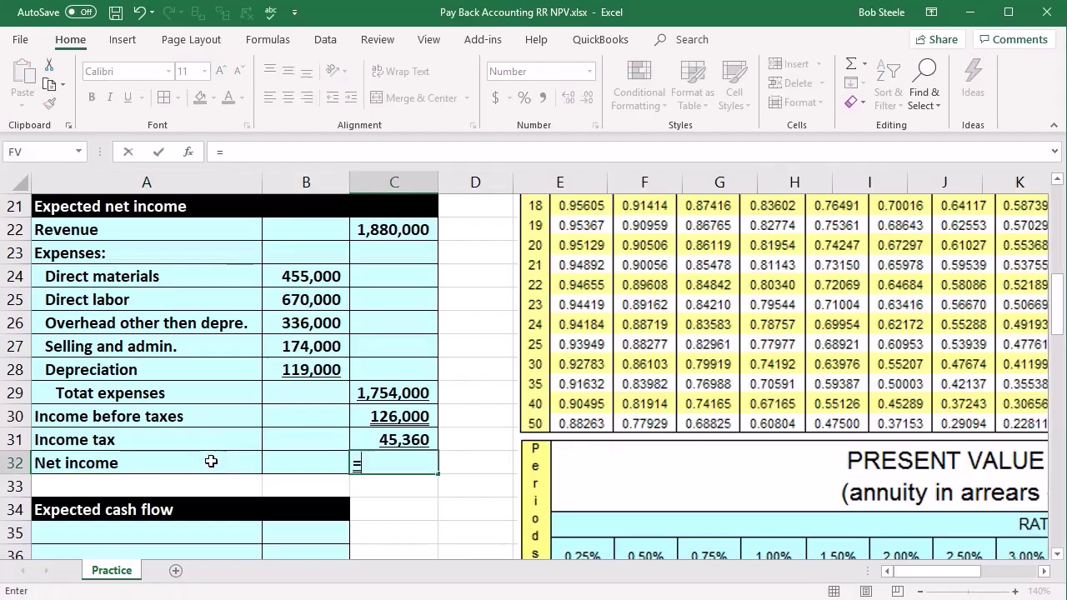
click(363, 415)
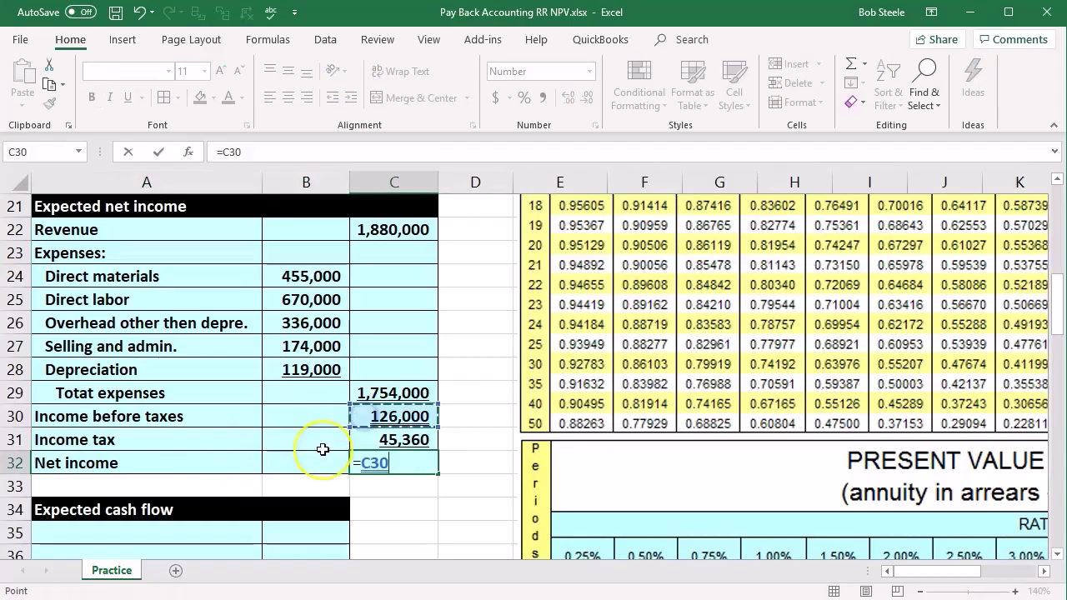
text(-)
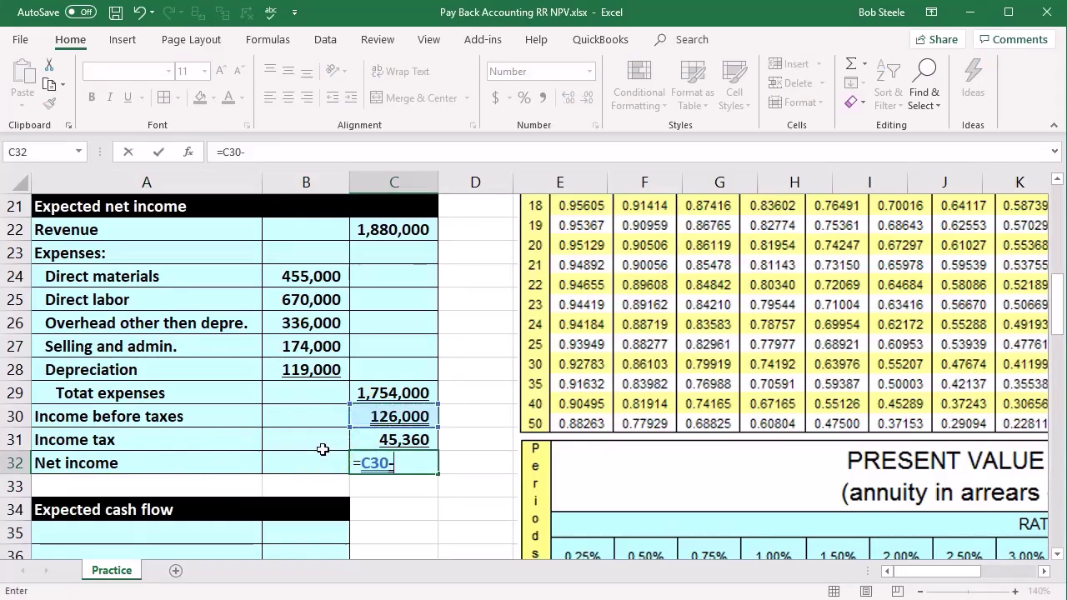
click(375, 439)
key(Return)
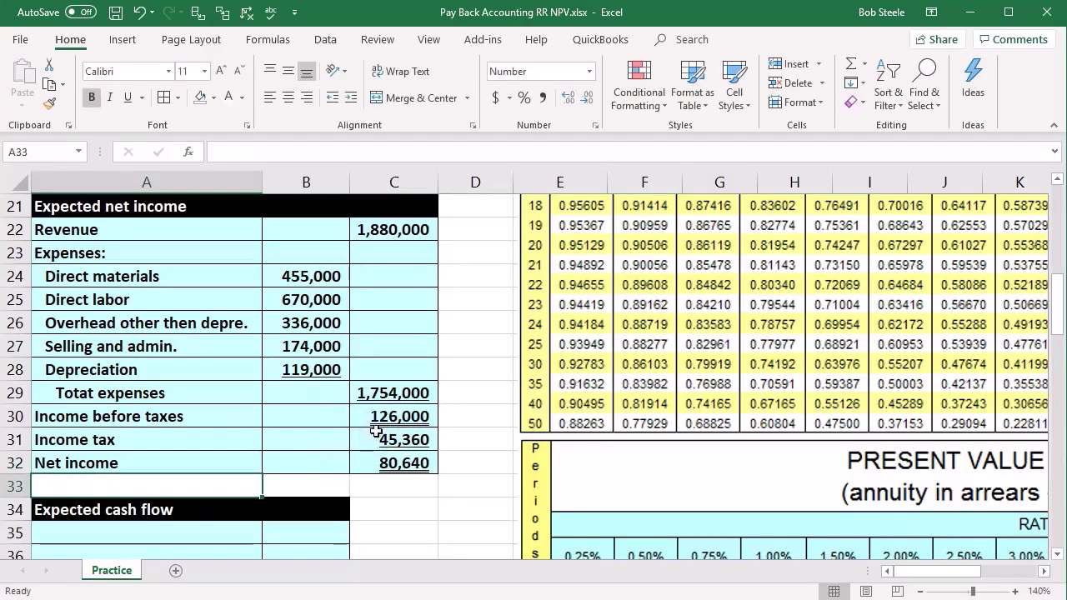
Remove the underline from the income before taxes amount in C30
click(381, 417)
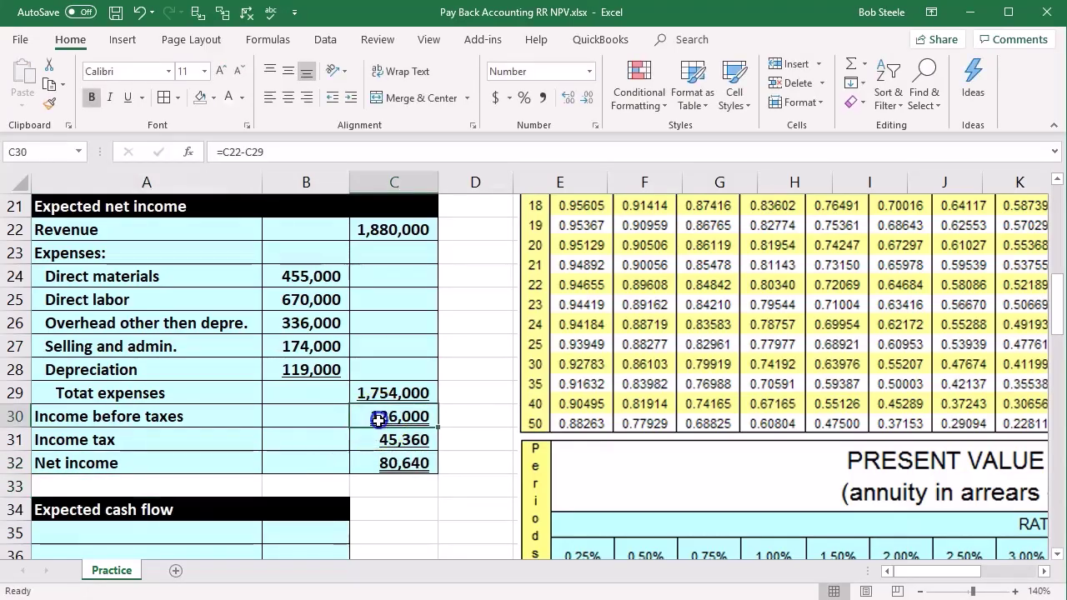
click(144, 98)
click(131, 136)
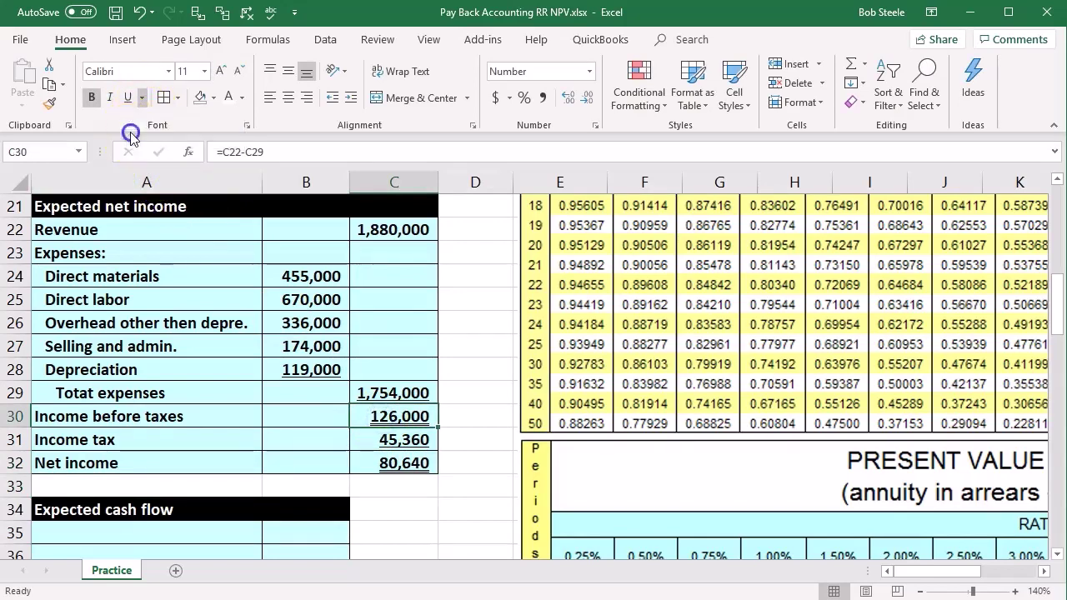
key(ctrl+z)
click(340, 440)
click(379, 465)
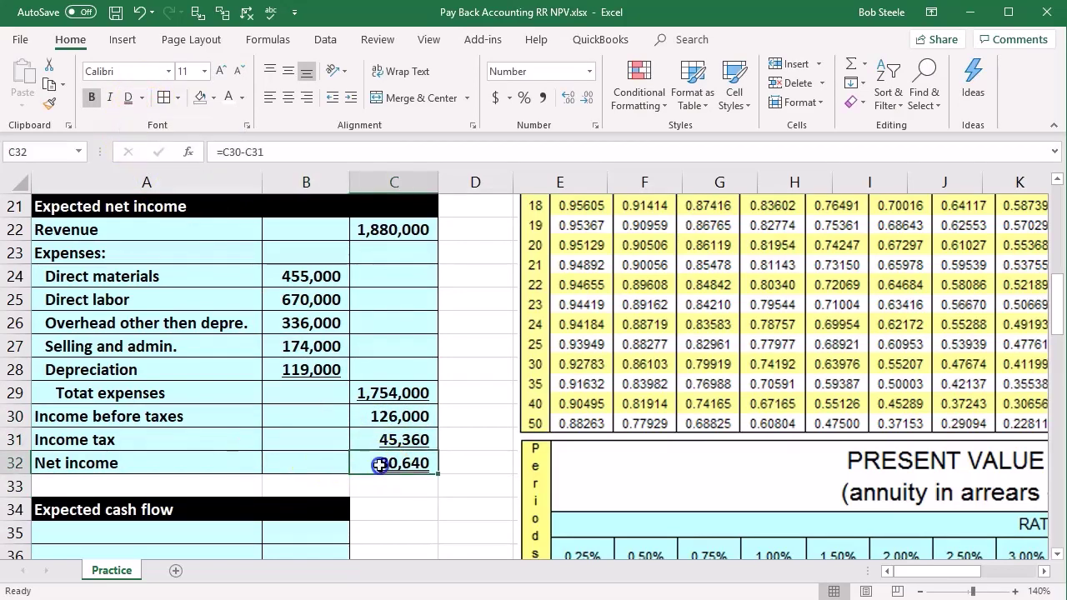
click(318, 397)
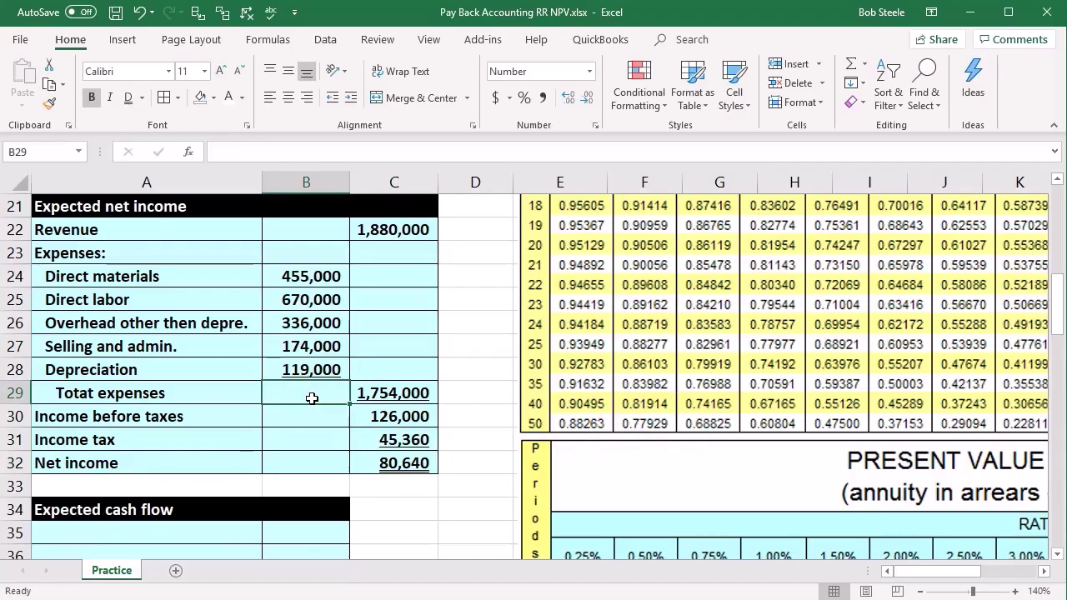
drag(171, 369, 280, 365)
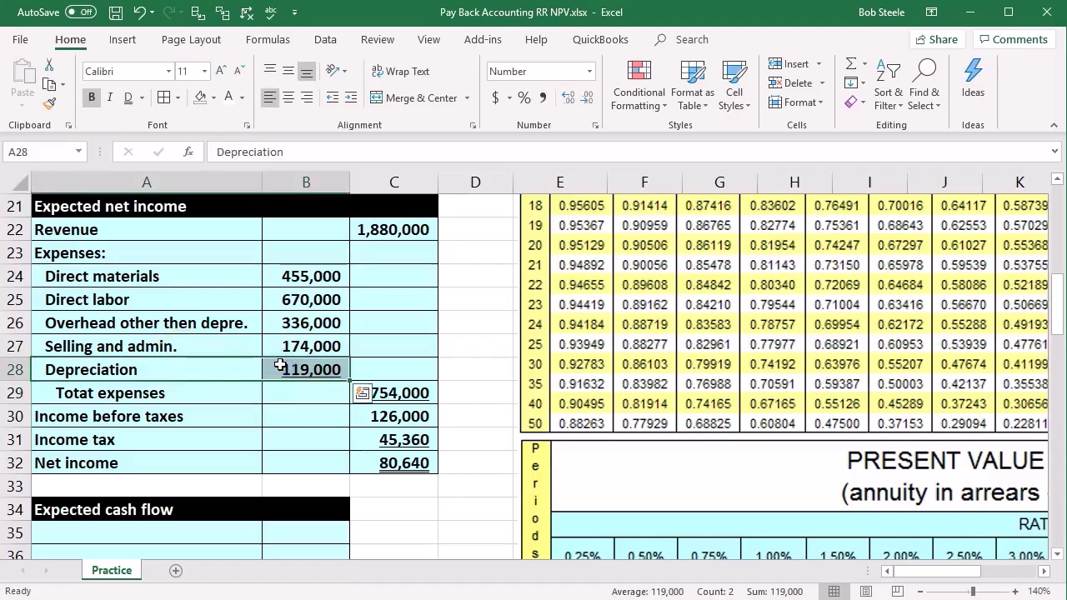
click(359, 468)
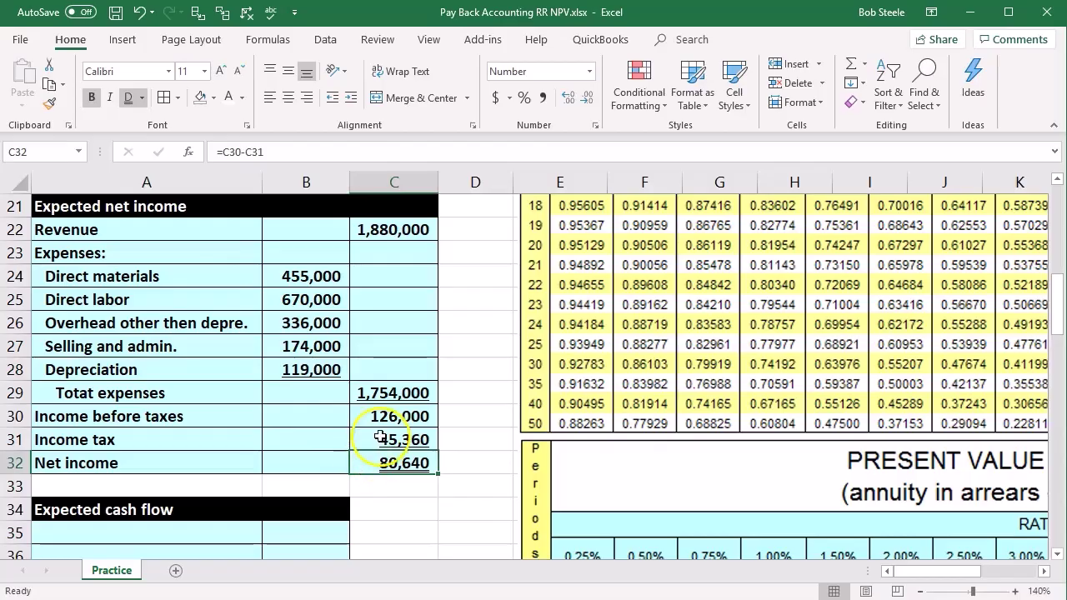
click(378, 439)
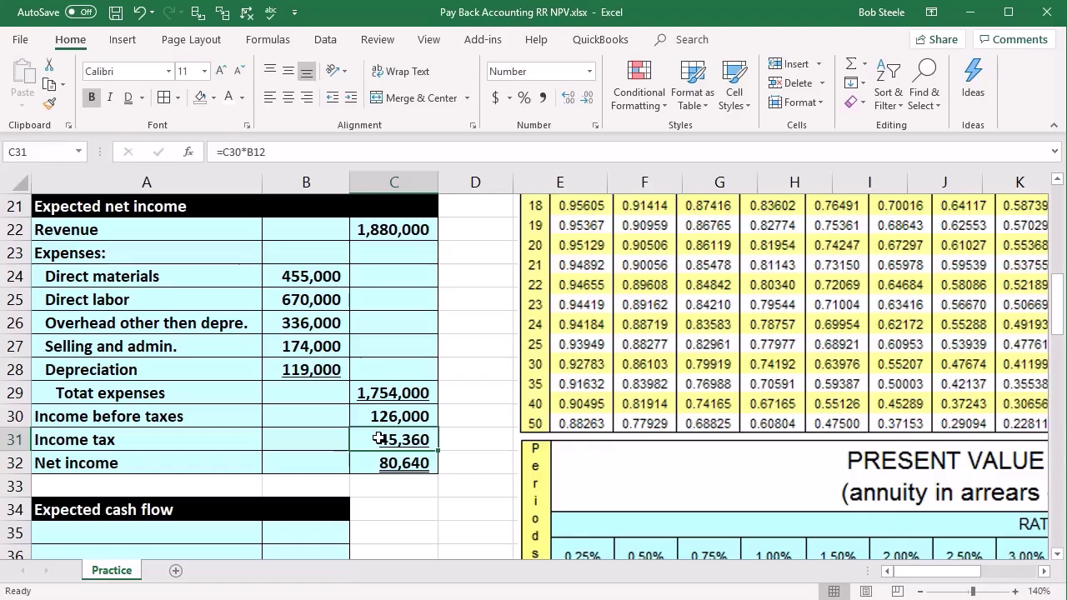
Start the Expected cash flow section by linking the net income label in A35 with =A32 and its amount in B35 with =C32
key(Down)
key(Down)
key(Down)
key(Down)
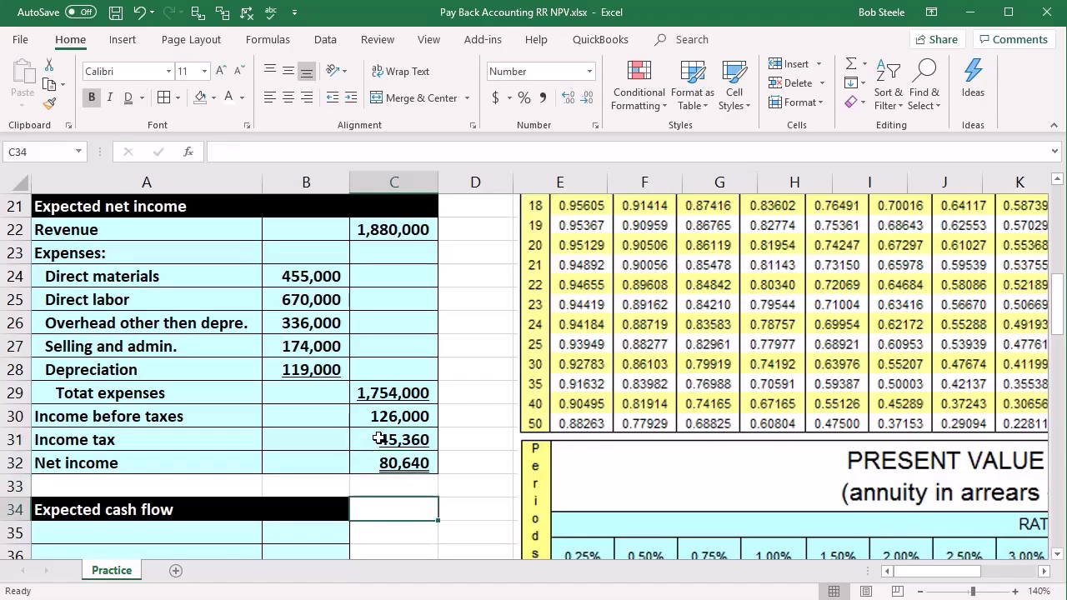
key(Left)
key(Left)
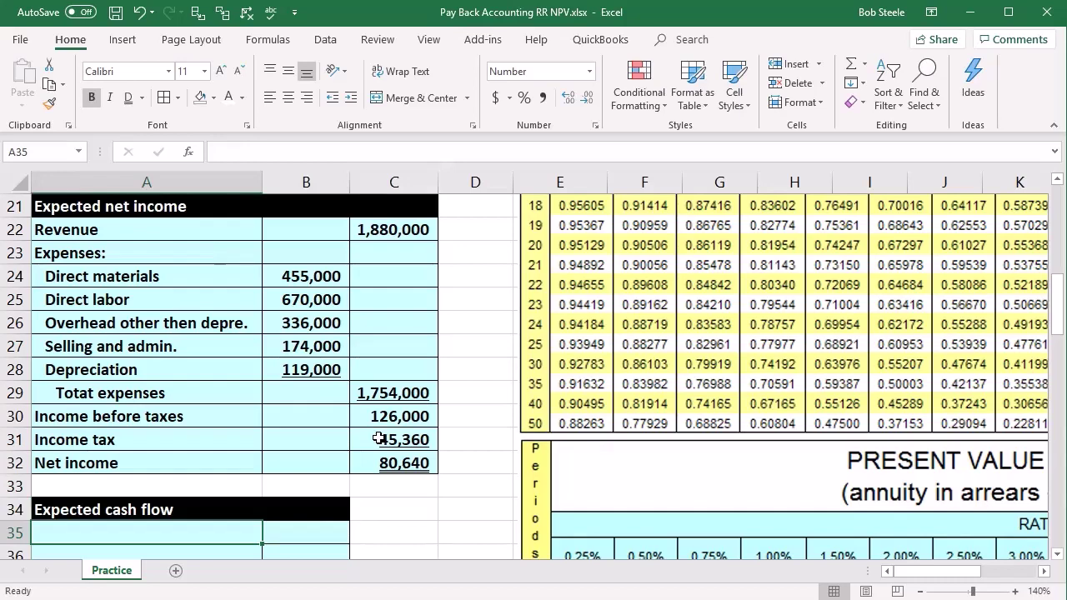
text(=)
click(194, 463)
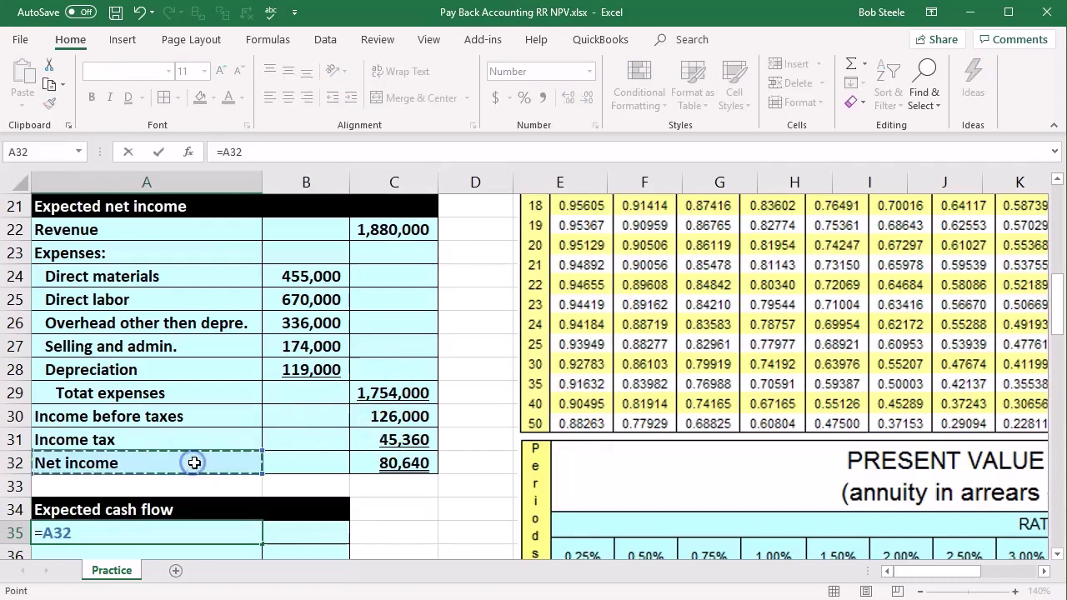
key(Tab)
text(=)
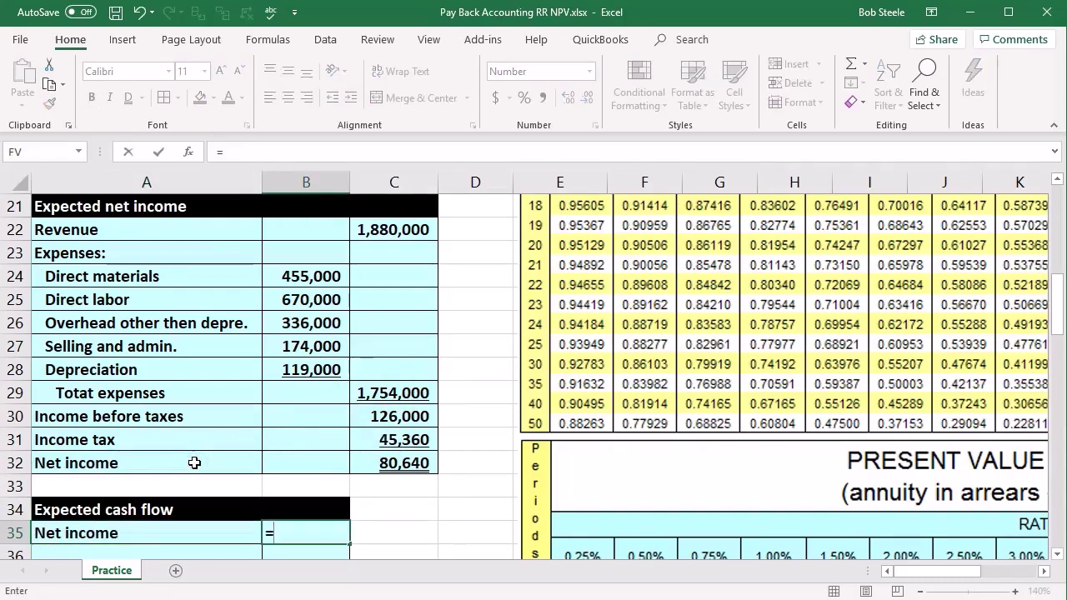
click(388, 463)
key(Return)
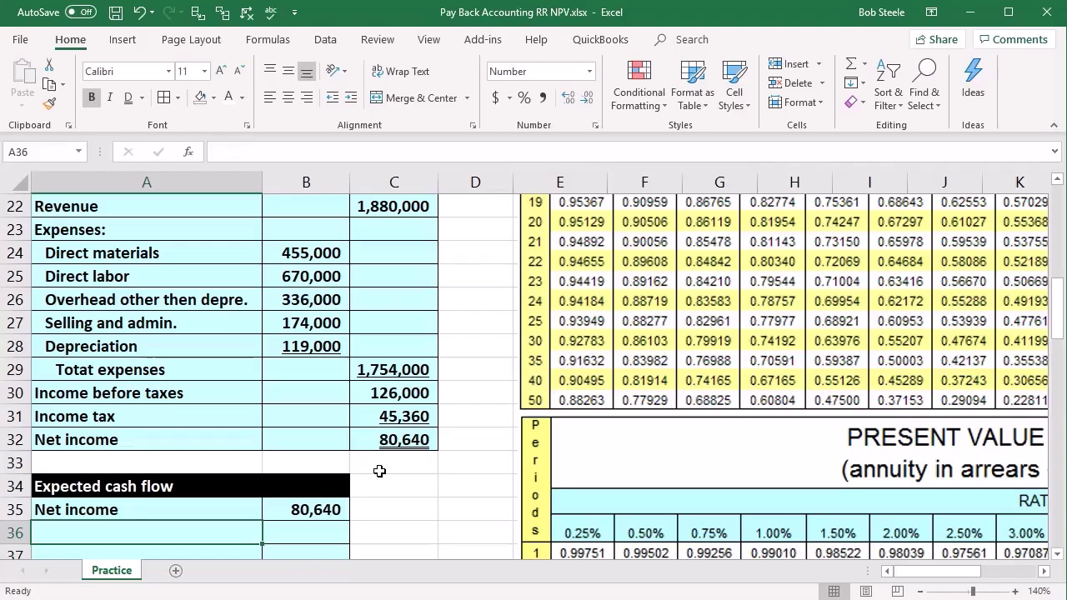
Link the depreciation label in A36 with =A28 and its amount in B36 with =B28
text(=)
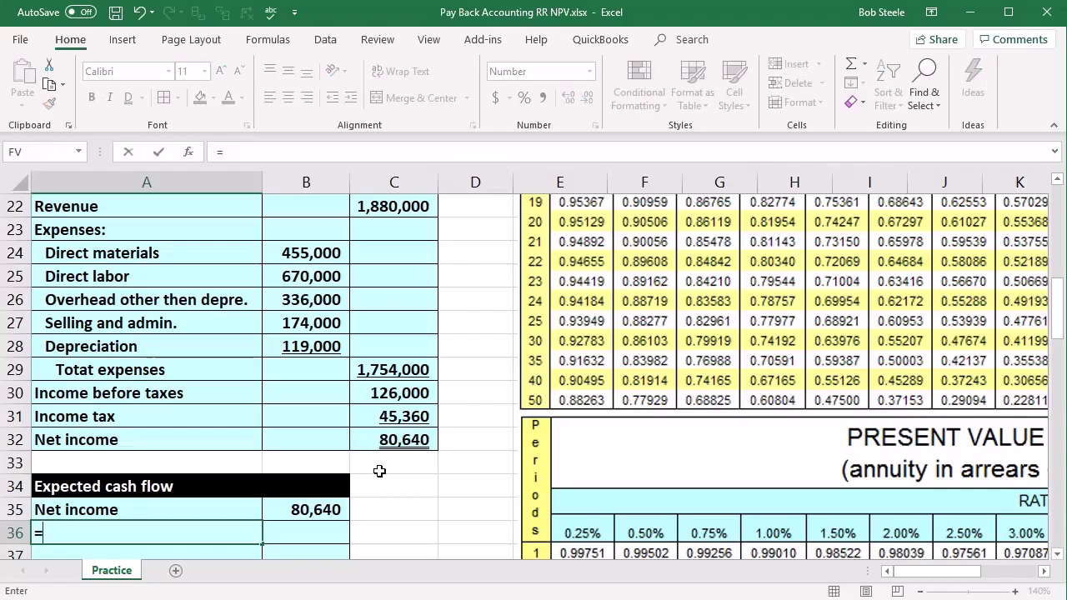
click(162, 349)
key(Tab)
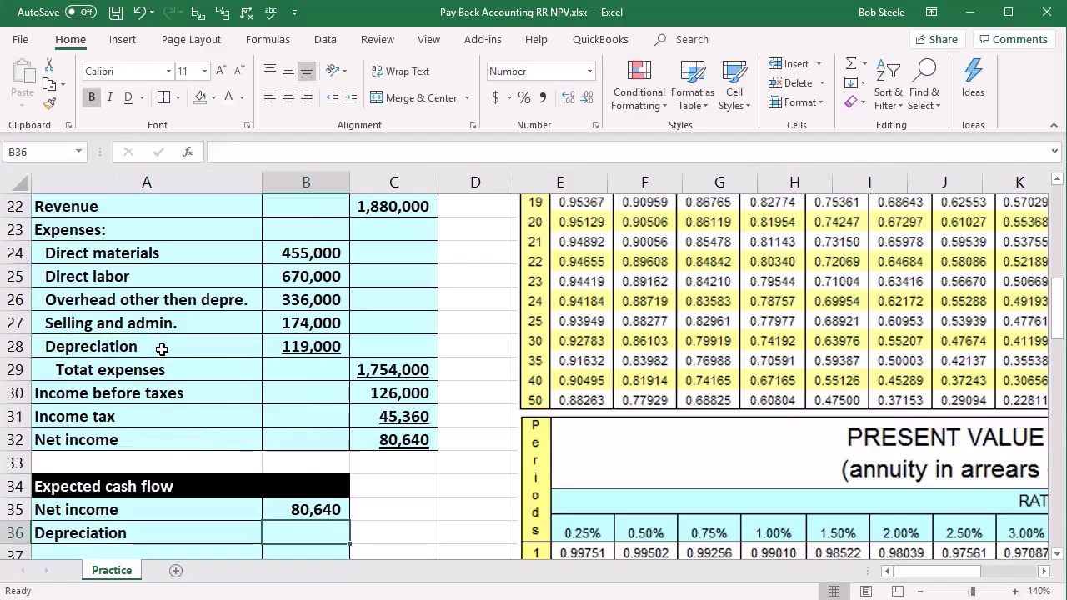
text(=)
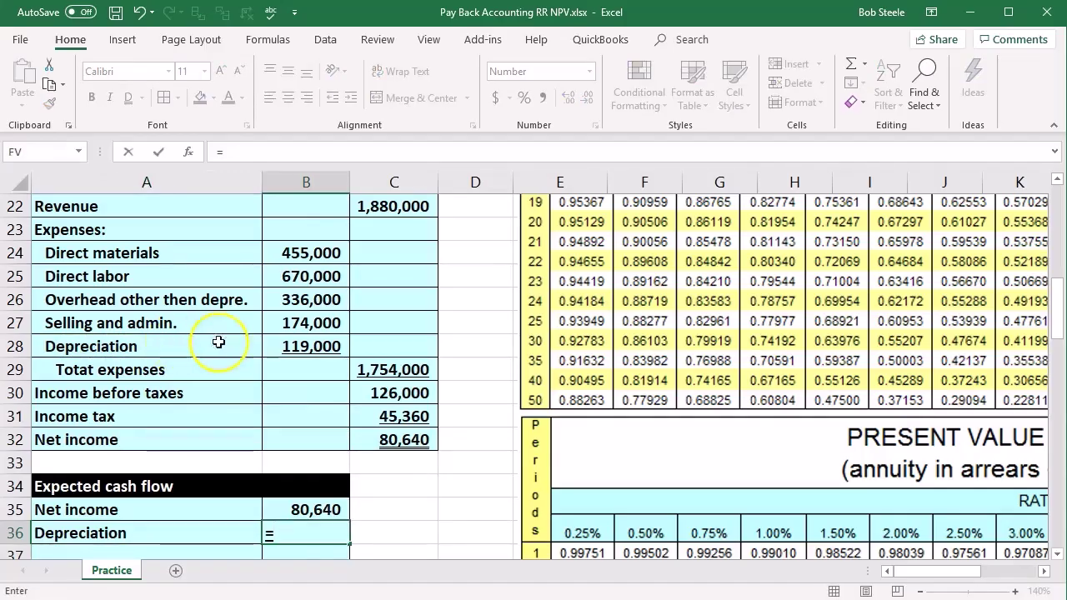
click(296, 350)
key(Return)
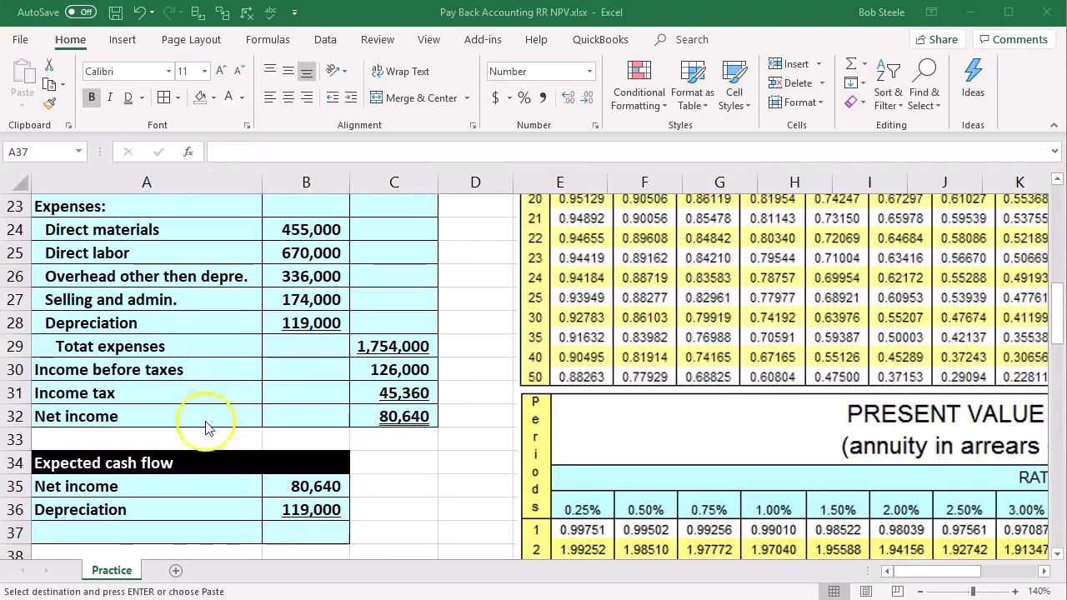
Enter the label "Net cash flow" in A37 and select the amount cell beside it
click(146, 531)
key(ctrl+v)
scroll(178, 452, down, 1)
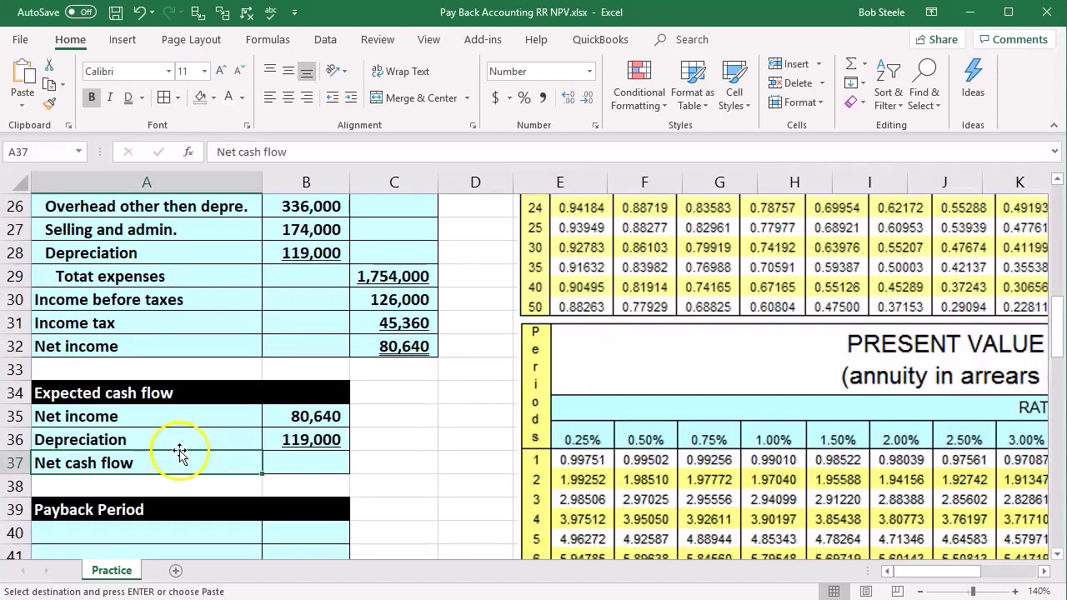
key(Right)
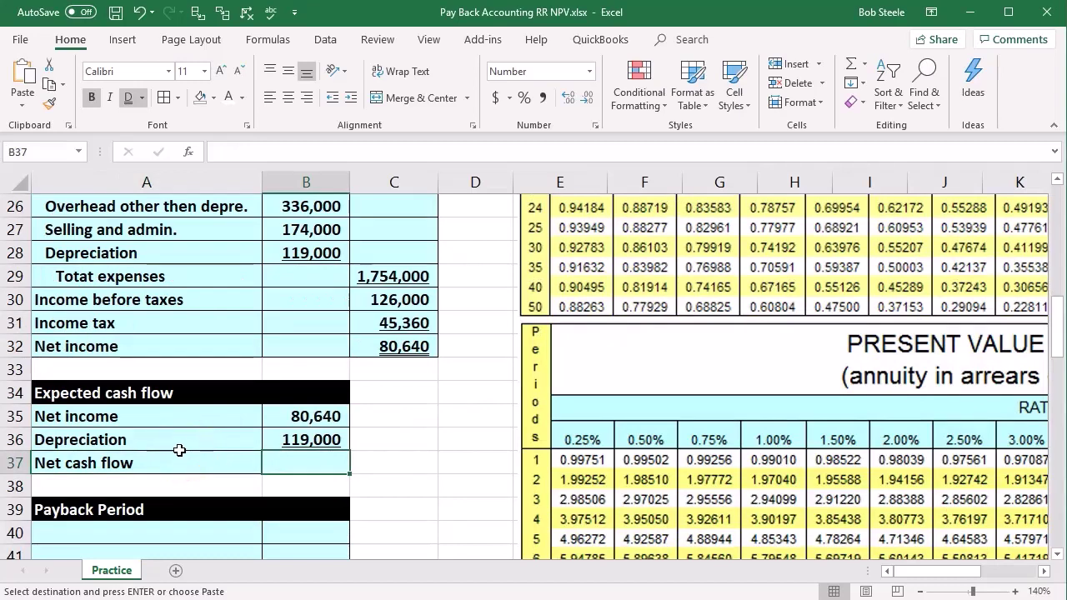
Calculate the net cash flow in B37 by summing net income and depreciation in B35:B36
text(=sum()
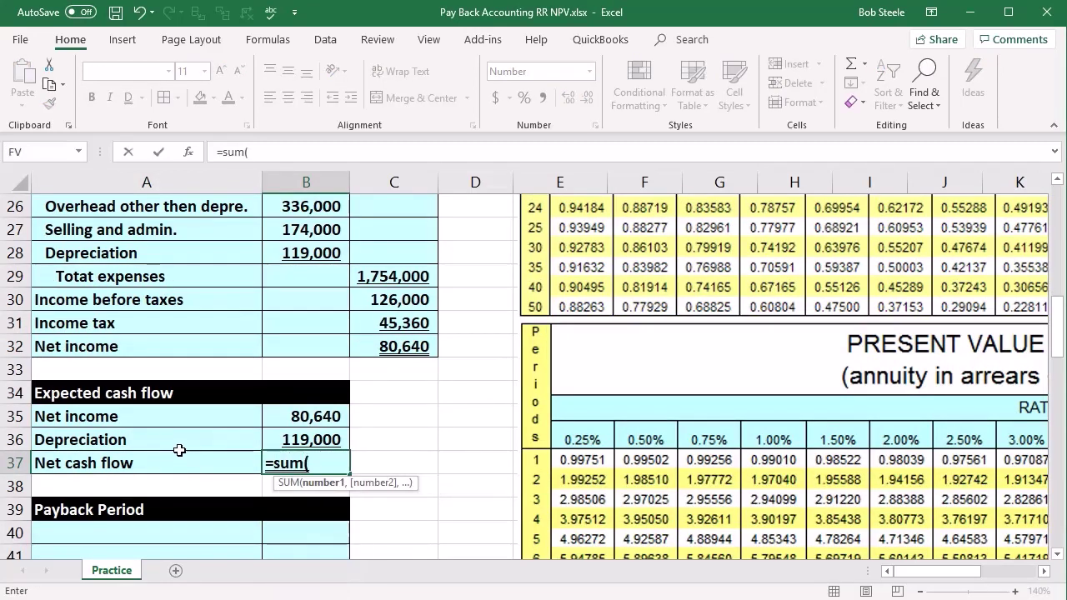
drag(305, 416, 305, 439)
key(Return)
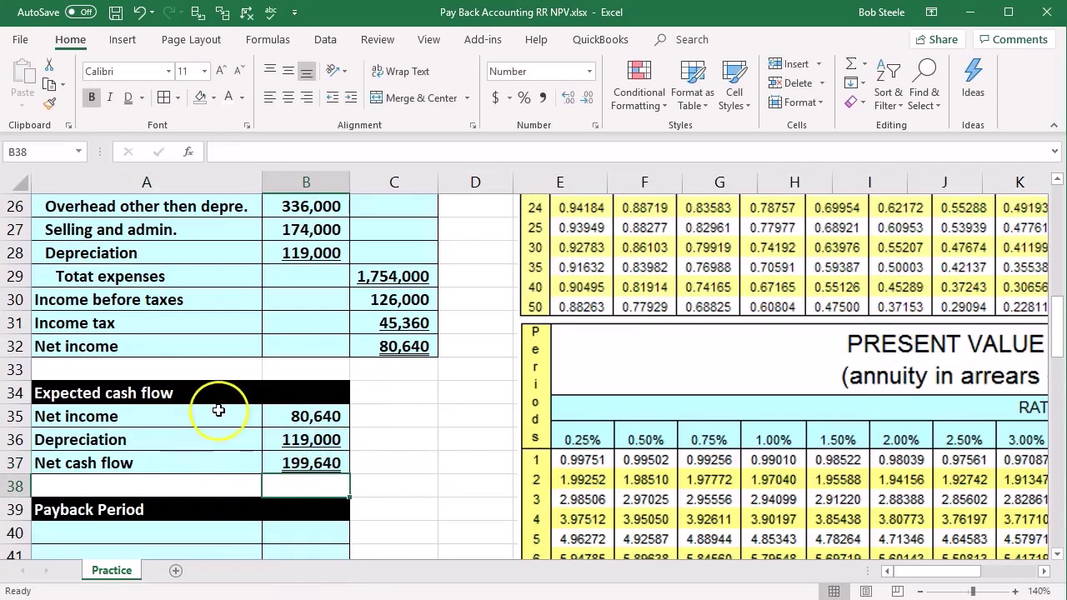
click(305, 463)
click(486, 514)
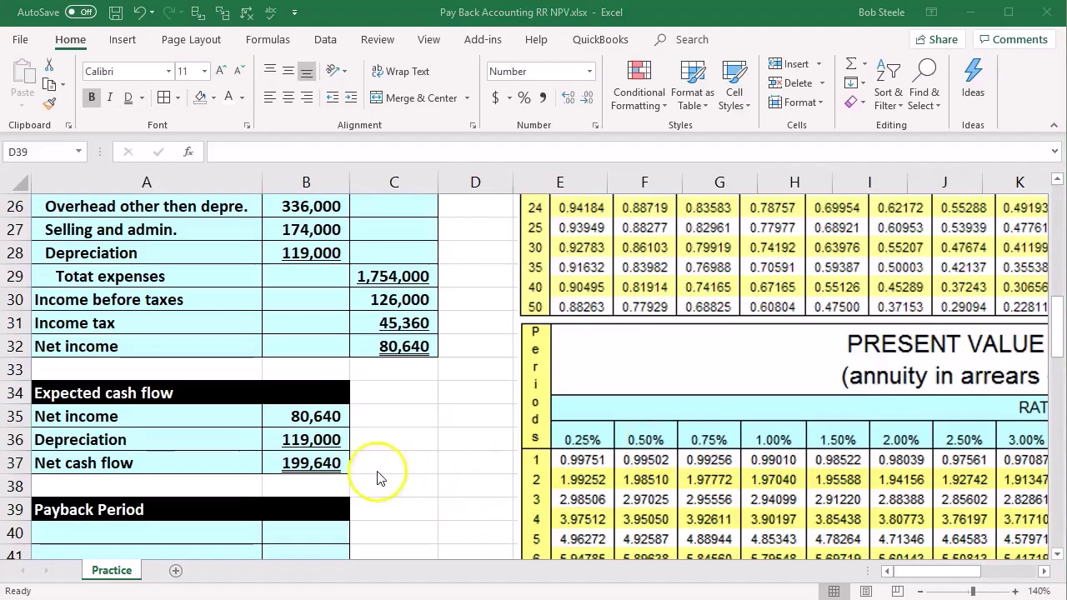
Paste the label "Cost of investment" into A40, the first row of the Payback Period section
scroll(437, 456, down, 2)
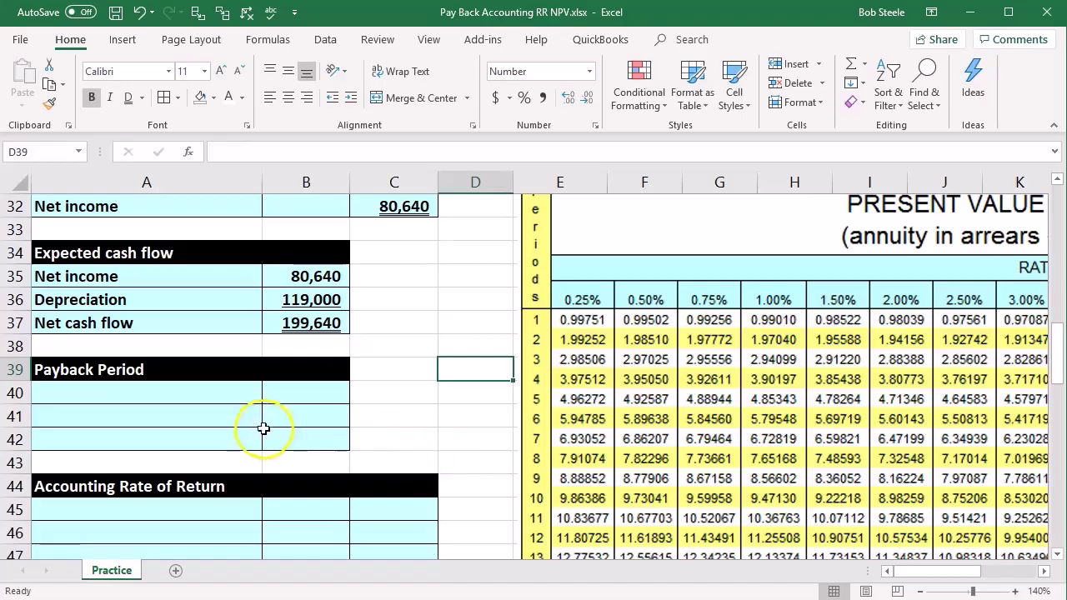
click(212, 395)
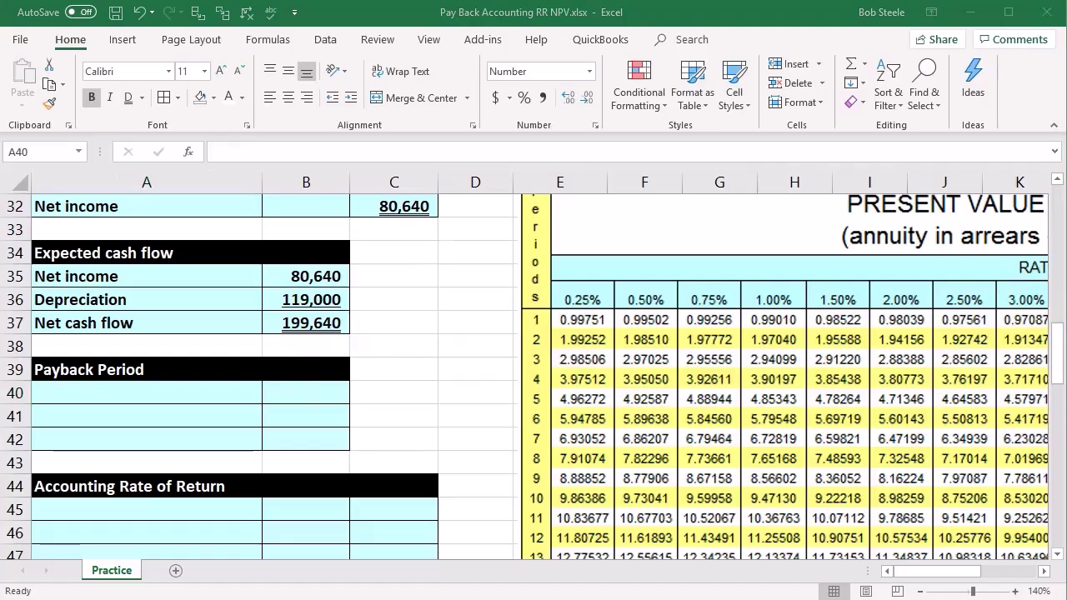
click(148, 393)
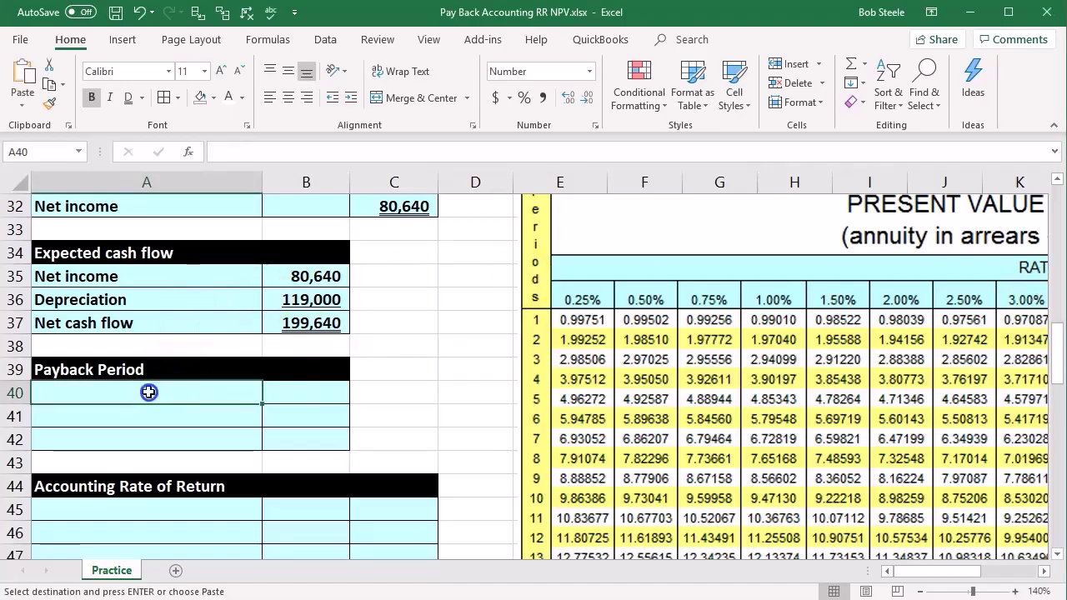
key(ctrl+v)
key(Tab)
Link the cost of investment amount in B40 to the machine's original cost with =B3
text(=)
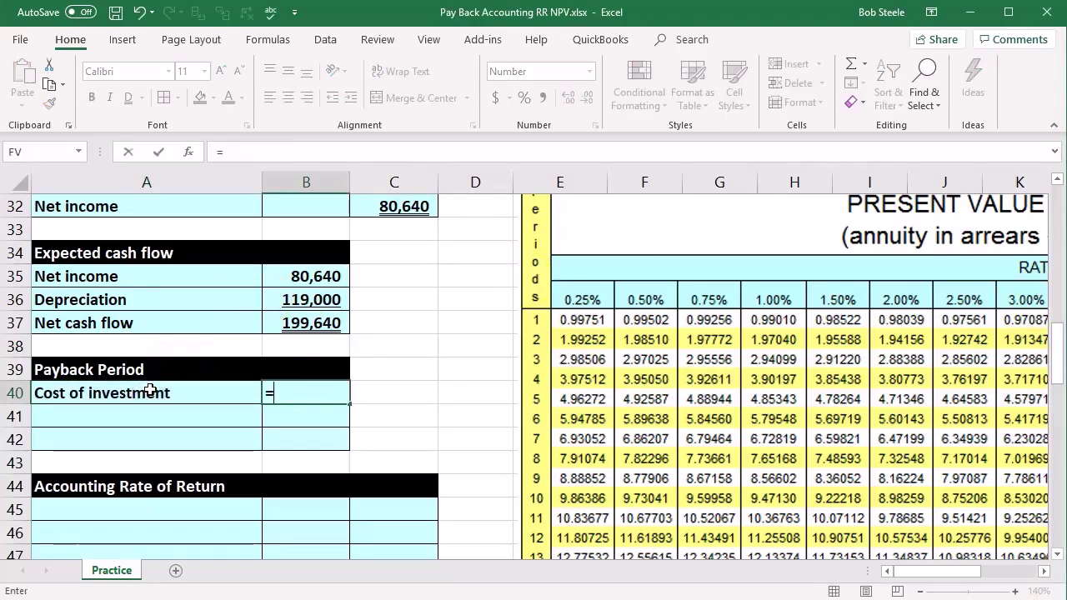
scroll(153, 390, up, 7)
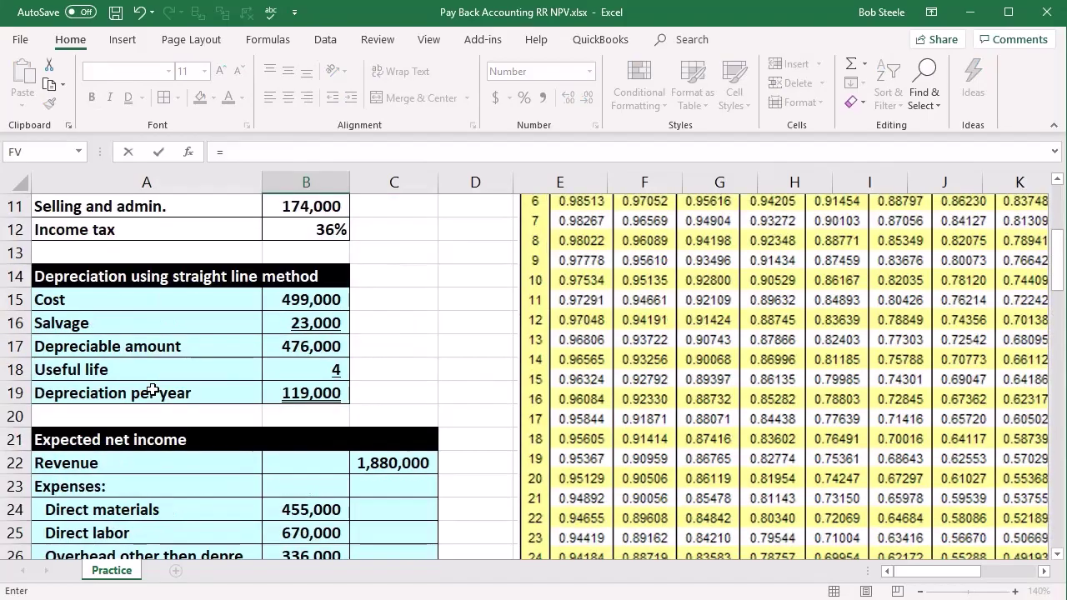
click(280, 297)
scroll(361, 361, up, 2)
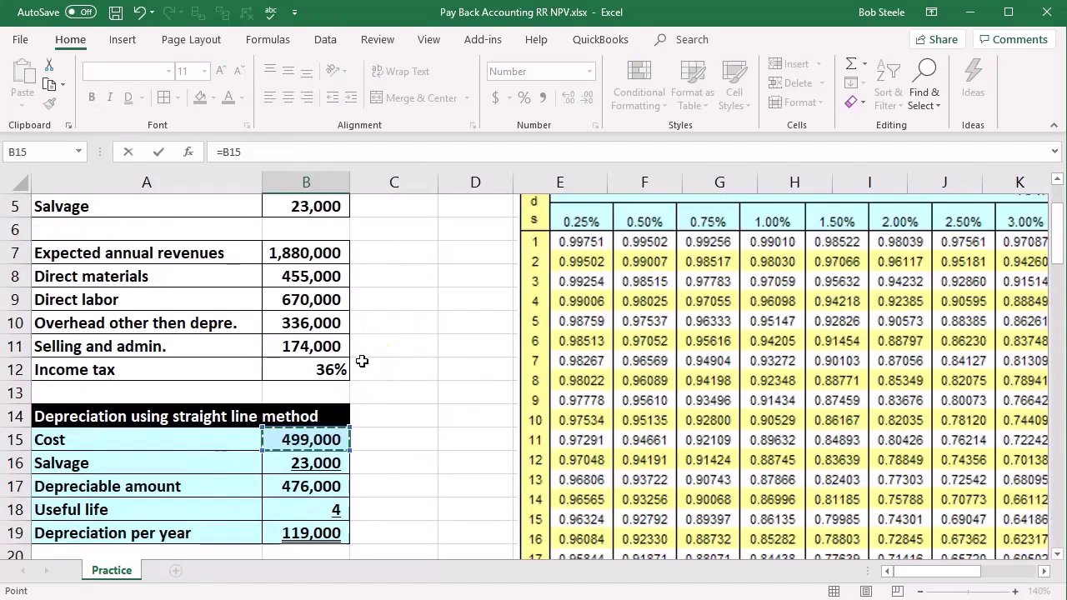
scroll(362, 360, up, 2)
click(310, 251)
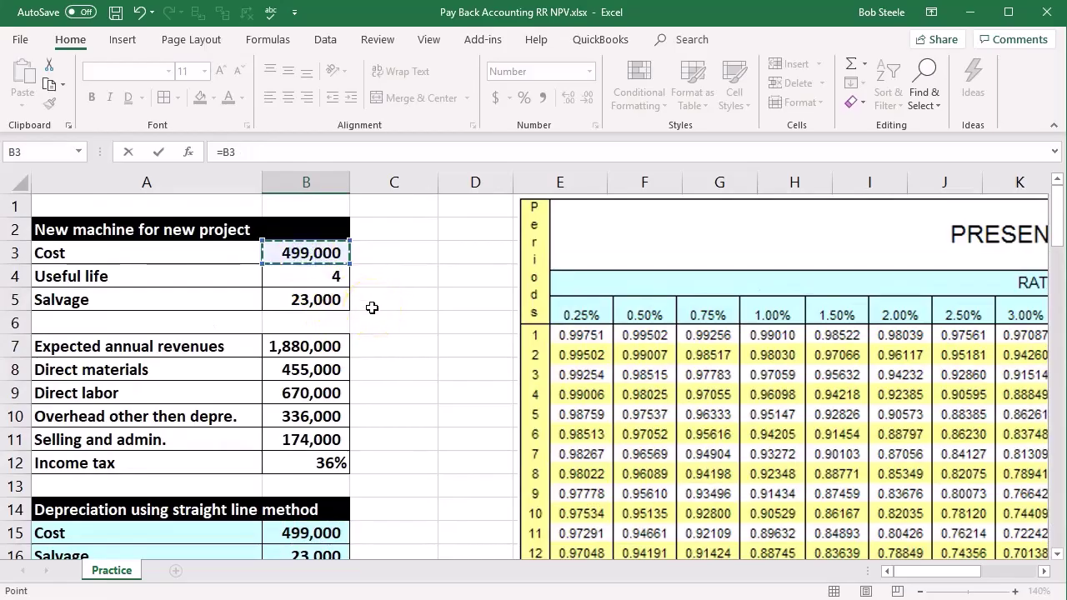
key(Return)
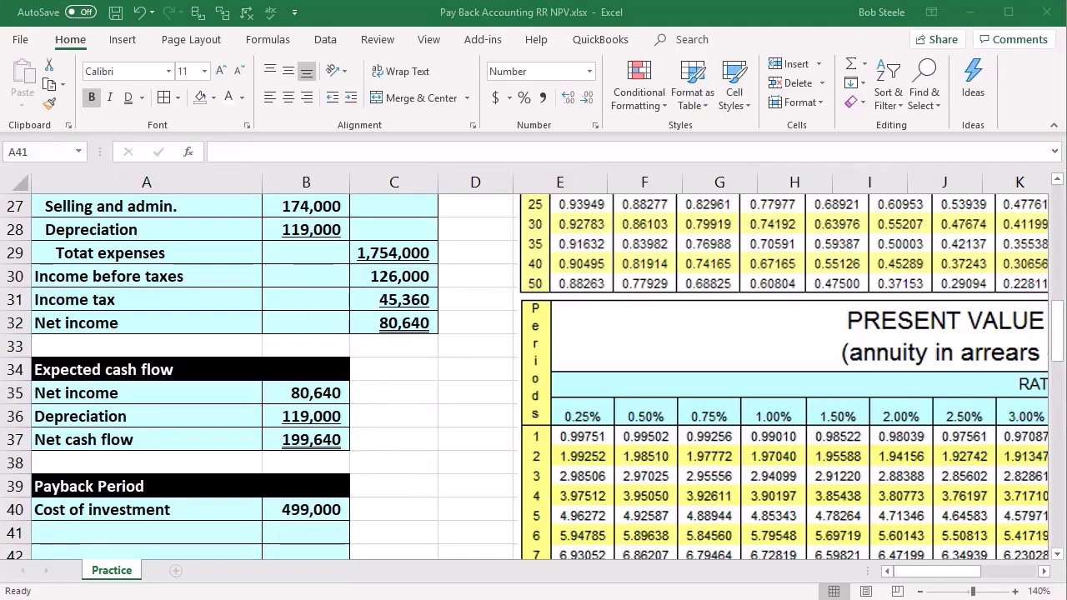
Enter the label "Annual net cash flow" in A41 and link its amount in B41 with =B37
scroll(186, 381, down, 1)
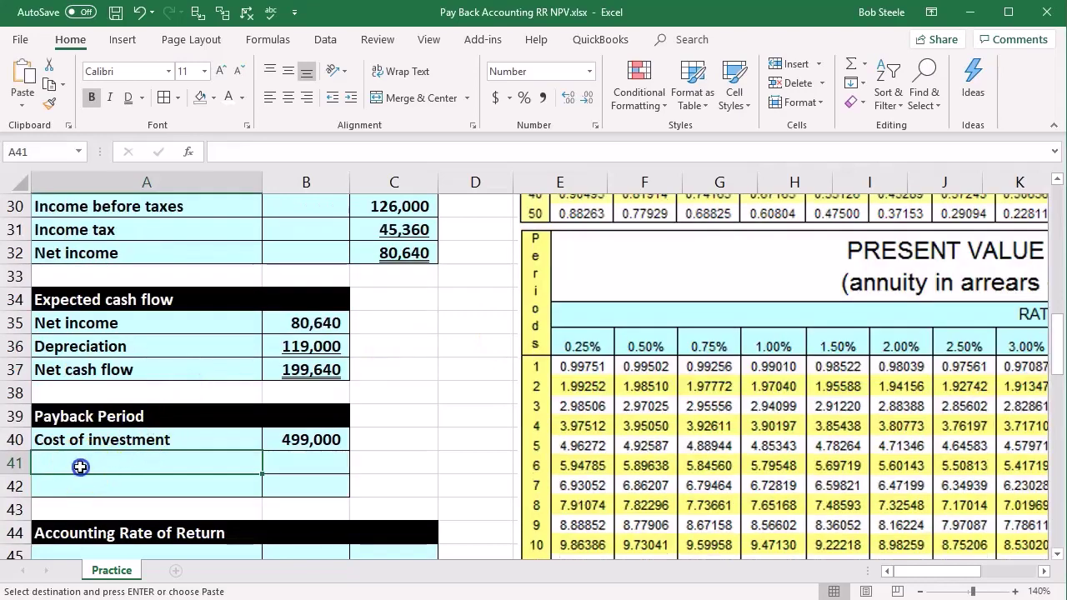
key(ctrl+v)
click(281, 462)
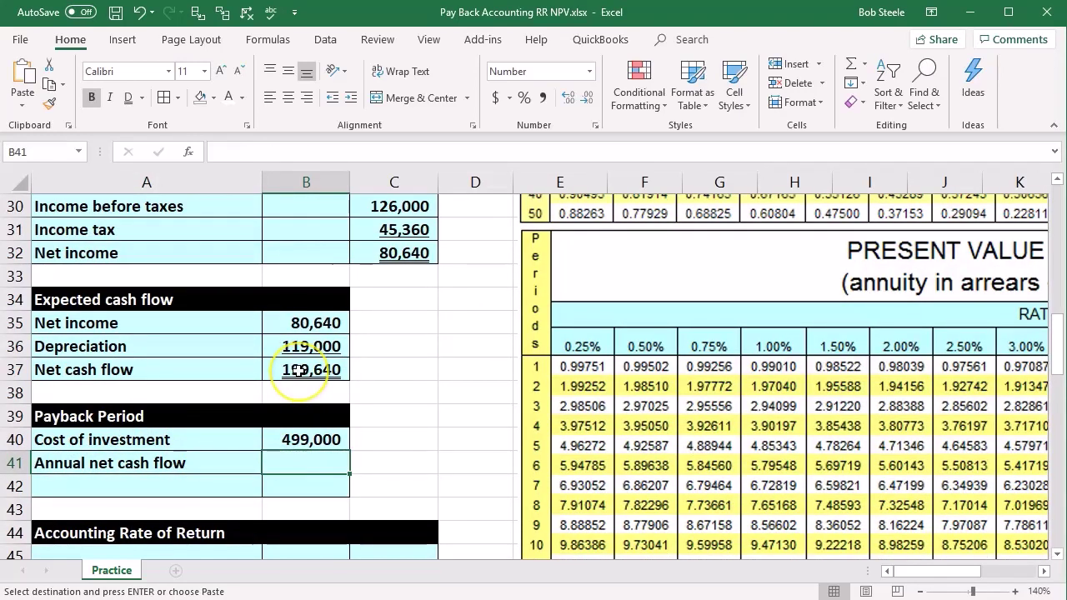
text(=)
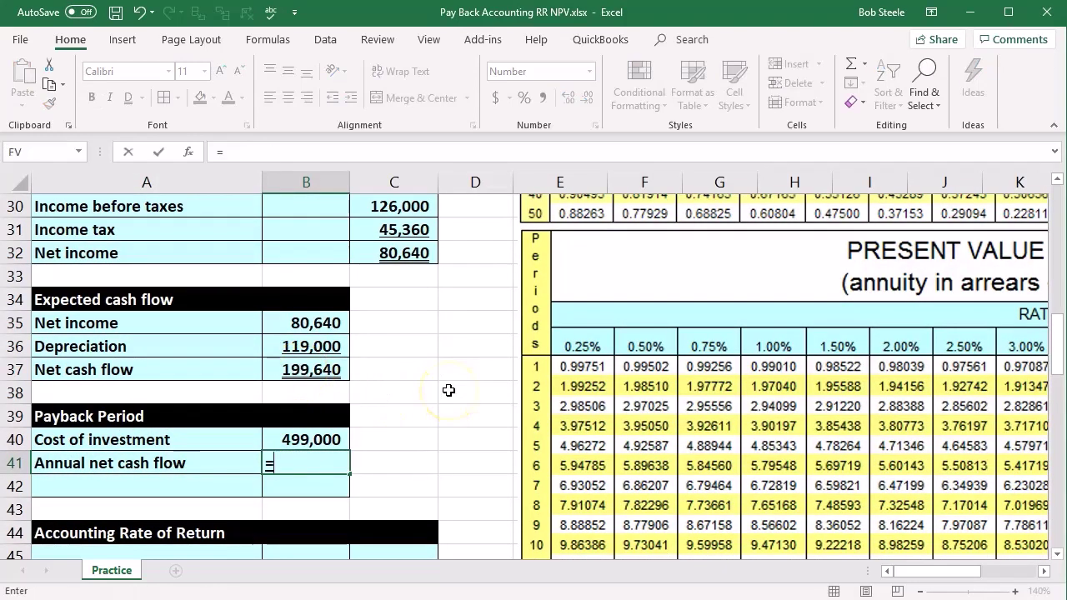
click(288, 367)
key(Return)
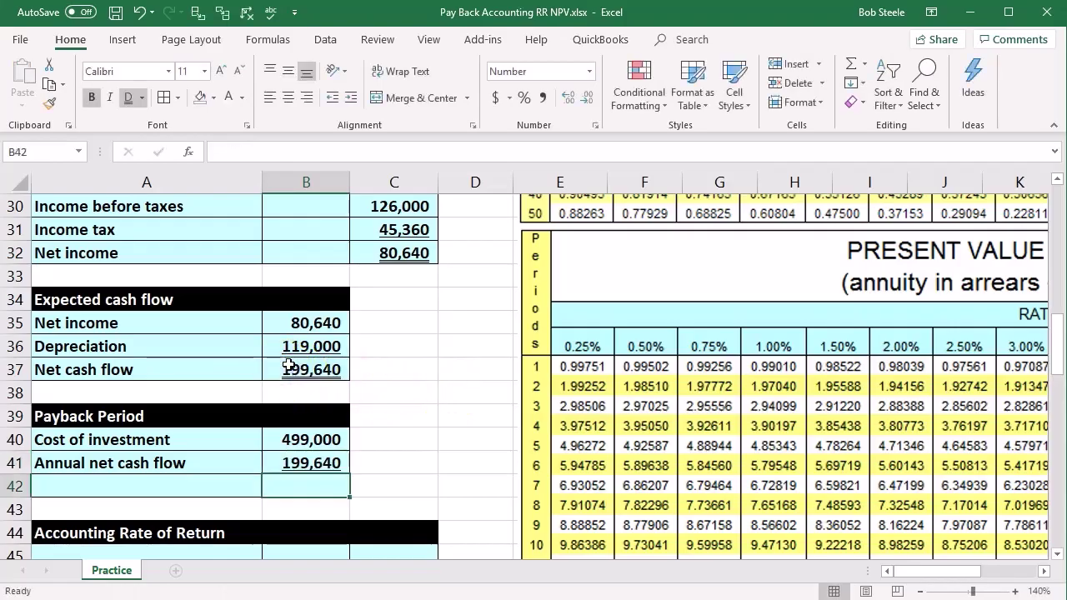
Enter the label "Payback period" in A42 and calculate it in B42 with =B40/B41
click(324, 444)
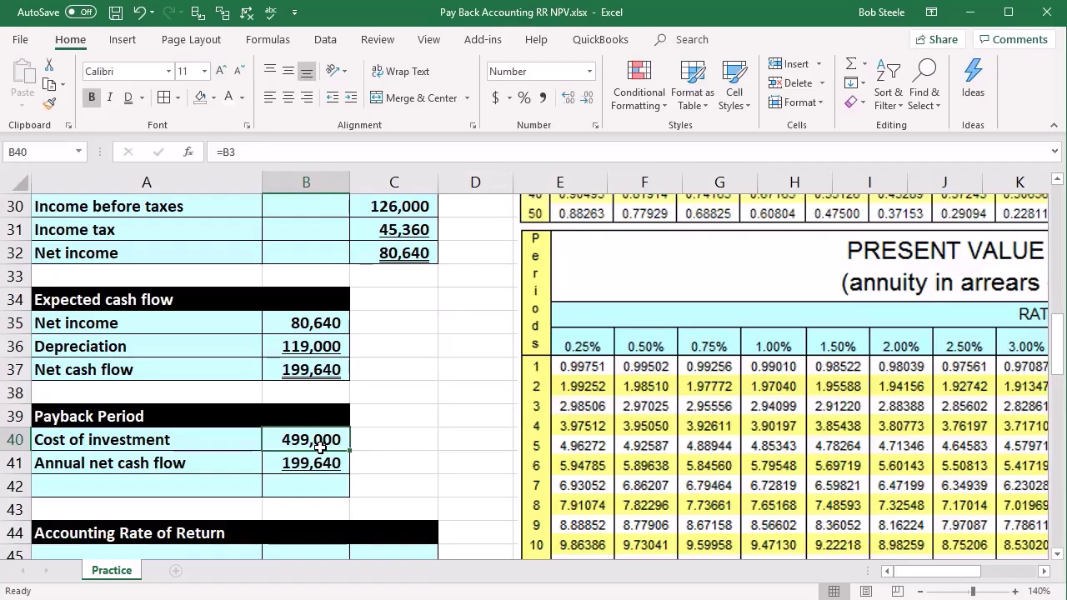
key(alt+Tab)
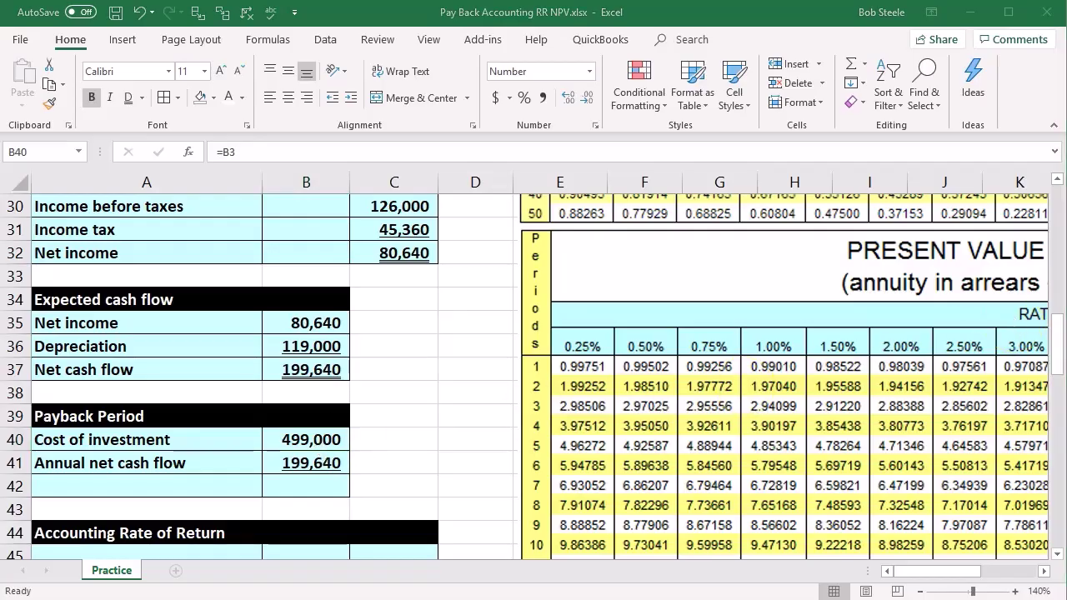
click(150, 486)
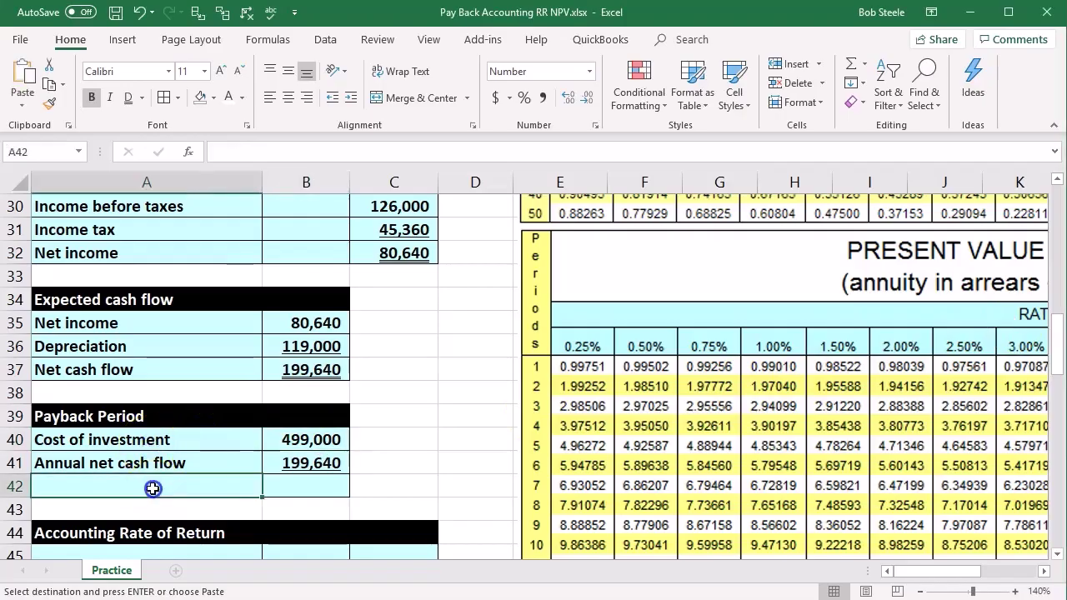
key(ctrl+v)
key(Tab)
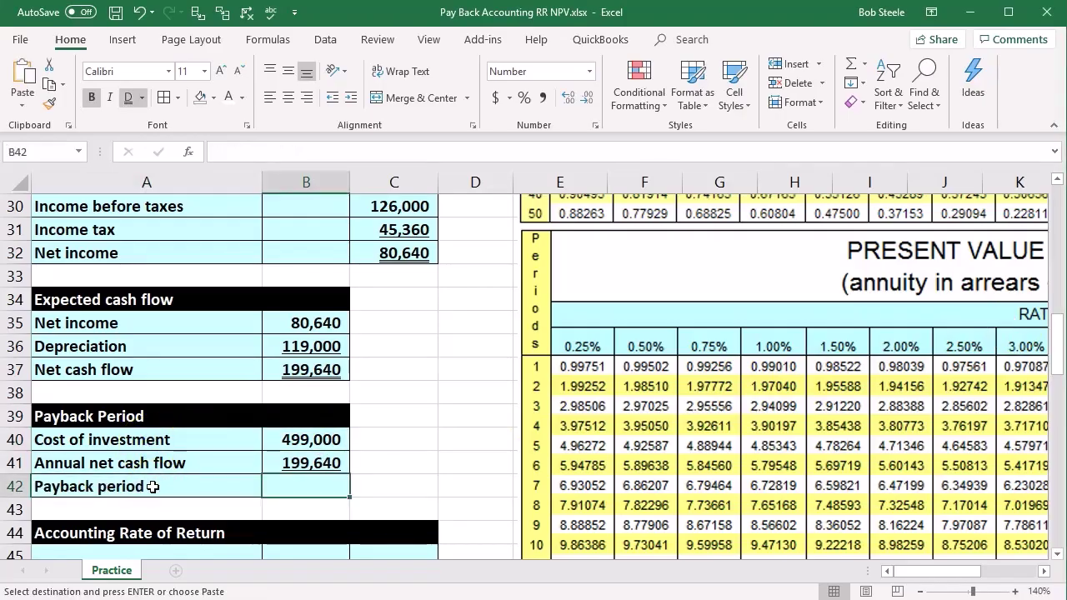
text(=)
click(298, 439)
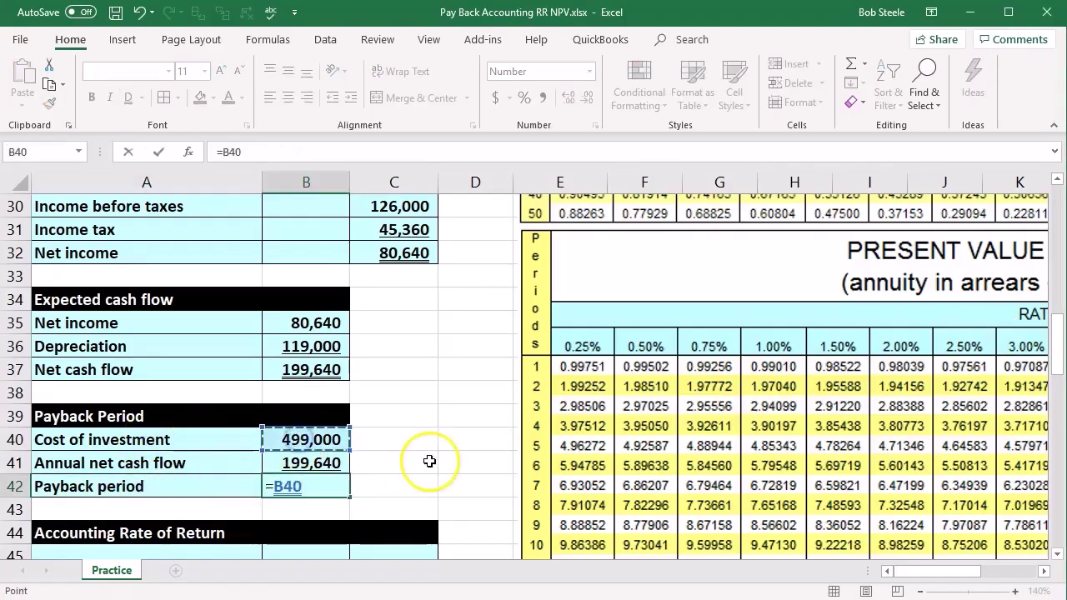
text(/)
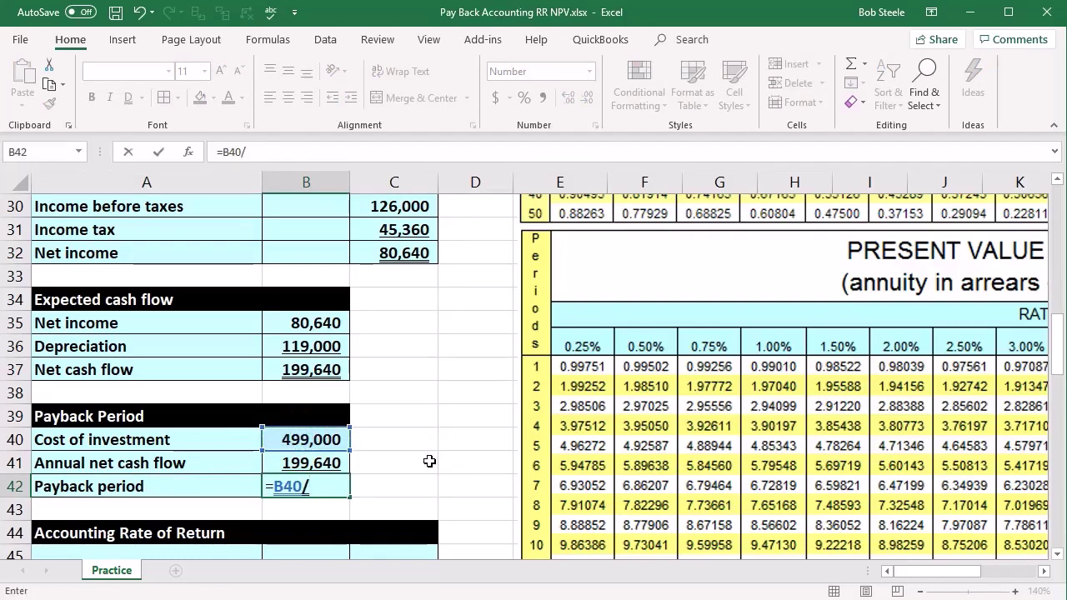
click(321, 462)
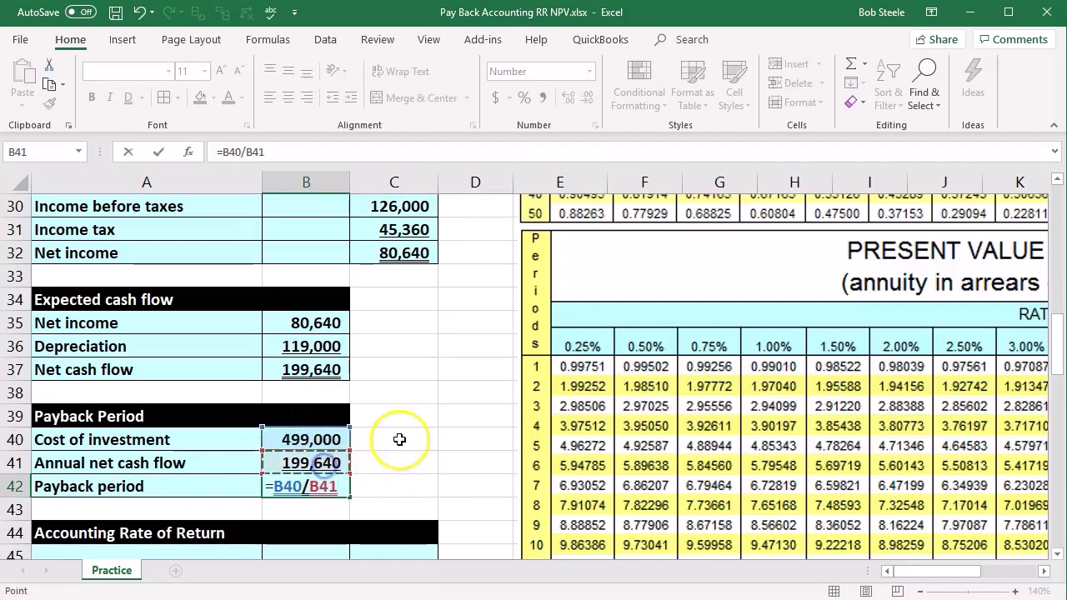
key(Return)
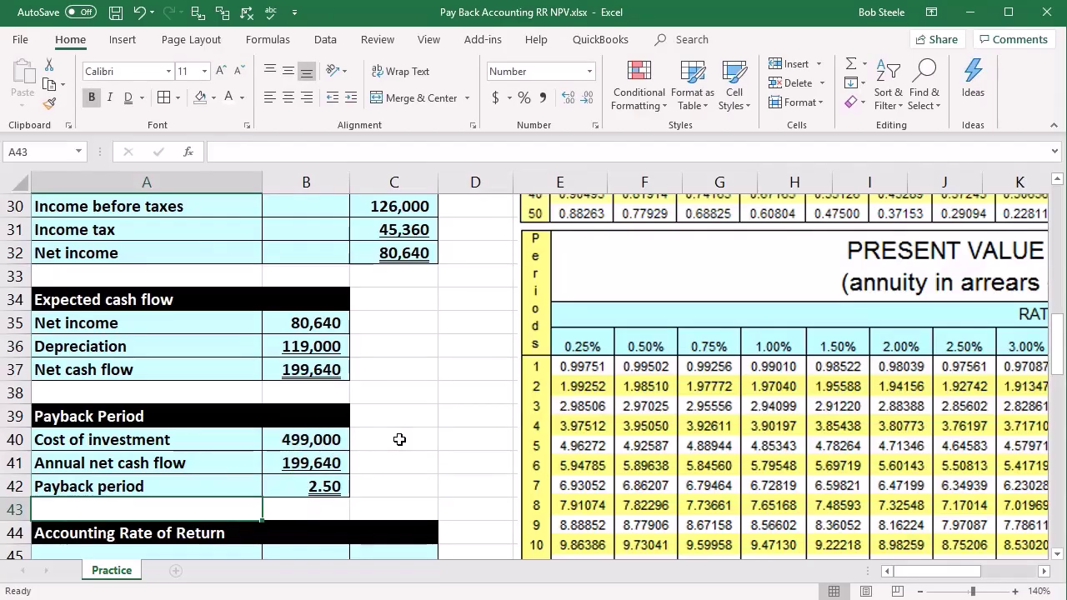
Check the payback period in Calculator by multiplying 199640 by 2.5
click(399, 439)
scroll(400, 439, down, 1)
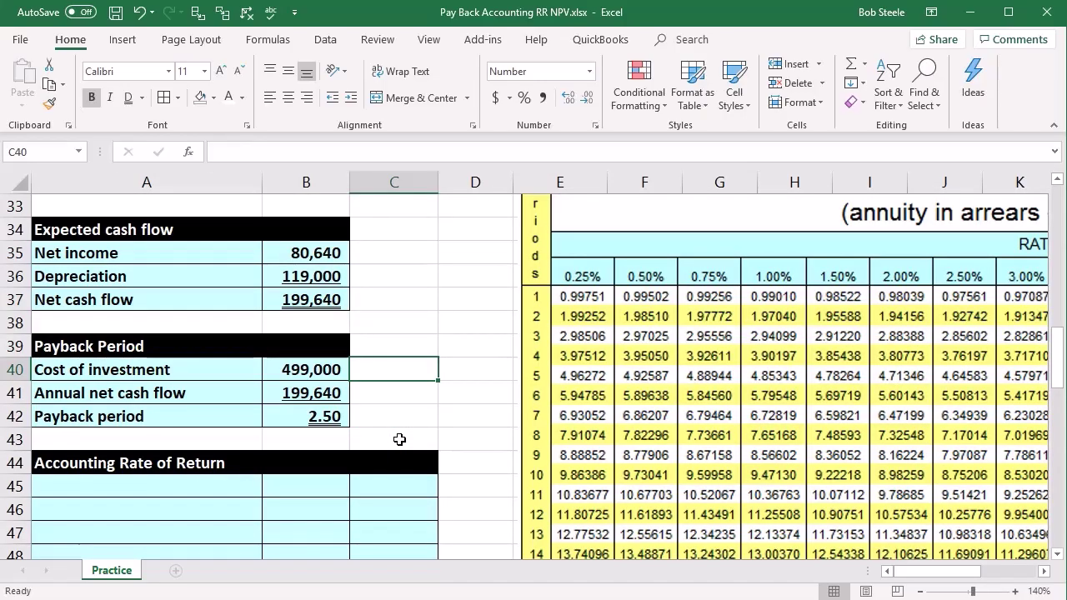
key(XF86Calculator)
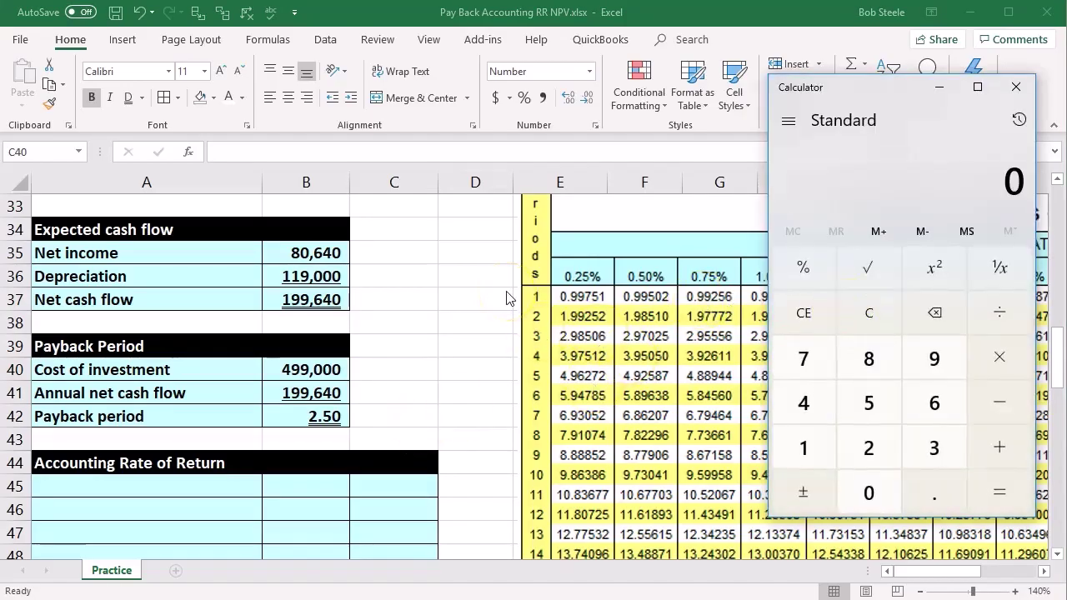
text(199640)
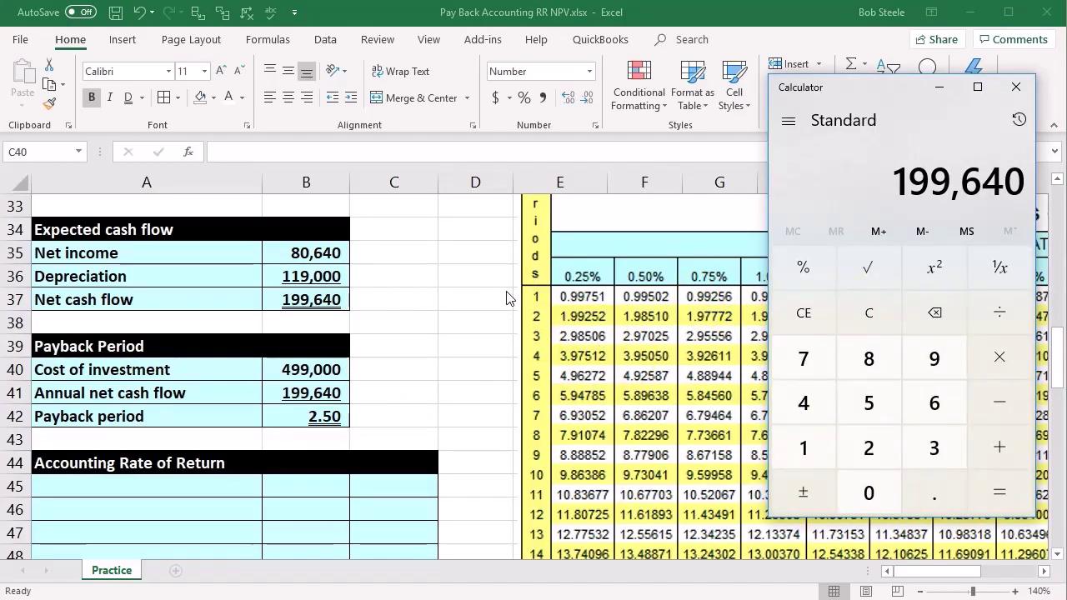
text(*2.5=)
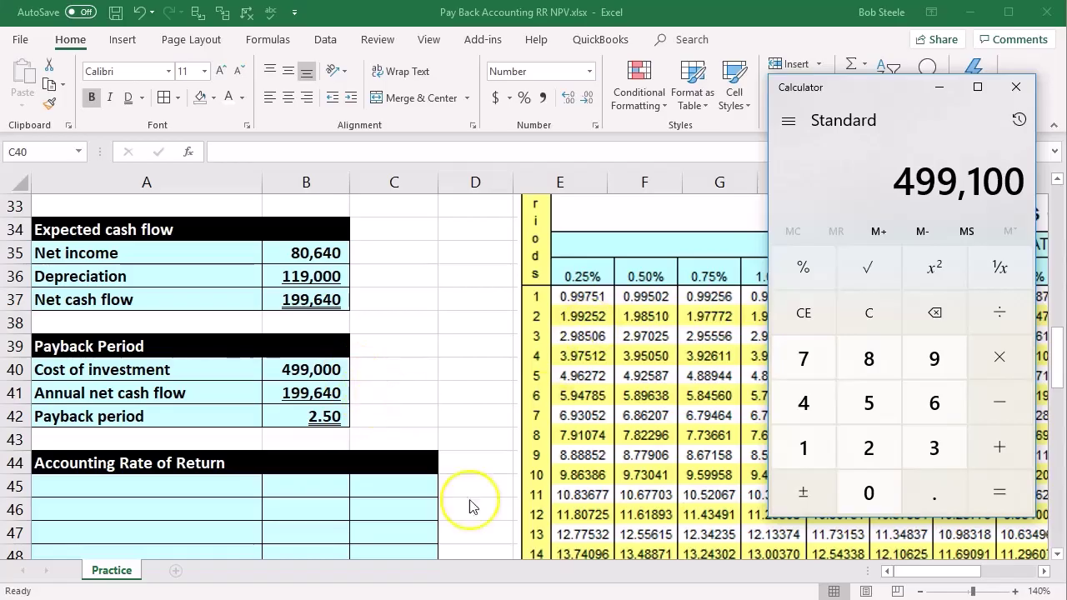
Show the payback period in B42 with four decimal places, and return it to two decimals
click(306, 416)
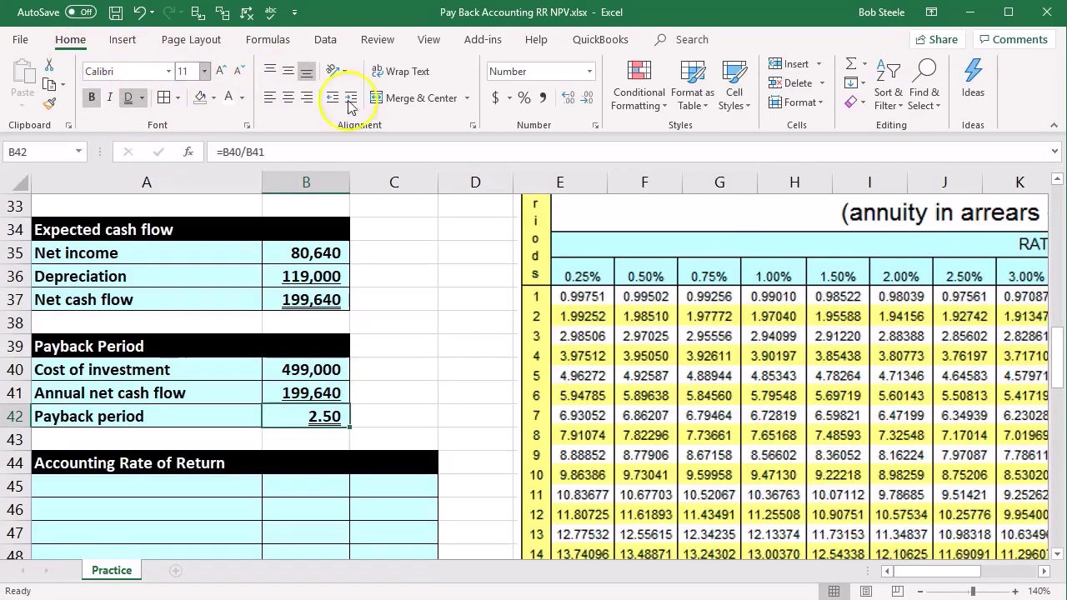
click(566, 103)
click(565, 104)
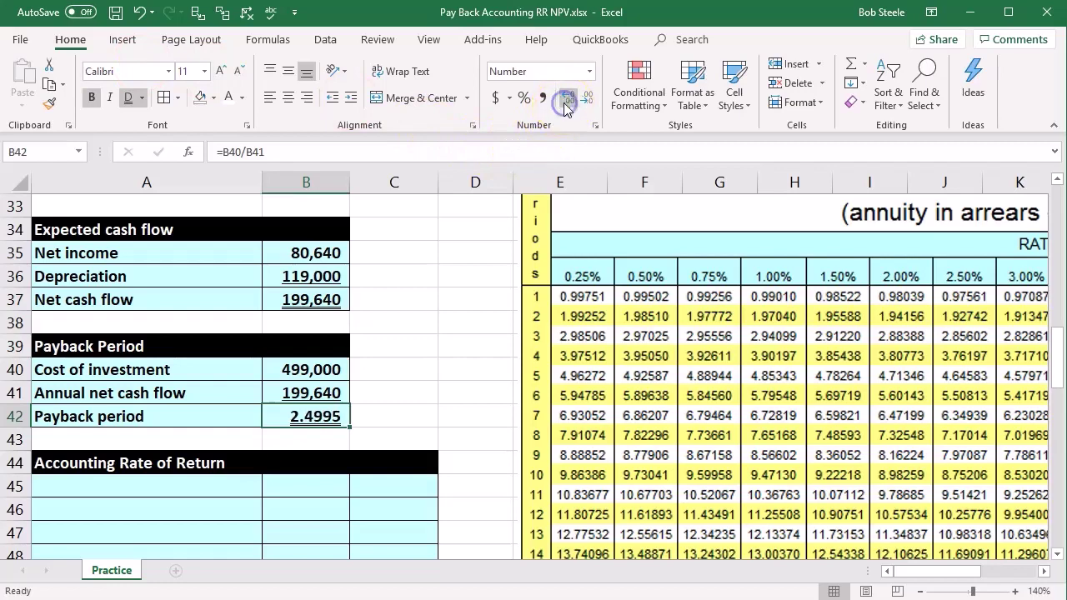
click(587, 100)
click(587, 100)
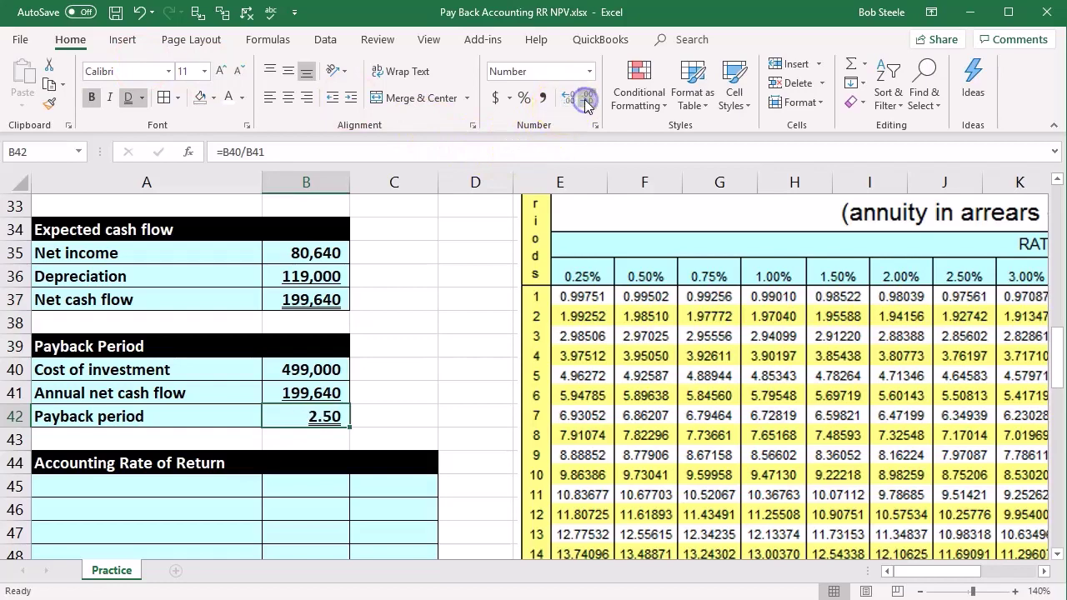
Enter the label "Annual after tax net income" in A45 under Accounting Rate of Return
click(352, 499)
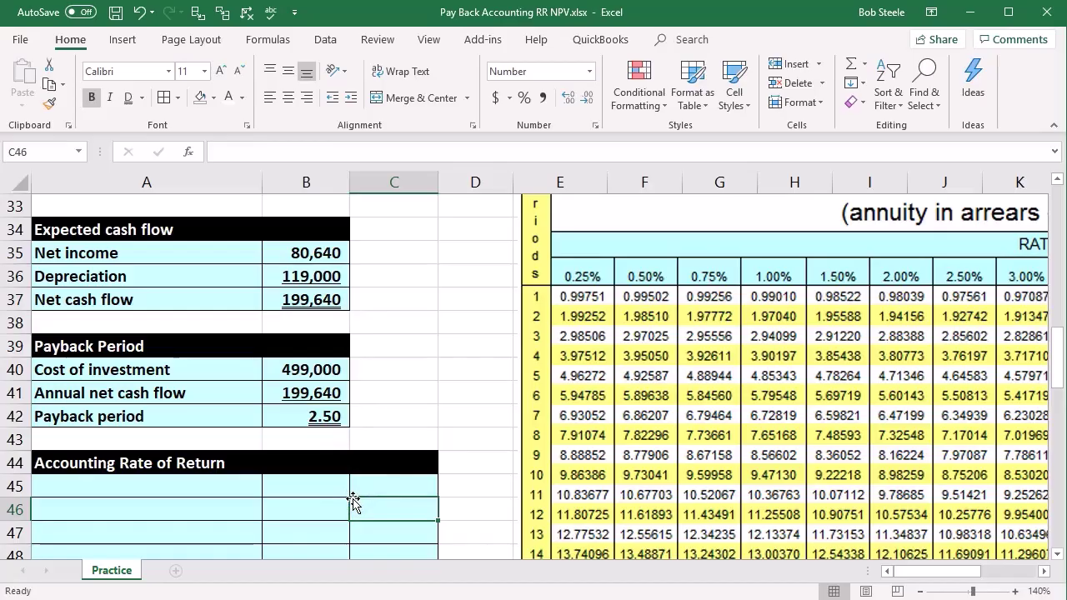
click(352, 499)
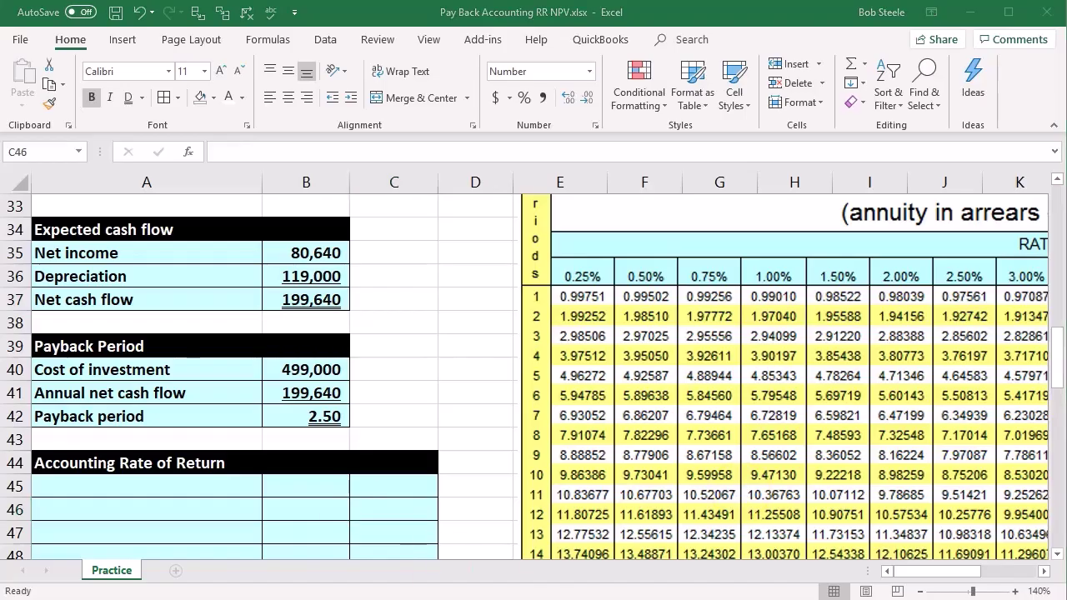
click(329, 479)
scroll(329, 479, down, 1)
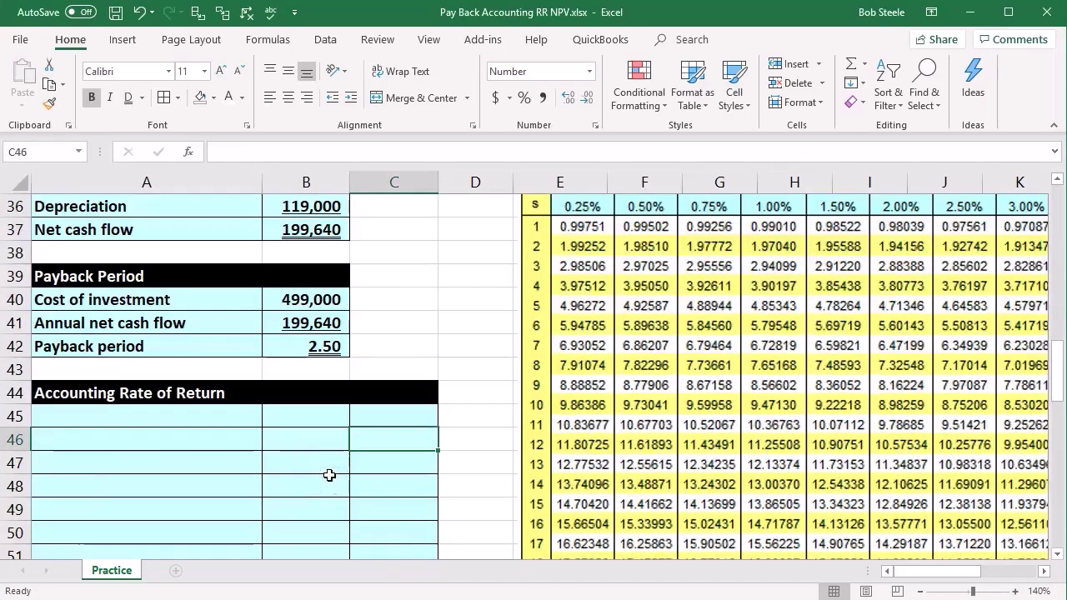
click(210, 423)
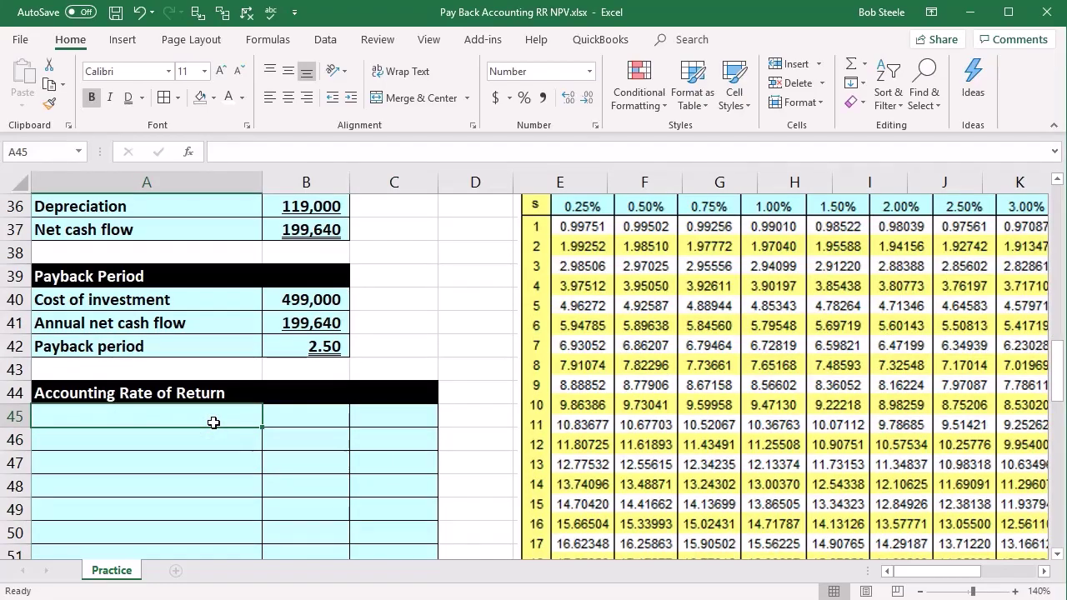
key(alt+Tab)
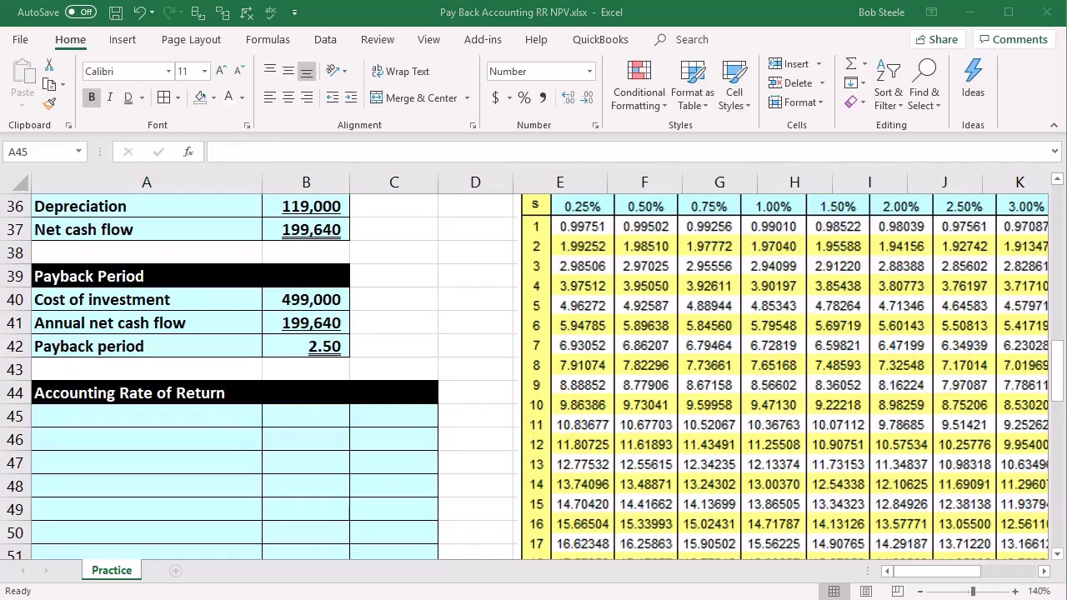
click(200, 418)
text(Annual after tax net income)
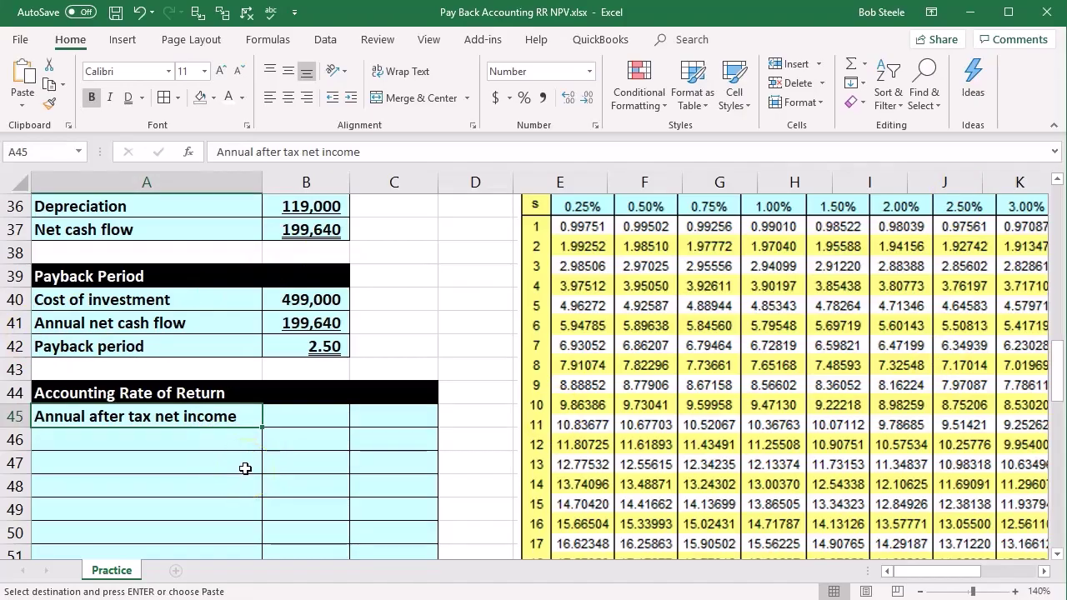
Link the annual after tax net income in C45 to the income statement's net income with =C32
key(Right)
key(Right)
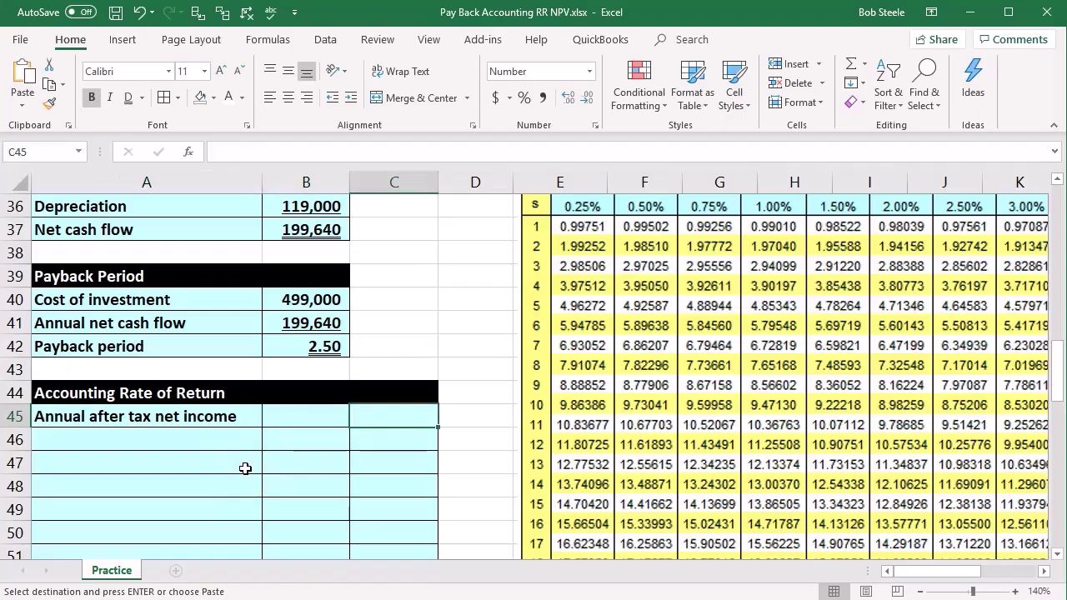
text(=)
scroll(245, 468, up, 3)
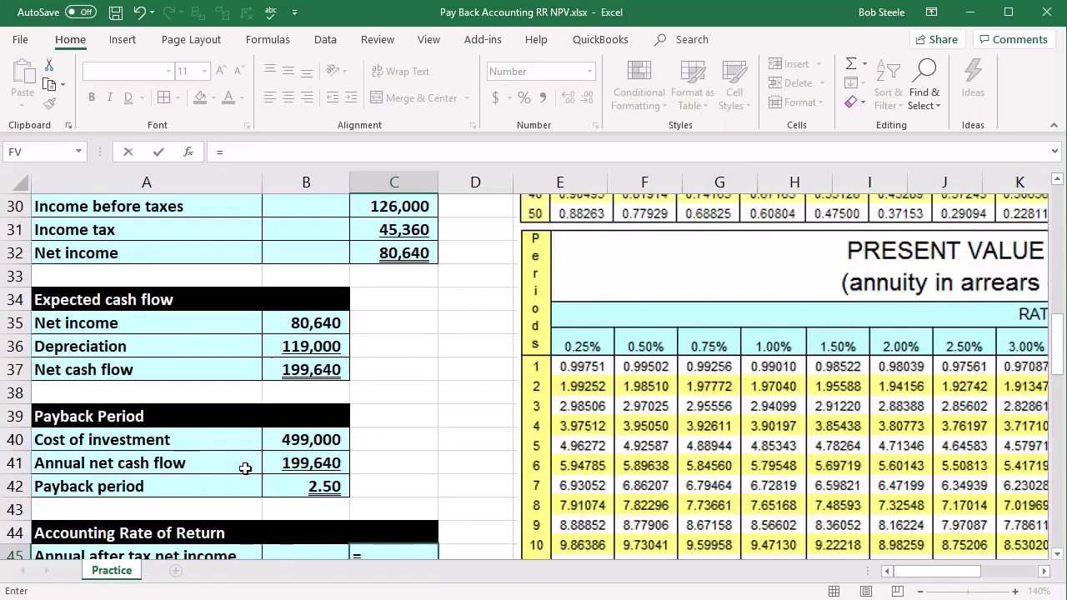
click(399, 332)
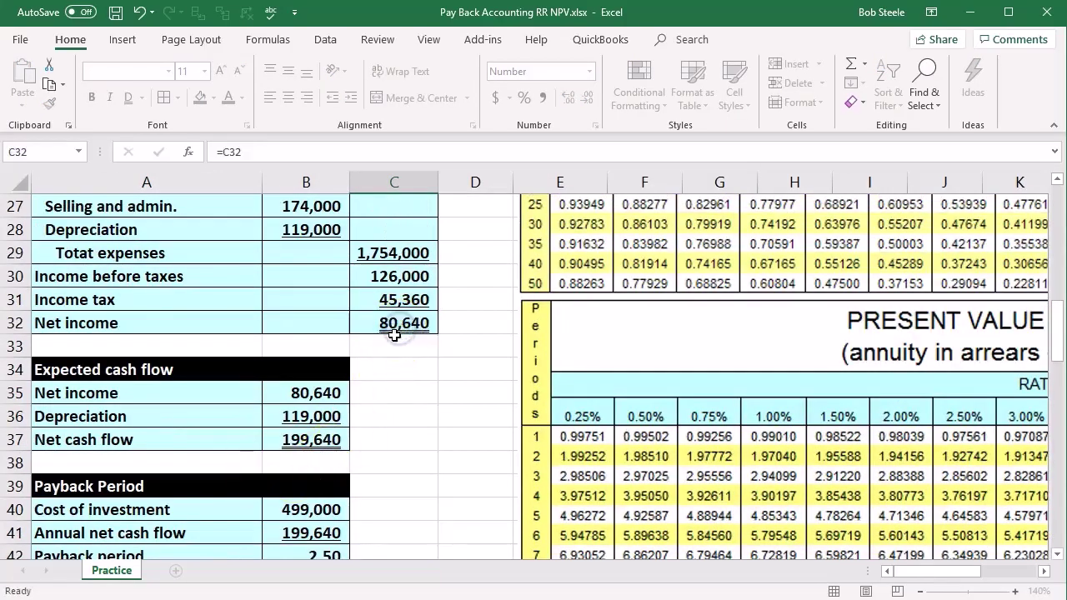
key(Return)
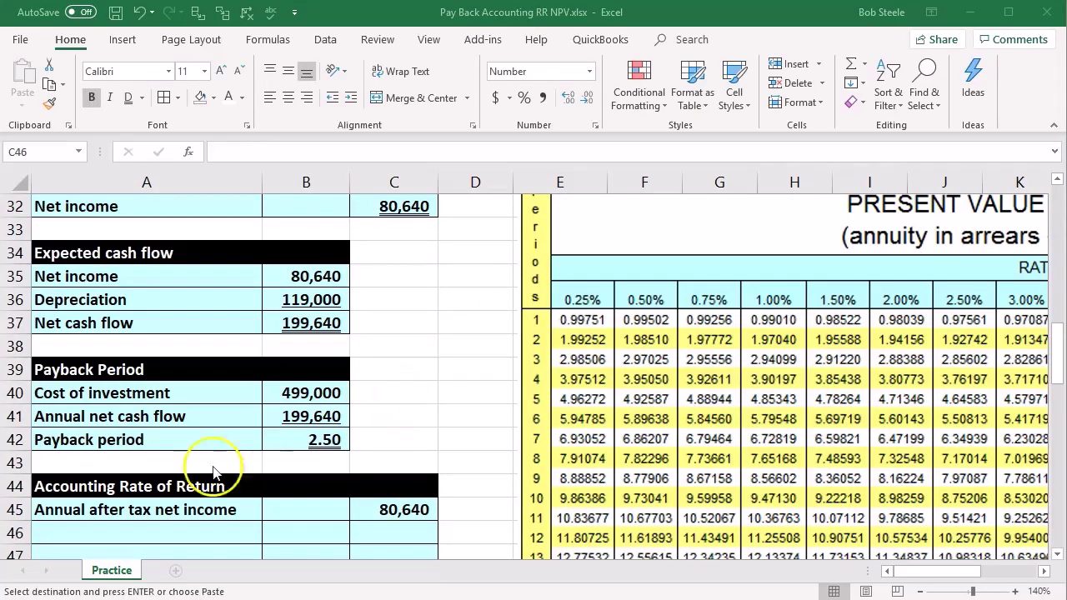
Enter the subheading "Annual average investment:" in A46
scroll(167, 488, down, 1)
click(138, 463)
text(Annual average investment:)
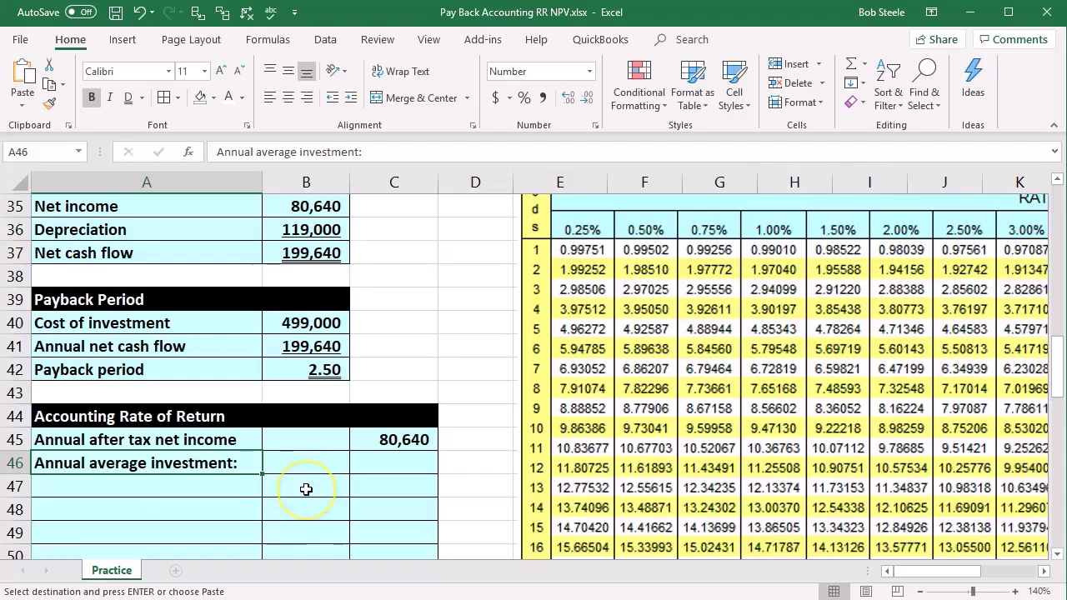
key(Return)
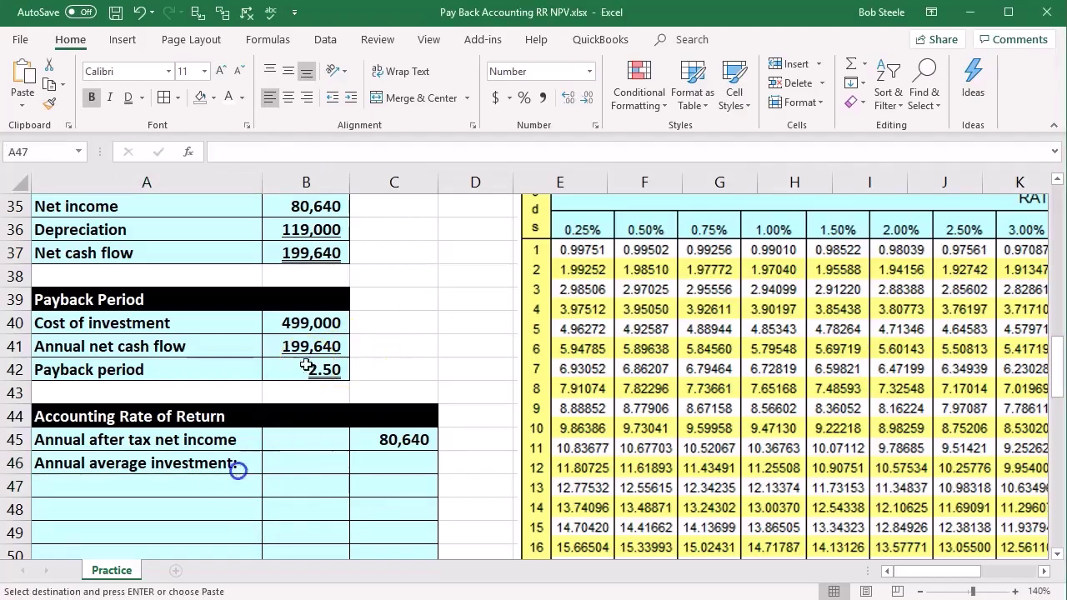
Enter the label "Asset cost" in A47 and link its amount in B47 to the machine's cost with =B3
click(213, 483)
text(Asset cost)
key(Right)
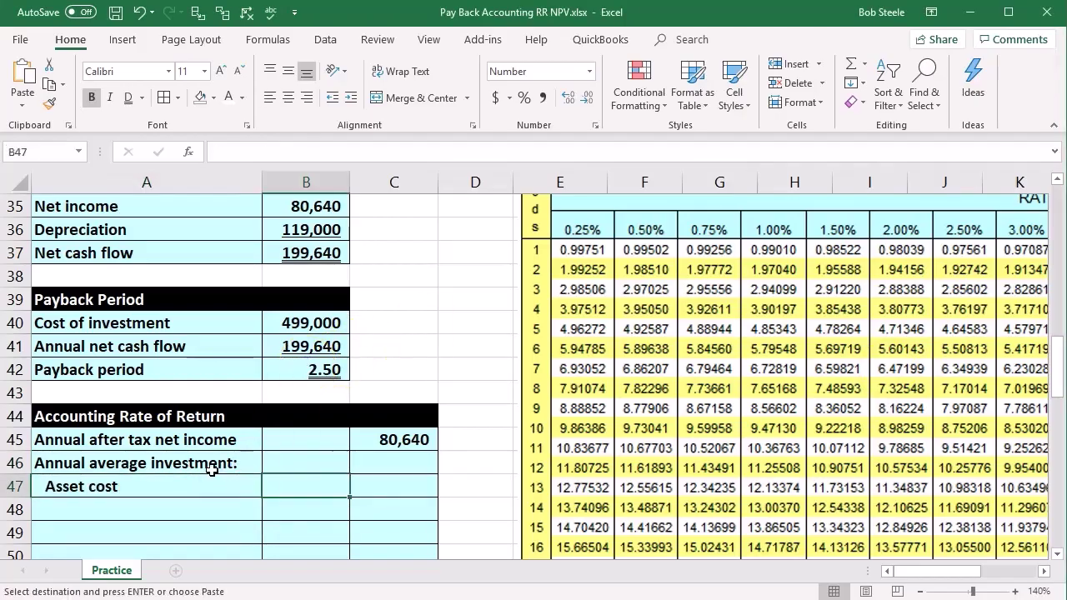
text(=)
scroll(214, 471, up, 11)
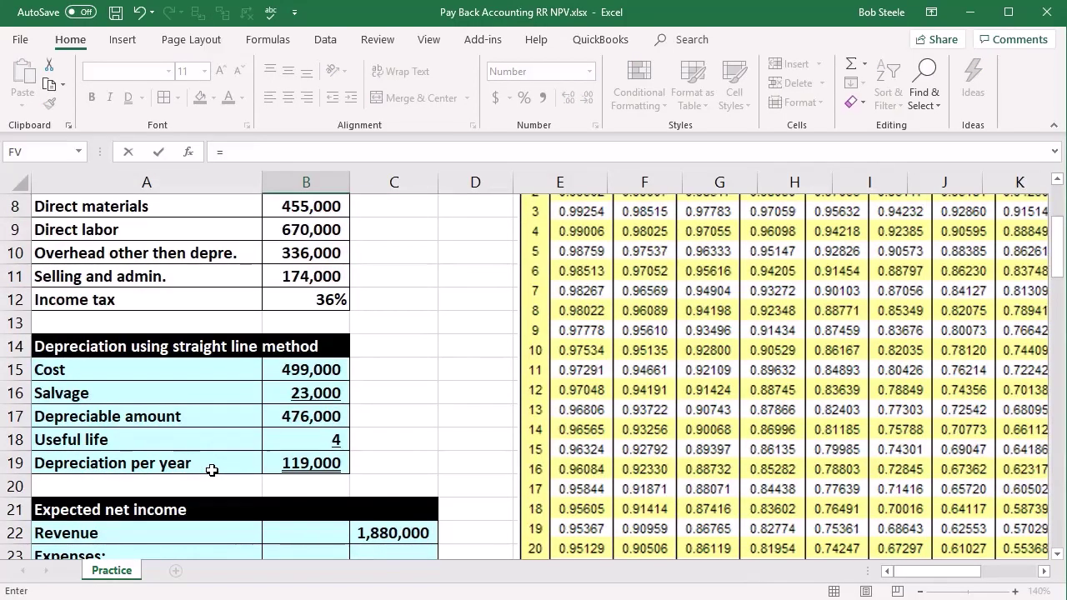
click(286, 251)
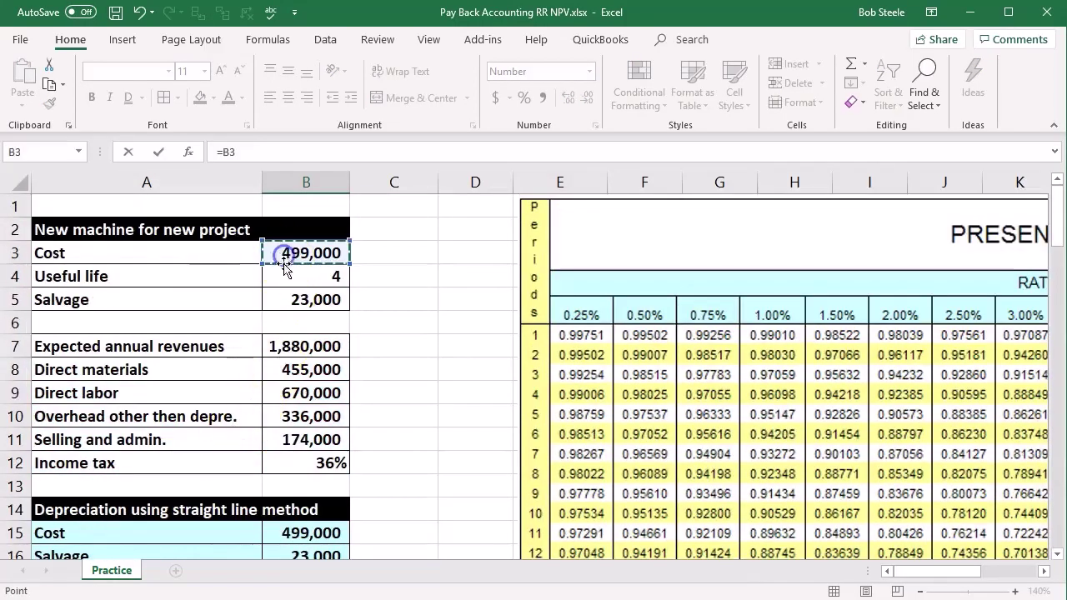
key(Return)
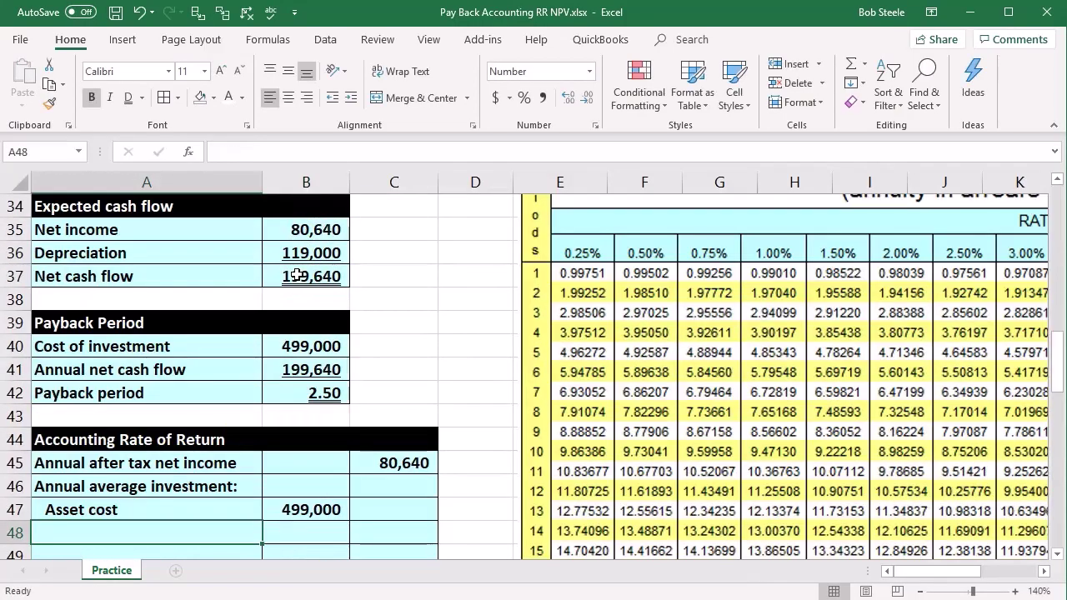
Enter the label "Final year book value" in A48 and link its amount in B48 to the salvage value with =B5
scroll(292, 272, down, 1)
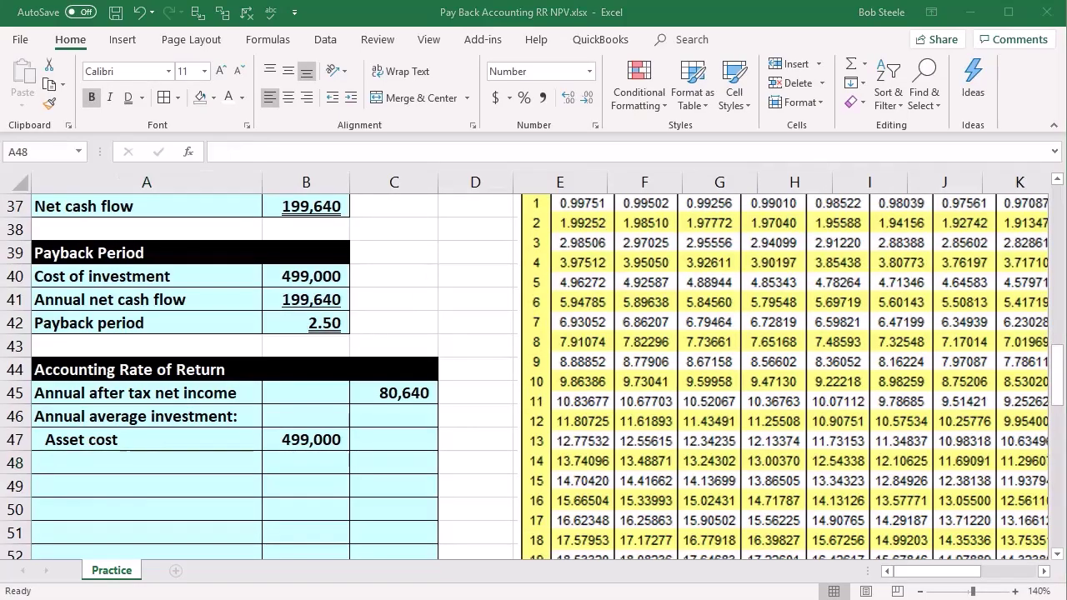
click(150, 441)
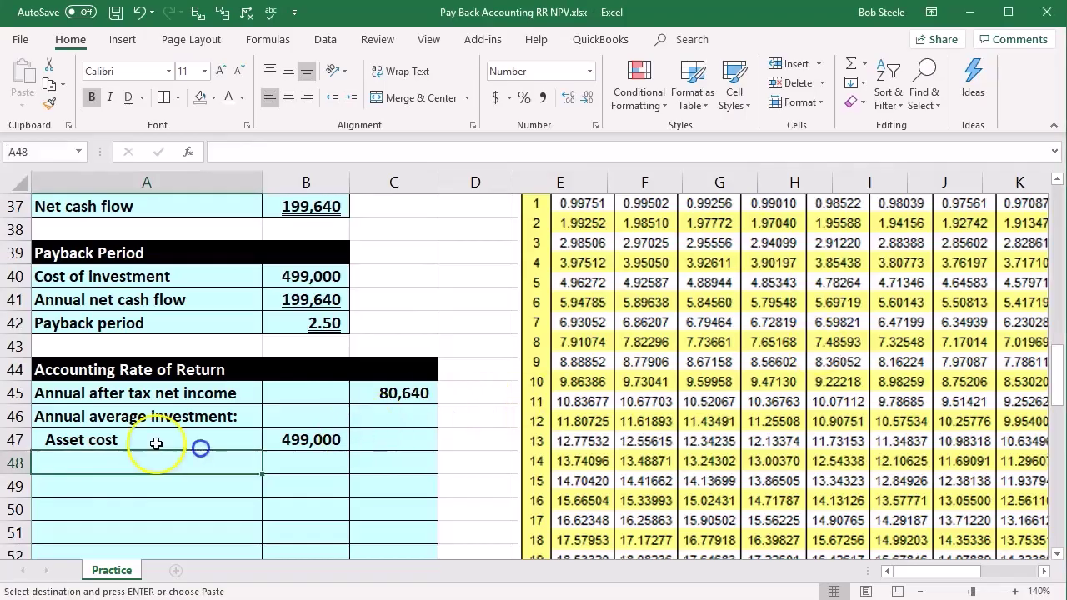
key(ctrl+c)
click(152, 464)
key(ctrl+v)
key(Right)
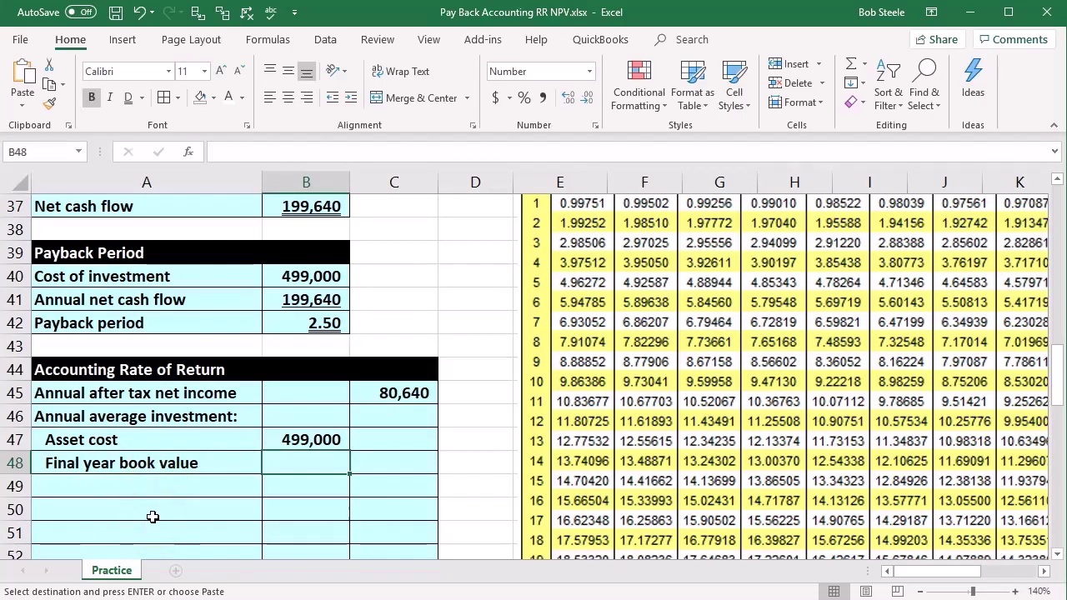
text(=)
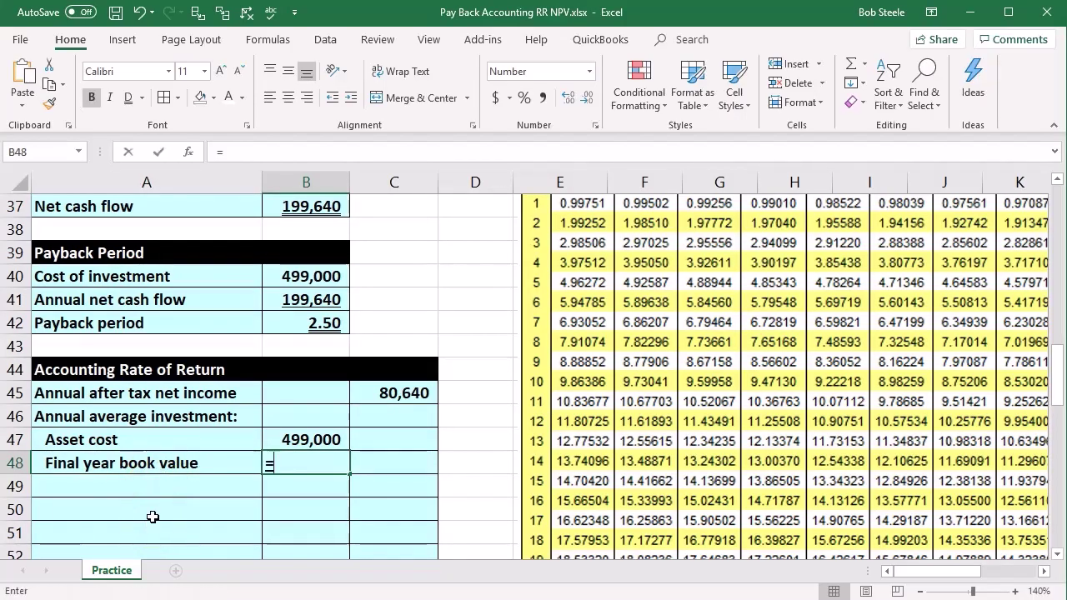
scroll(153, 517, up, 12)
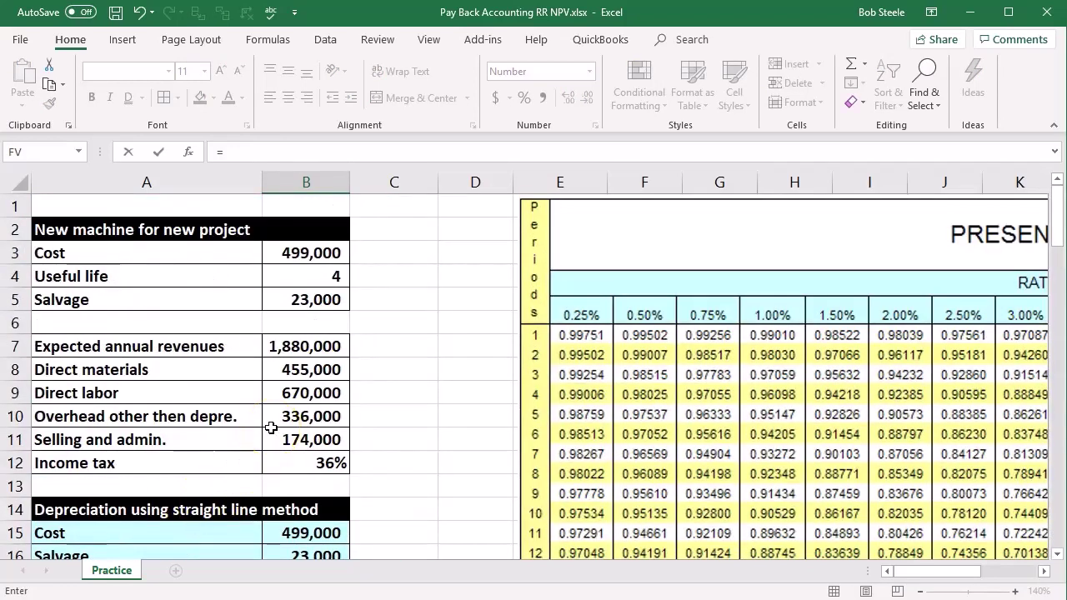
click(316, 303)
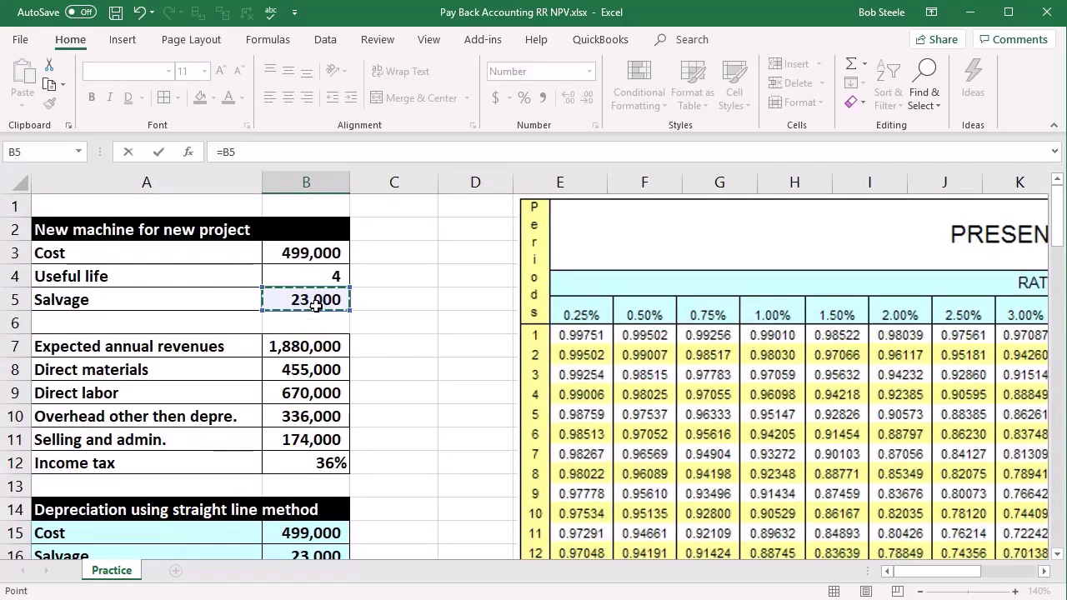
key(Return)
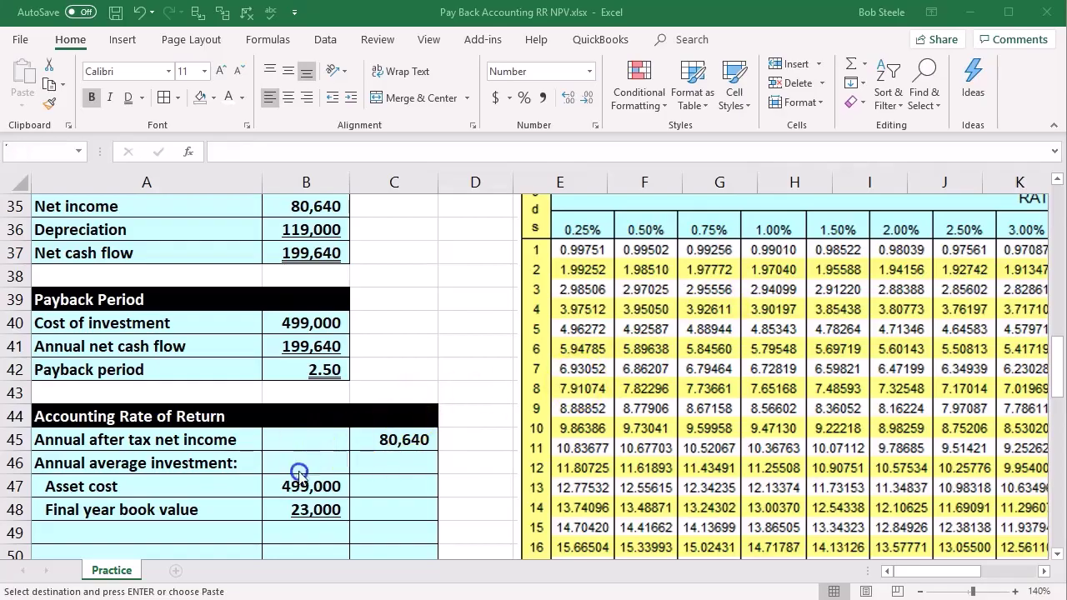
Enter the label "Subtotal" in A49 and total the asset cost and final year book value in B49 with =SUM(B47:B48)
click(182, 525)
text(q)
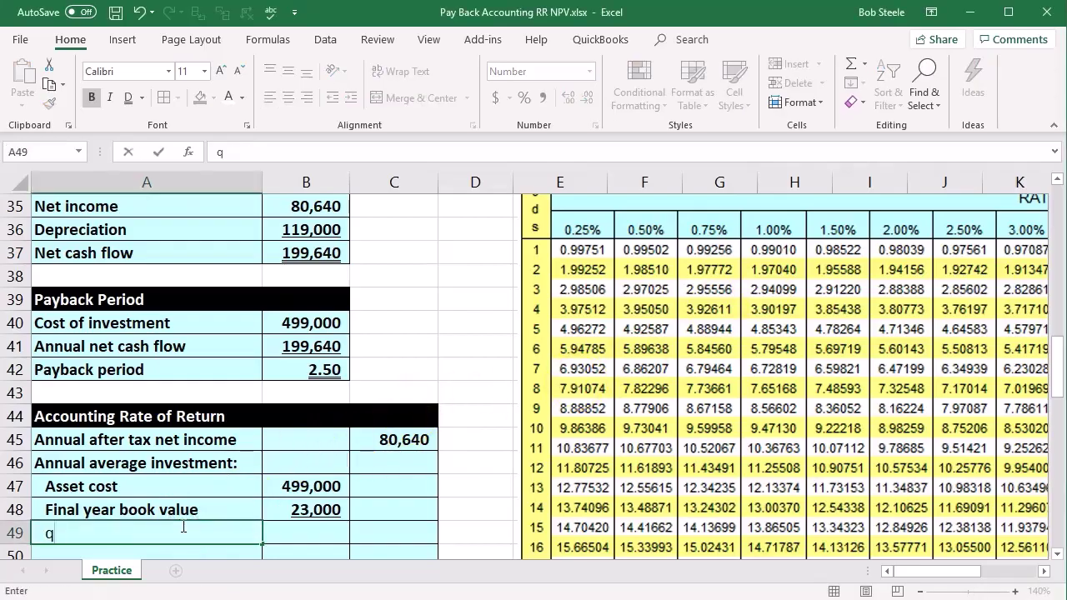
click(138, 12)
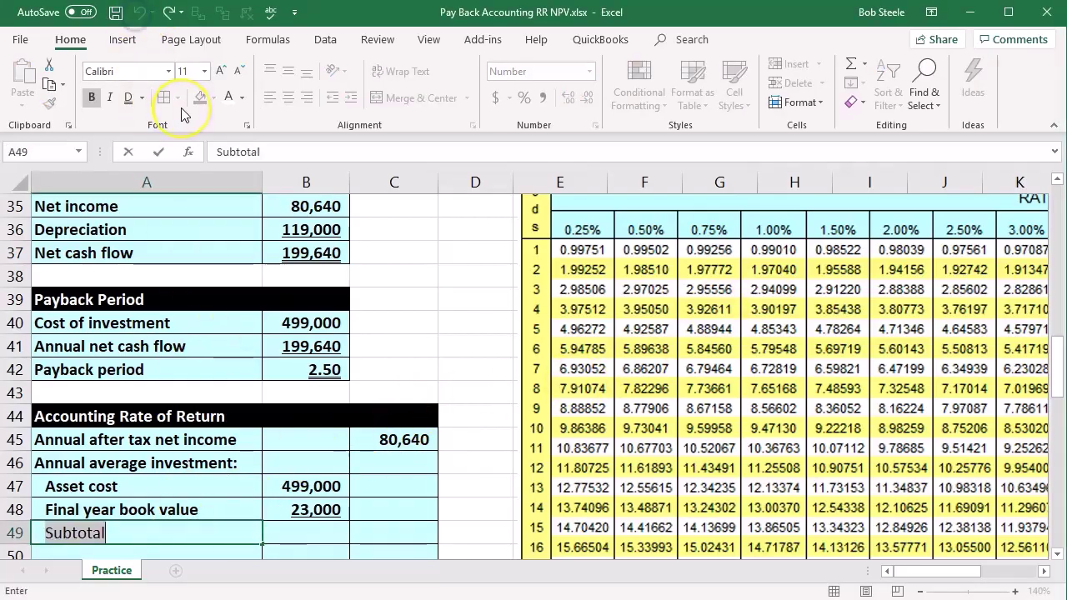
key(Tab)
text(=s)
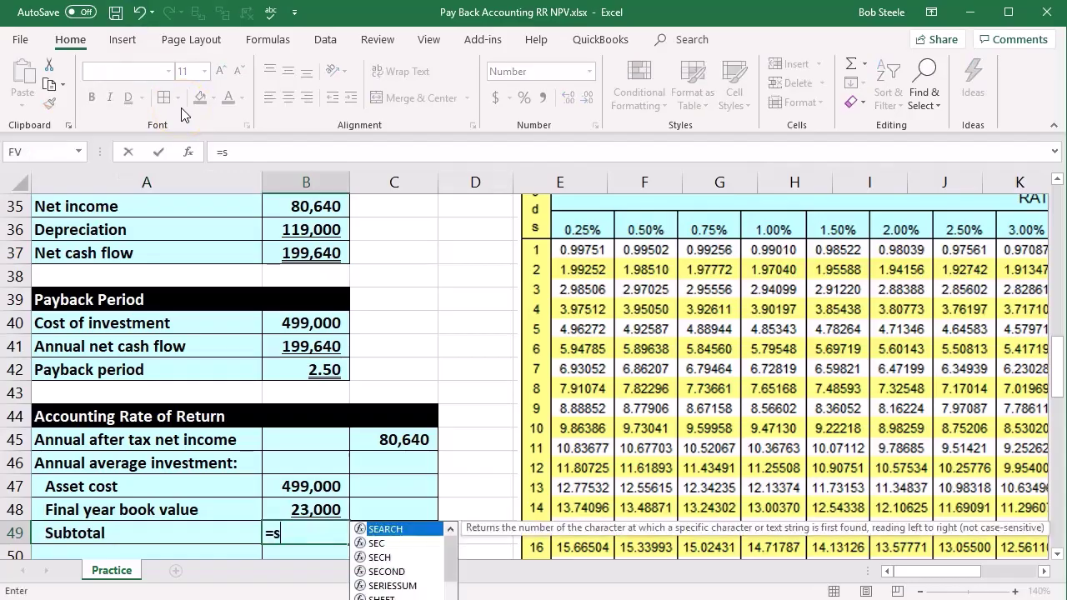
text(um()
key(Up)
key(shift+Up)
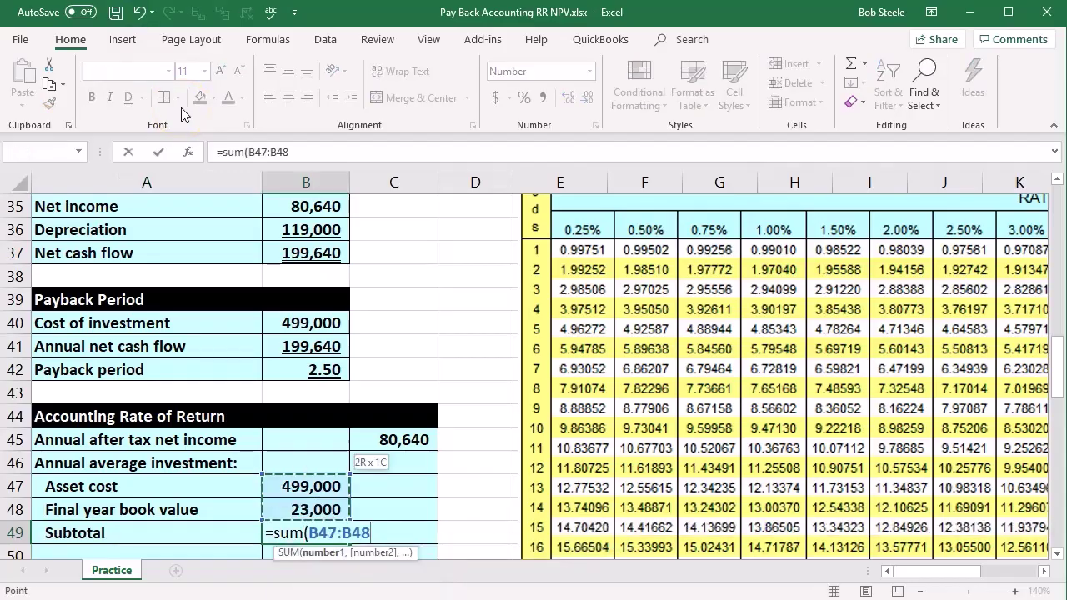
key(Return)
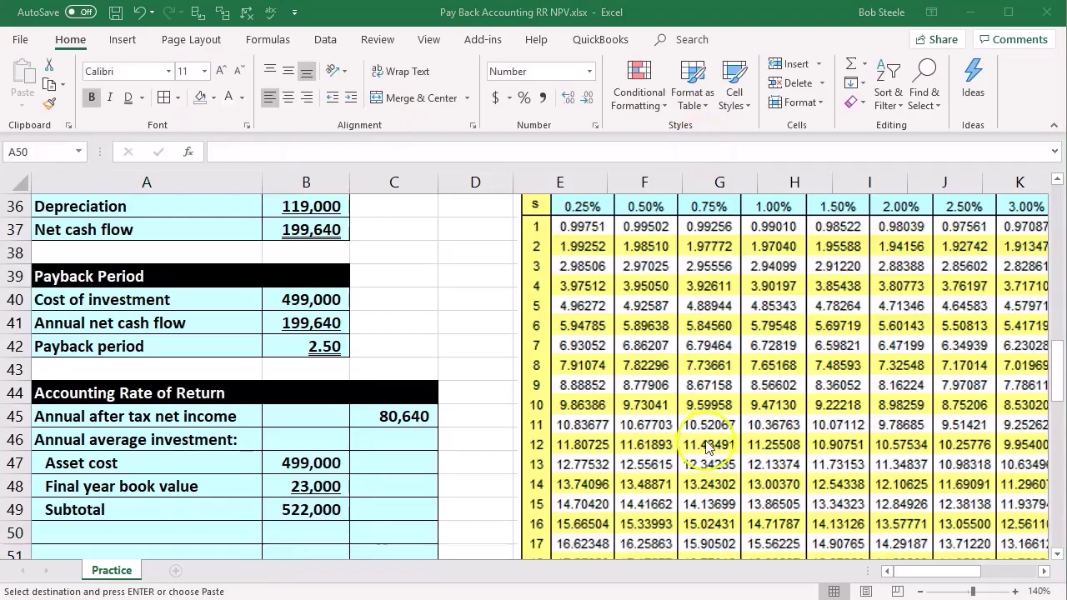
Enter the label "Divide by 2" in A50 and the divisor 2 in B50
click(126, 526)
text(Divide by 2)
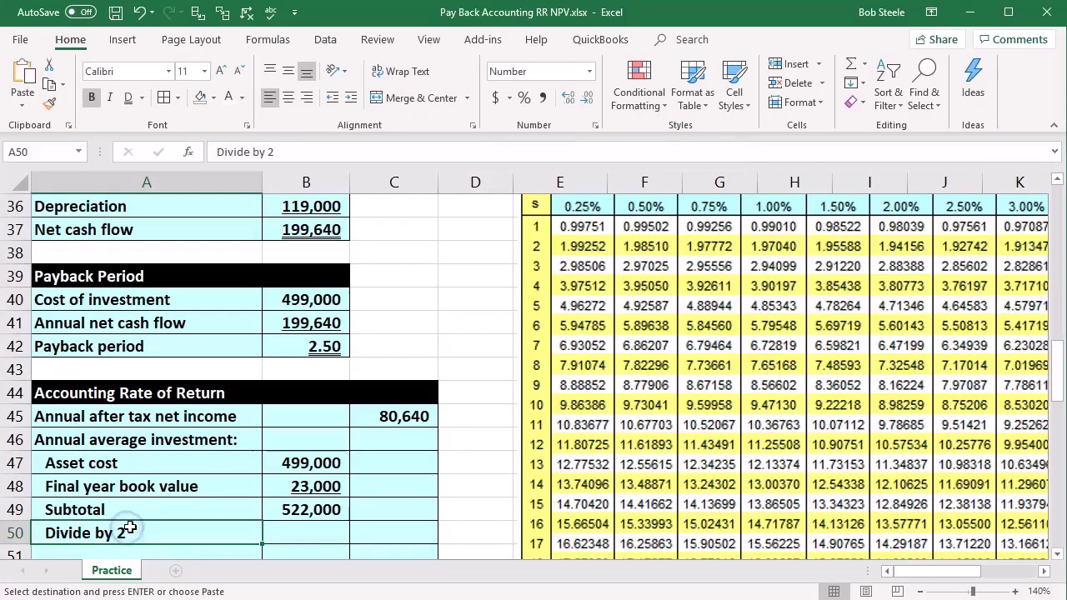
key(Tab)
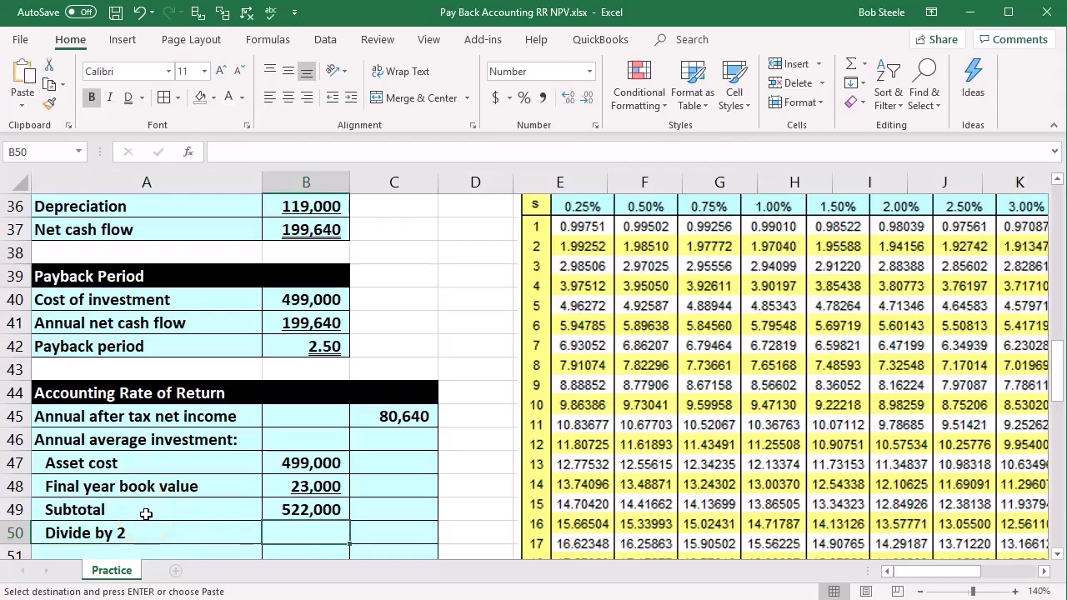
text(2)
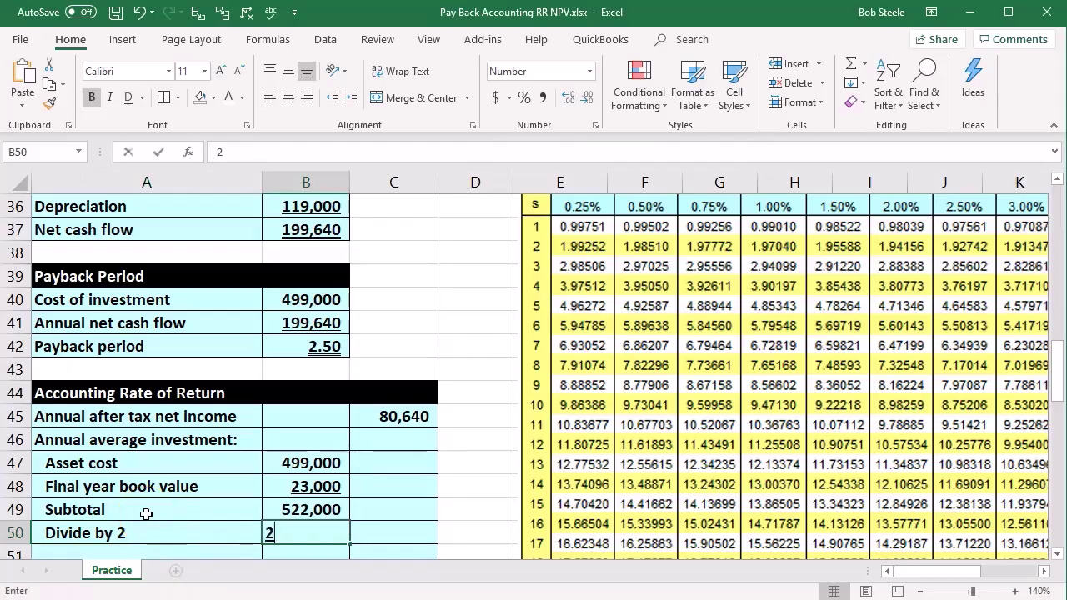
key(Return)
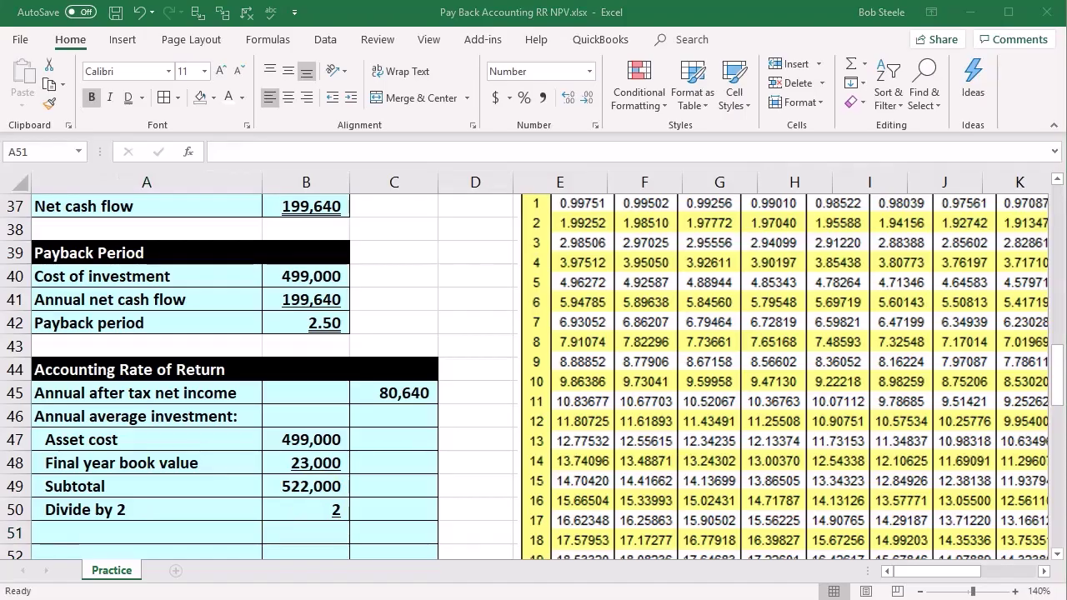
Enter the label "Annual average investment" in A51 and divide the subtotal by 2 in C51 with =B49/B50
key(alt+Tab)
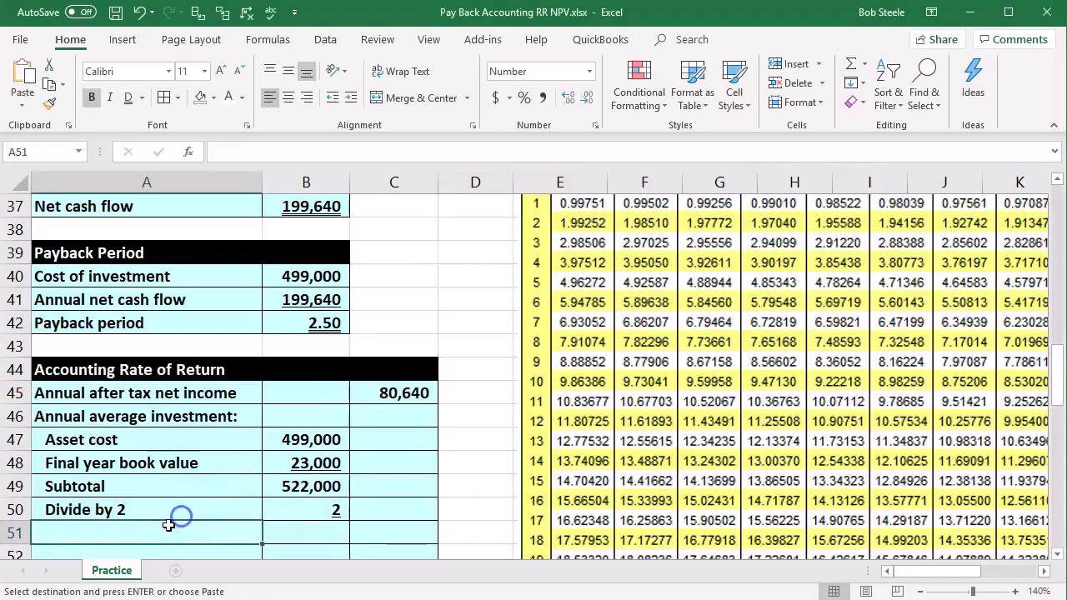
text(Annual average investment)
key(Right)
key(Right)
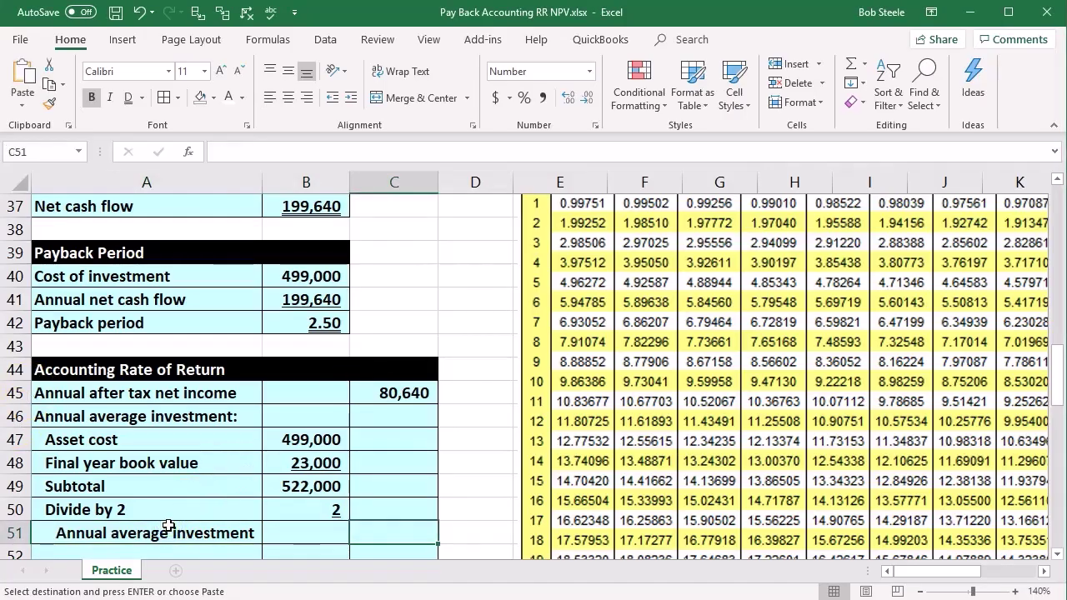
text(=)
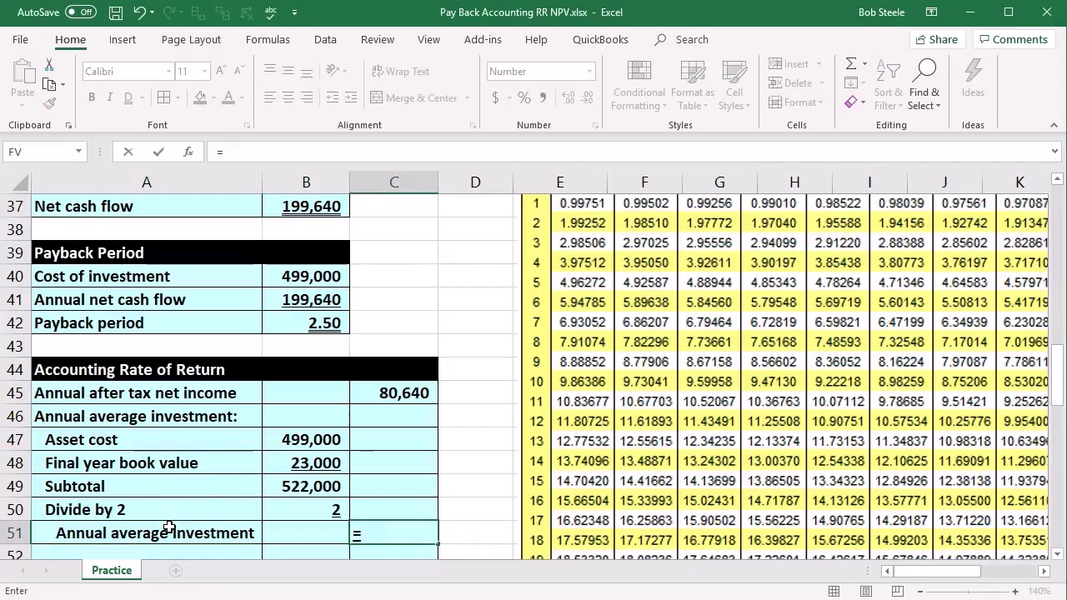
click(276, 492)
scroll(188, 465, down, 1)
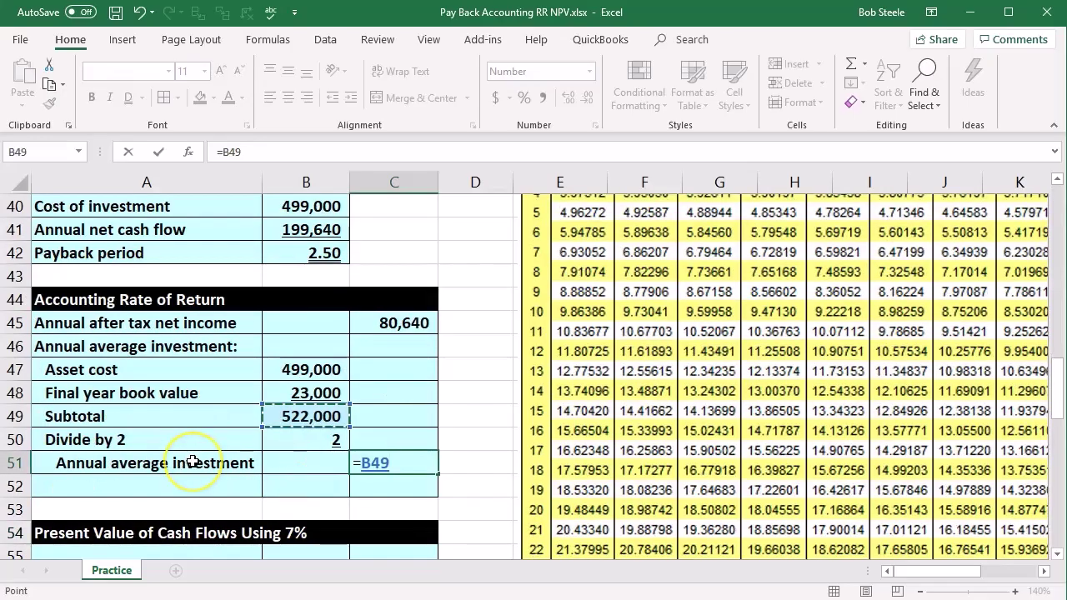
text(/)
click(309, 439)
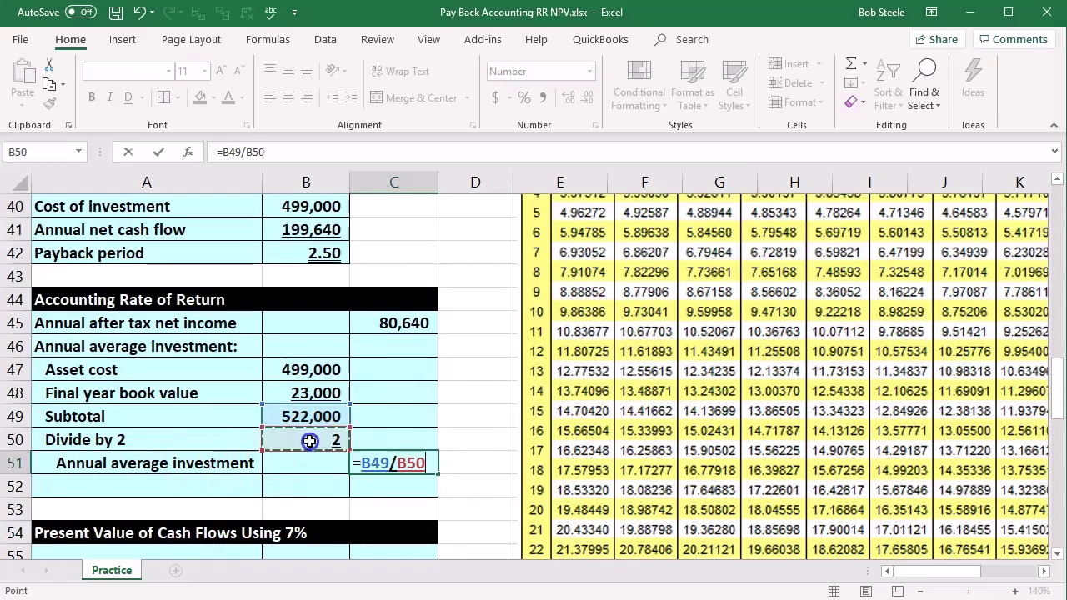
key(ctrl+Return)
key(Return)
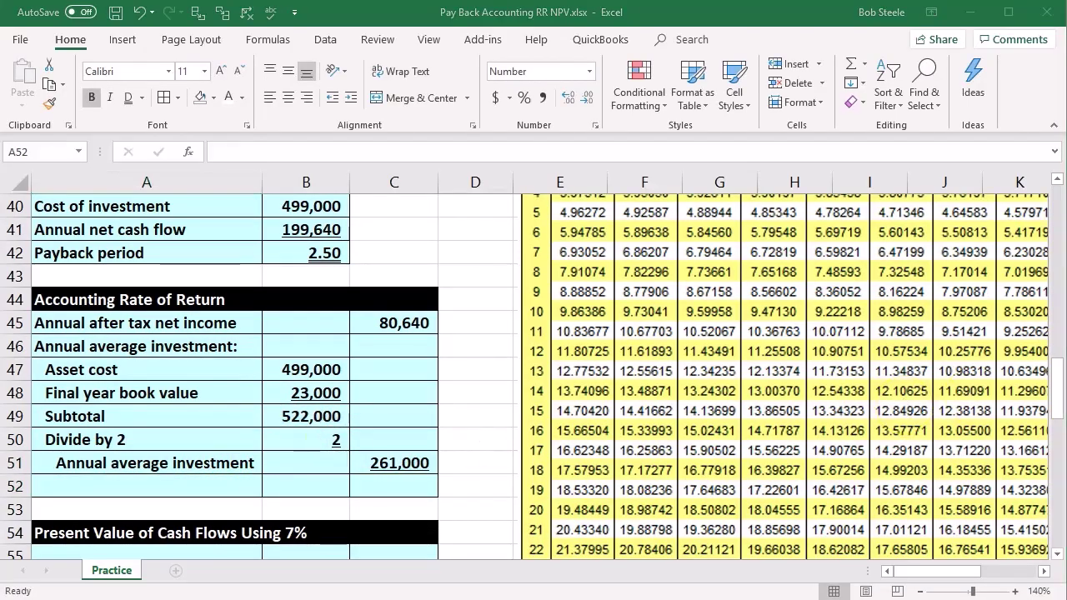
Enter the label "Accounting Rate of Return" in A52 and divide net income by the average investment in C52 with =C45/C51
key(ctrl+c)
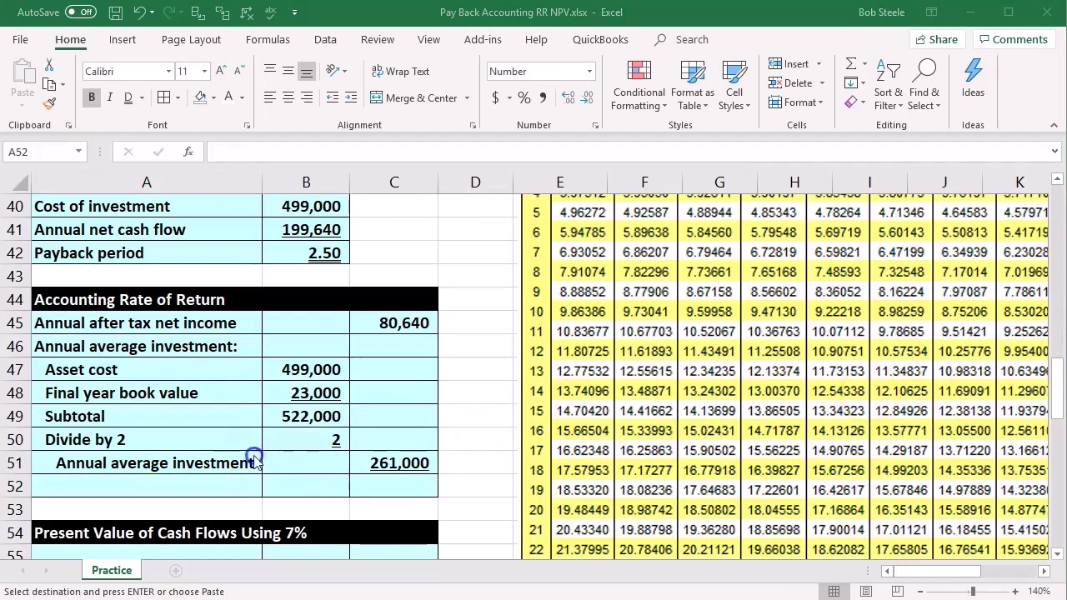
click(166, 480)
key(ctrl+v)
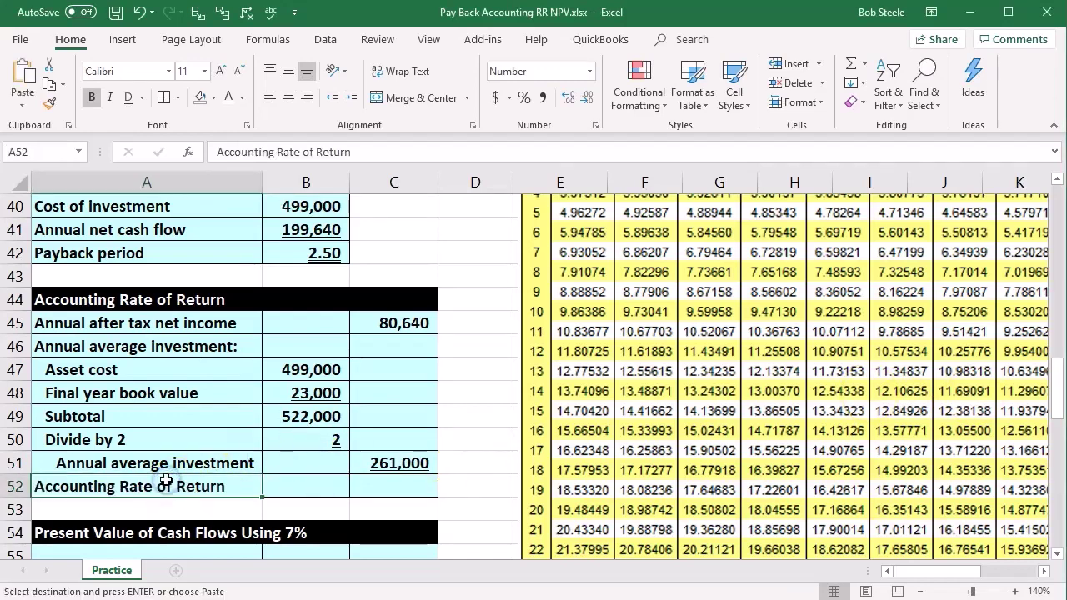
click(366, 497)
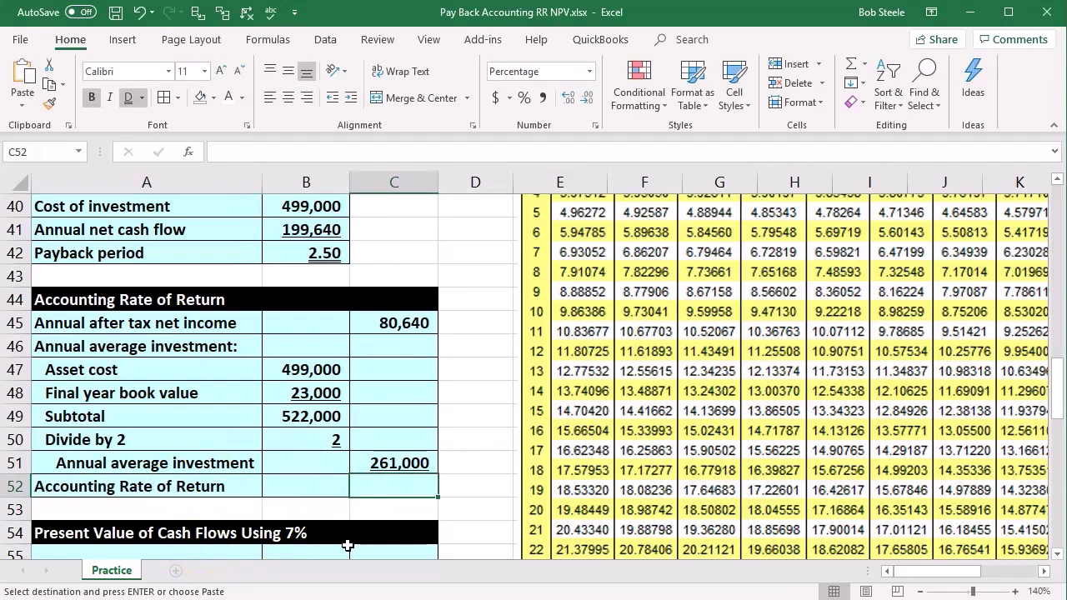
key(Escape)
text(=)
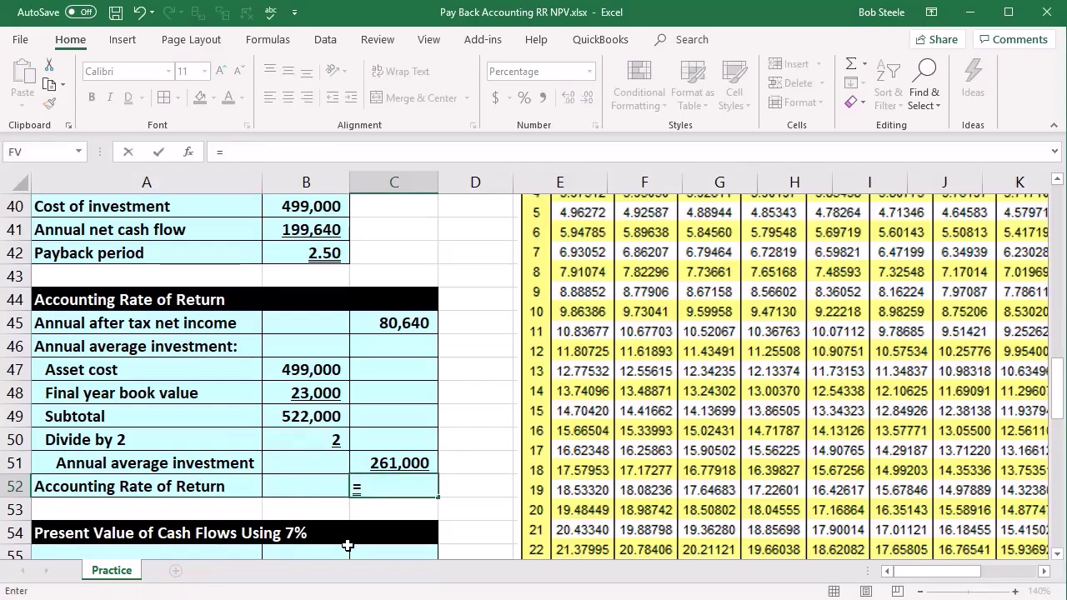
click(379, 324)
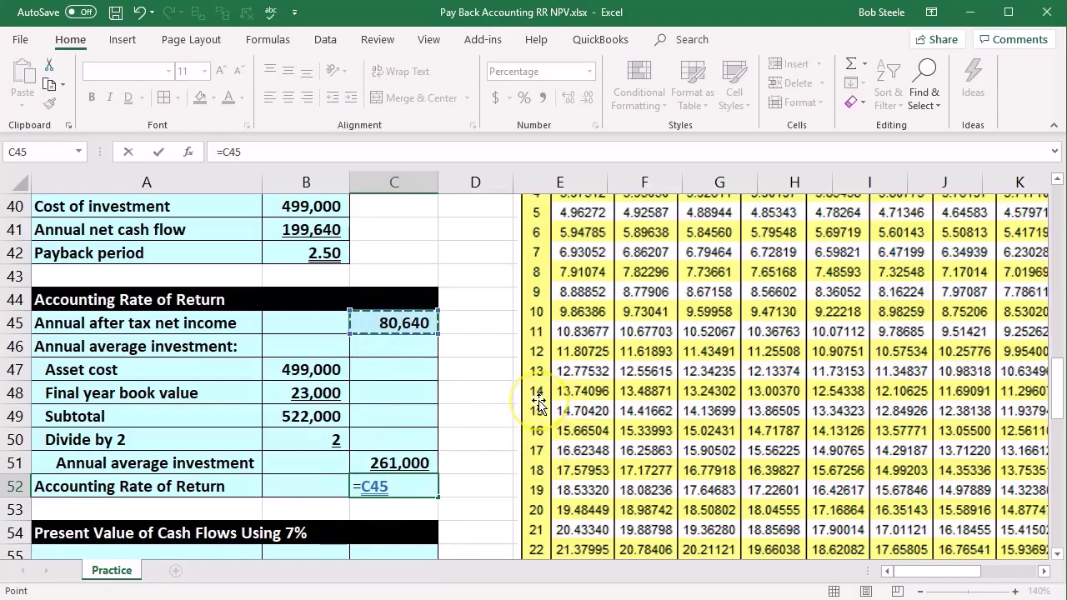
text(/)
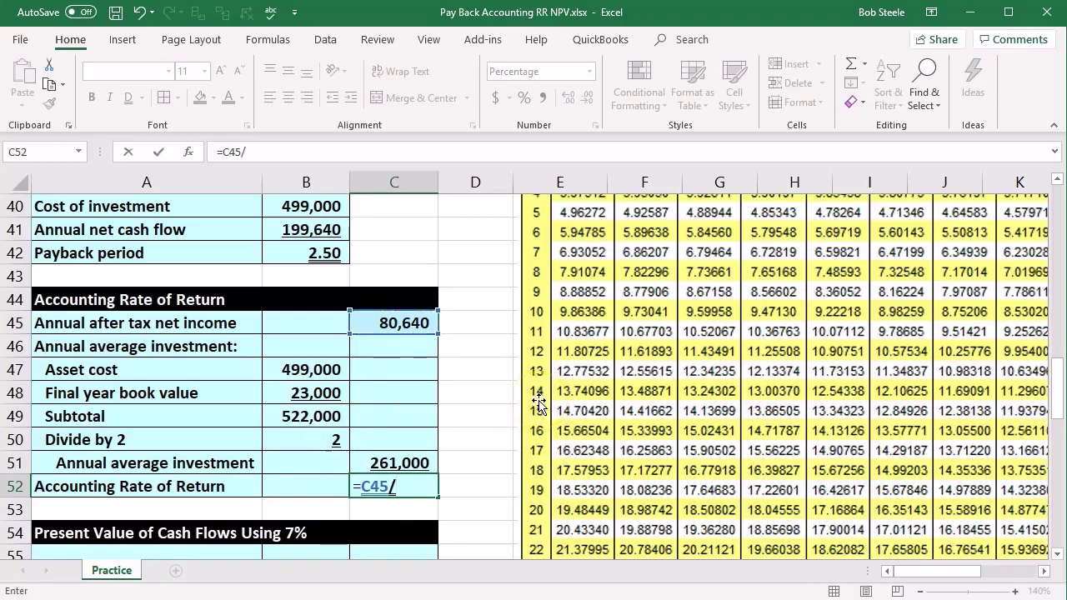
click(418, 464)
key(Return)
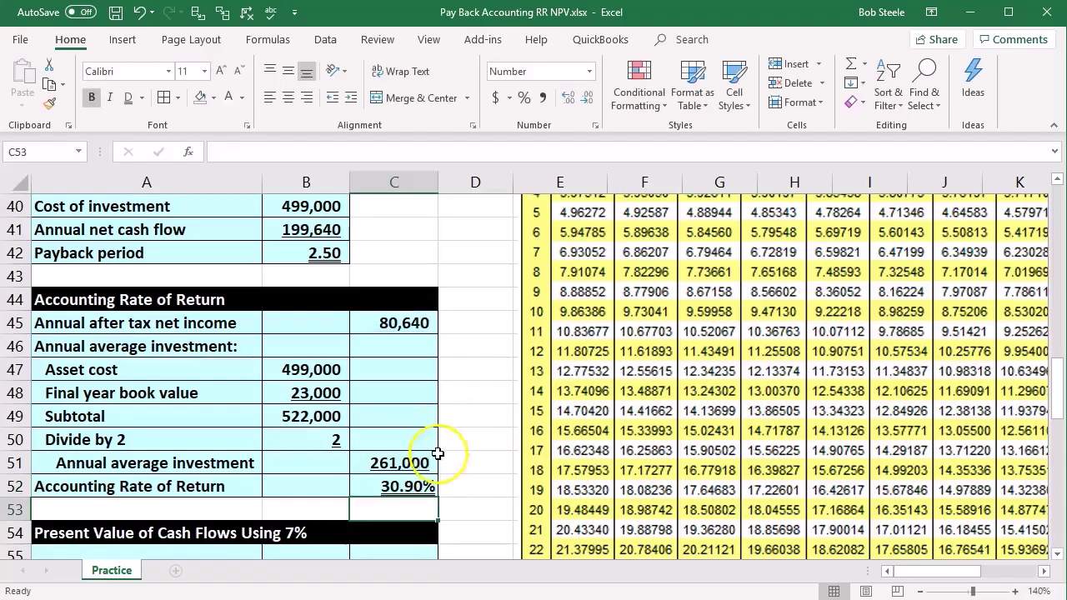
click(417, 487)
click(486, 437)
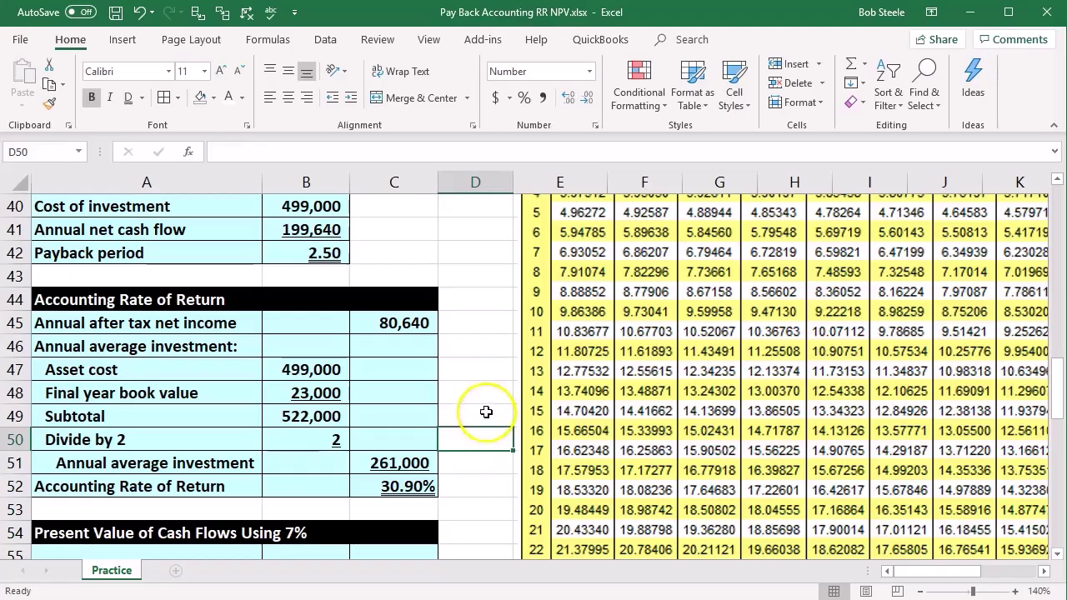
click(485, 411)
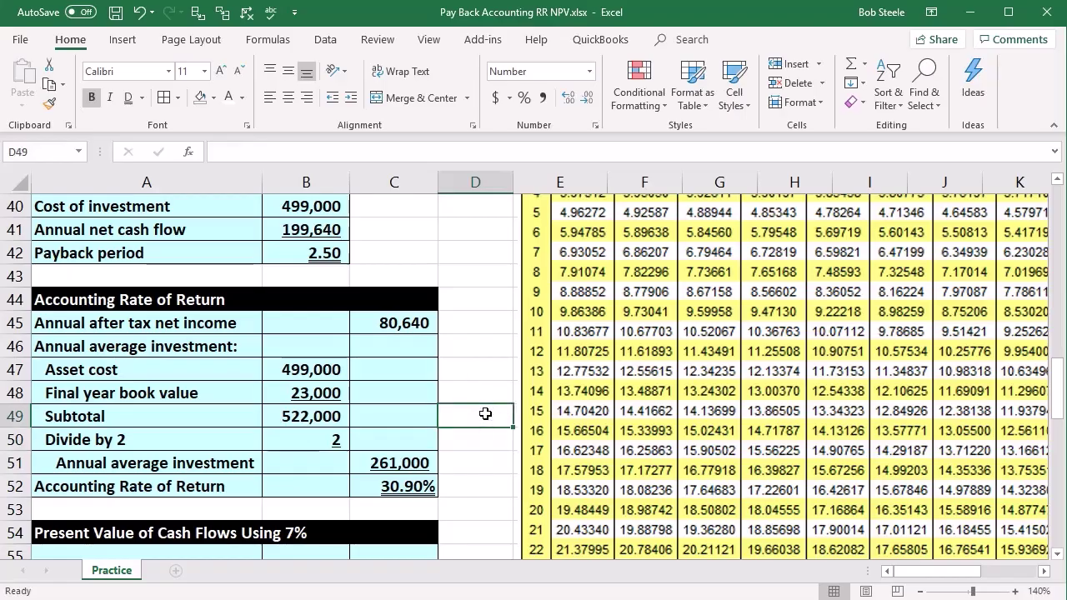
Examine the Present Value of $1 and Present Value of Ordinary Annuity tables beside the worksheet's calculations
scroll(480, 414, down, 1)
scroll(480, 414, down, 2)
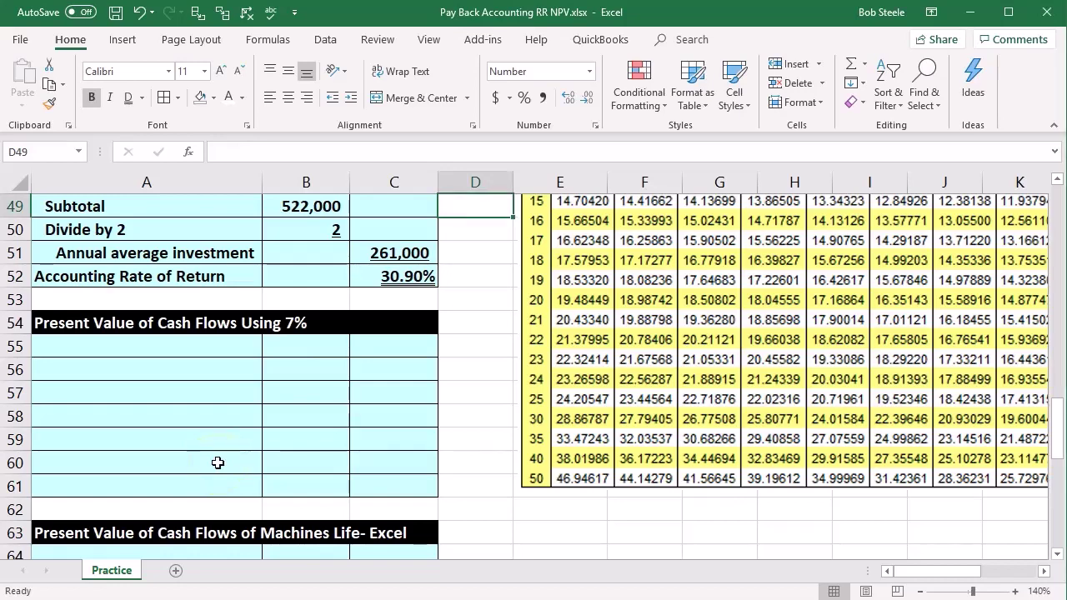
click(821, 360)
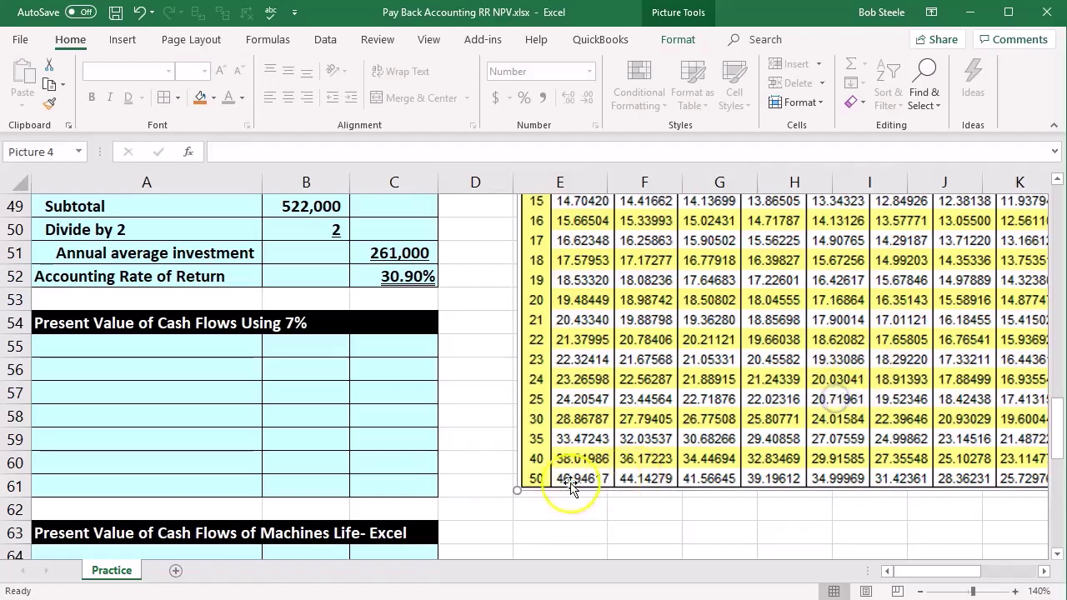
scroll(474, 491, up, 6)
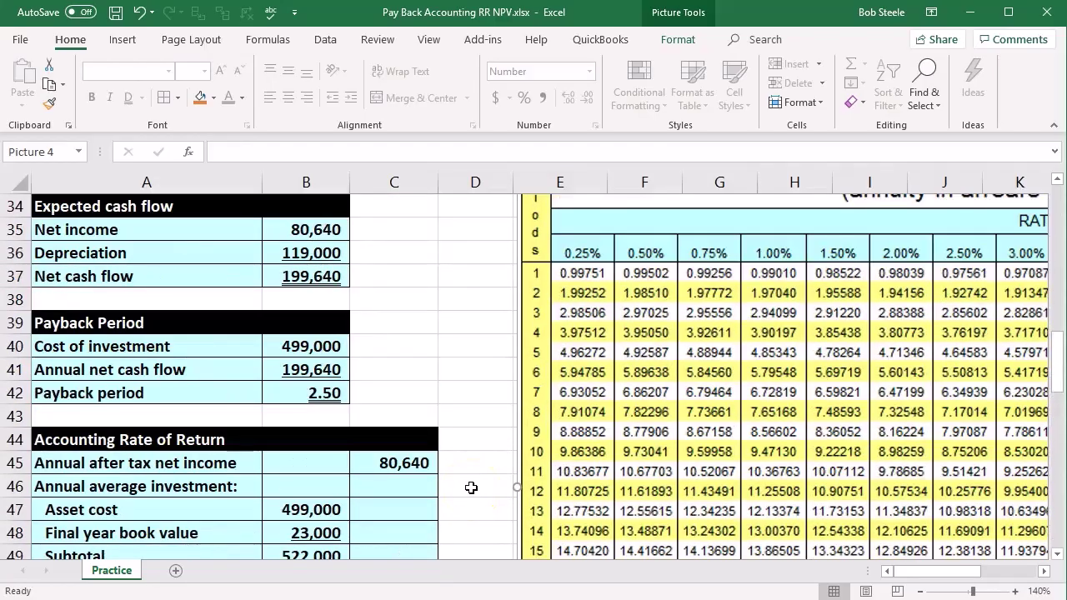
scroll(471, 487, up, 10)
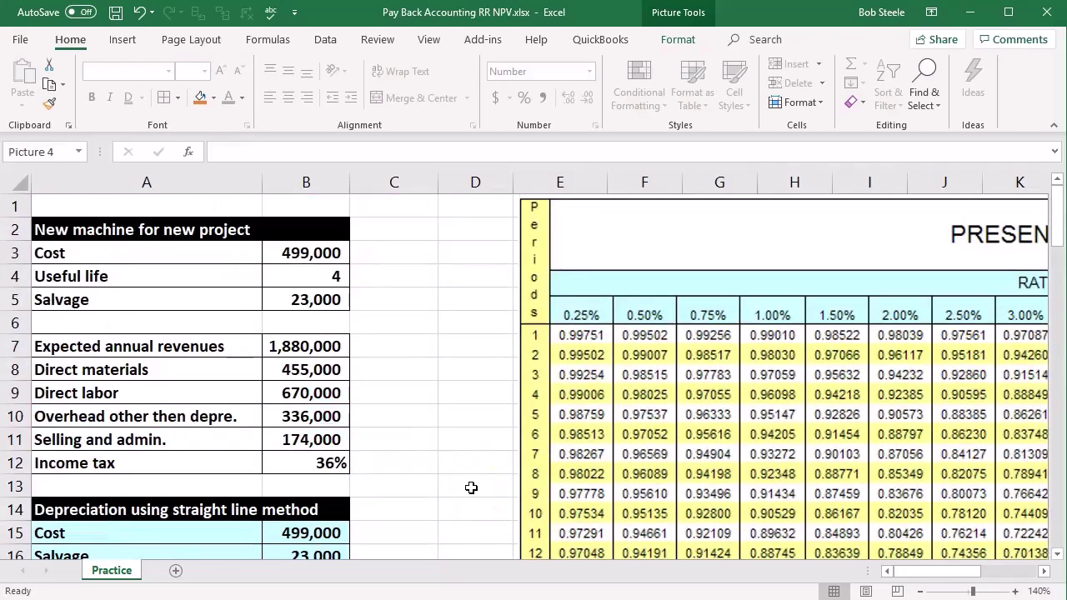
drag(940, 572, 952, 573)
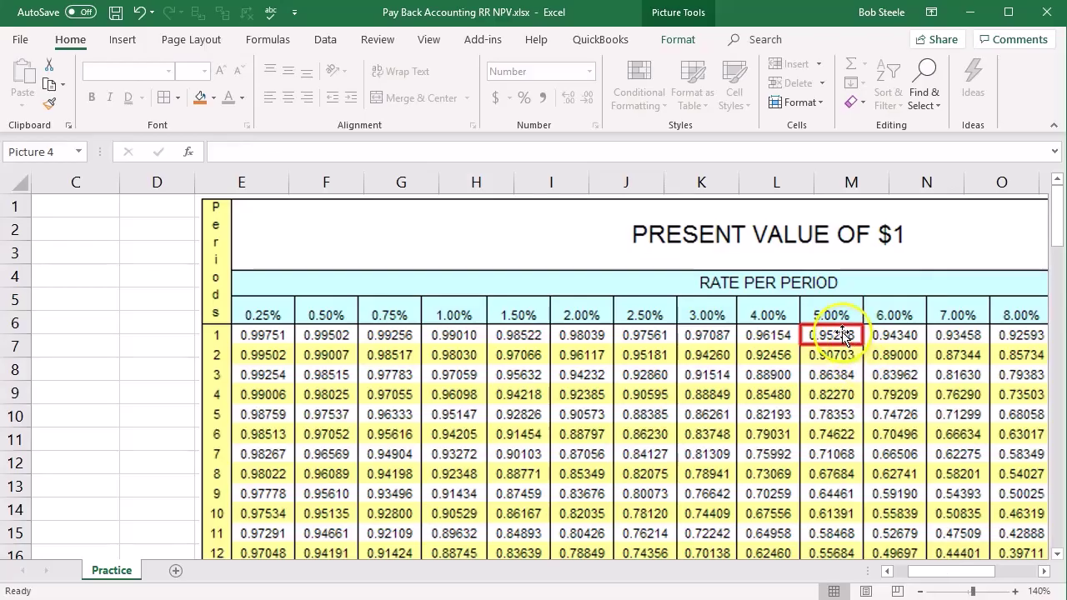
scroll(798, 448, down, 10)
scroll(798, 448, up, 1)
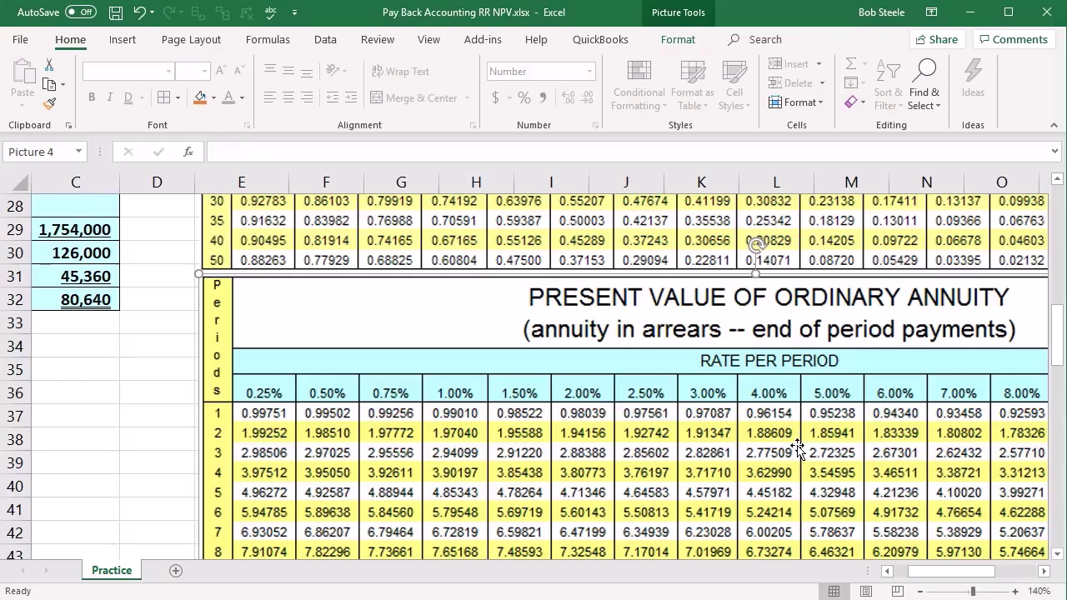
scroll(798, 450, up, 7)
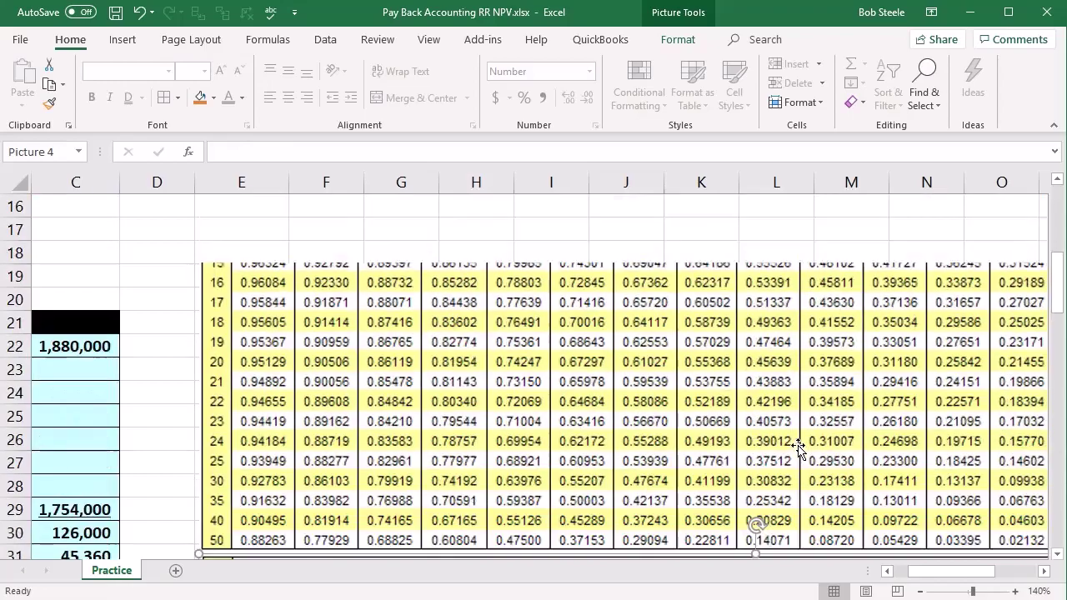
scroll(797, 450, up, 1)
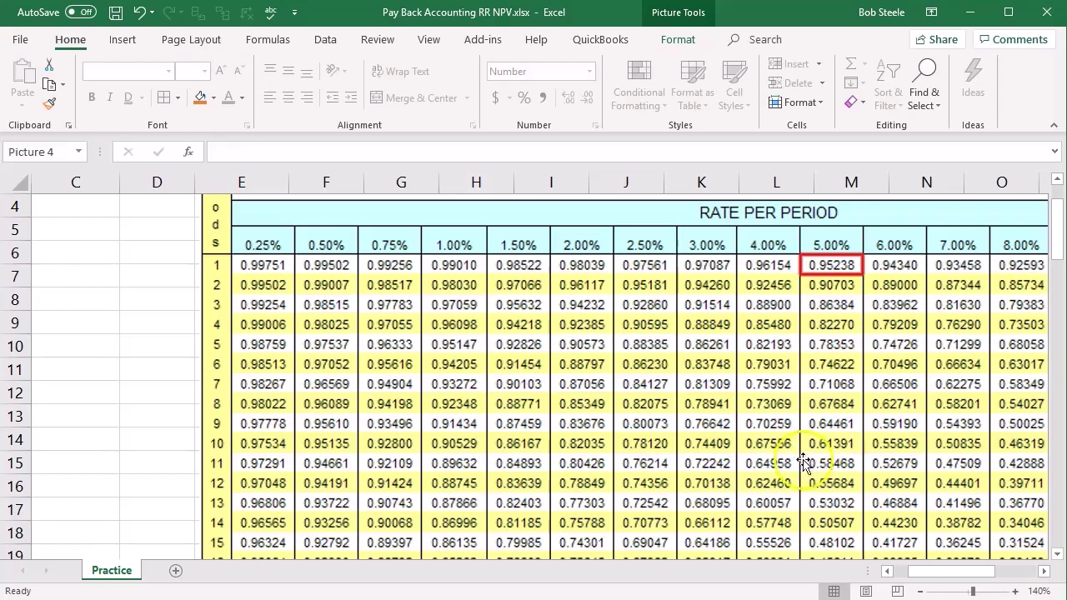
Enter the label "Annual cash flow" in A55 and link its amount in B55 to the net cash flow with =B37
drag(945, 571, 773, 592)
scroll(383, 499, down, 12)
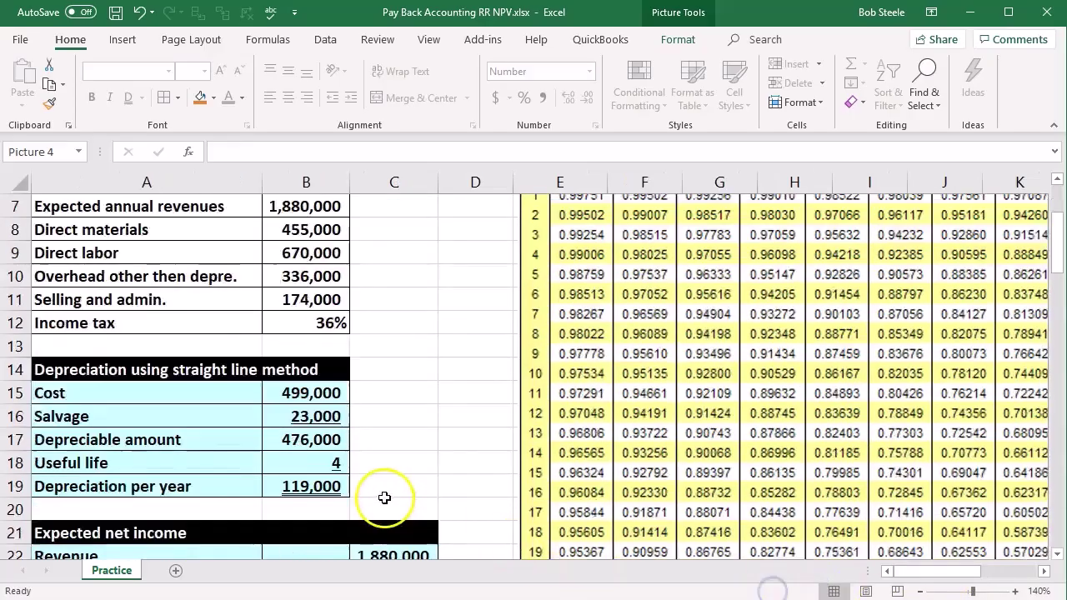
scroll(383, 501, down, 2)
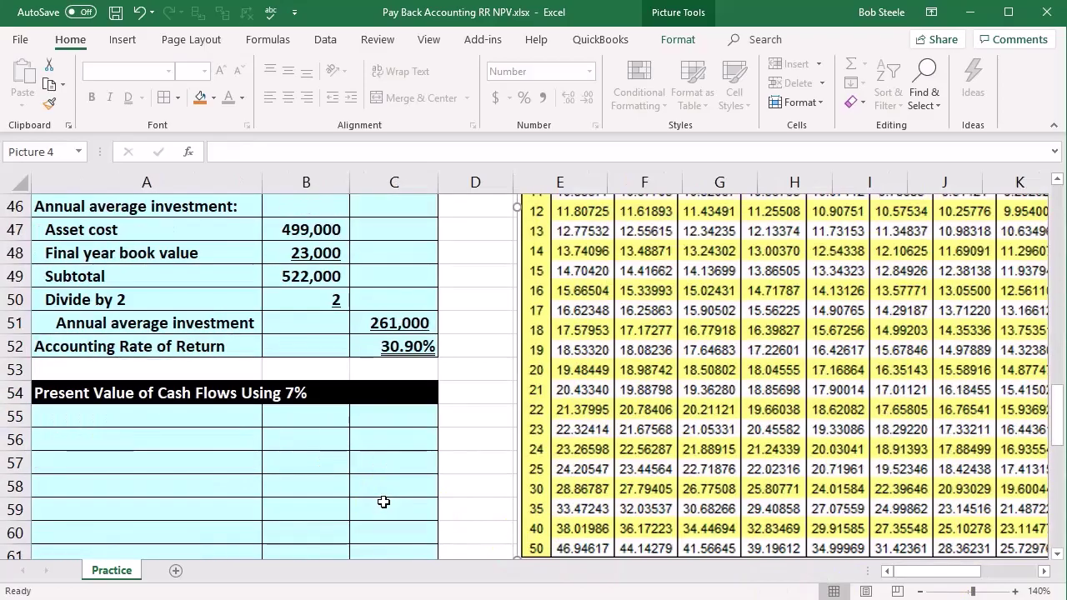
click(273, 482)
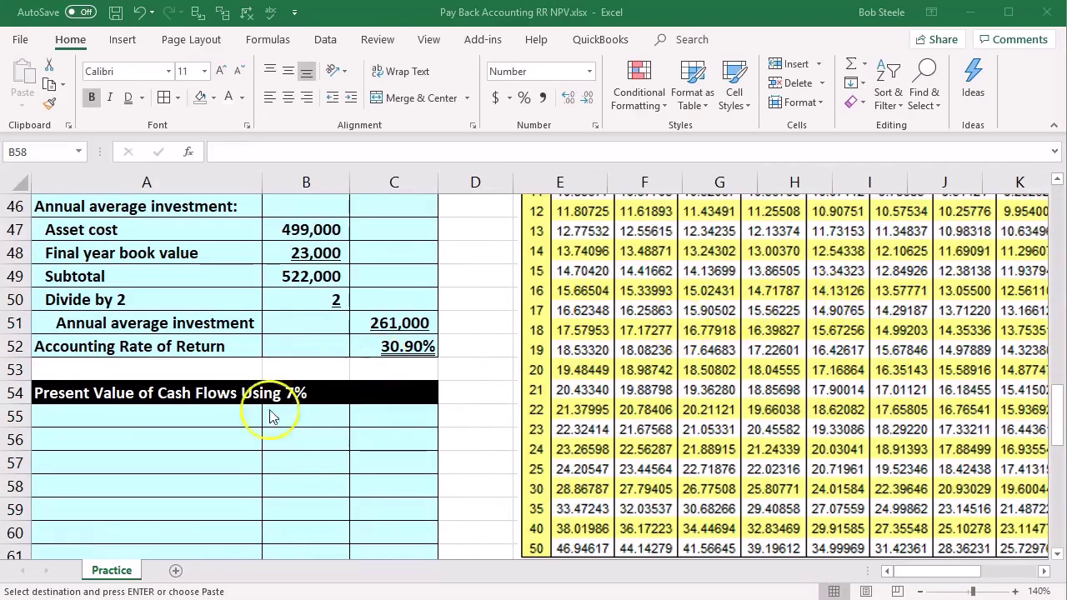
click(199, 416)
text(Annual cash flow)
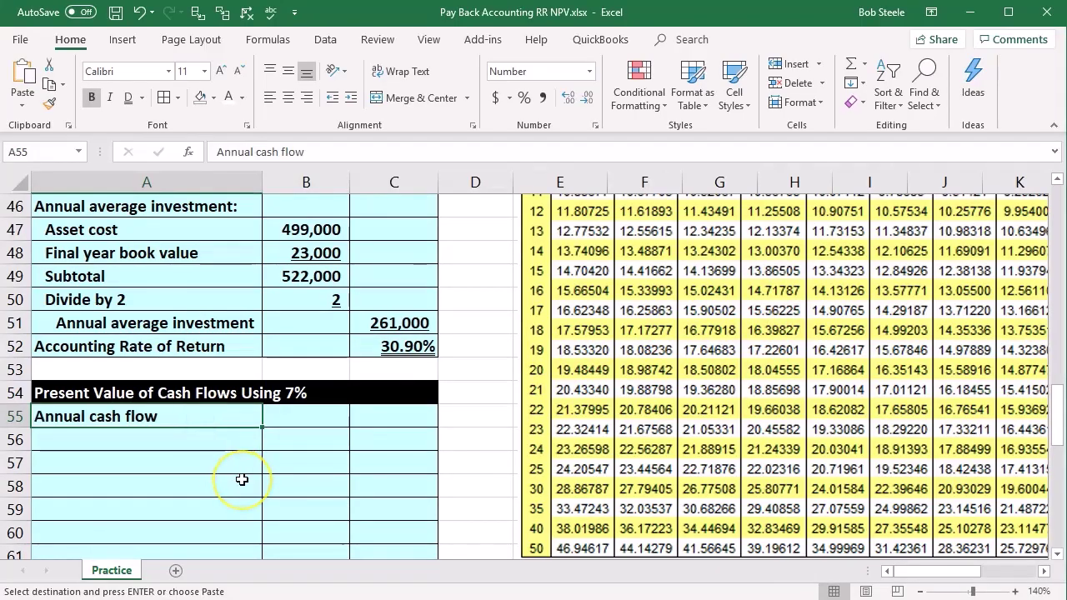
click(282, 417)
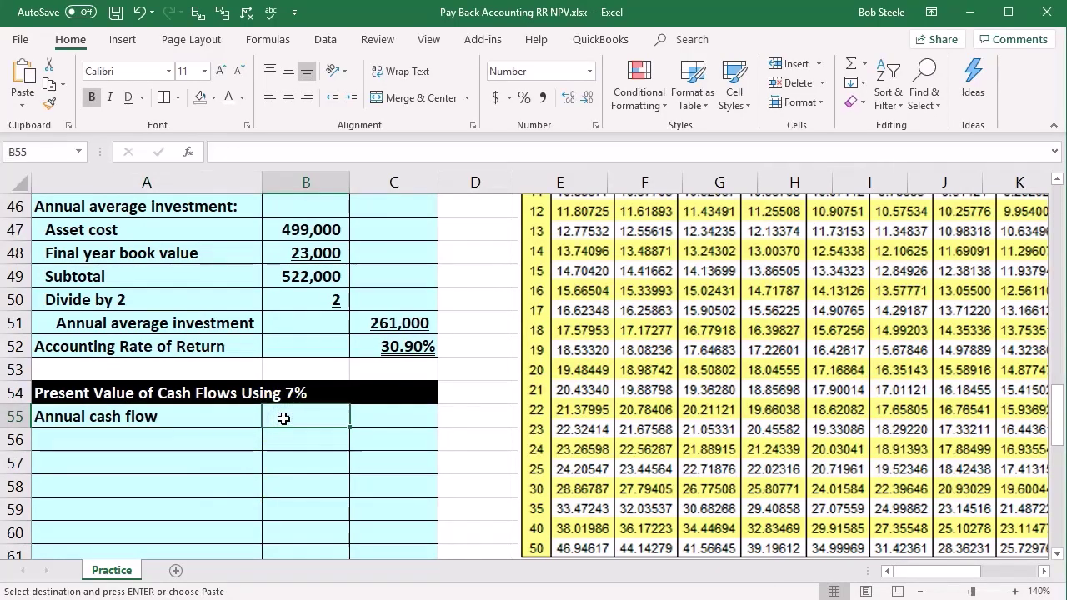
text(=)
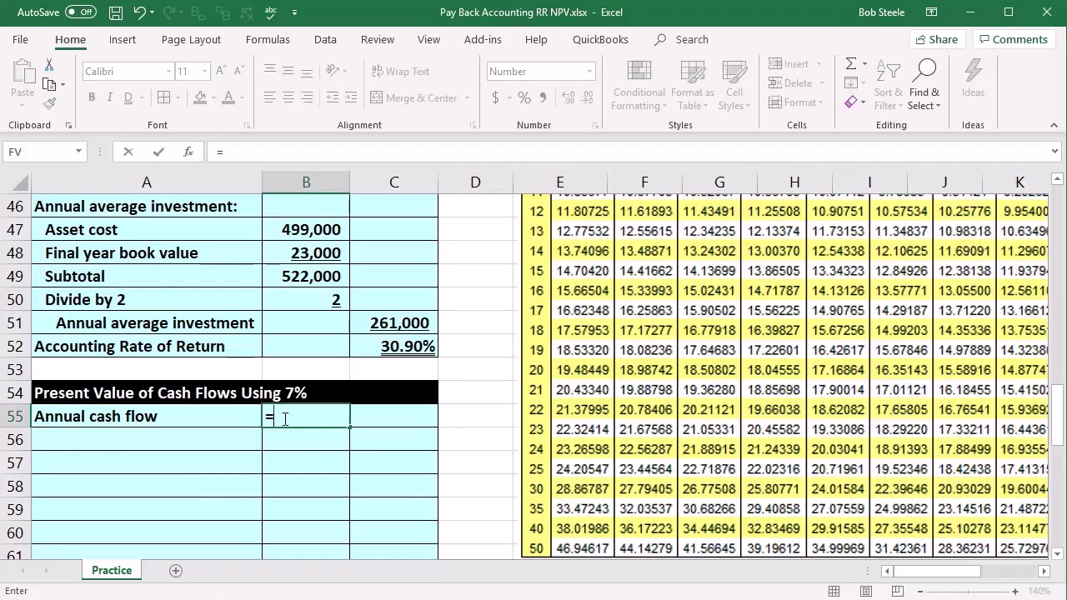
scroll(284, 418, up, 3)
scroll(283, 419, up, 2)
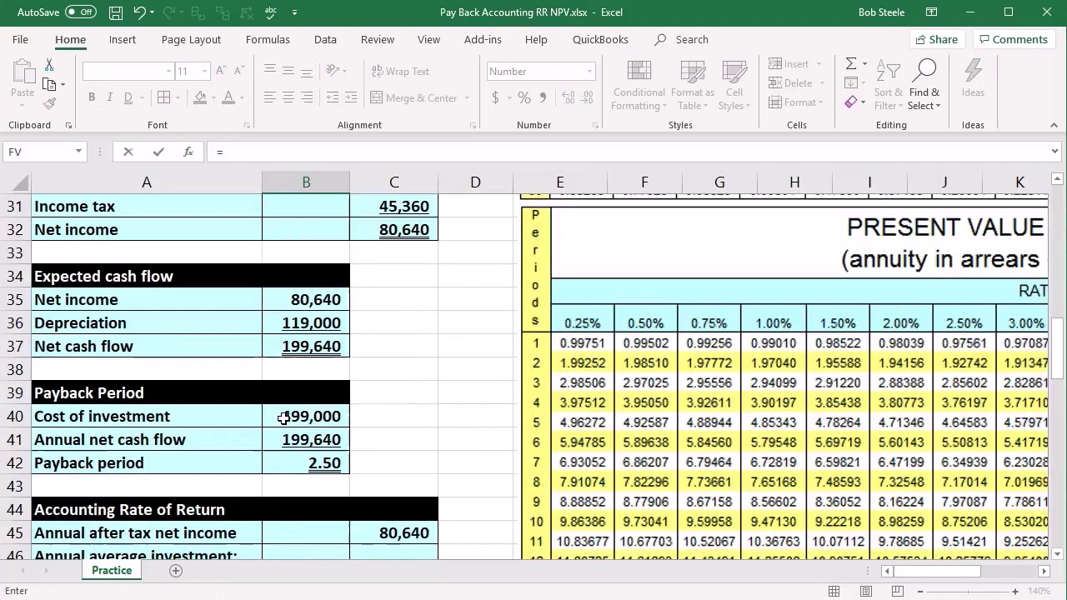
click(315, 346)
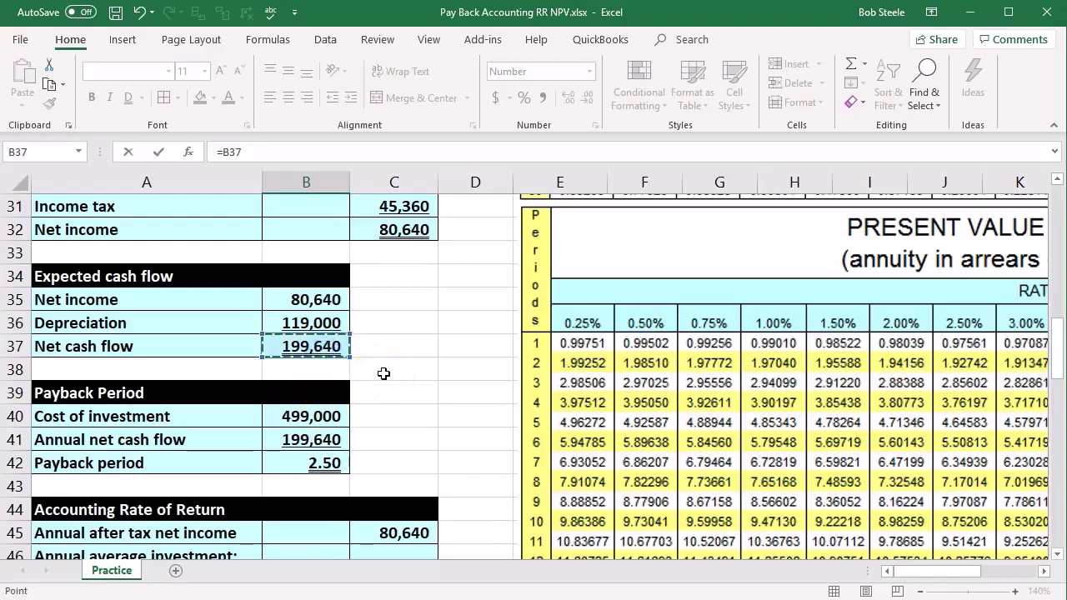
key(Return)
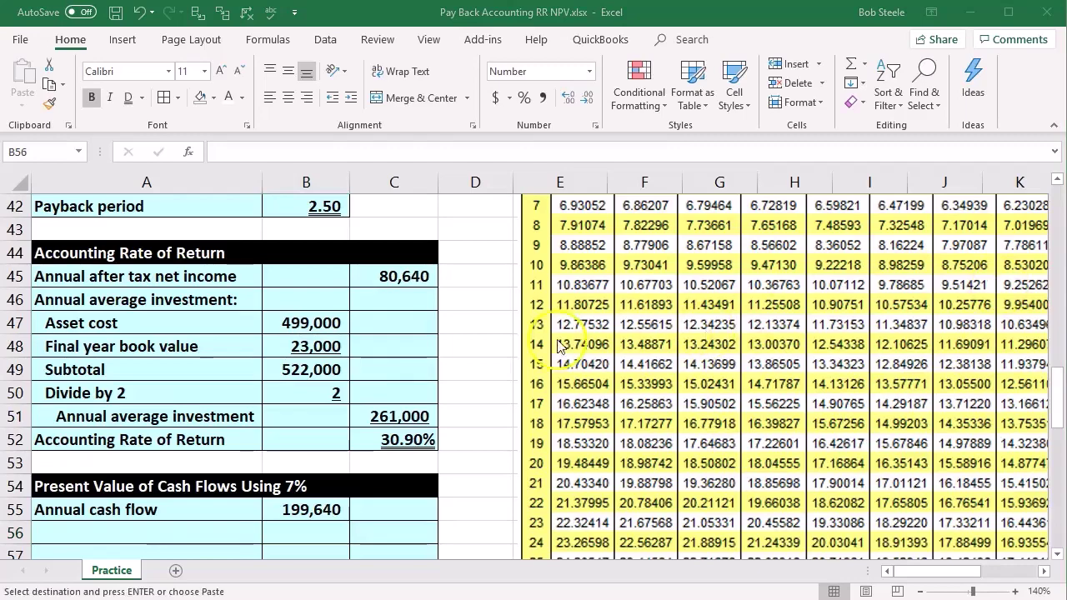
Enter the label "Present value of Annuity Chart" in A56, below the annual cash flow
click(123, 533)
text(Present value of Annuity Chart)
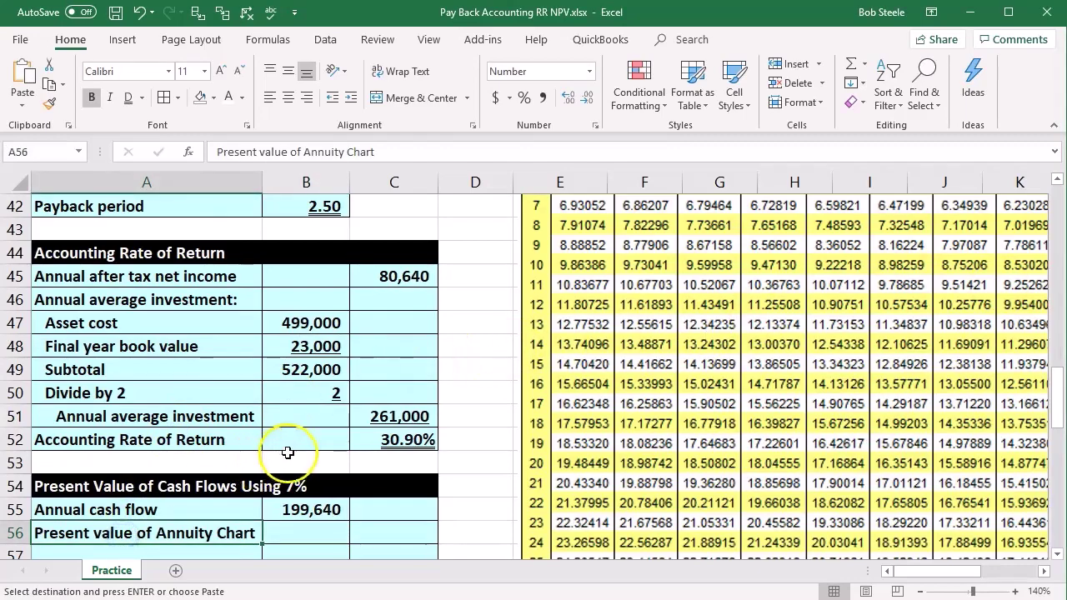
scroll(292, 441, down, 1)
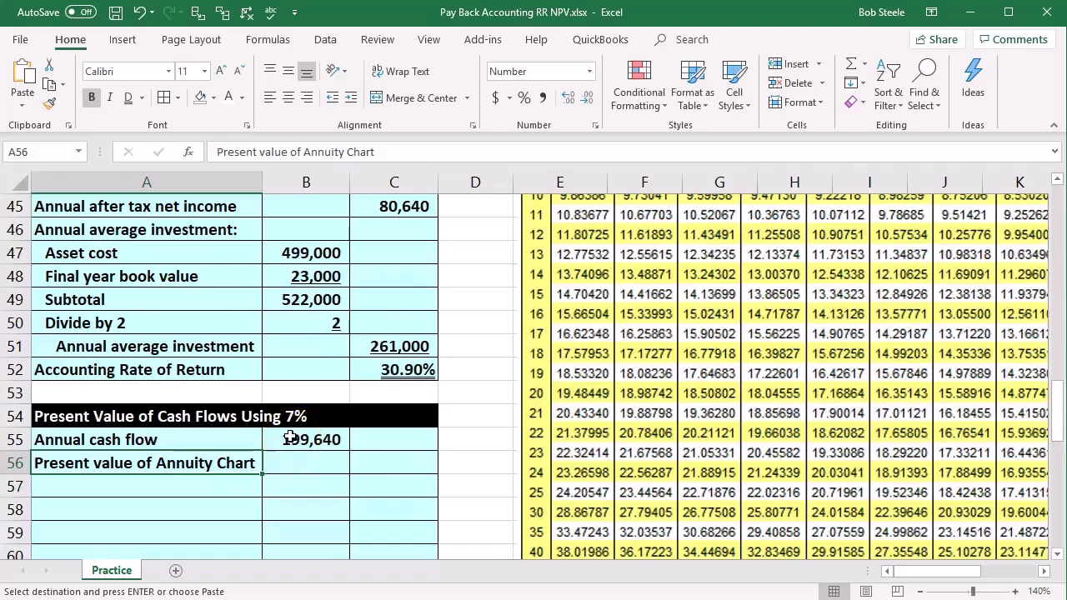
click(293, 437)
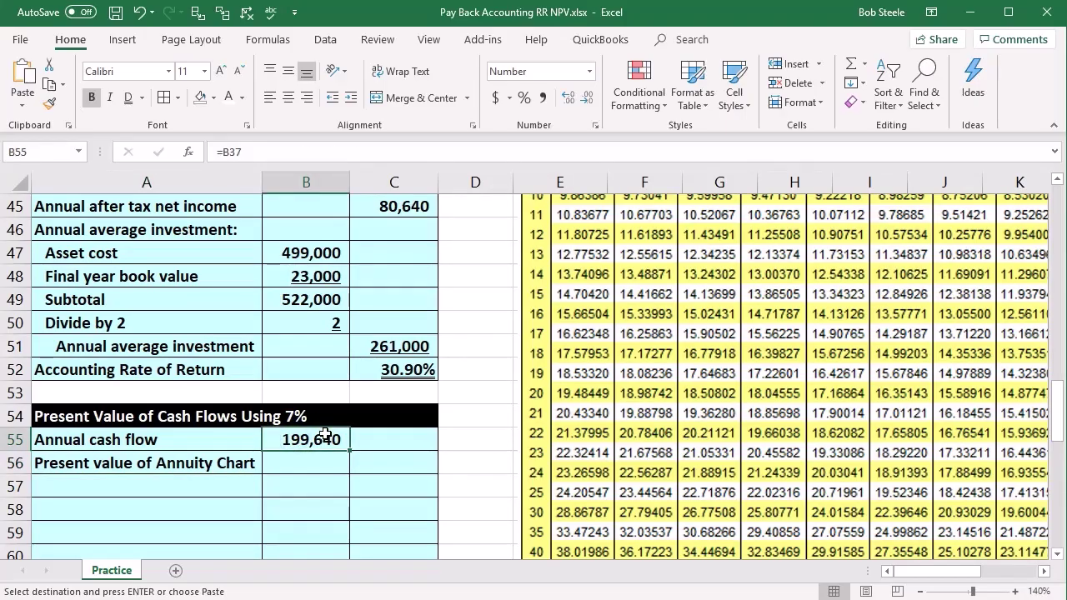
Look up the factor for four periods at 7% in the Present Value of Ordinary Annuity table
scroll(325, 435, up, 12)
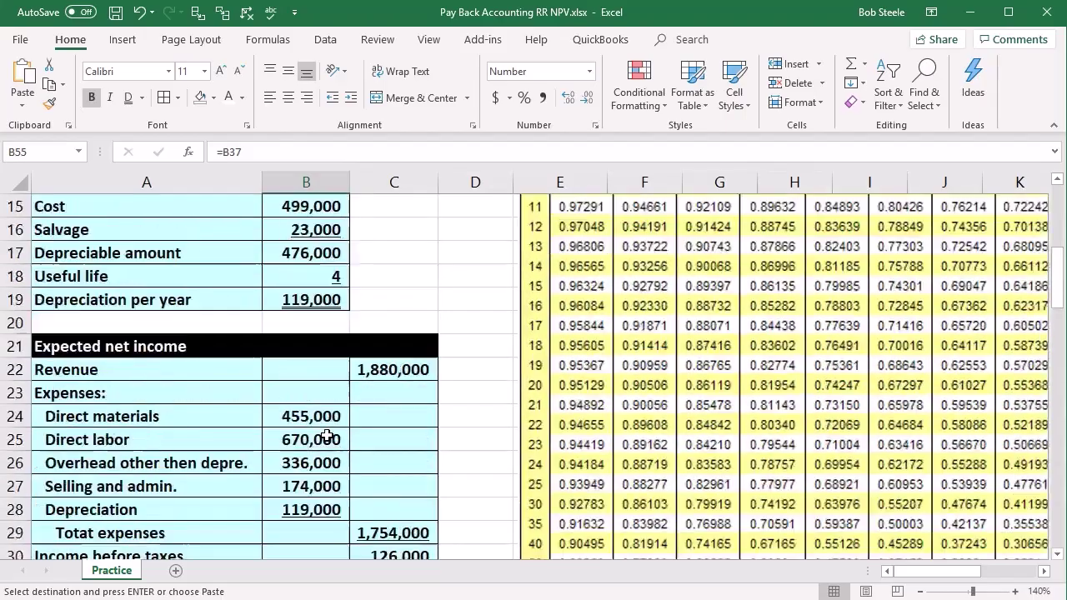
scroll(327, 437, up, 3)
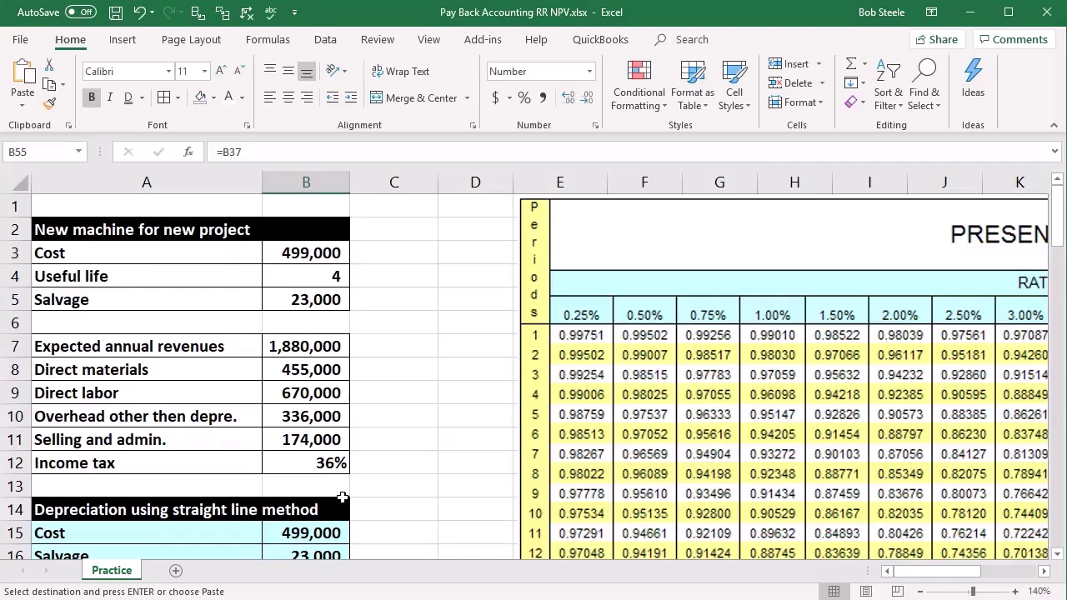
click(1043, 573)
click(1044, 573)
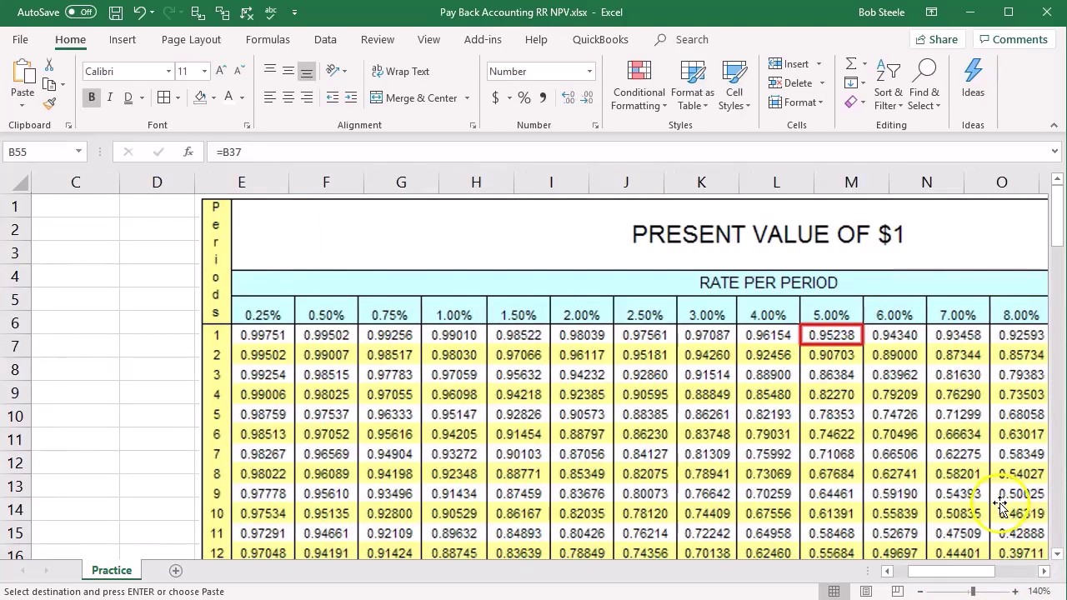
scroll(867, 352, down, 4)
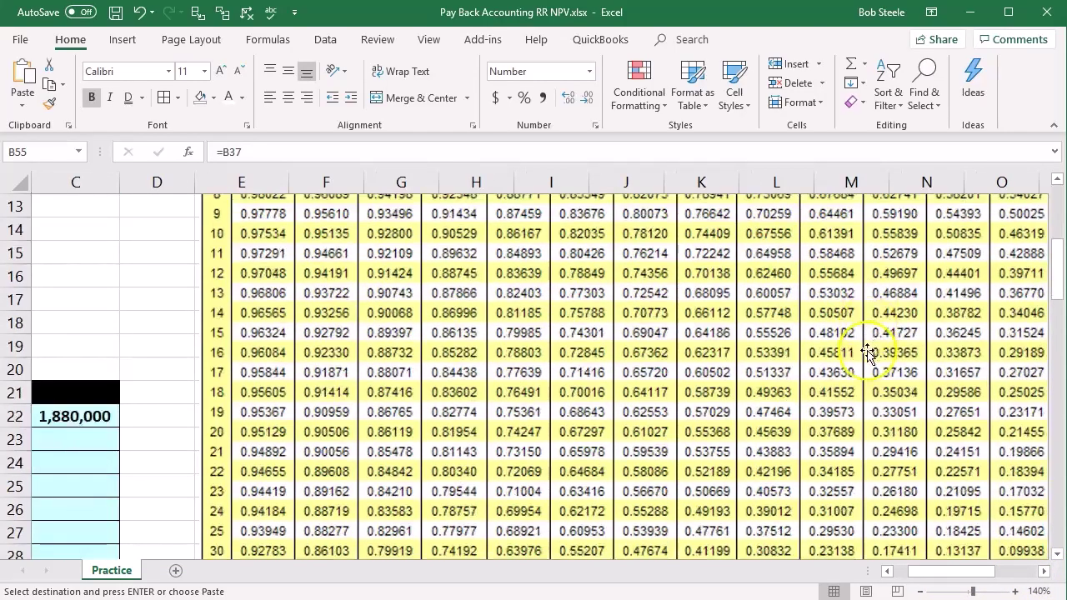
scroll(866, 352, down, 6)
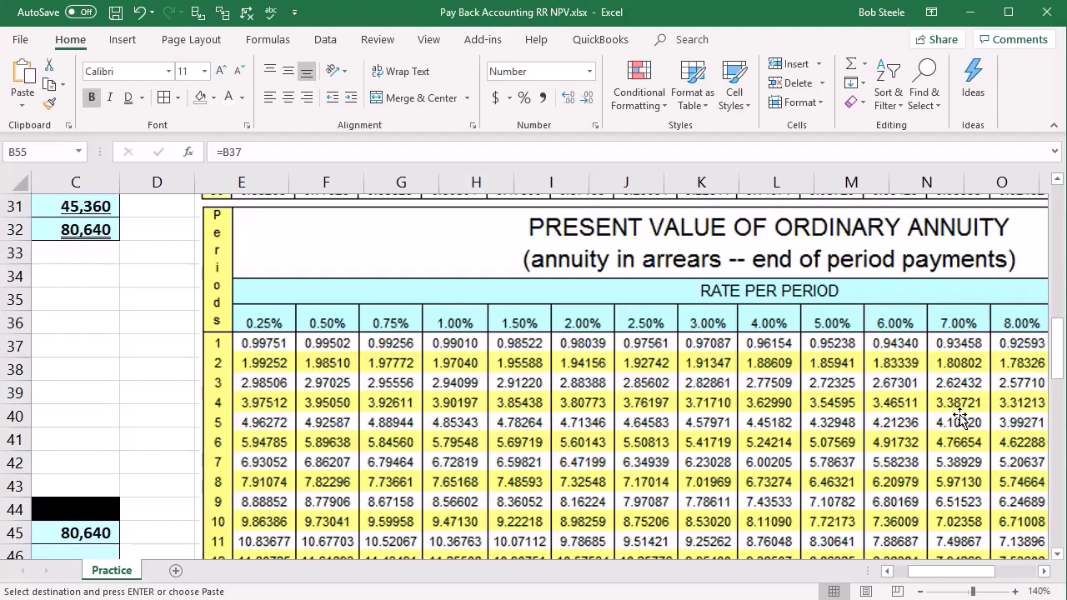
Enter the annuity factor 3.38721 in B56 beside the annuity chart label and display it with five decimal places
click(146, 444)
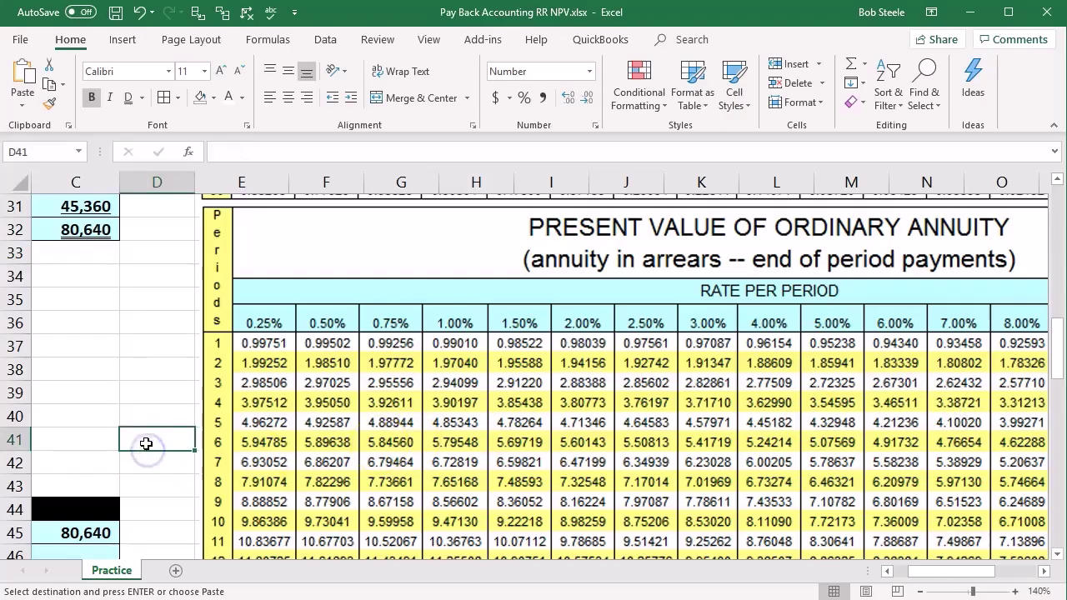
key(Left)
key(Home)
key(Down)
key(Down)
key(Down)
key(Down)
key(Down)
key(Down)
key(Down)
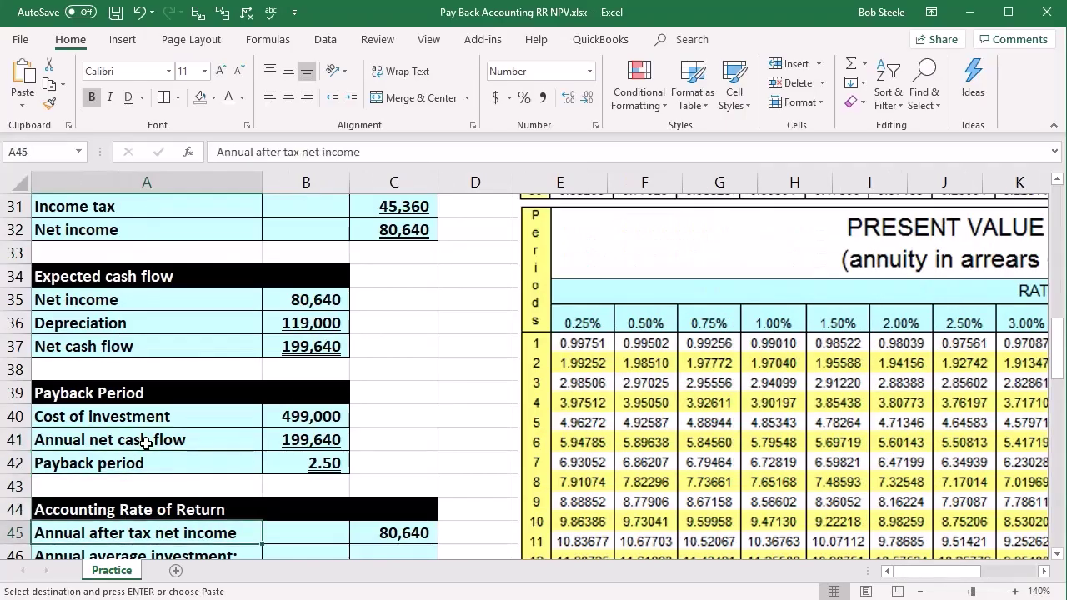
key(Down)
key(Down)
key(Down)
key(Down)
key(Down)
key(Down)
key(Down)
key(Down)
key(Down)
key(Down)
key(Down)
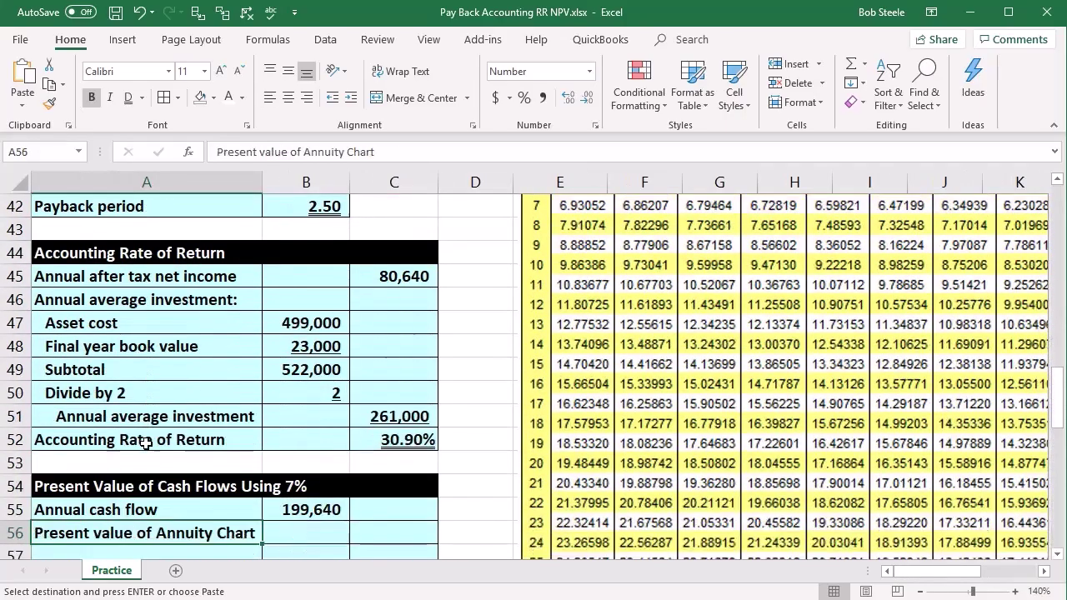
key(Right)
key(Up)
key(Up)
key(Up)
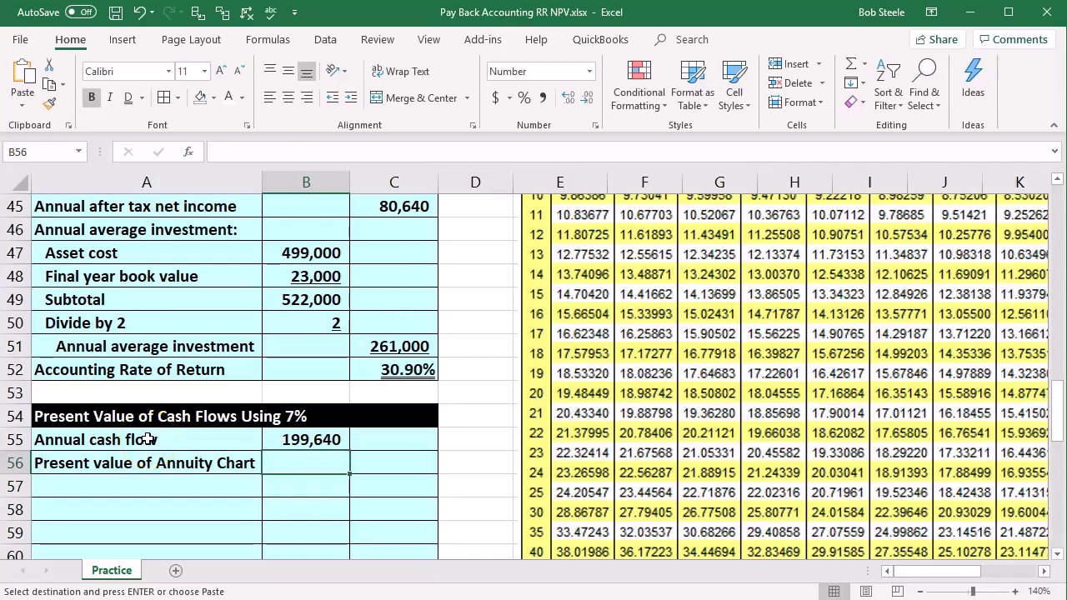
text(3.387)
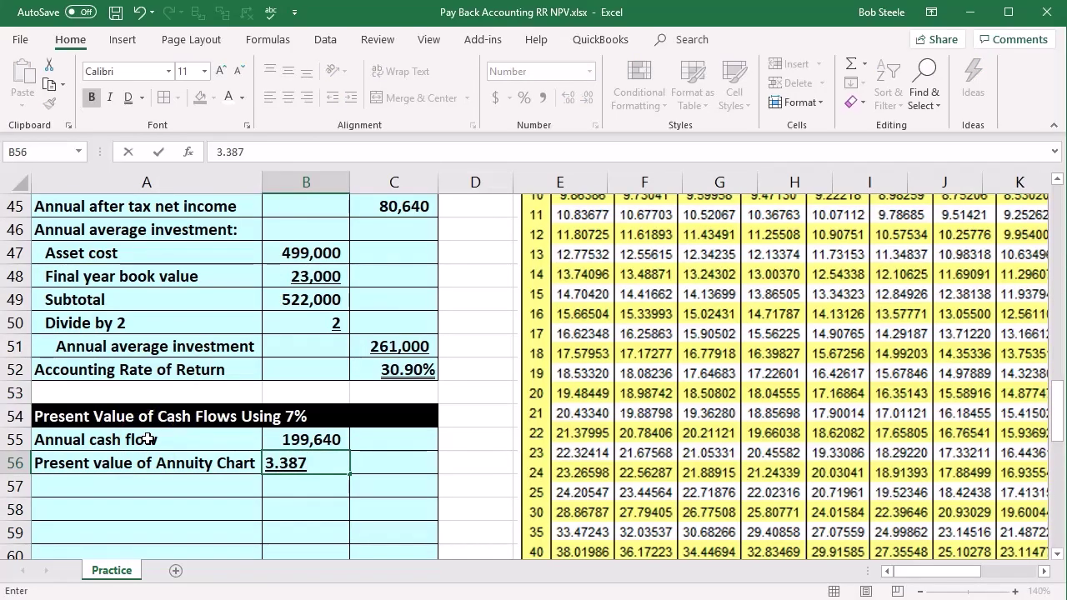
text(21)
key(Return)
key(Up)
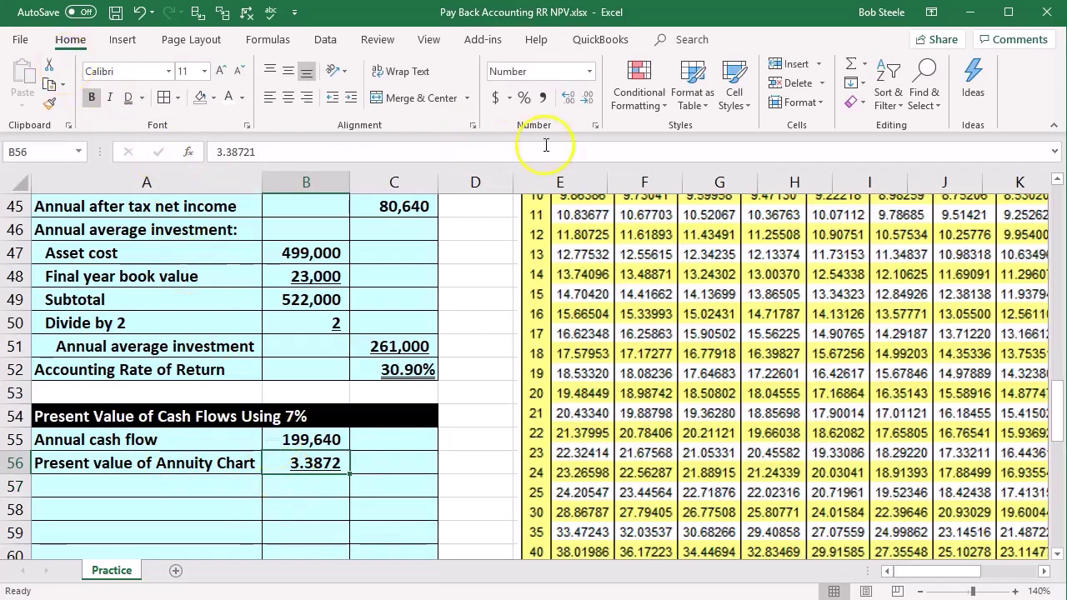
click(567, 98)
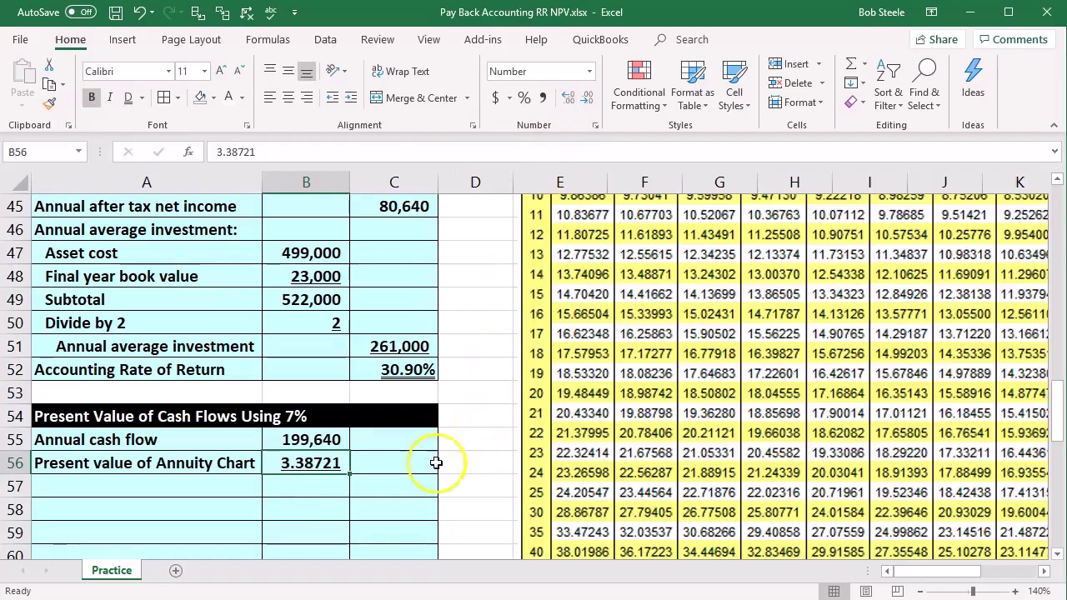
Multiply the annual cash flow by the annuity factor in C57 with =B55*B56 and label A57 "Present value of annual cash flows"
click(408, 486)
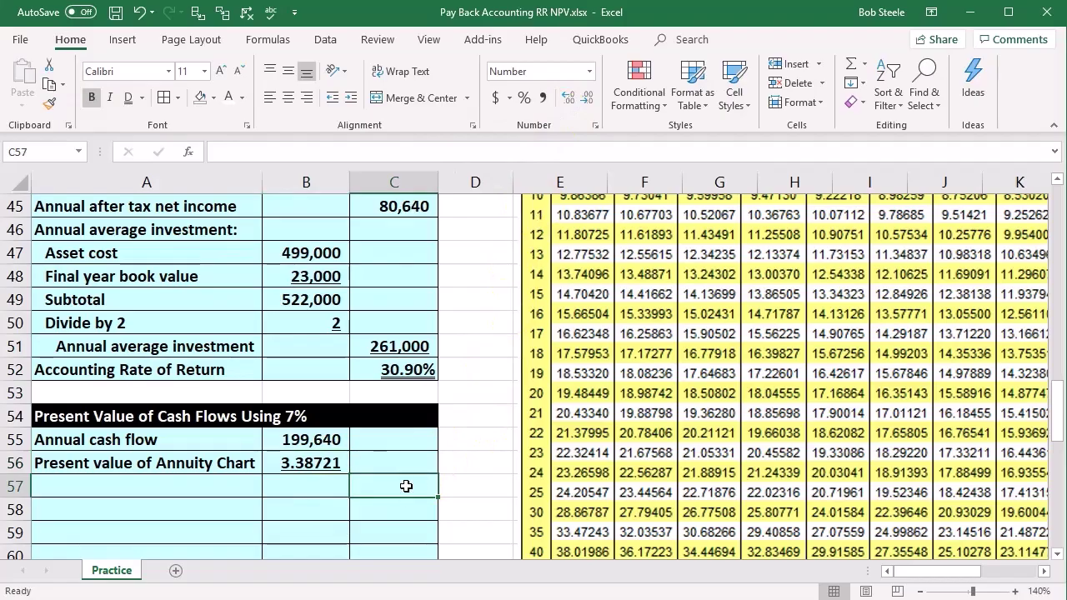
text(=)
click(312, 439)
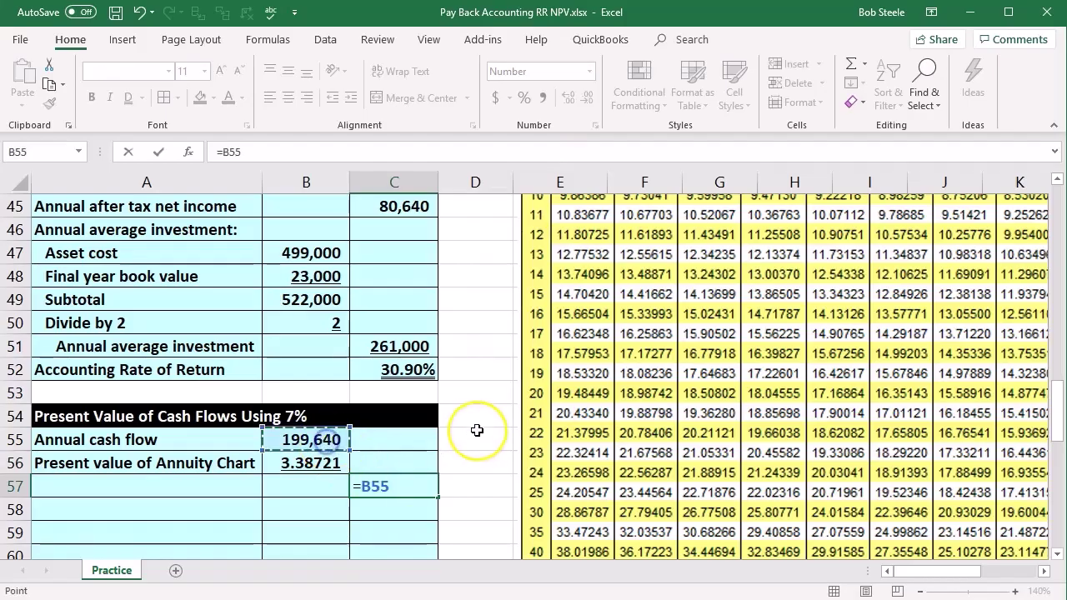
text(*)
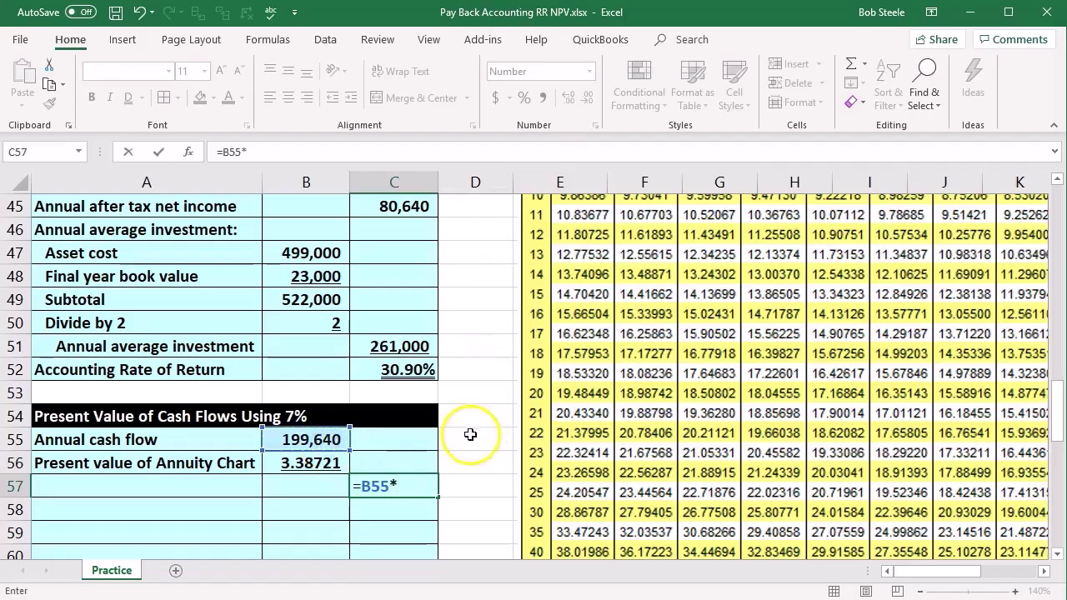
click(315, 462)
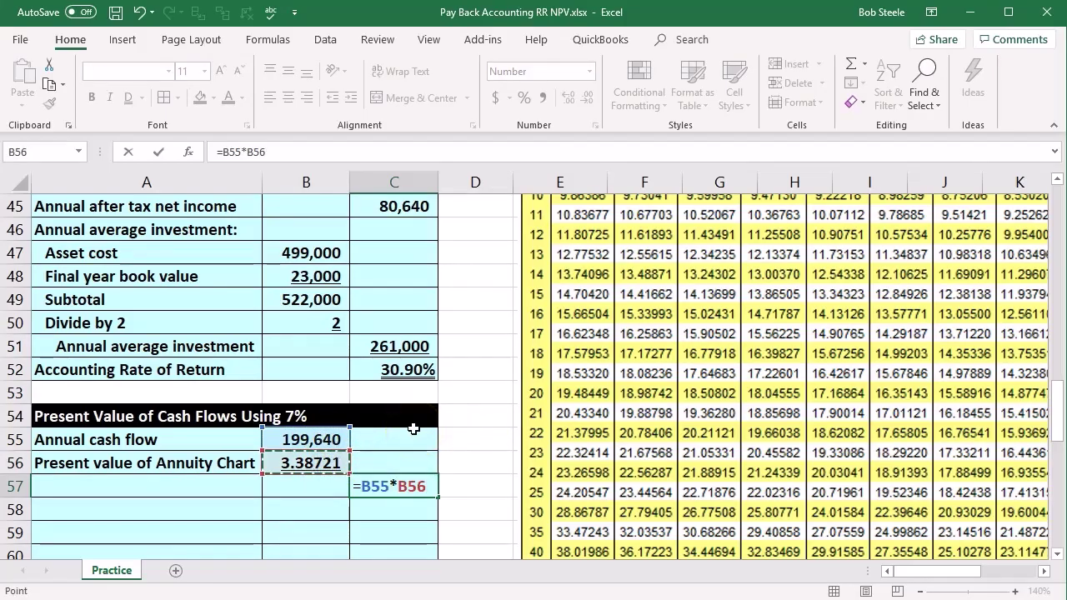
key(Return)
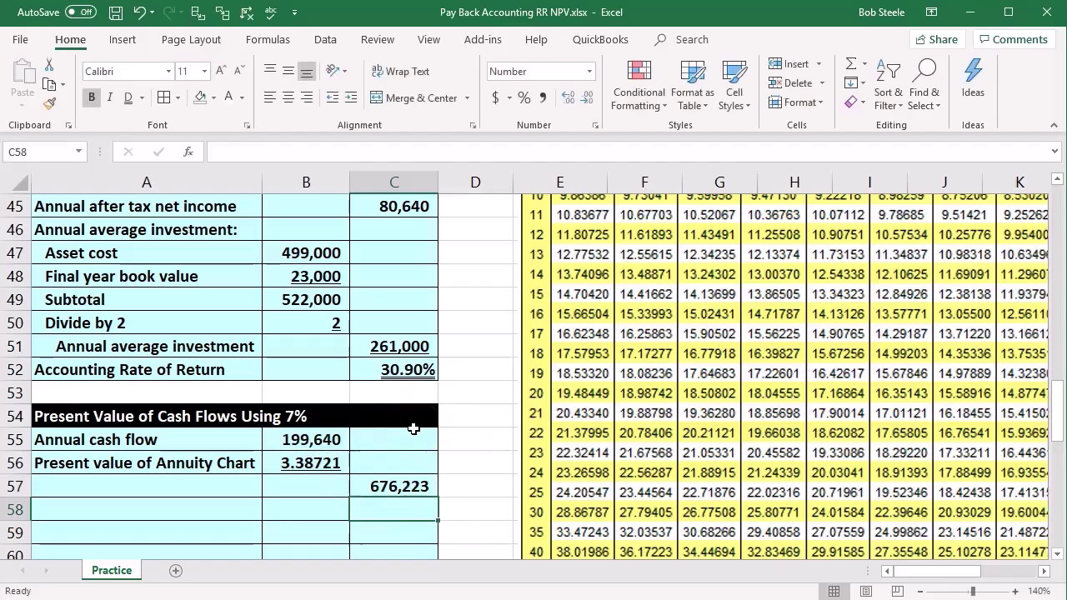
click(420, 485)
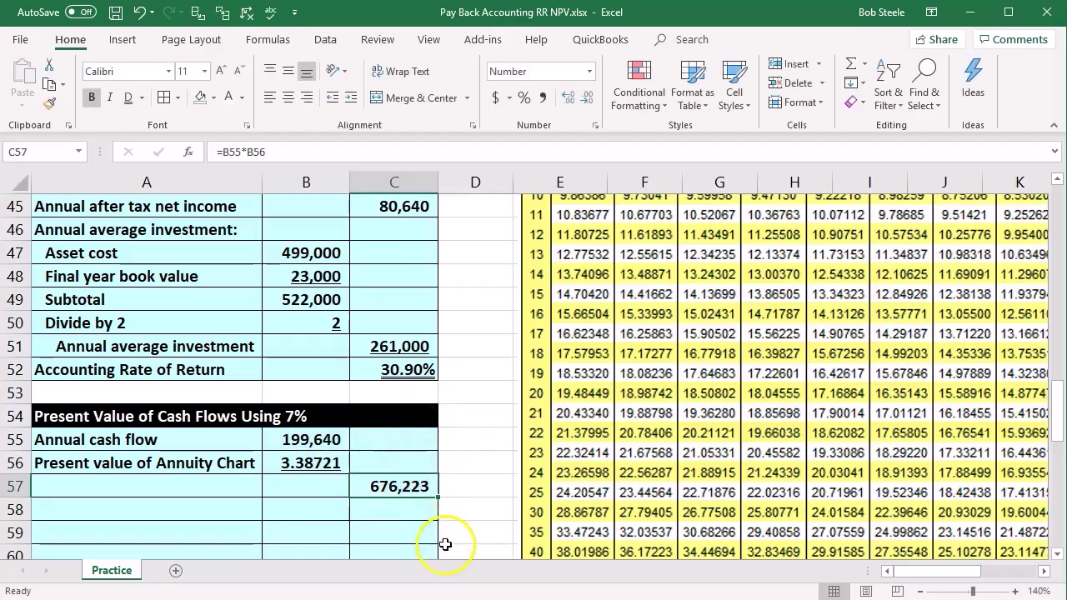
click(312, 465)
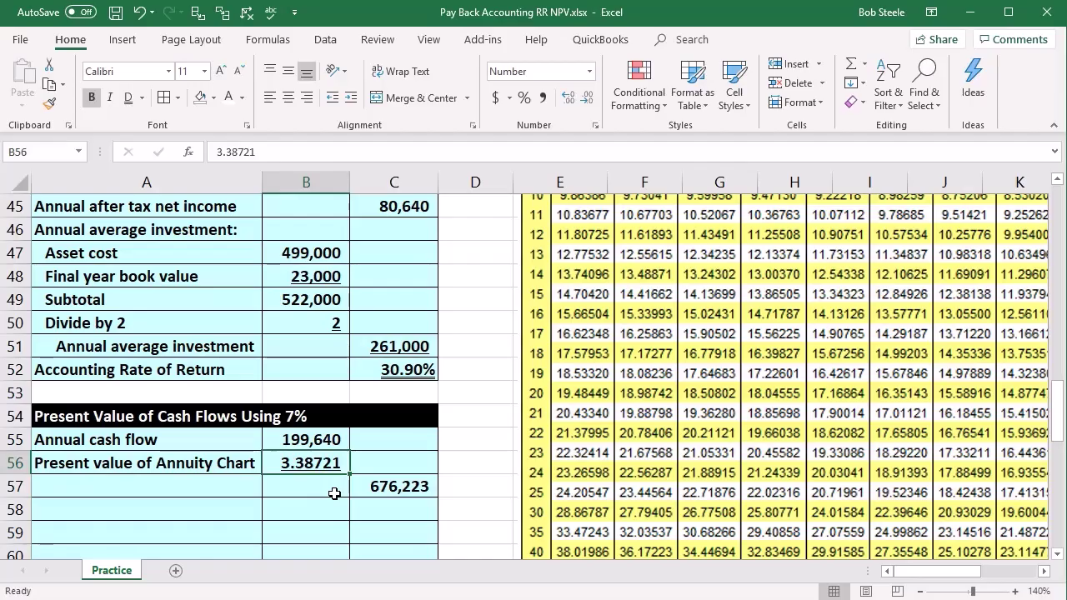
click(328, 449)
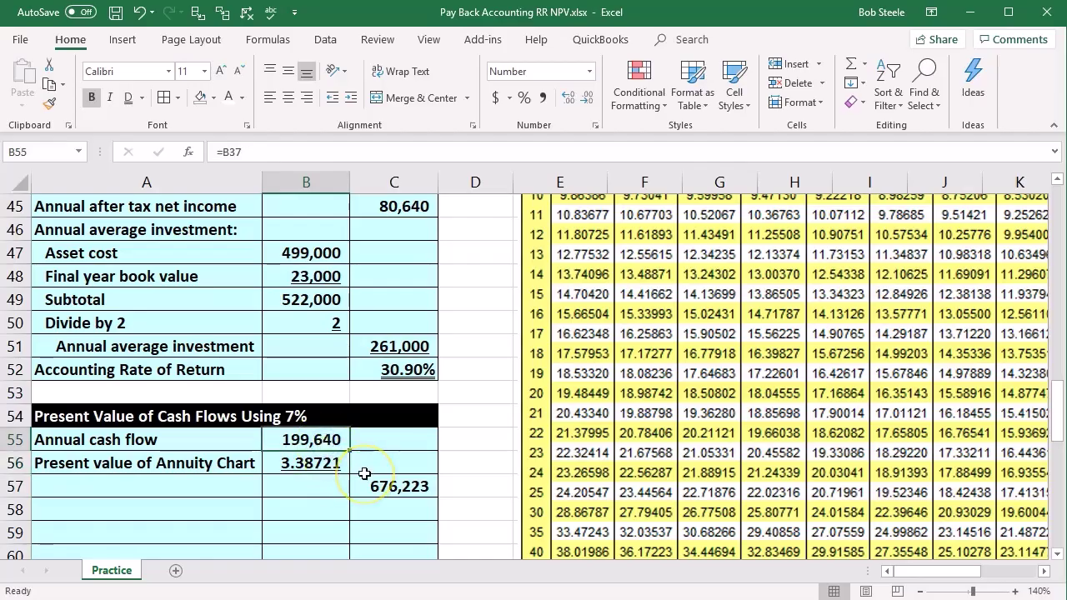
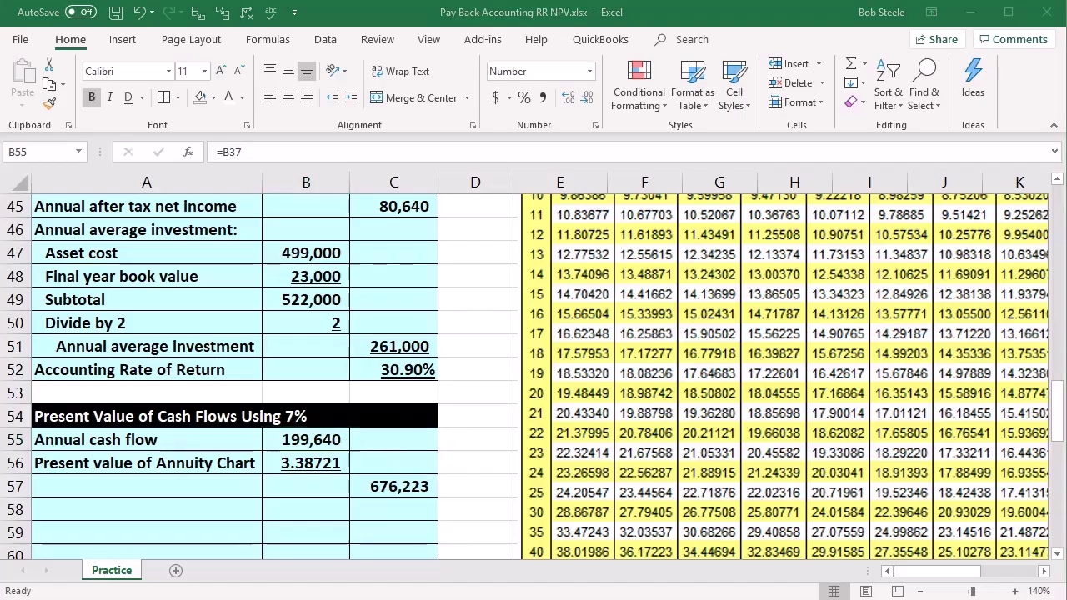
click(159, 485)
text(Present value of annual cash flows)
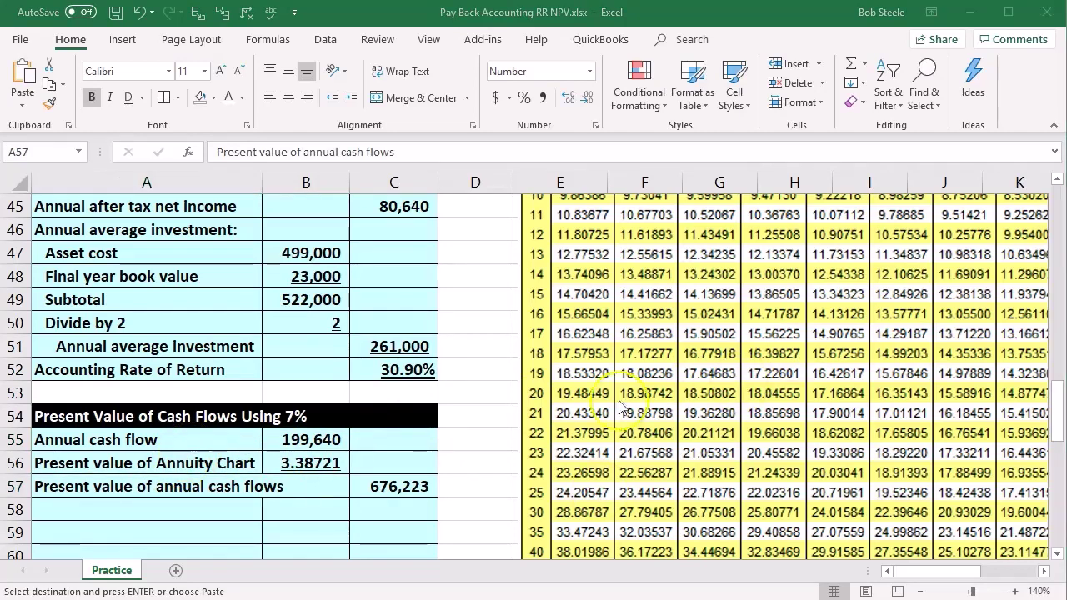
Enter the label "Salvage value" in A58 and link its amount in B58 to the machine's salvage with =B5
click(188, 503)
text(Salvage value)
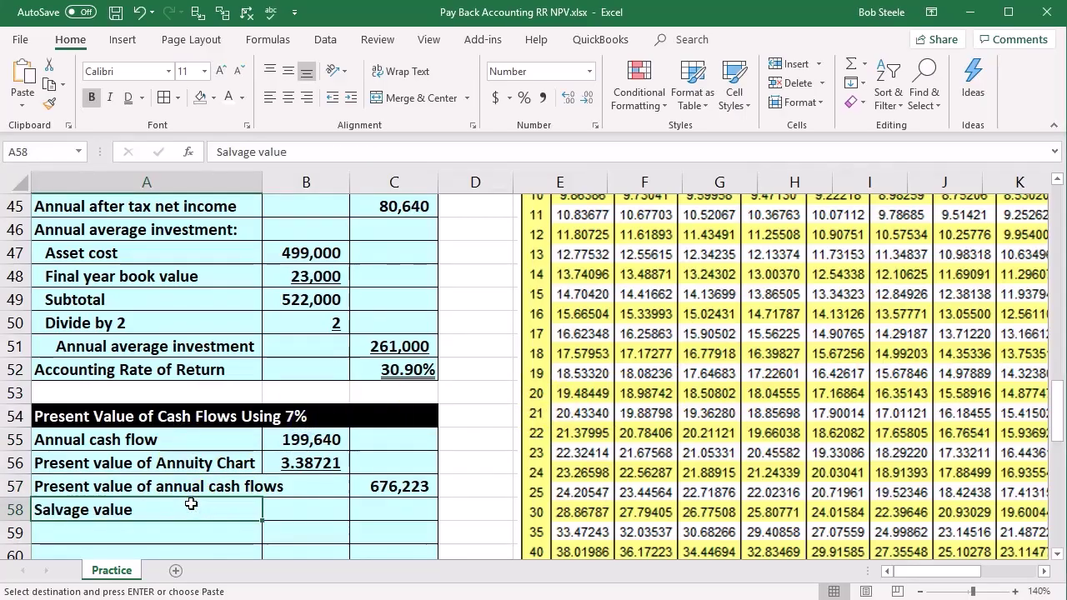
key(Tab)
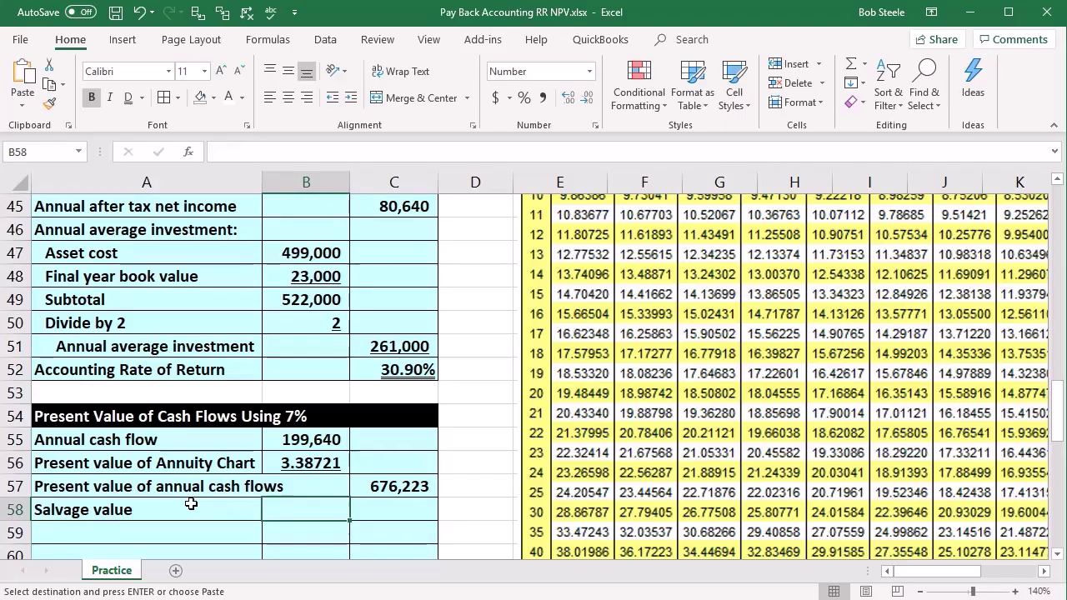
text(=)
scroll(191, 503, up, 15)
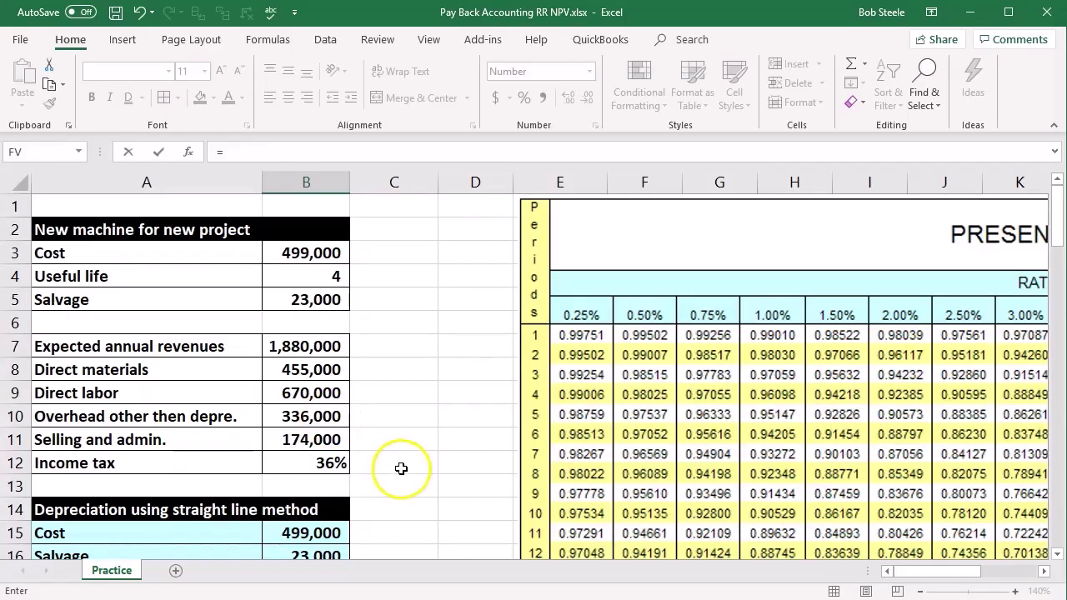
click(282, 294)
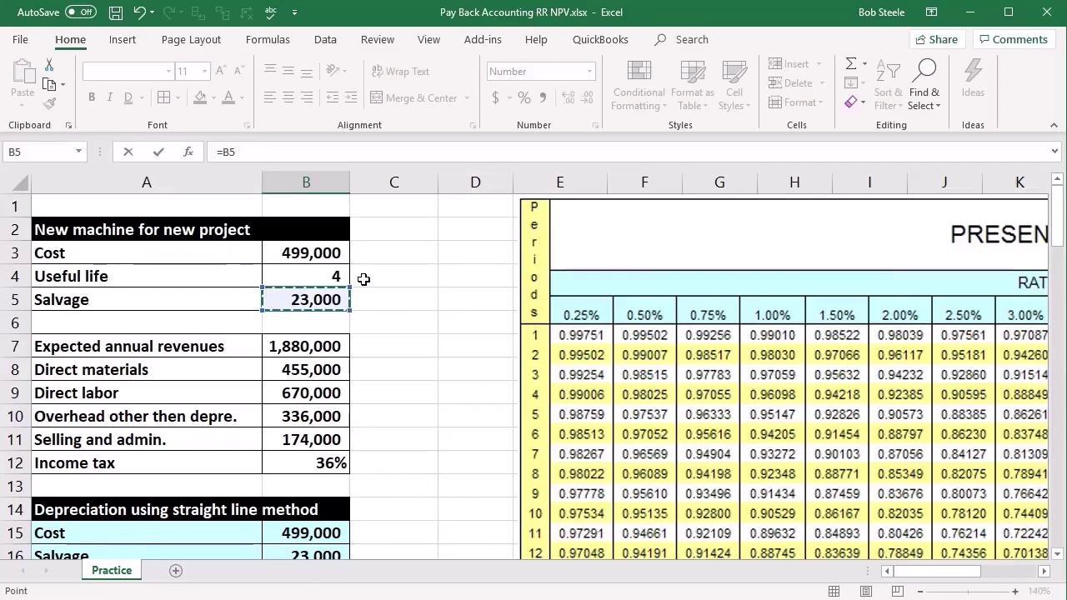
key(Return)
Enter the label "Present value of one" in A59, below the salvage value
scroll(403, 500, down, 1)
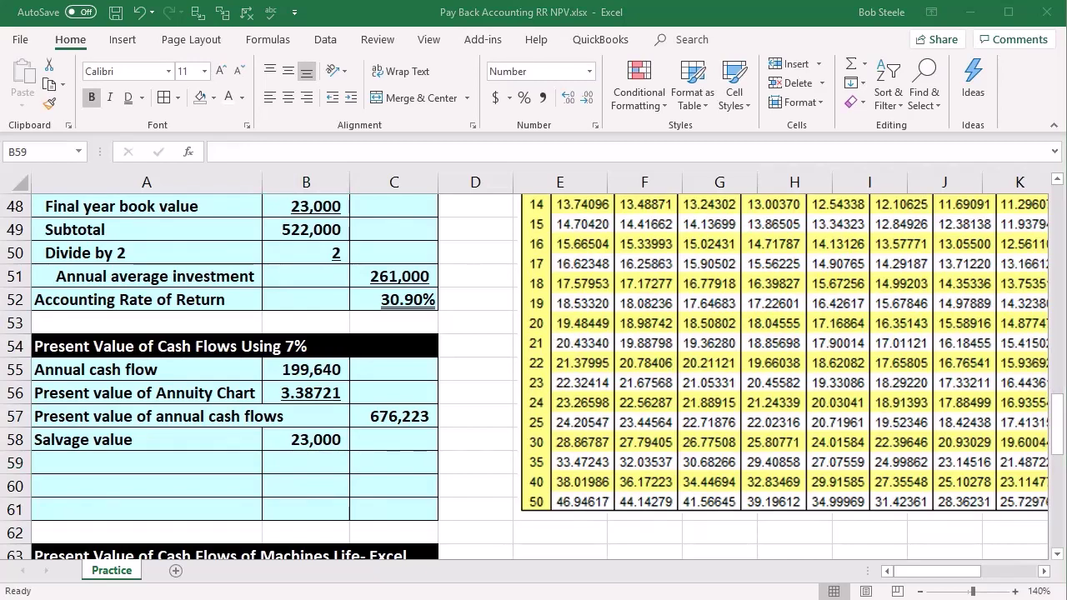
key(ctrl+c)
click(148, 460)
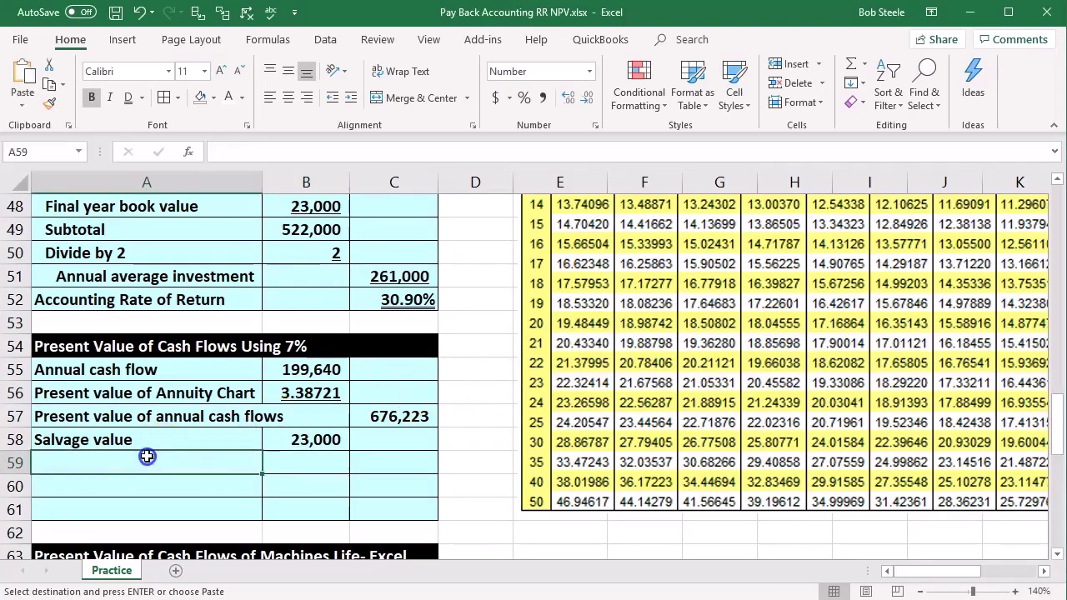
key(ctrl+v)
Look up the factor for four periods at 7% in the Present Value of $1 table
drag(944, 574, 963, 574)
scroll(733, 483, up, 6)
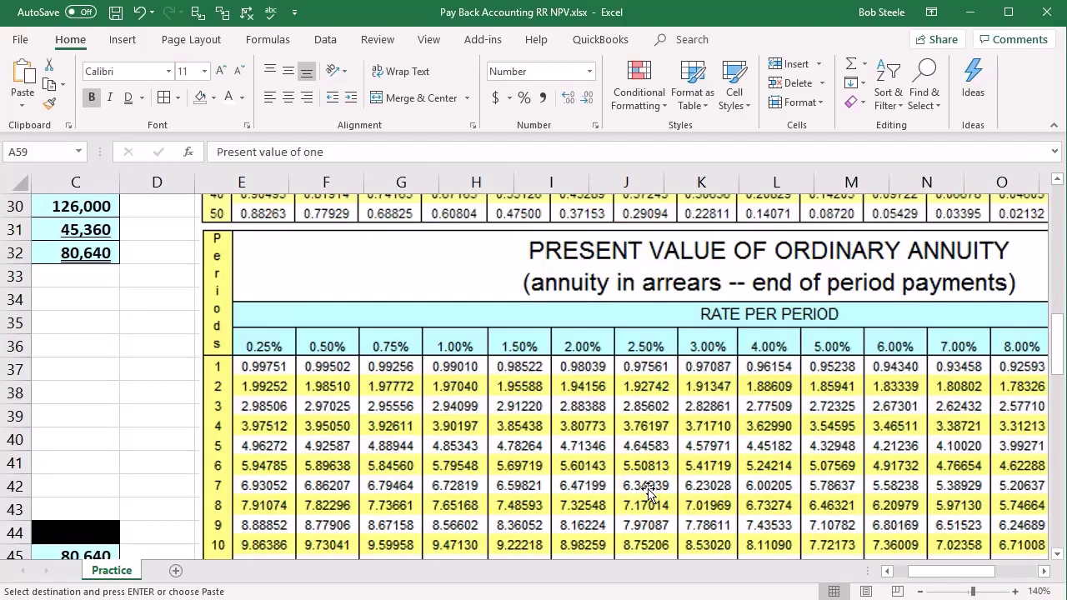
scroll(648, 492, up, 3)
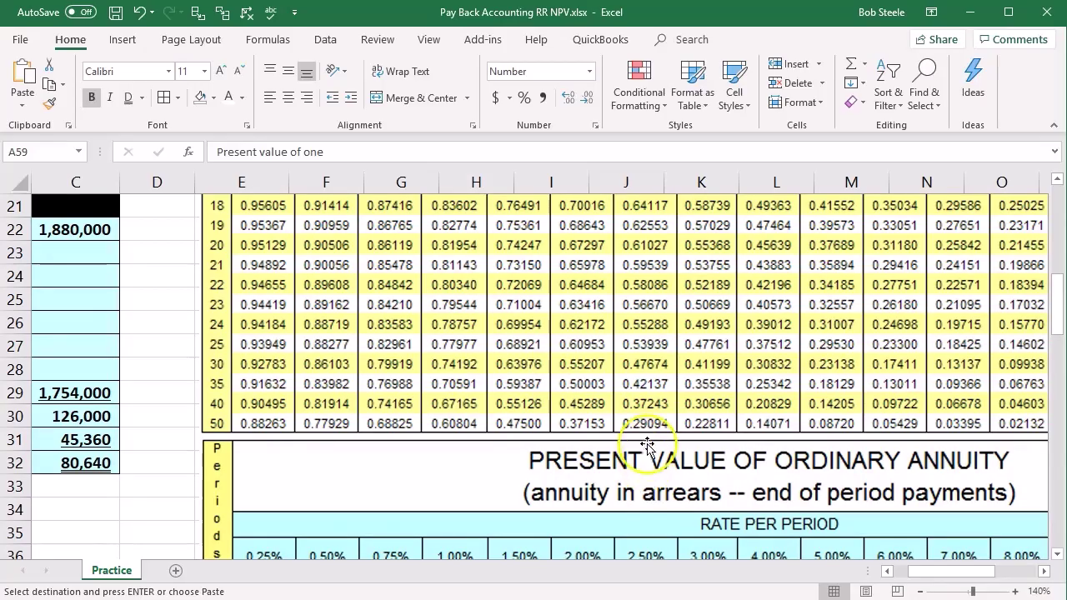
scroll(625, 437, up, 2)
scroll(627, 439, up, 5)
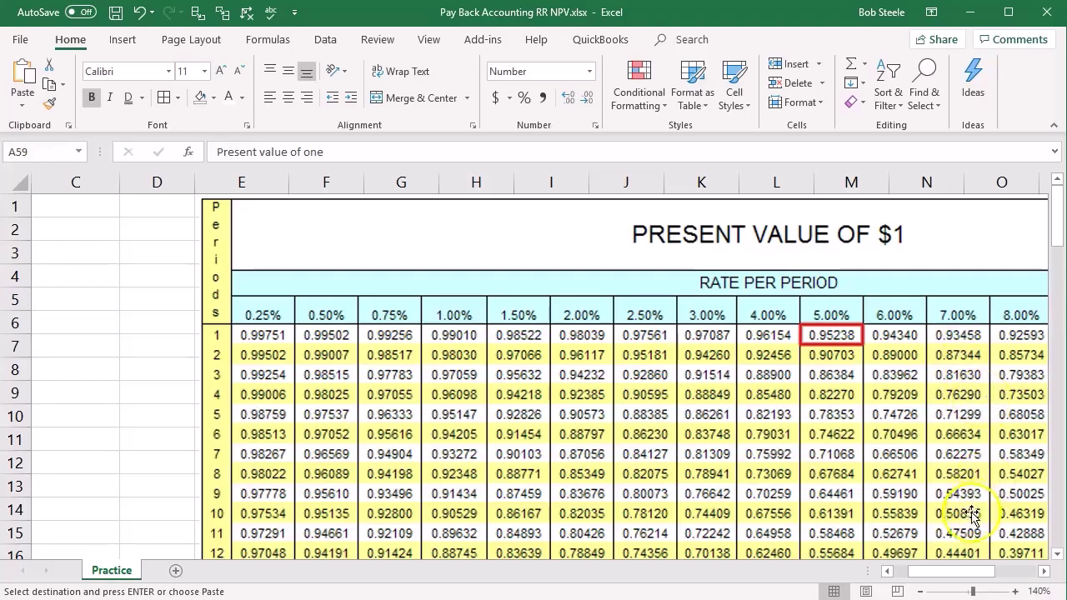
Enter the present value of one factor .7629 in cell B59
drag(950, 572, 905, 574)
click(386, 458)
scroll(383, 455, down, 13)
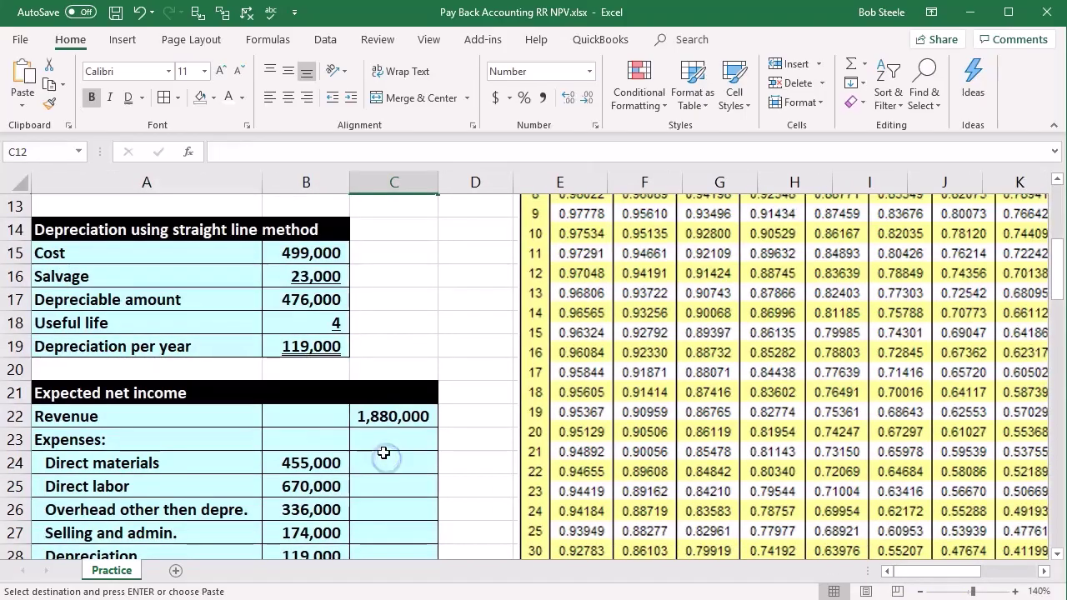
scroll(383, 454, down, 3)
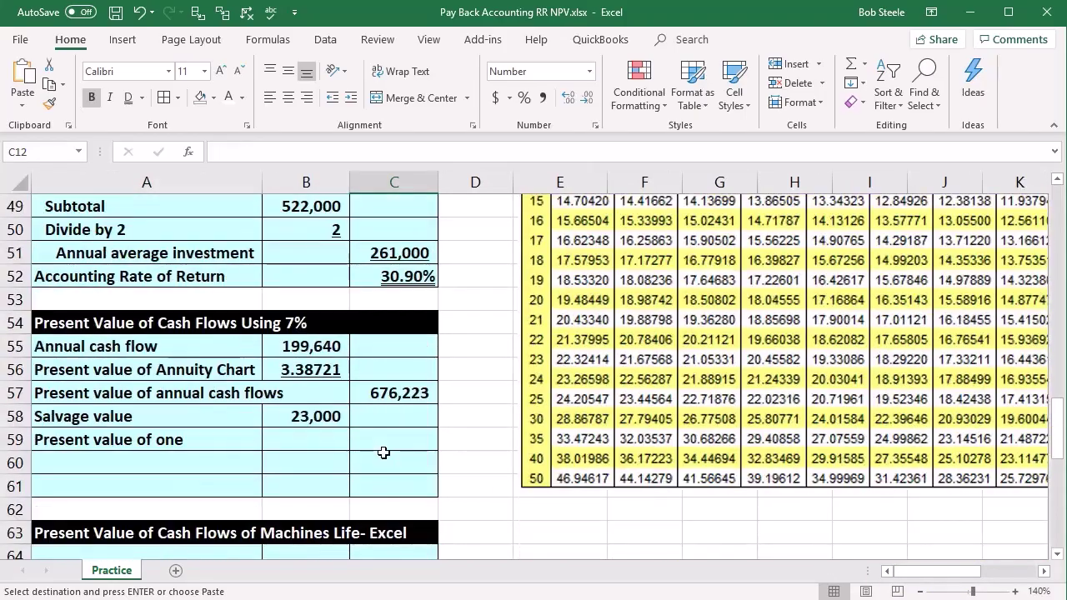
click(310, 440)
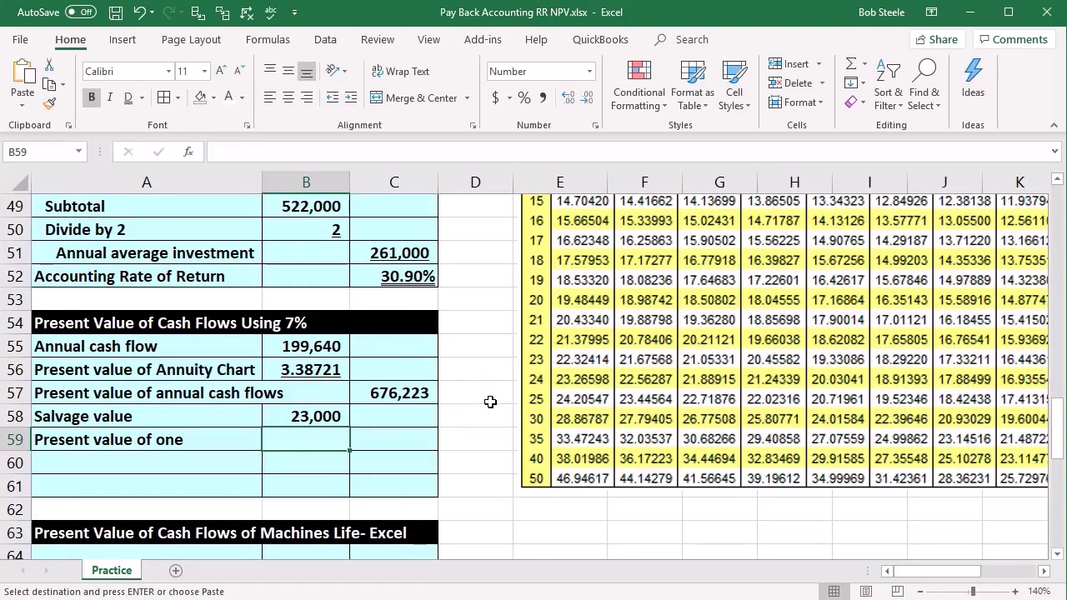
key(Escape)
text(.76)
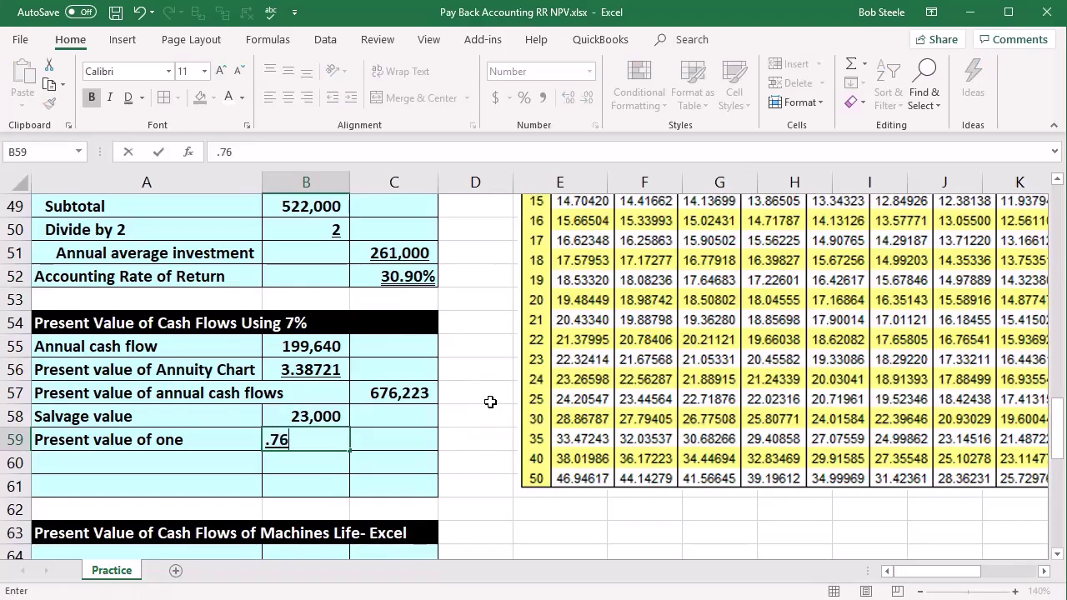
text(29)
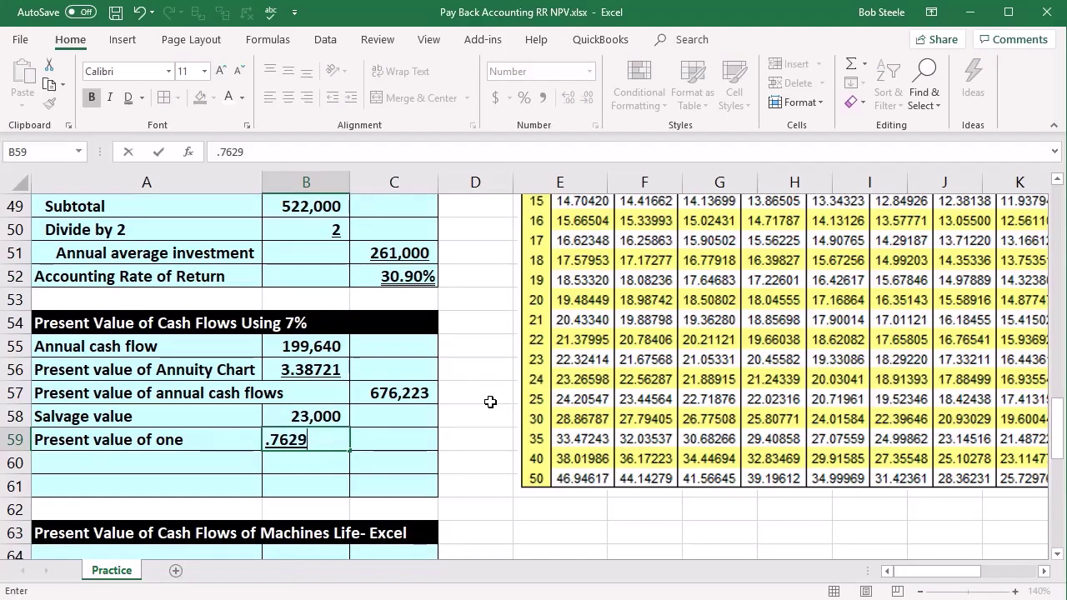
key(ctrl+Return)
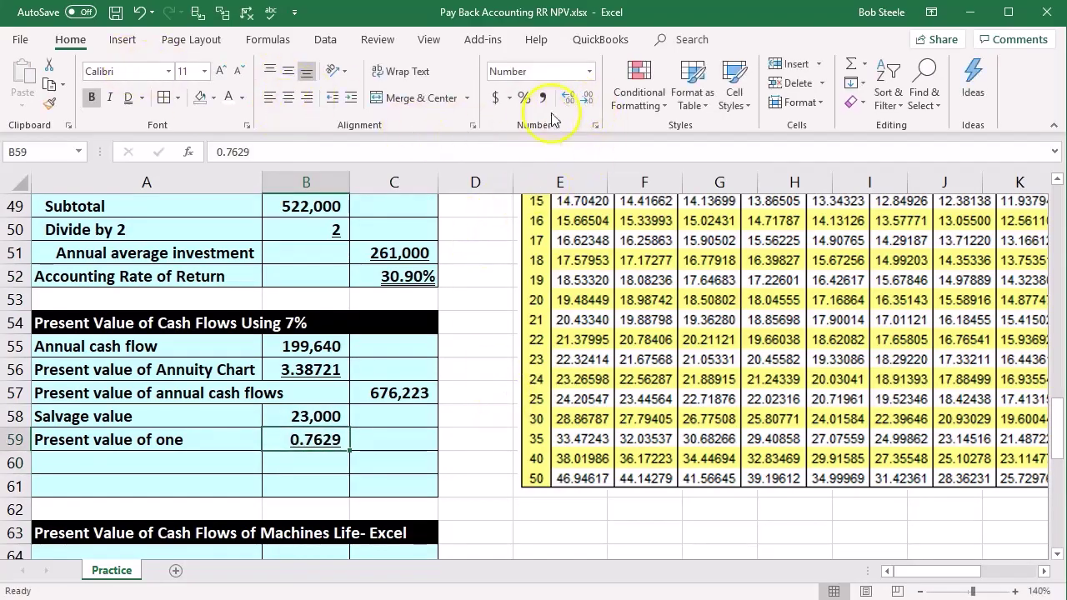
Format the present value of one factor in B59 to show five decimal places
click(586, 98)
click(569, 98)
click(569, 97)
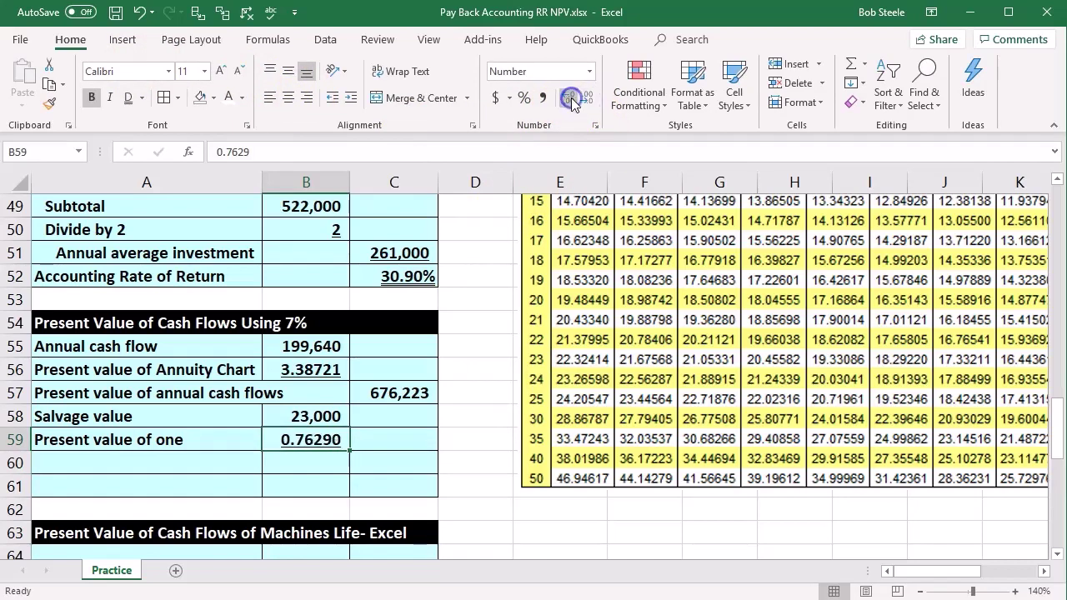
Calculate the salvage's present value in C60 by multiplying the salvage value by its factor with =B58*B59
click(385, 461)
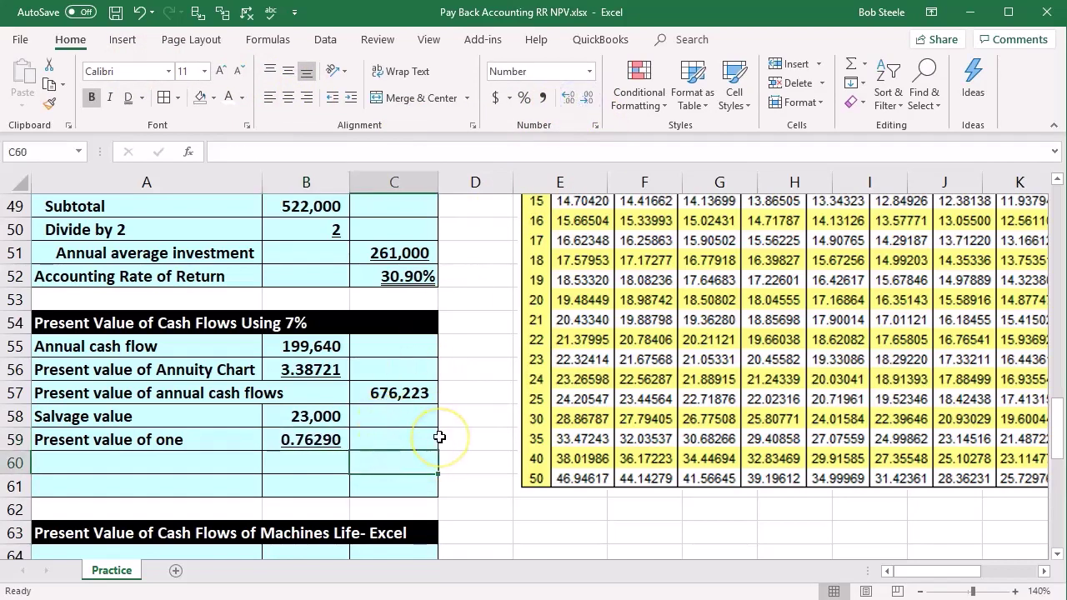
text(=)
click(334, 420)
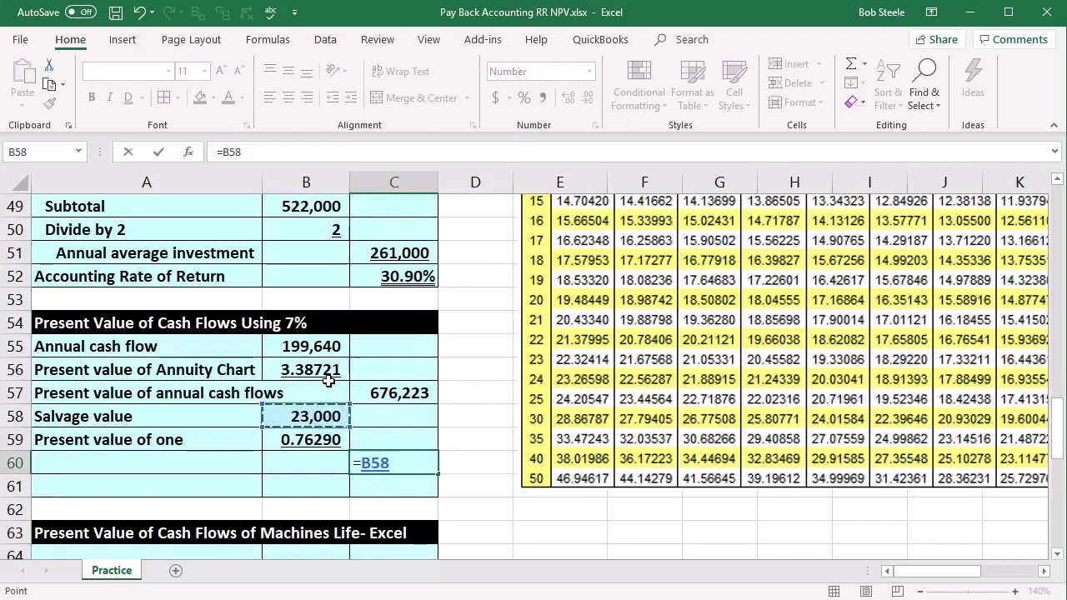
text(*)
click(323, 435)
key(Return)
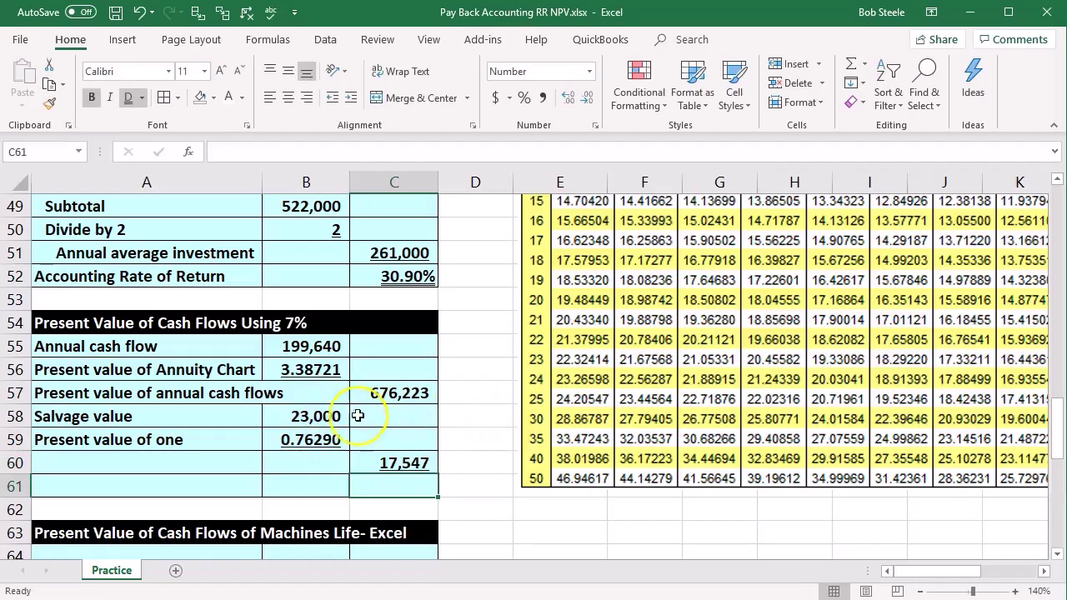
click(313, 438)
click(385, 454)
click(323, 415)
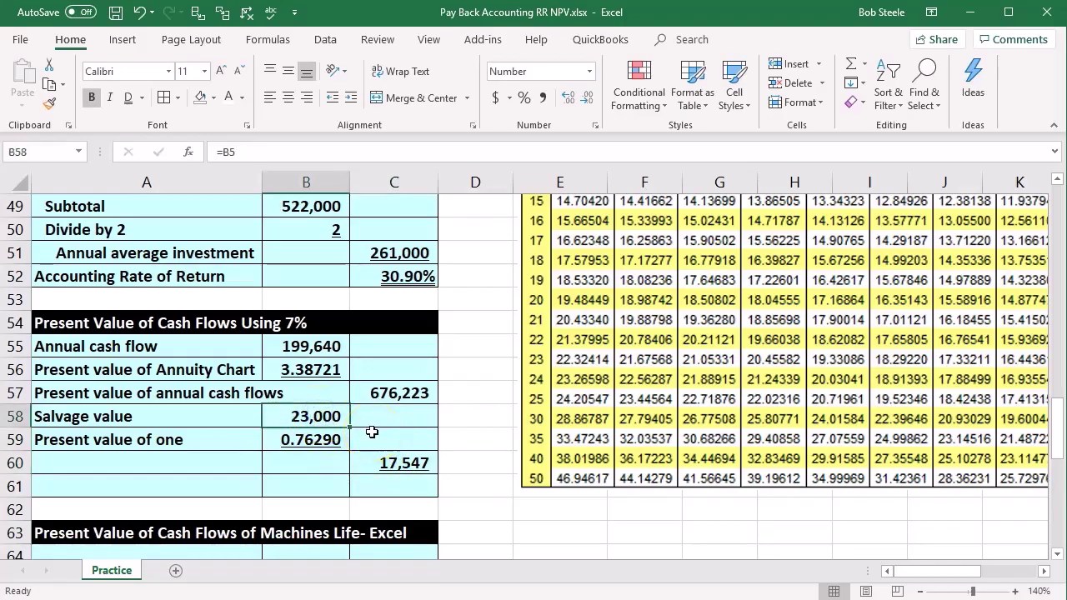
click(285, 345)
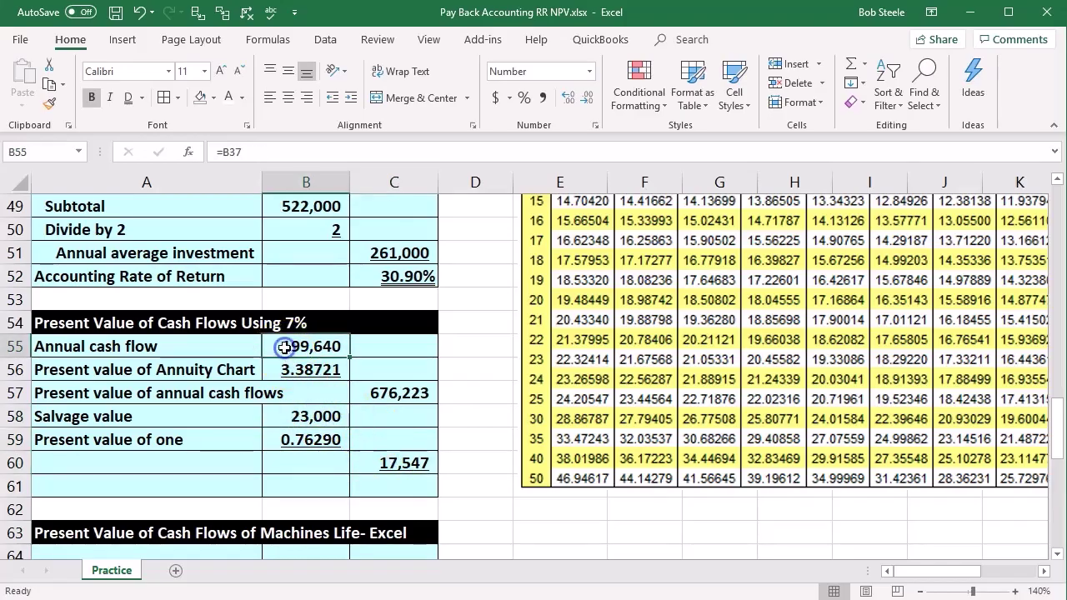
click(300, 414)
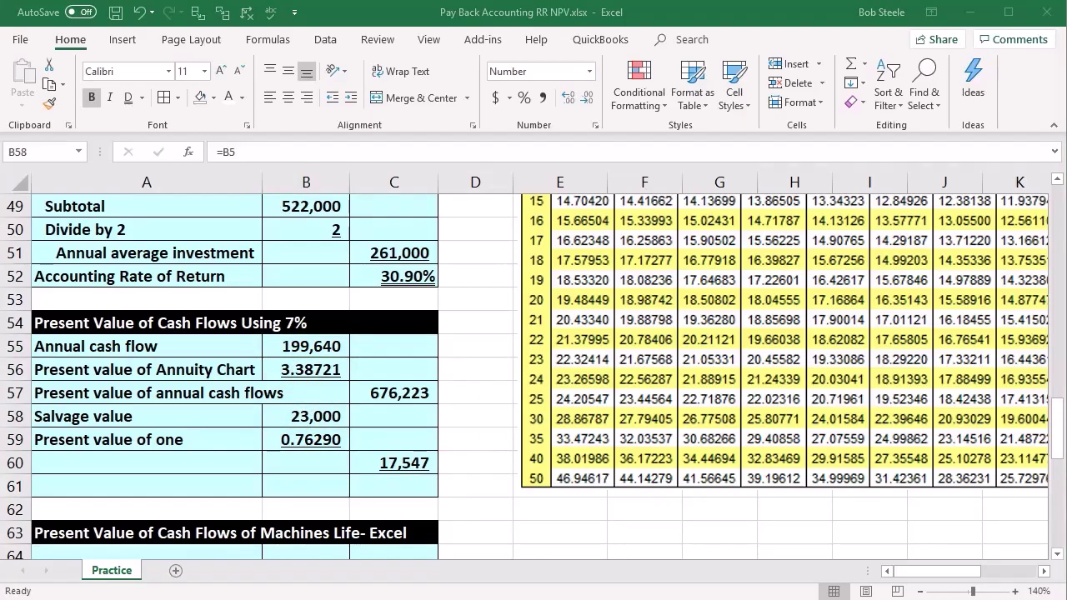
Label A60 "Present value of salvage" and A61 "Total present value"
key(ctrl+c)
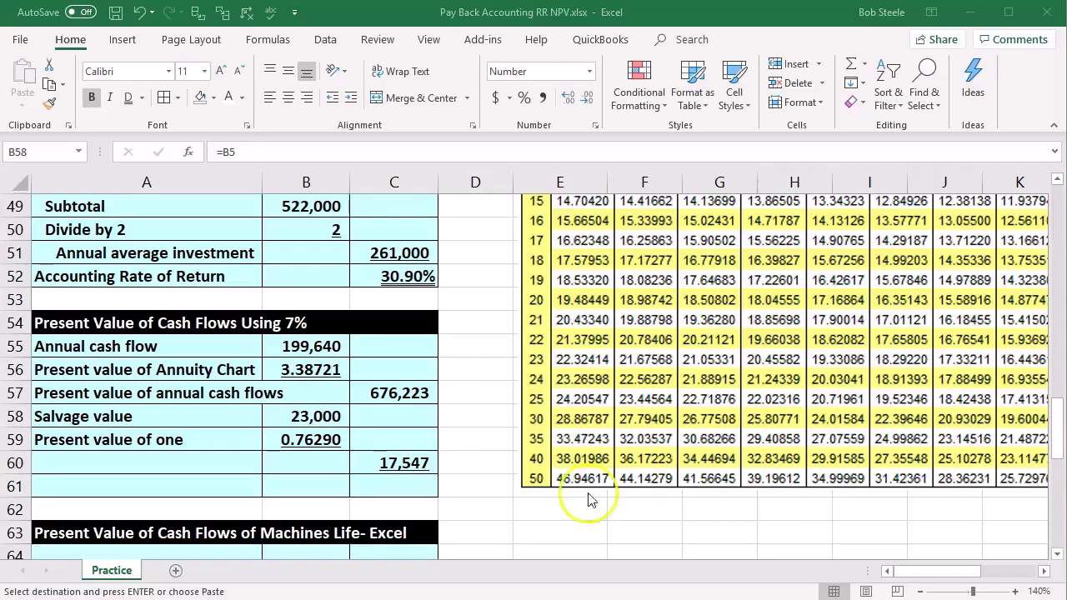
click(175, 459)
key(ctrl+v)
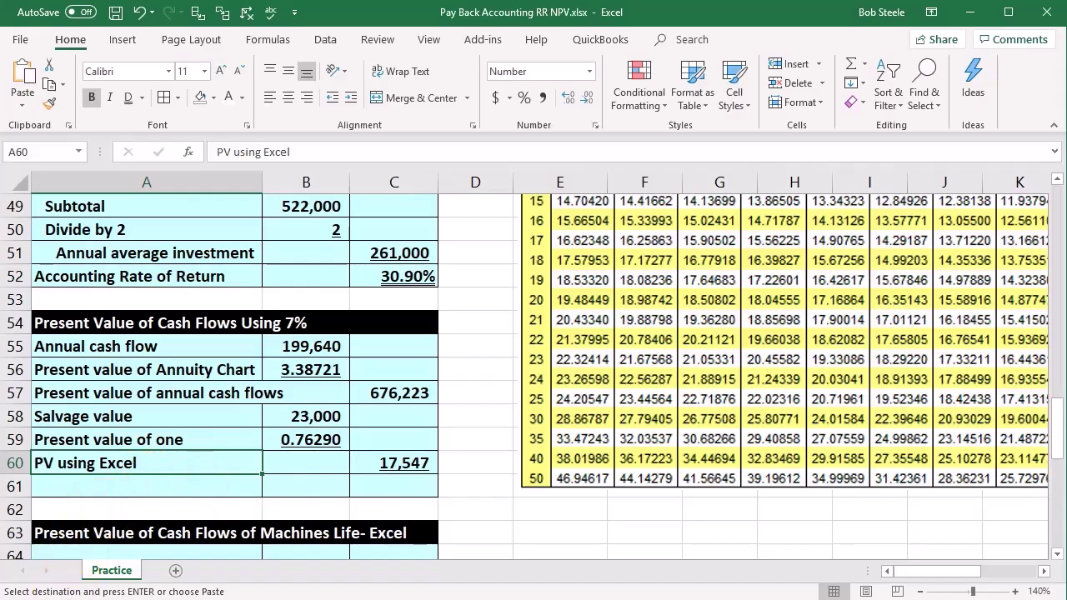
key(ctrl+z)
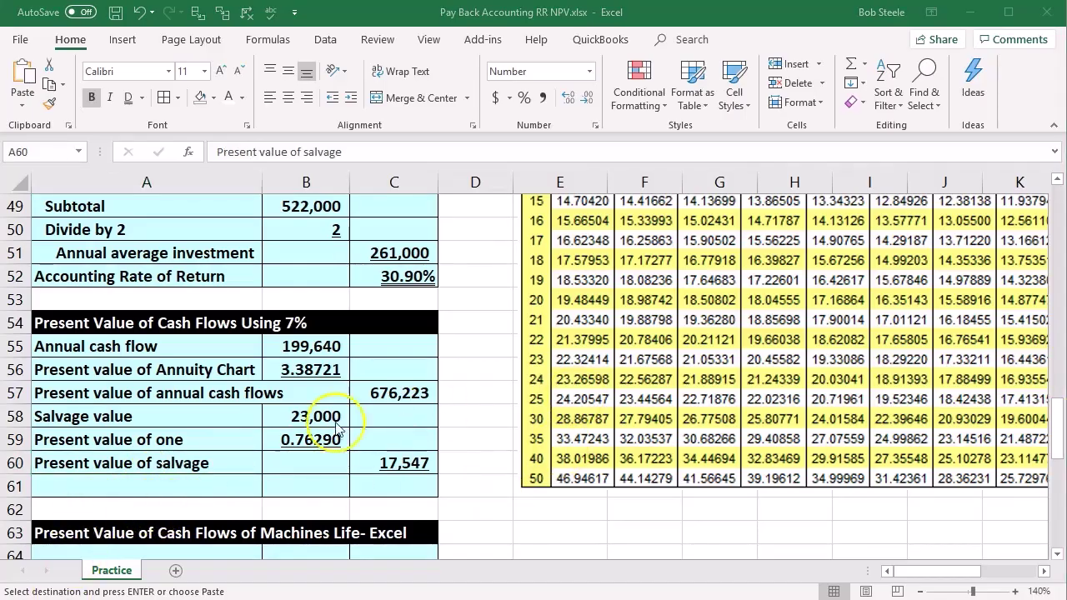
click(241, 465)
click(178, 484)
text(Total present value)
Total the present values in C61 with a SUM formula over C57:C60
click(387, 485)
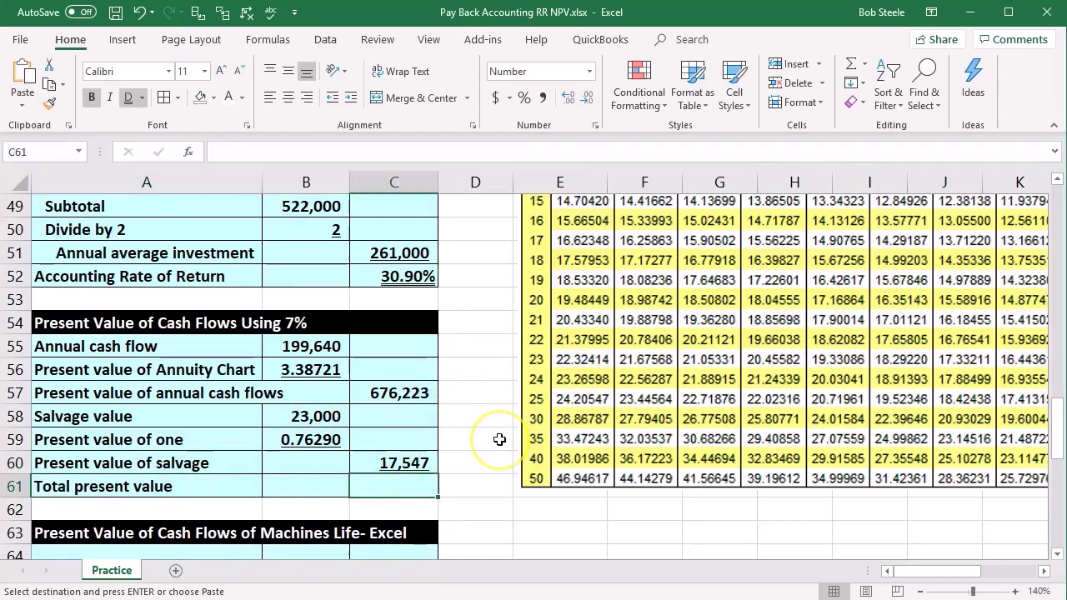
text(=sum()
key(Up)
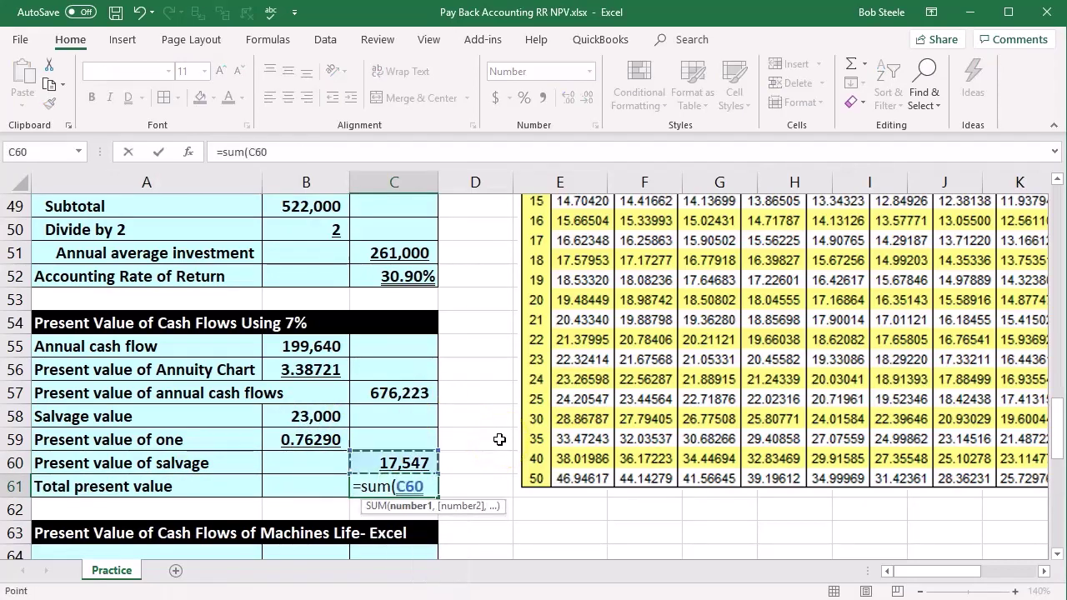
key(shift+Up)
key(shift+Up)
key(shift+Up)
key(Return)
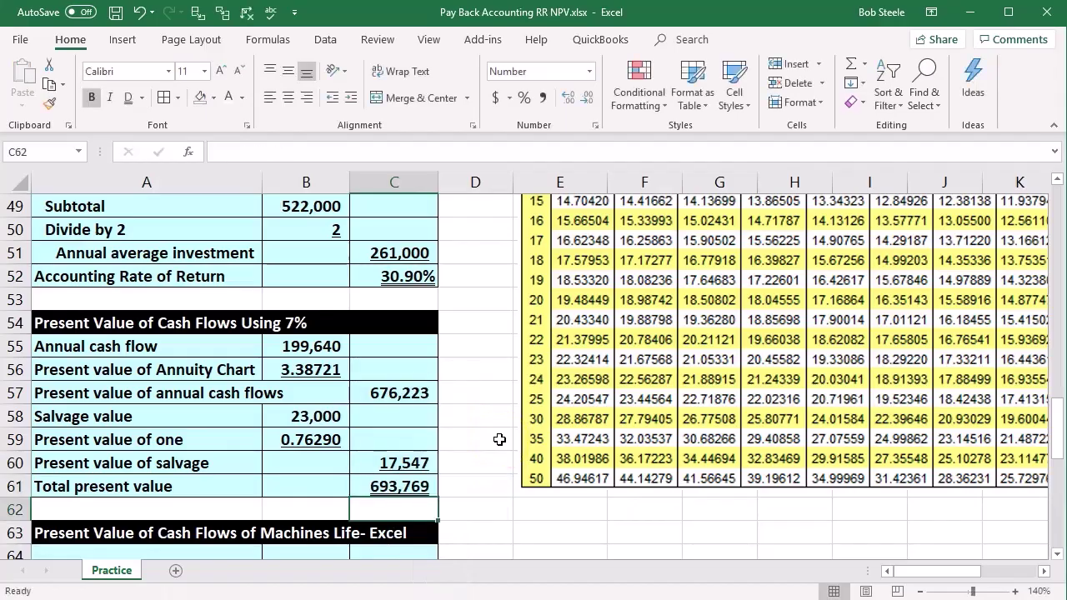
click(492, 490)
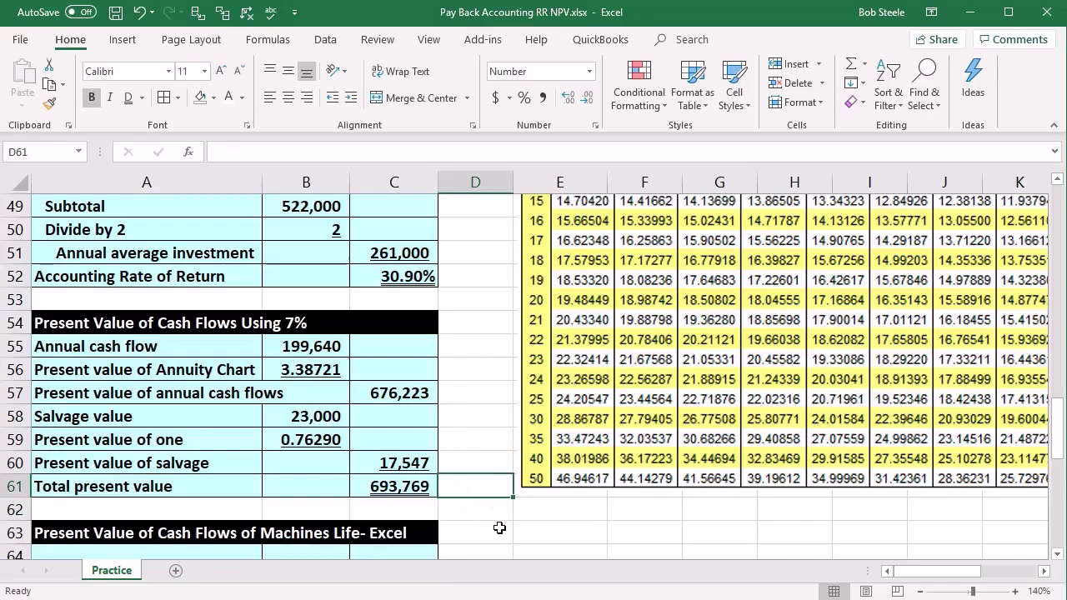
click(409, 397)
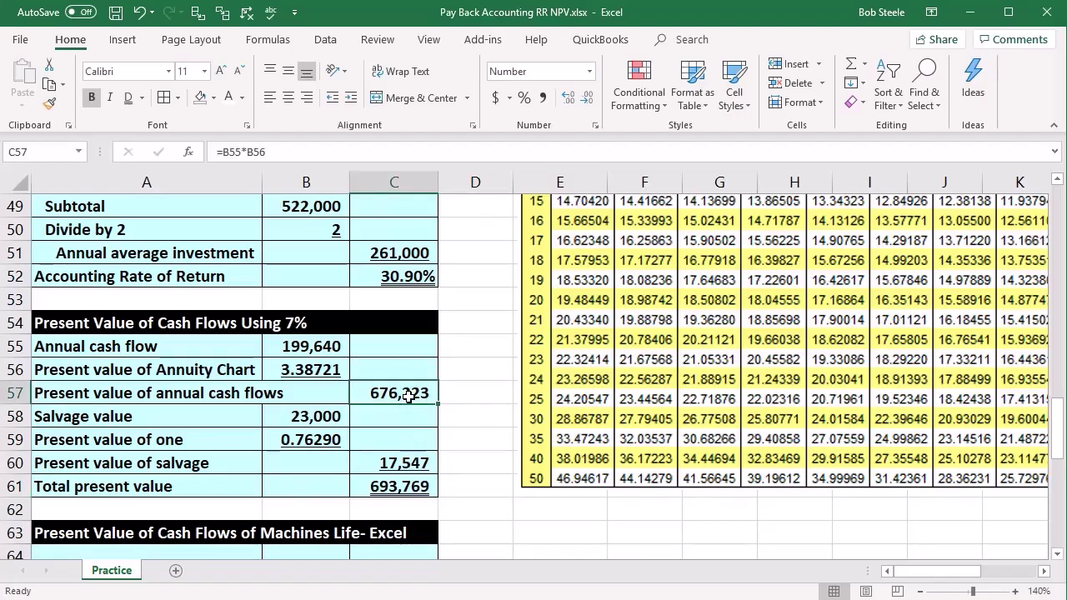
click(413, 466)
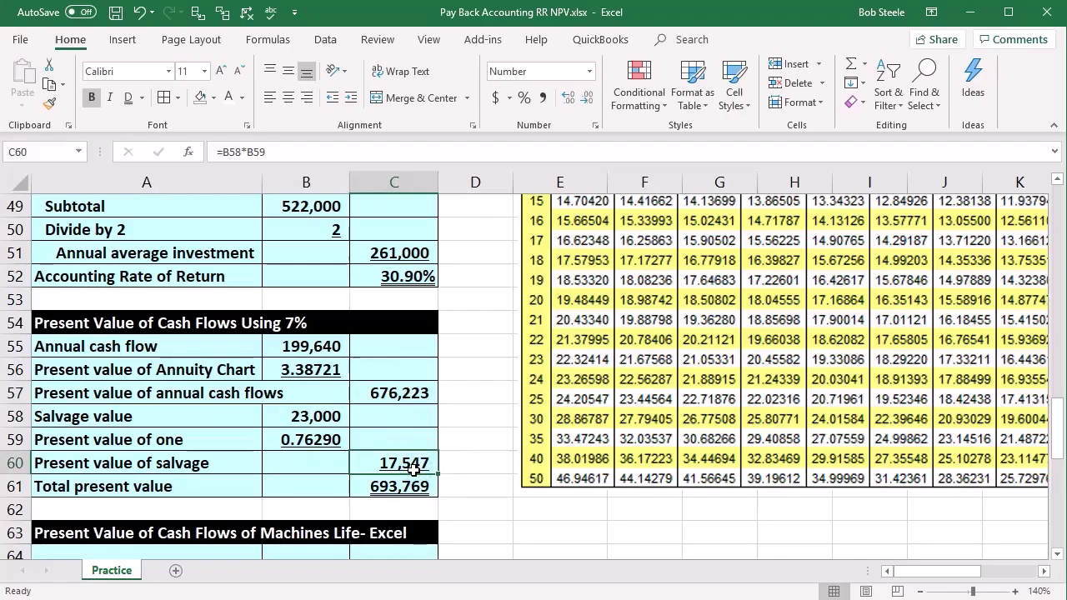
Bring the annual cash flow label and amount into A64 and B64 with the formulas =A55 and =B55
scroll(426, 453, down, 1)
scroll(425, 453, down, 2)
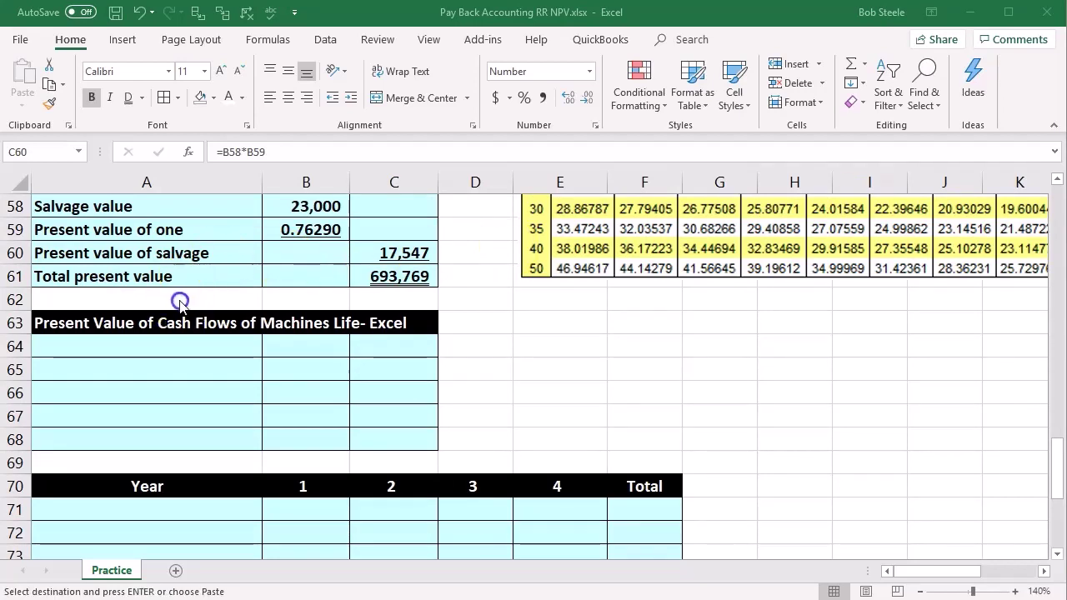
click(150, 344)
key(ctrl+v)
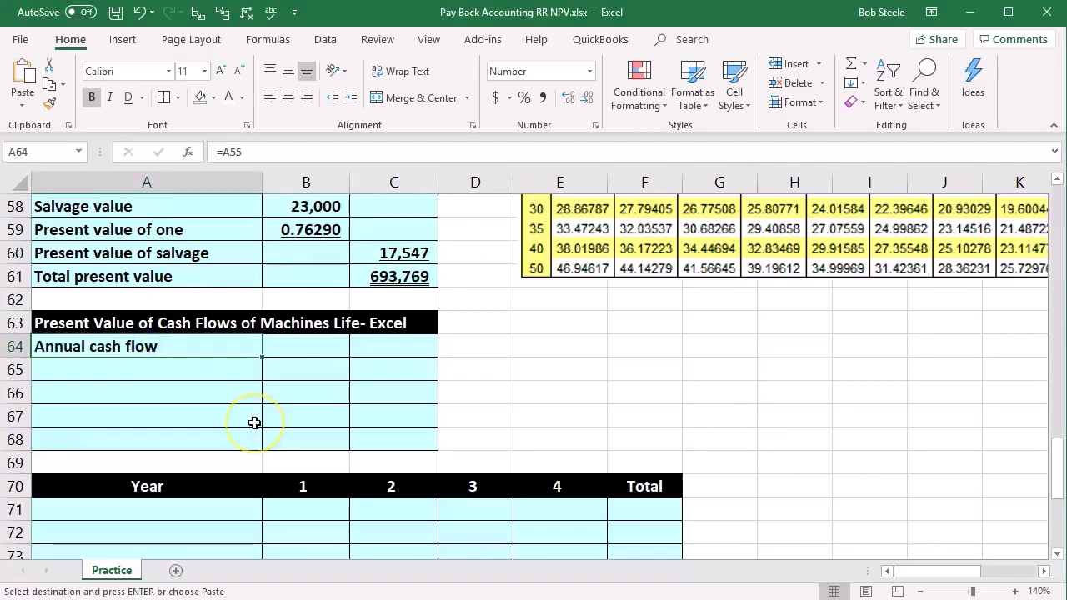
key(Right)
scroll(254, 422, up, 2)
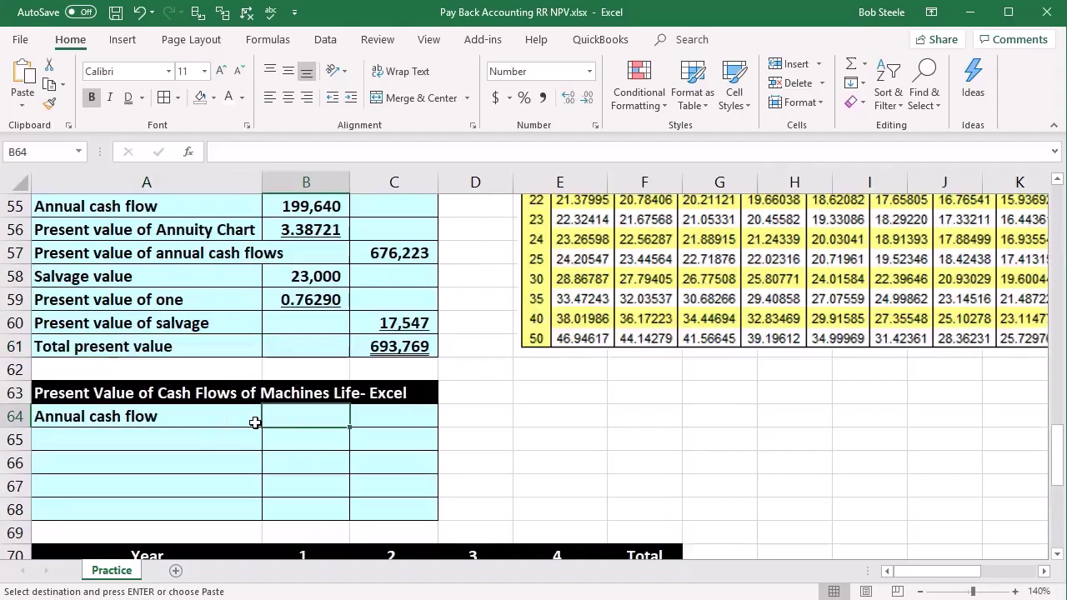
text(=)
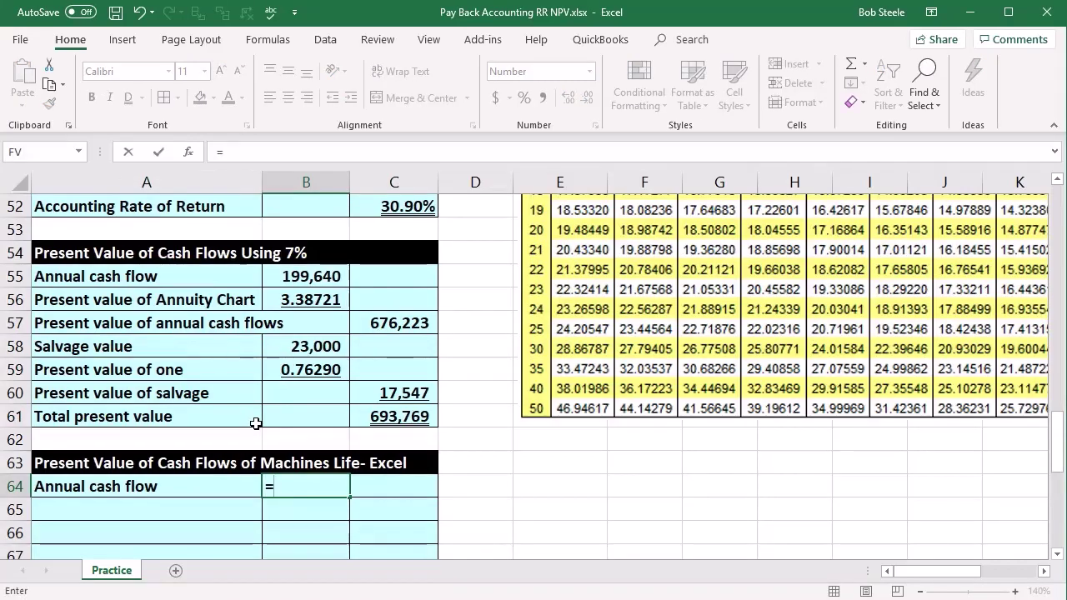
click(316, 281)
key(Return)
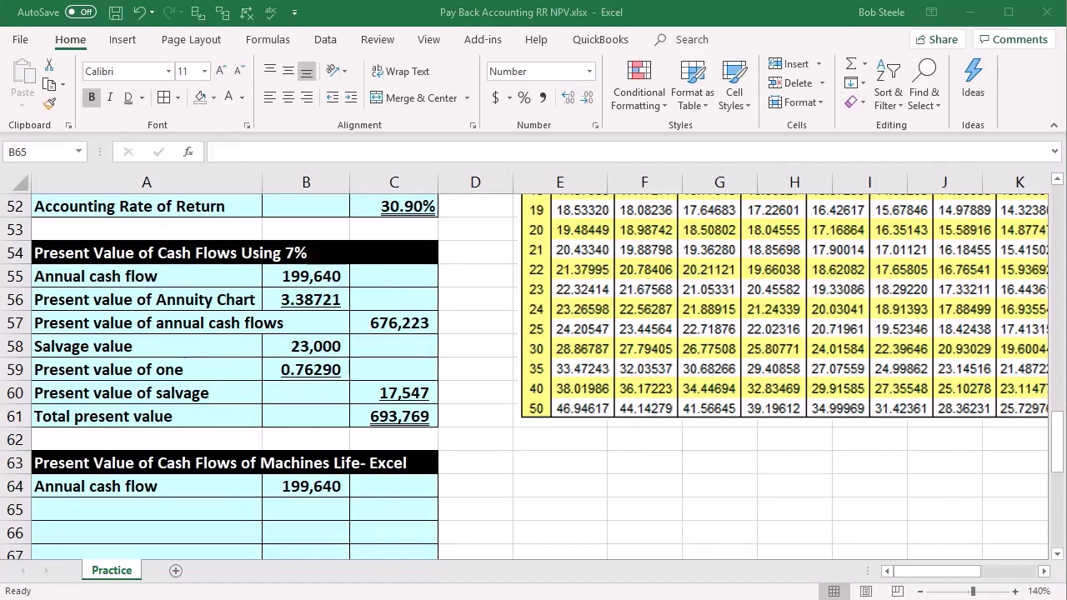
Label cell A65 "PV using Excel"
click(143, 505)
text(PV using Excel)
key(Tab)
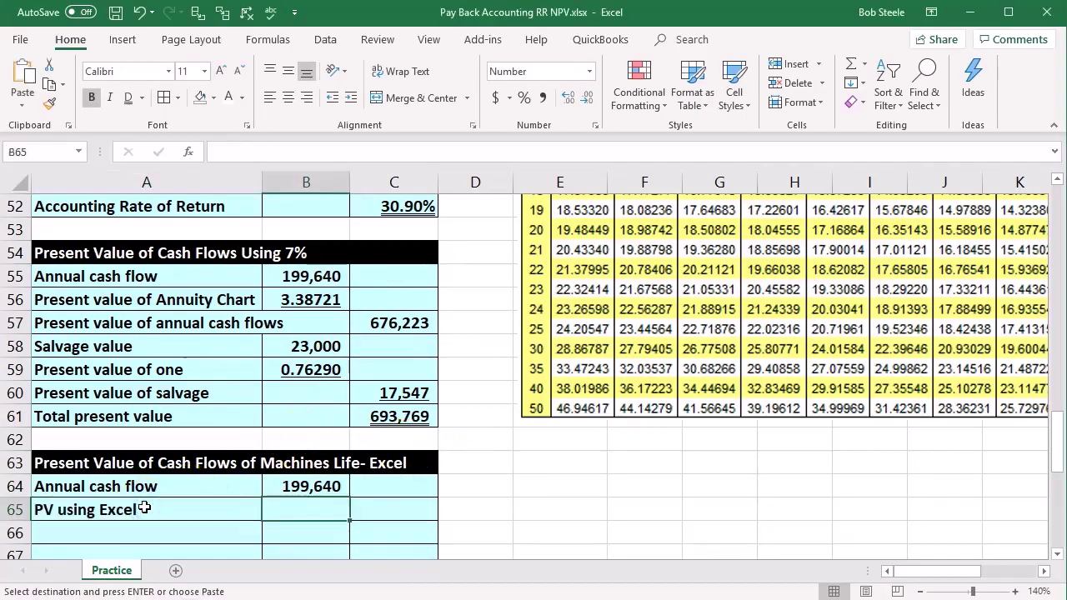
Insert the PV function in cell C65, finding it with a function search for "present value"
key(Tab)
scroll(462, 381, down, 1)
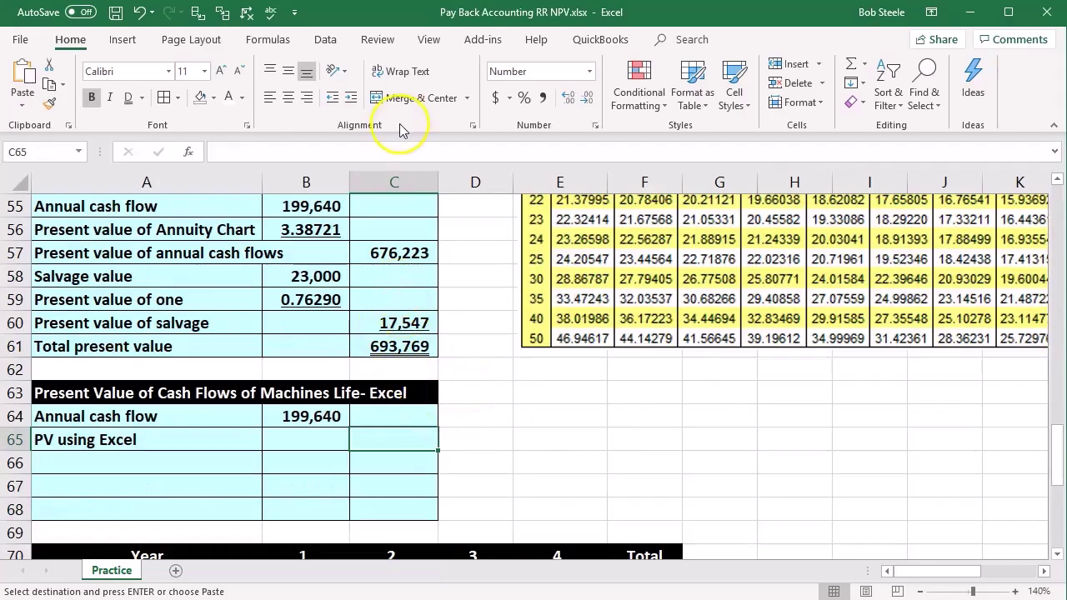
click(327, 41)
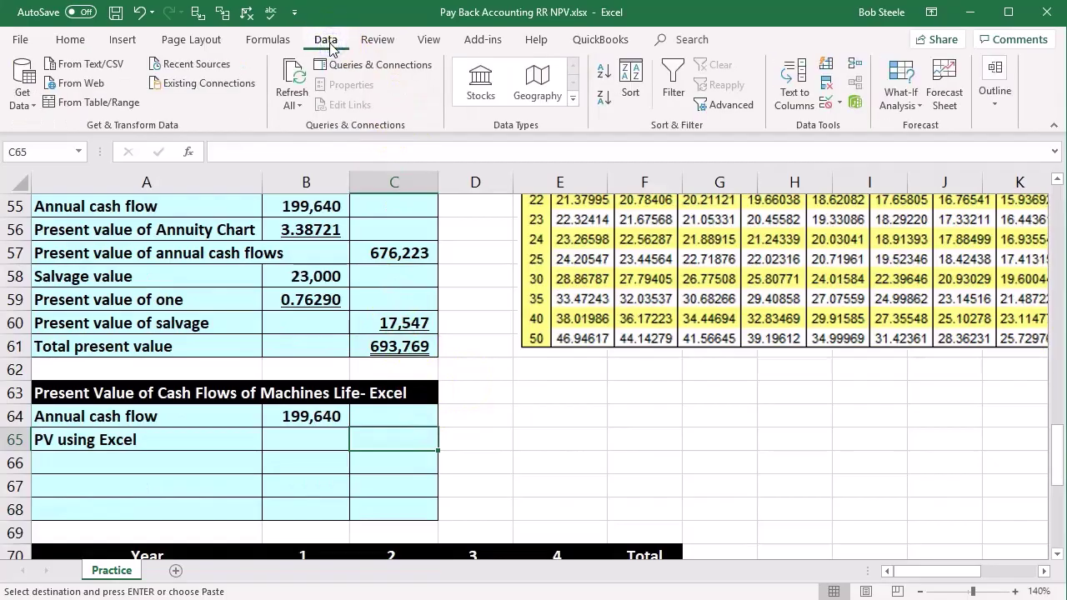
click(263, 41)
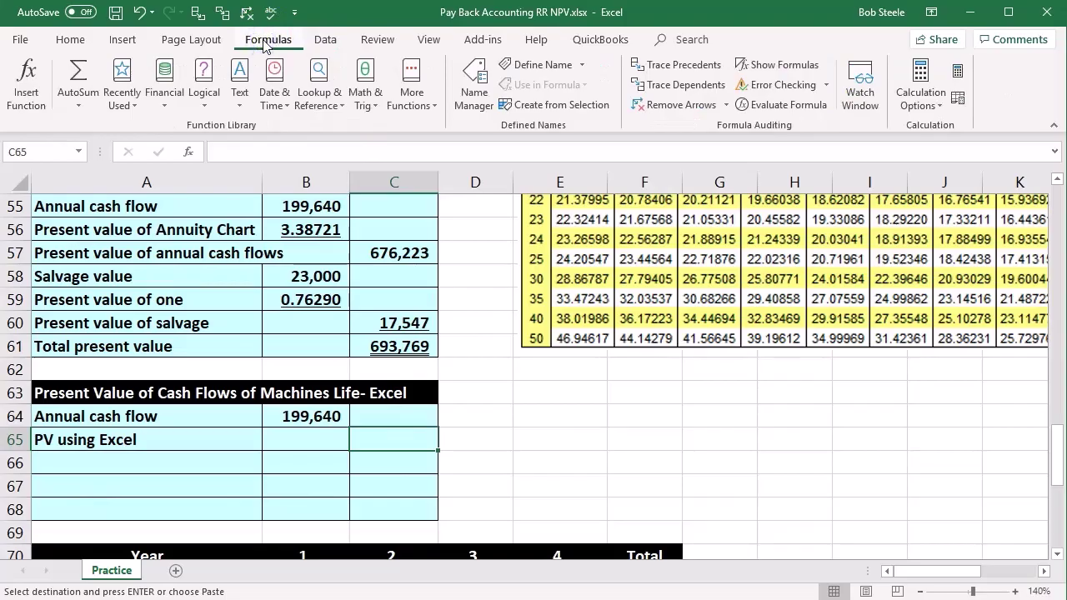
click(11, 83)
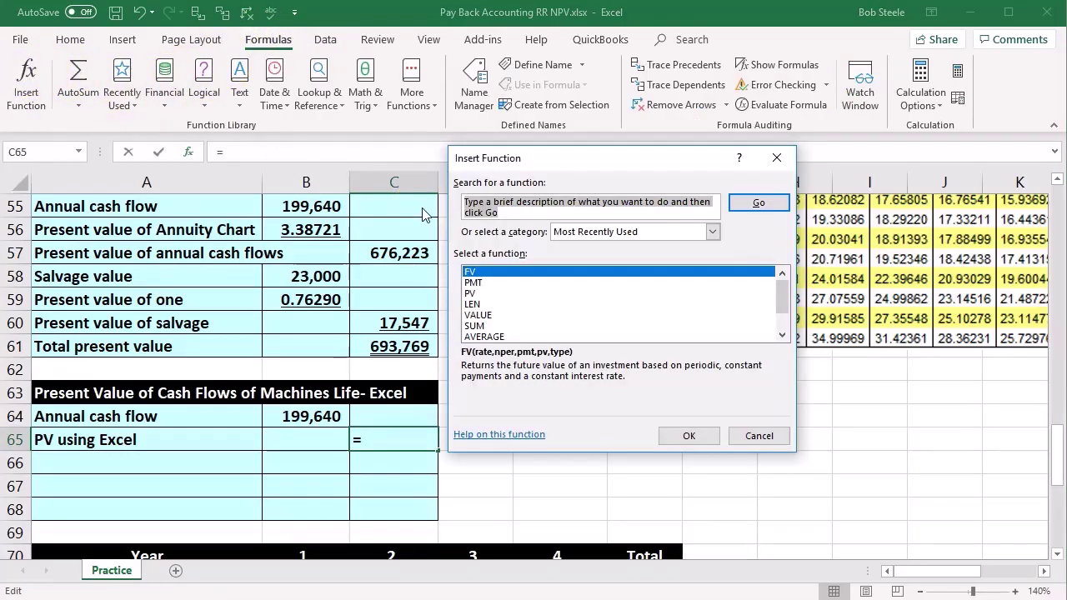
text(present value)
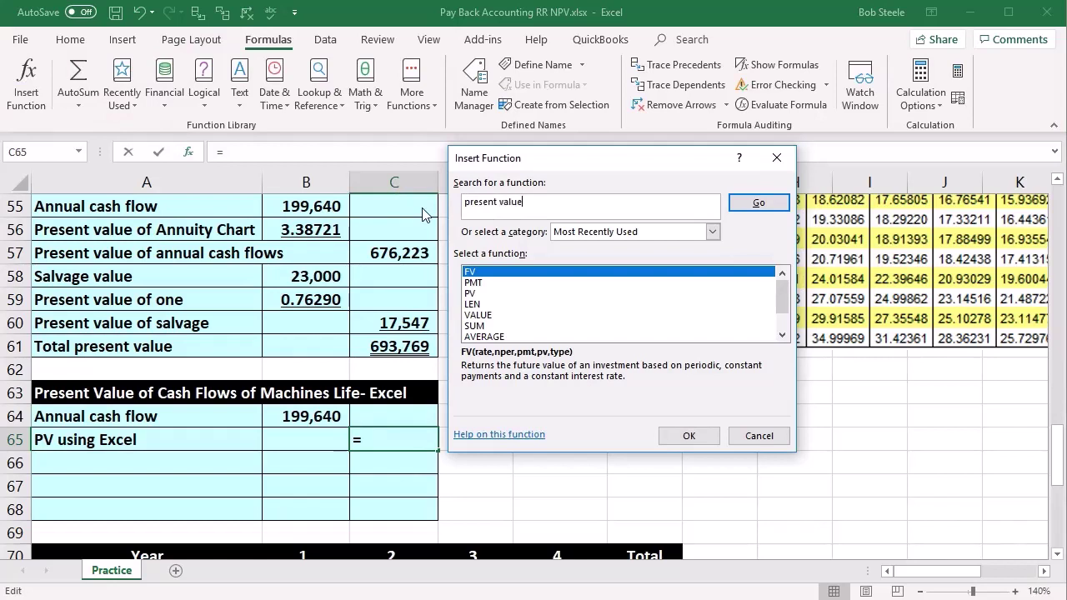
key(Return)
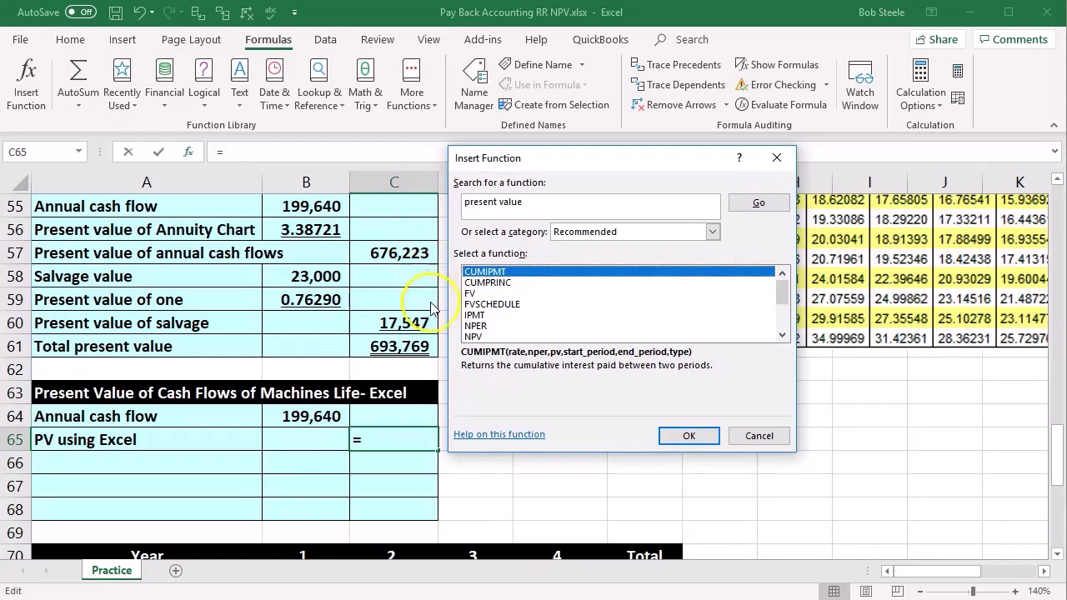
scroll(564, 323, down, 1)
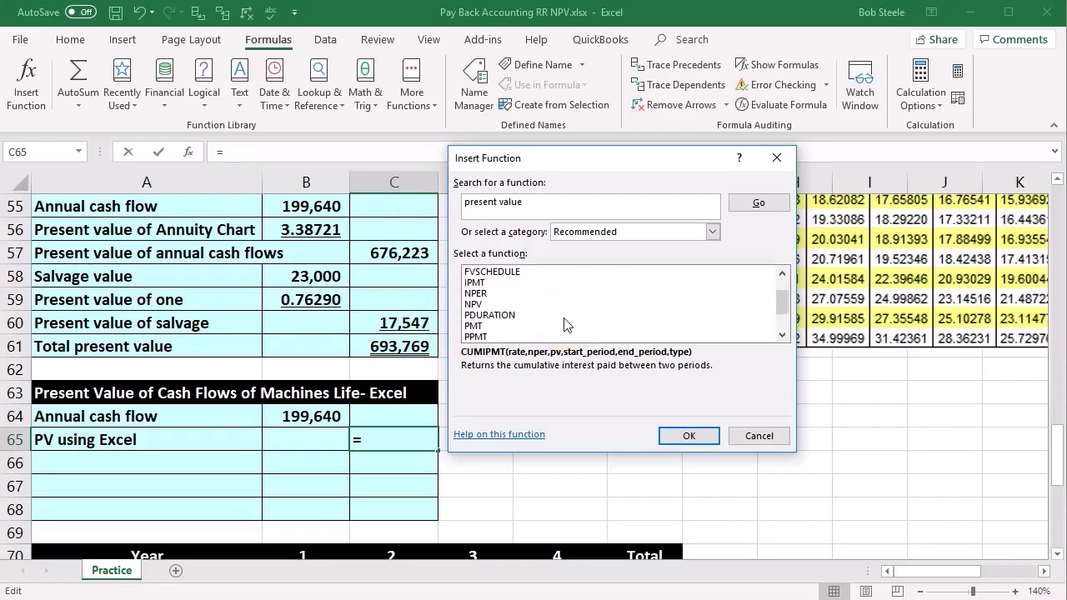
scroll(564, 324, down, 1)
click(500, 315)
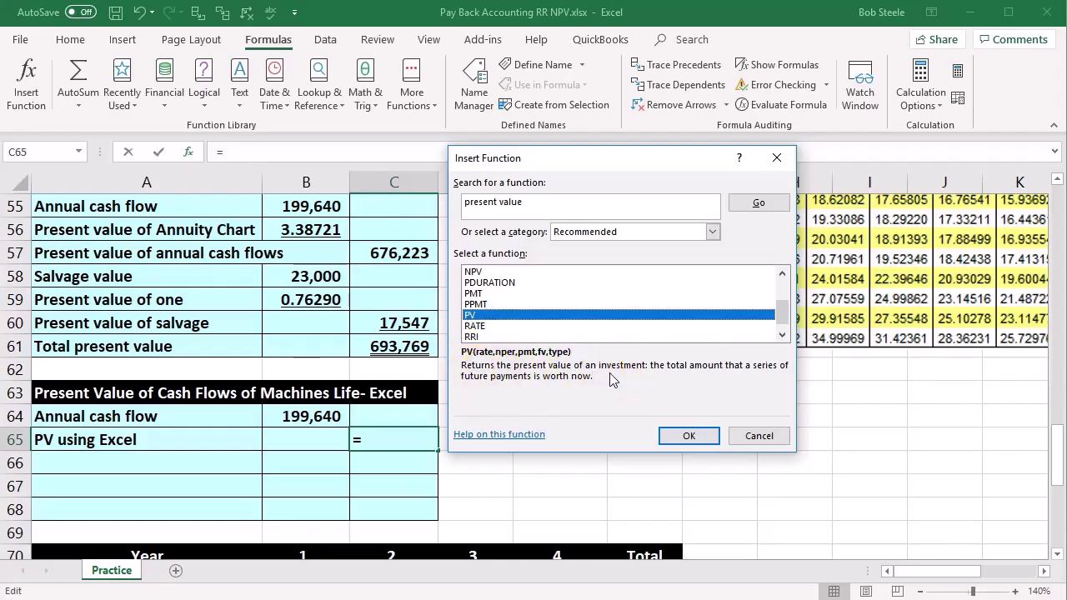
click(688, 434)
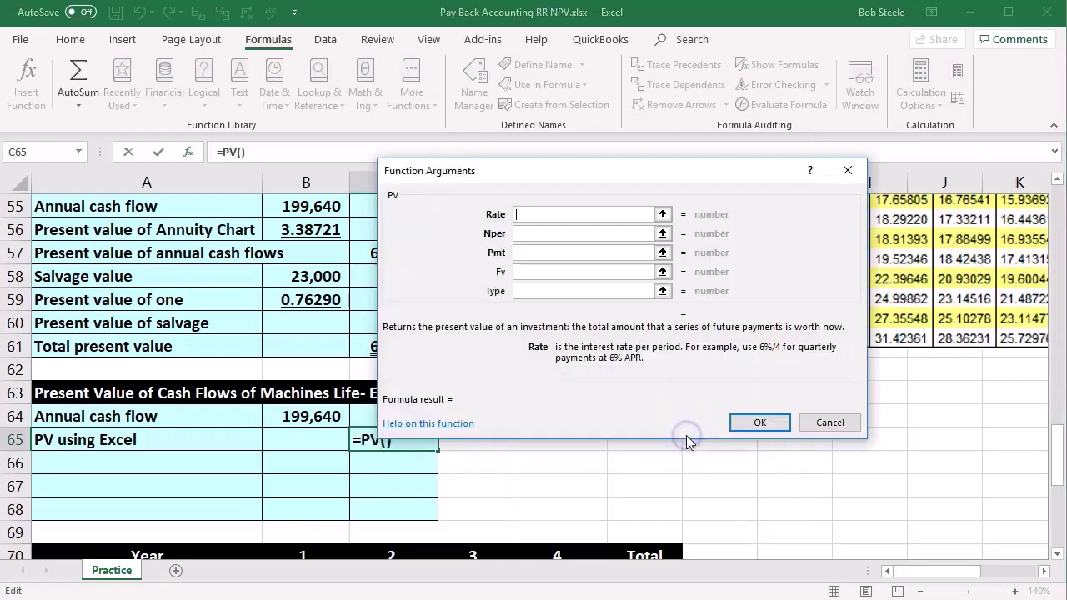
drag(572, 177, 727, 180)
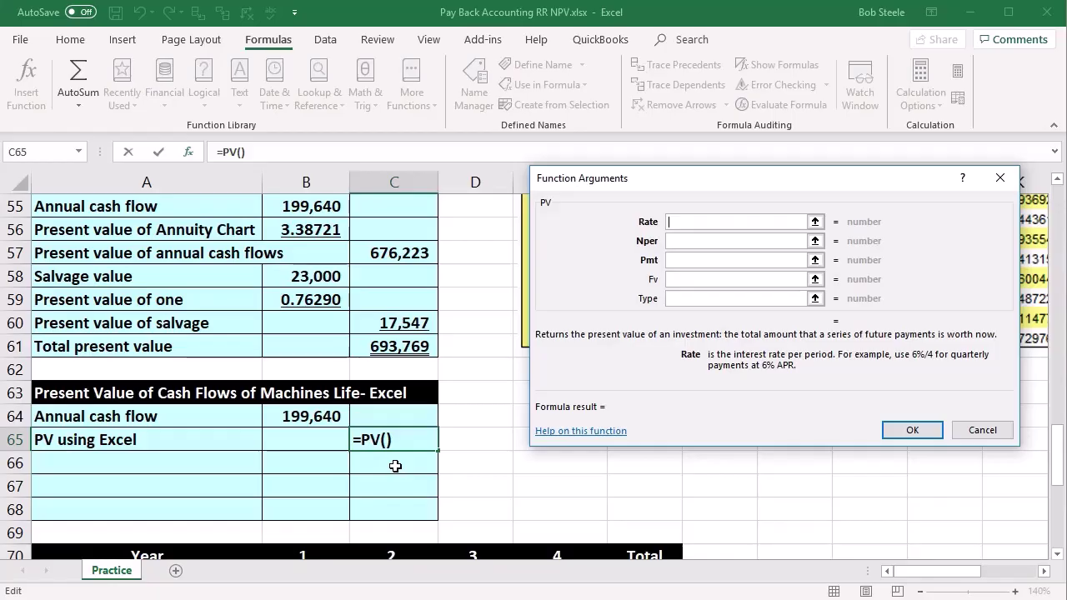
Set the PV function's Rate to .07 and its Nper to the useful life in B4
click(687, 224)
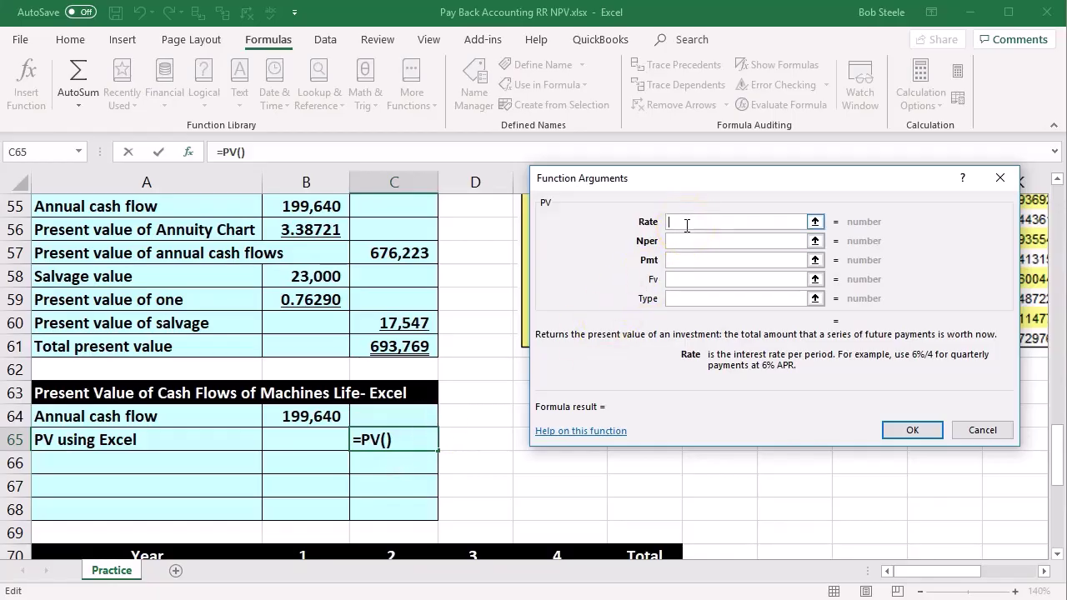
text(.07)
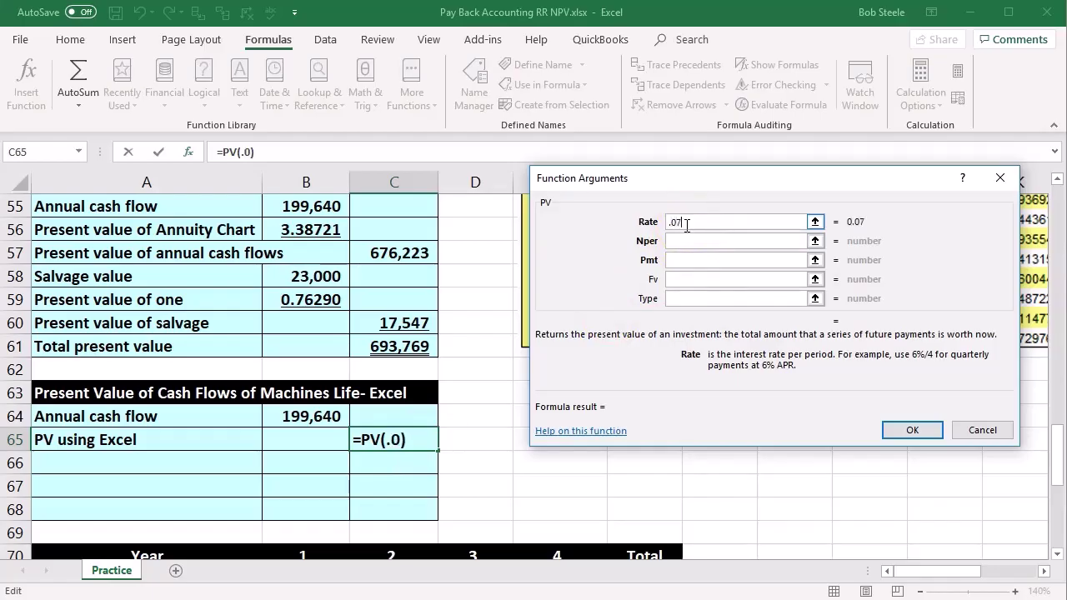
click(684, 240)
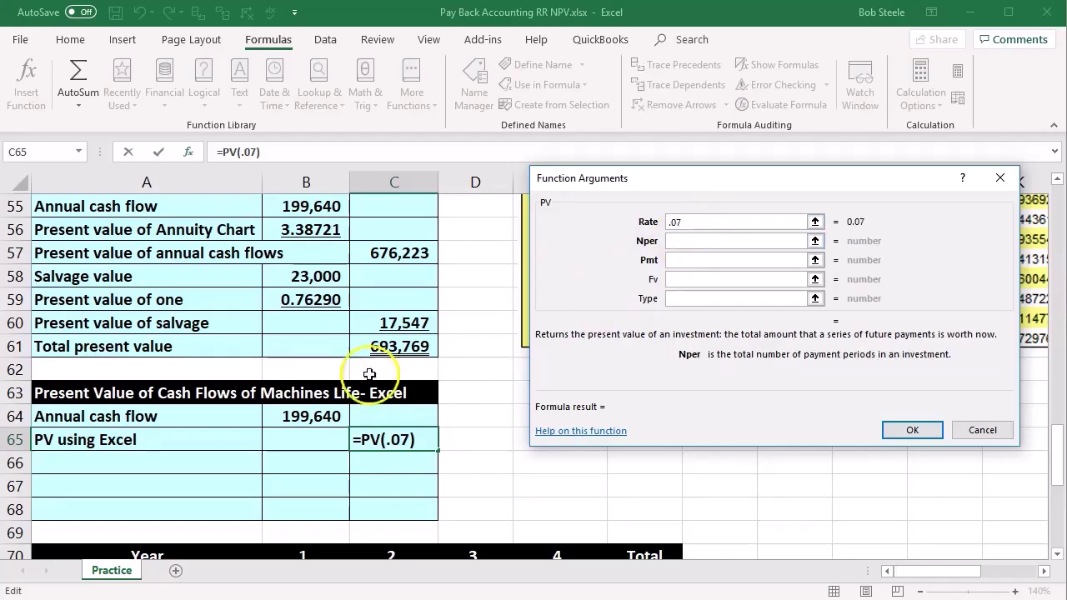
scroll(312, 400, up, 7)
scroll(313, 401, up, 11)
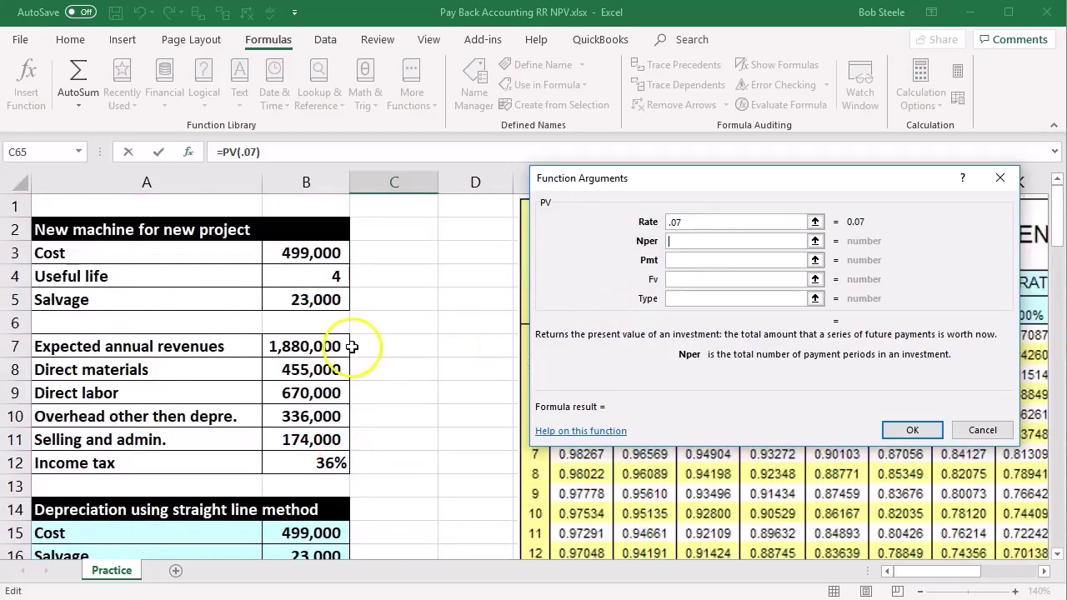
click(306, 276)
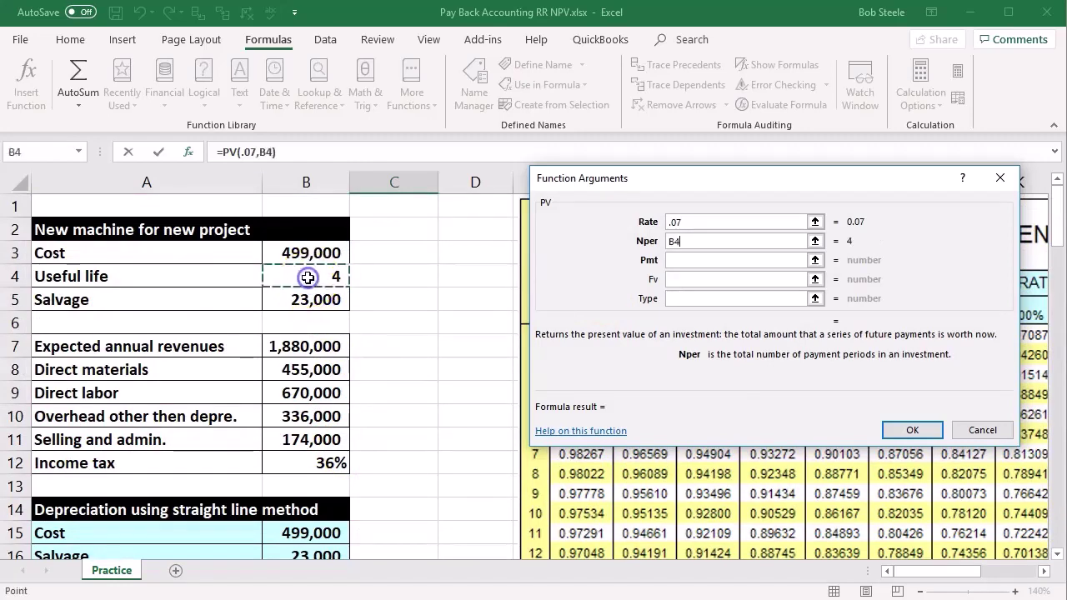
Set the PV function's Pmt to the annual cash flow in B64 and enter the function in C65
click(675, 260)
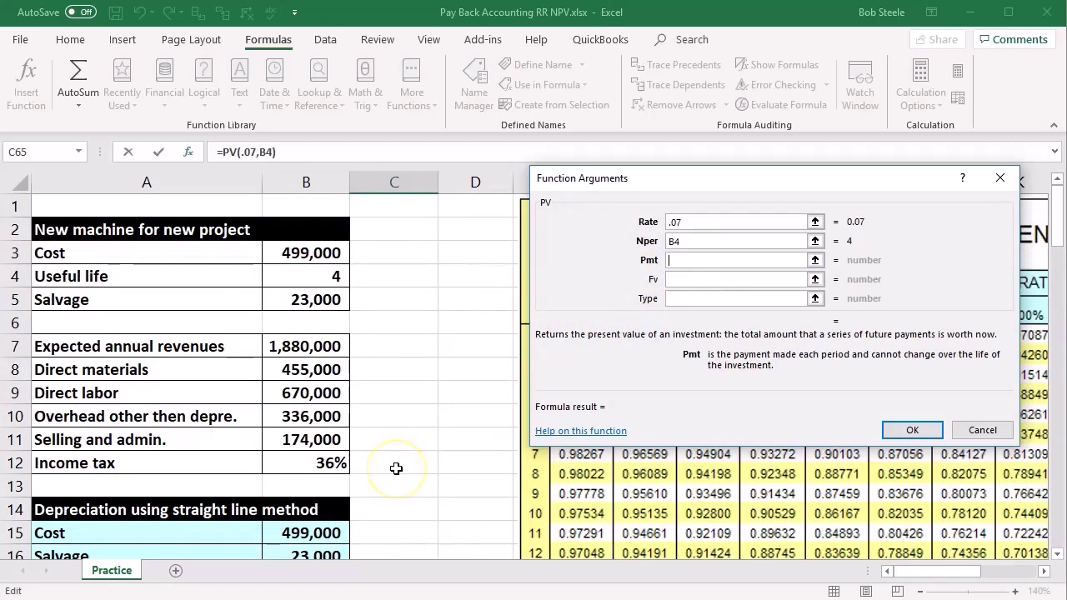
scroll(396, 468, down, 7)
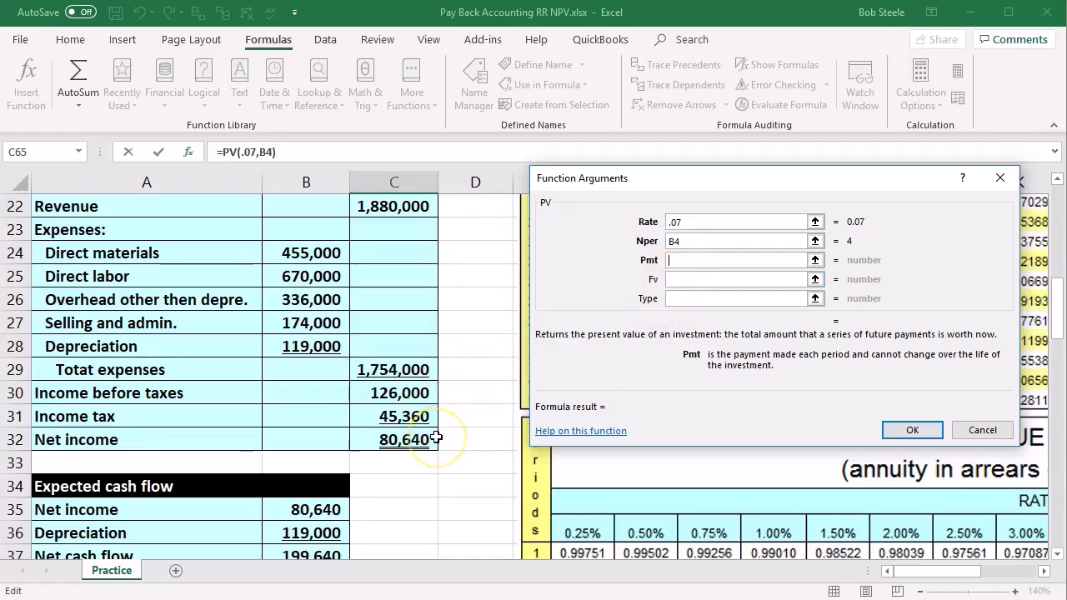
scroll(435, 437, down, 2)
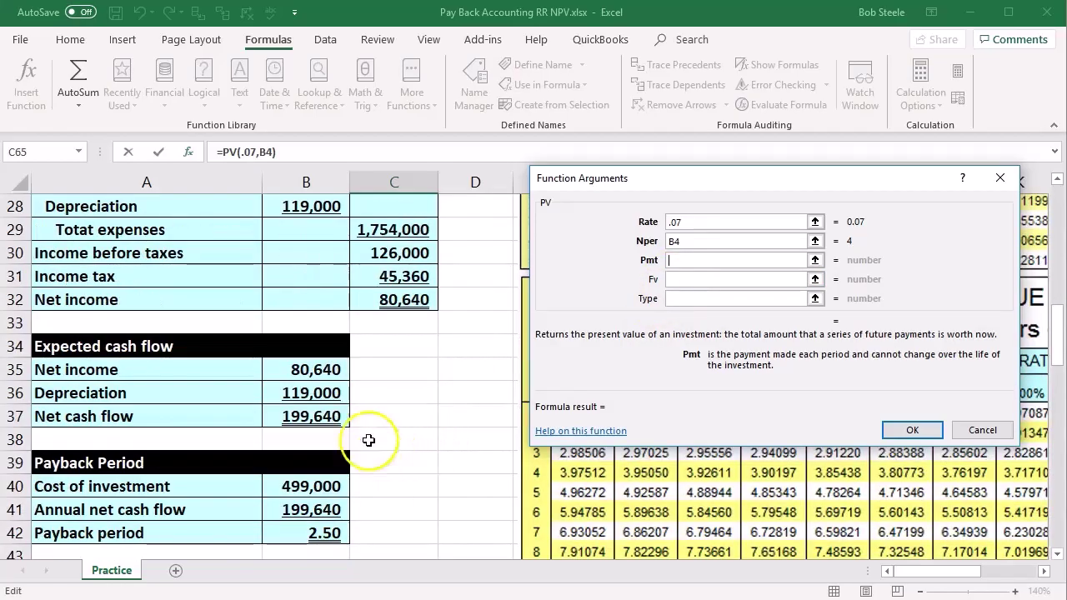
click(329, 416)
scroll(438, 489, down, 9)
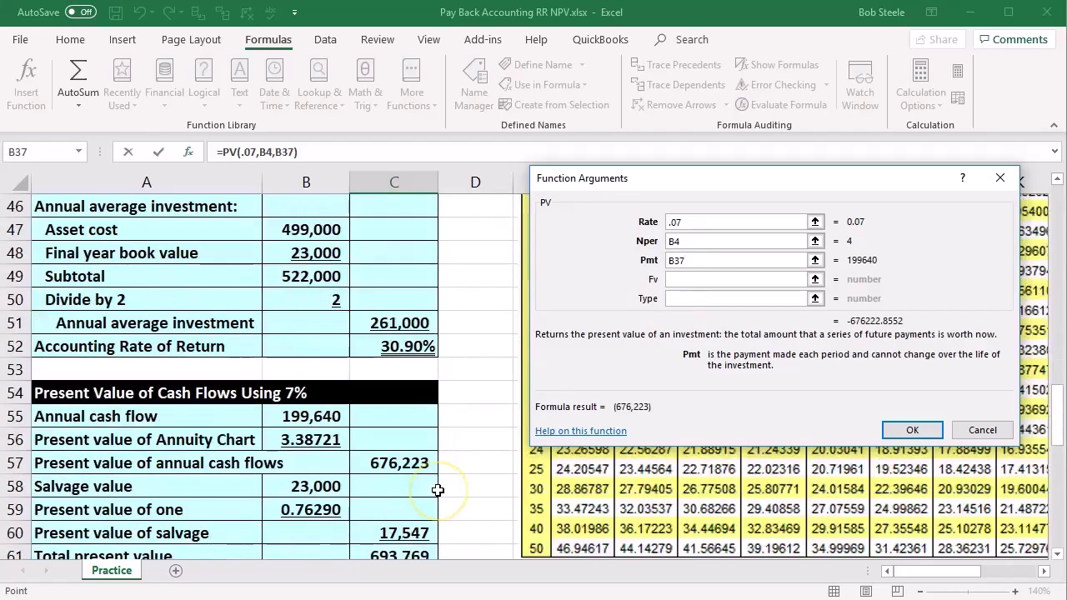
click(328, 419)
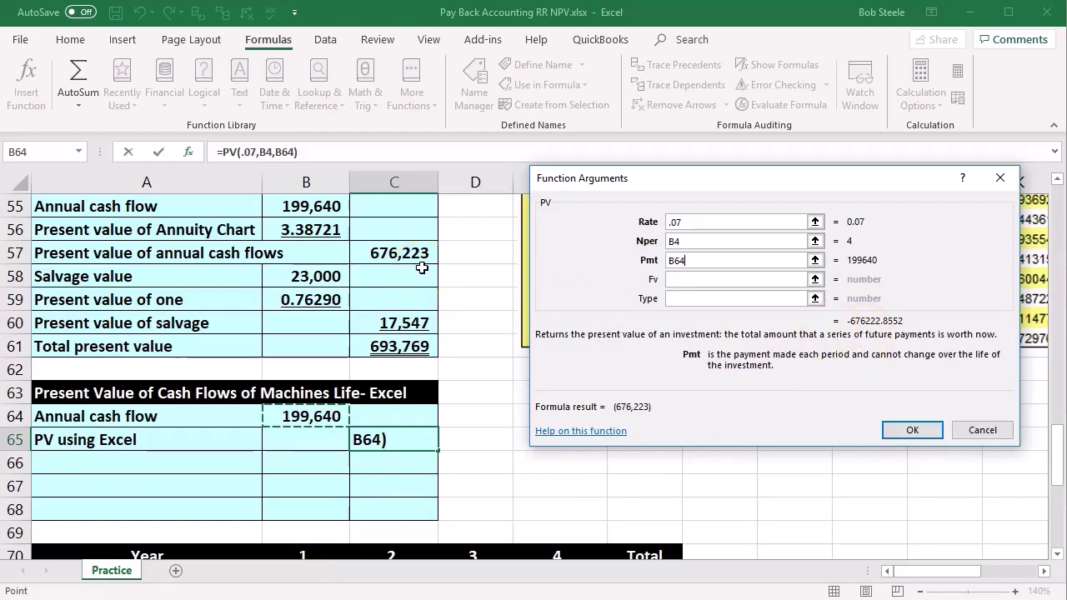
click(911, 430)
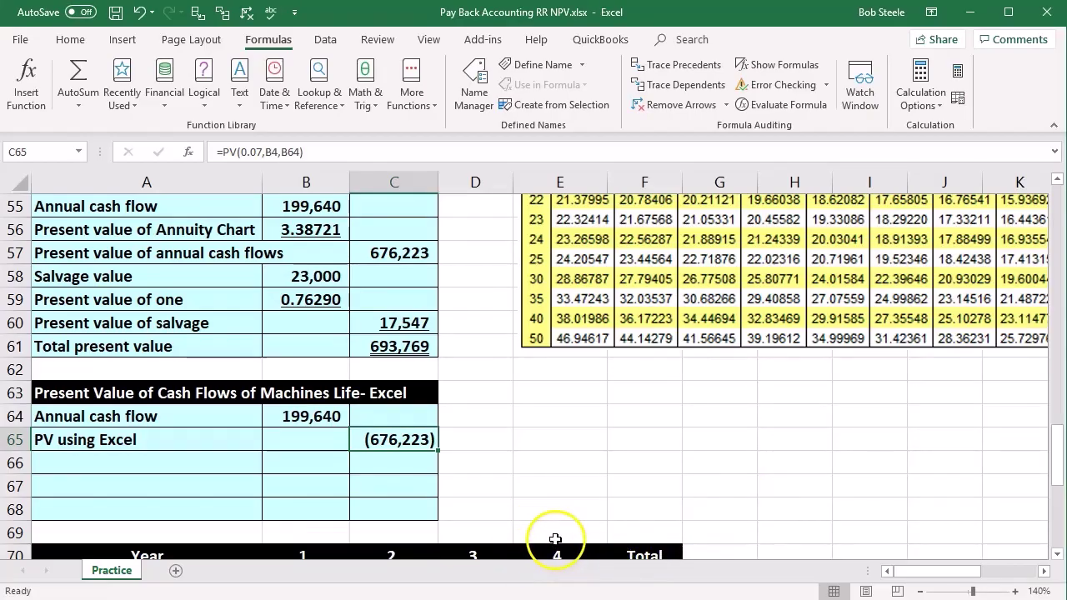
Reverse the sign of the C65 result by changing its formula to =-PV(0.07,B4,B64)
double_click(408, 440)
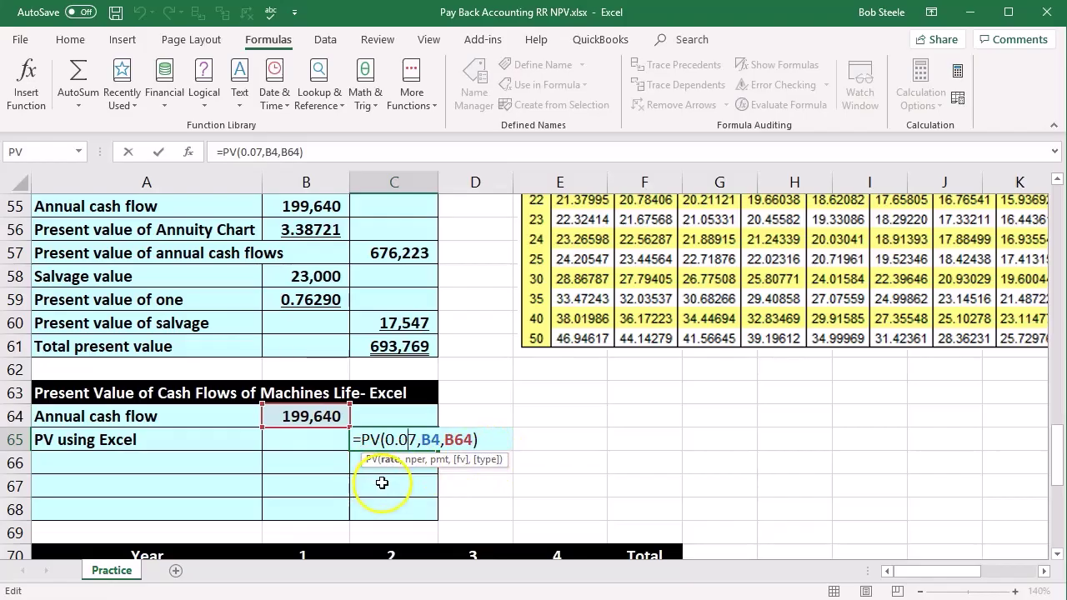
click(356, 439)
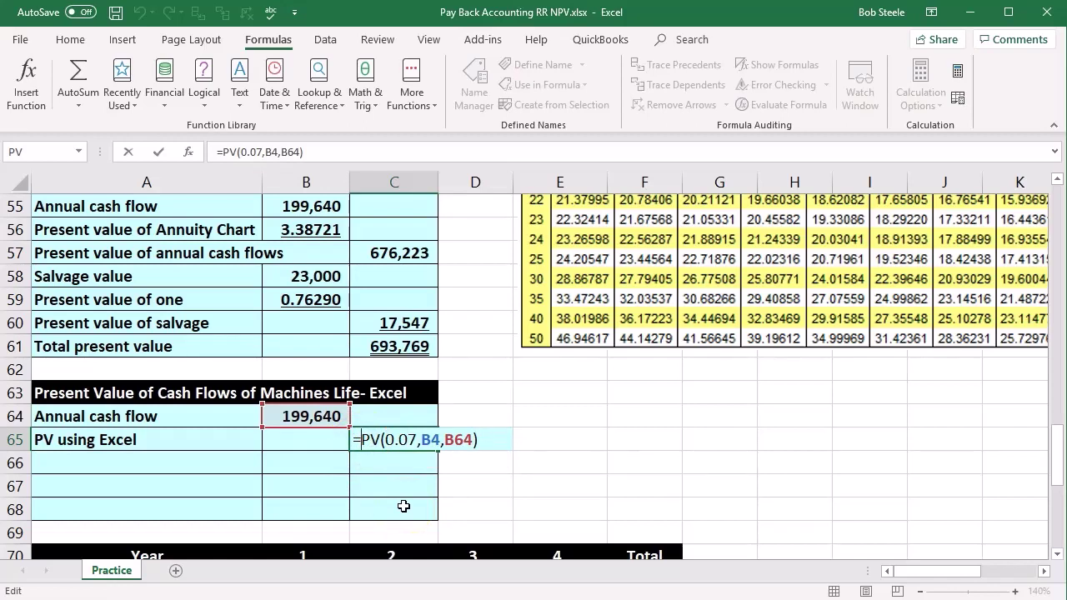
text(-)
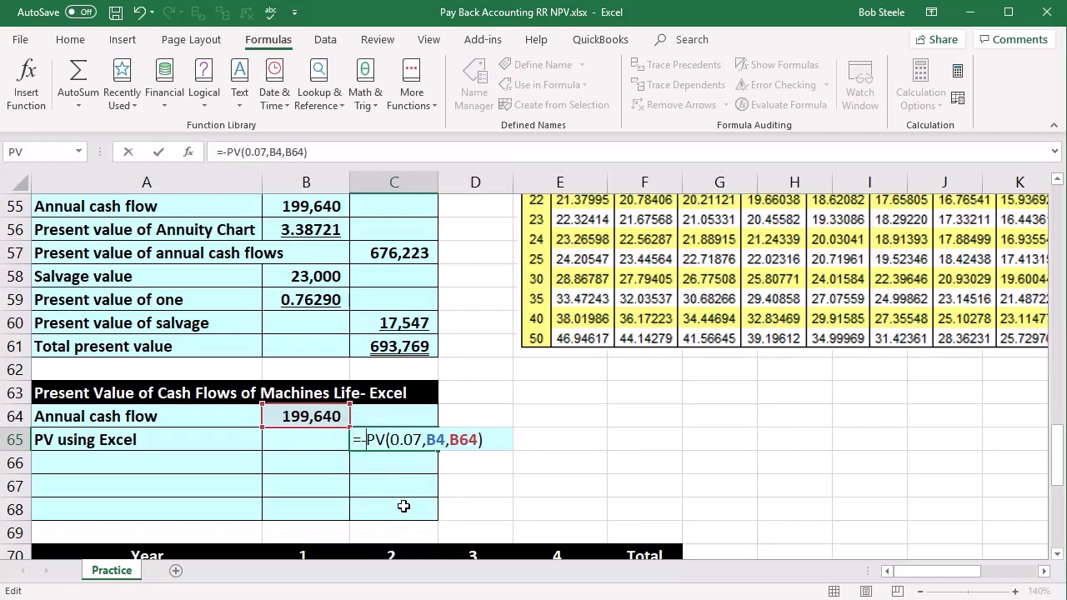
key(Return)
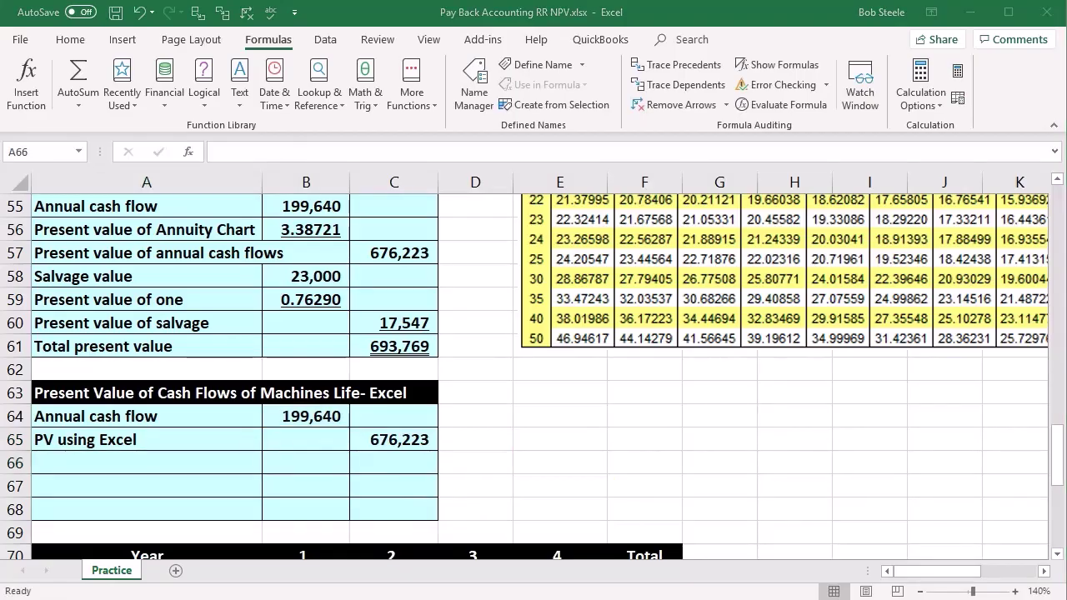
Bring the salvage value label and amount into A66 and B66 with the formulas =+A58 and +B58
click(187, 467)
key(ctrl+v)
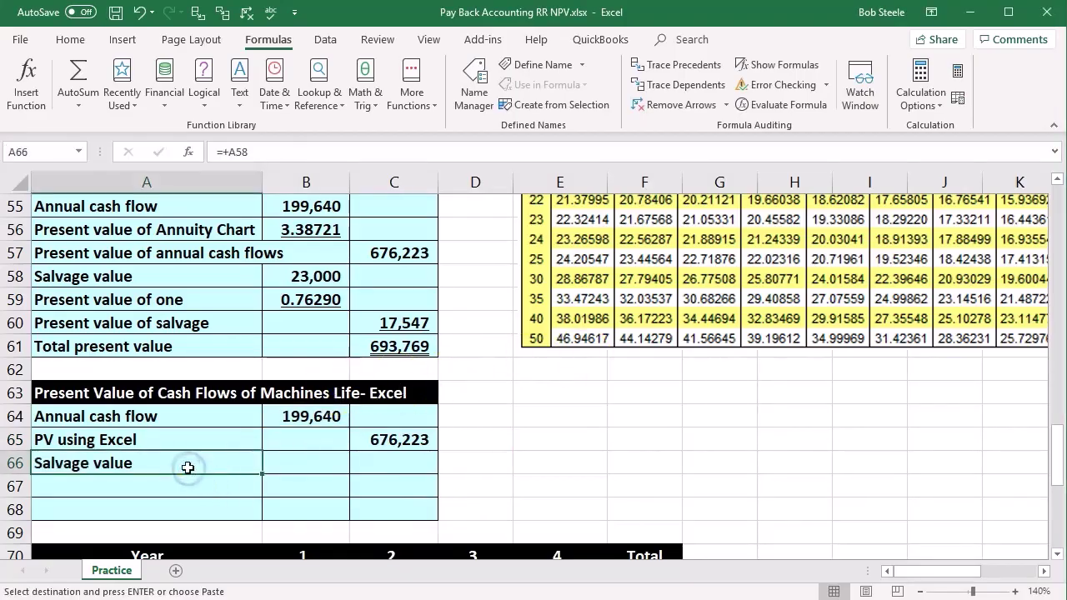
click(276, 464)
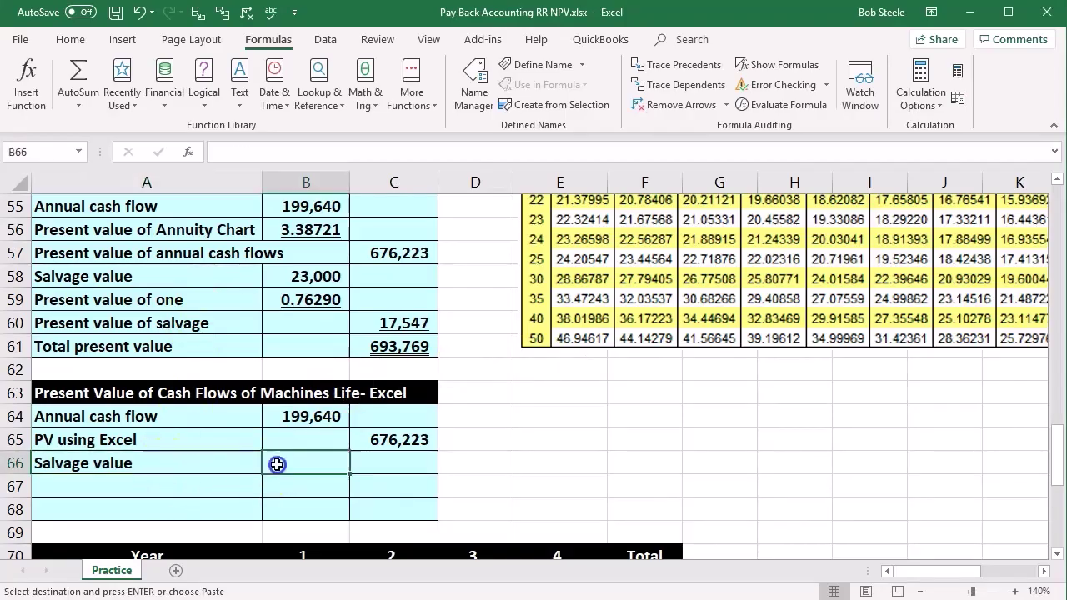
text(+)
click(323, 268)
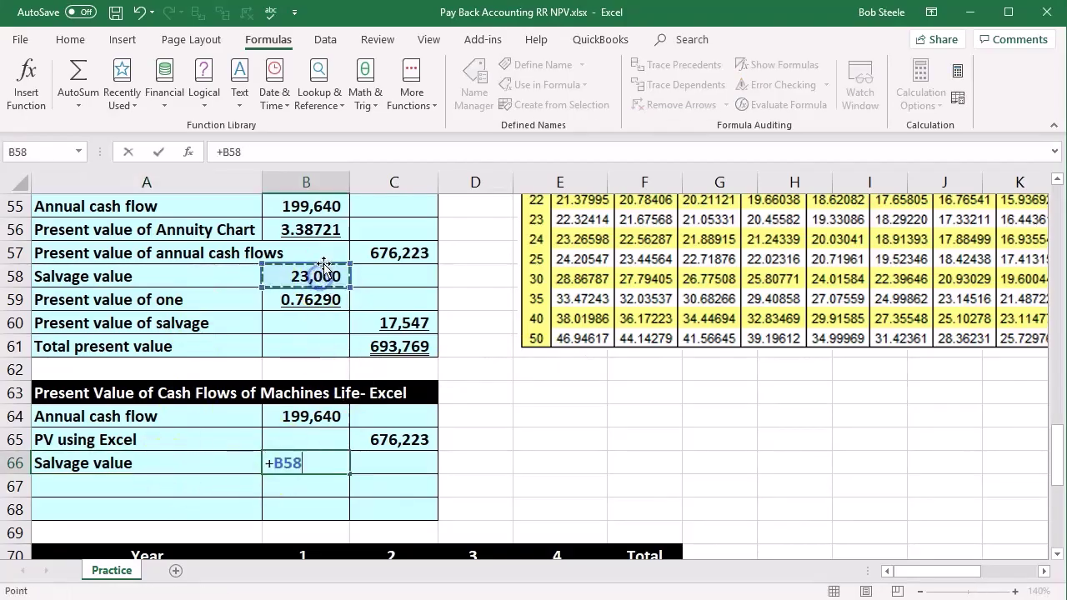
key(Return)
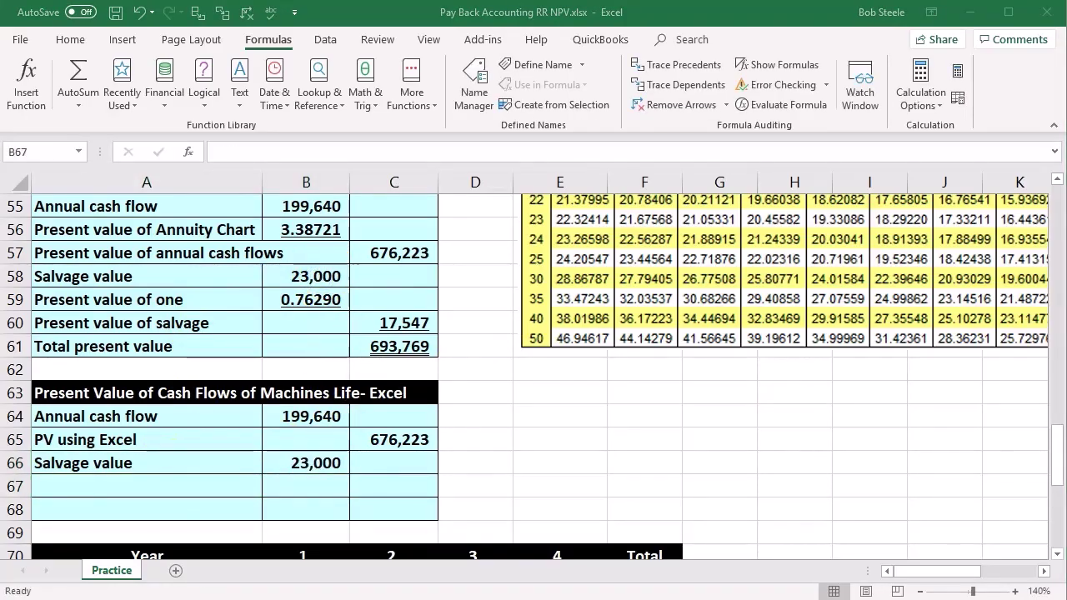
Copy the "PV using Excel" label from A65 to A67
click(167, 440)
key(ctrl+c)
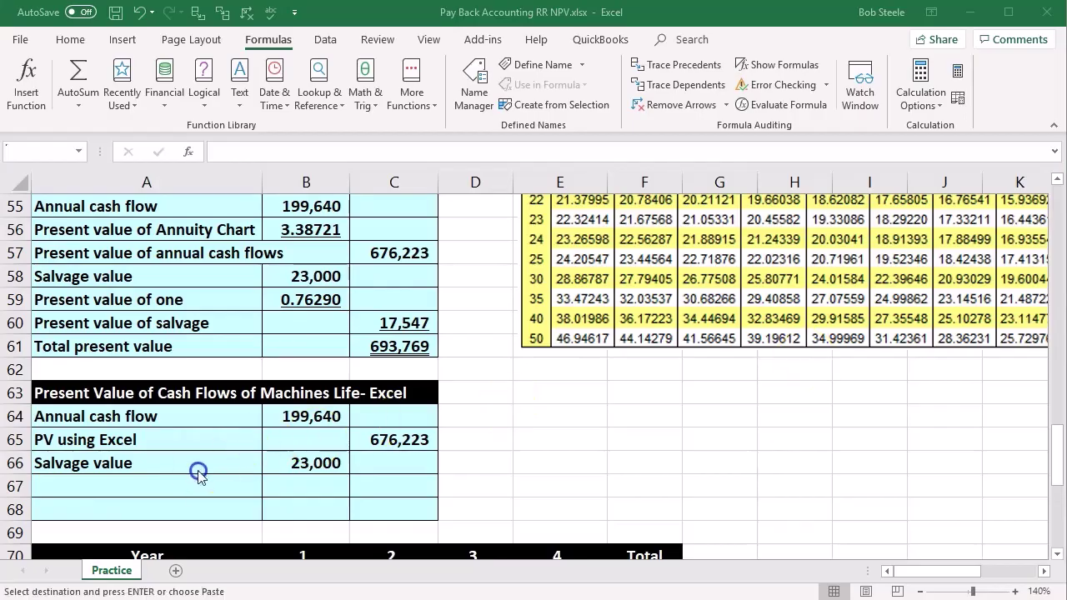
click(167, 486)
key(ctrl+v)
Start a PV function in C67 and set its Rate to .07
click(367, 488)
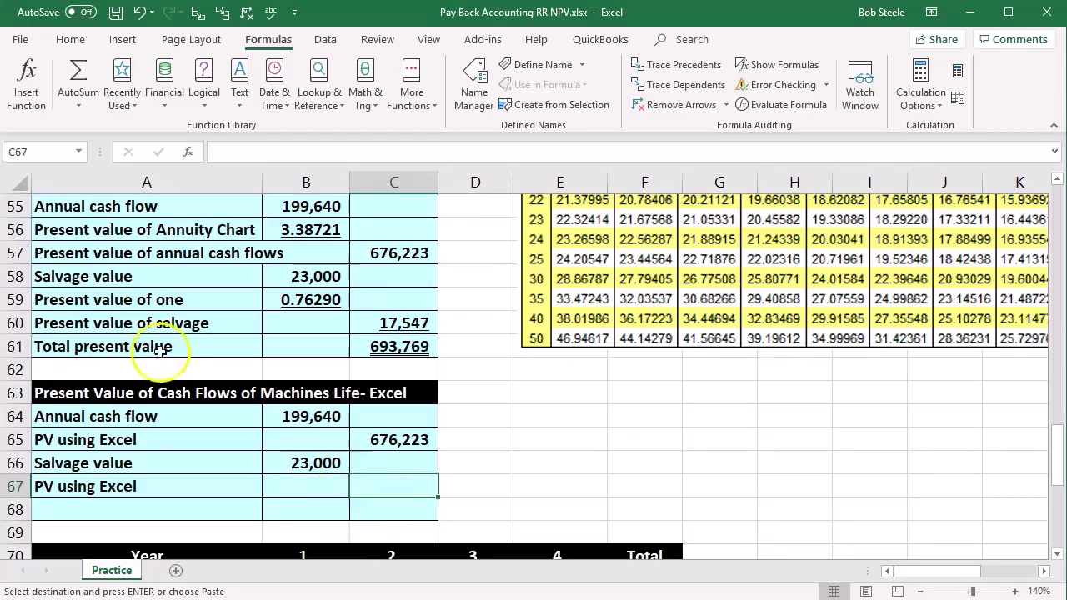
click(20, 94)
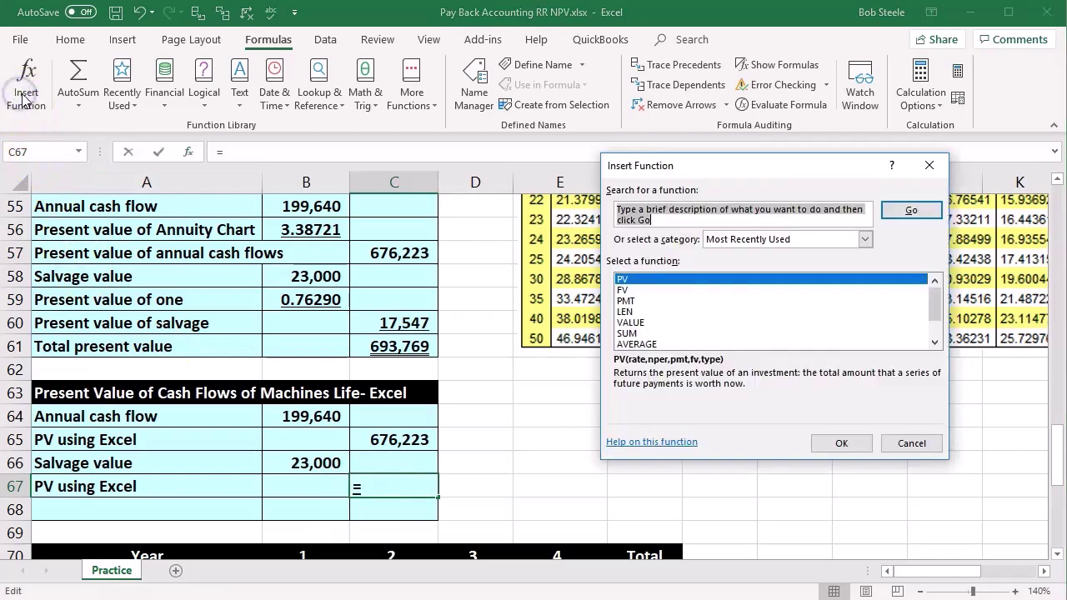
double_click(621, 280)
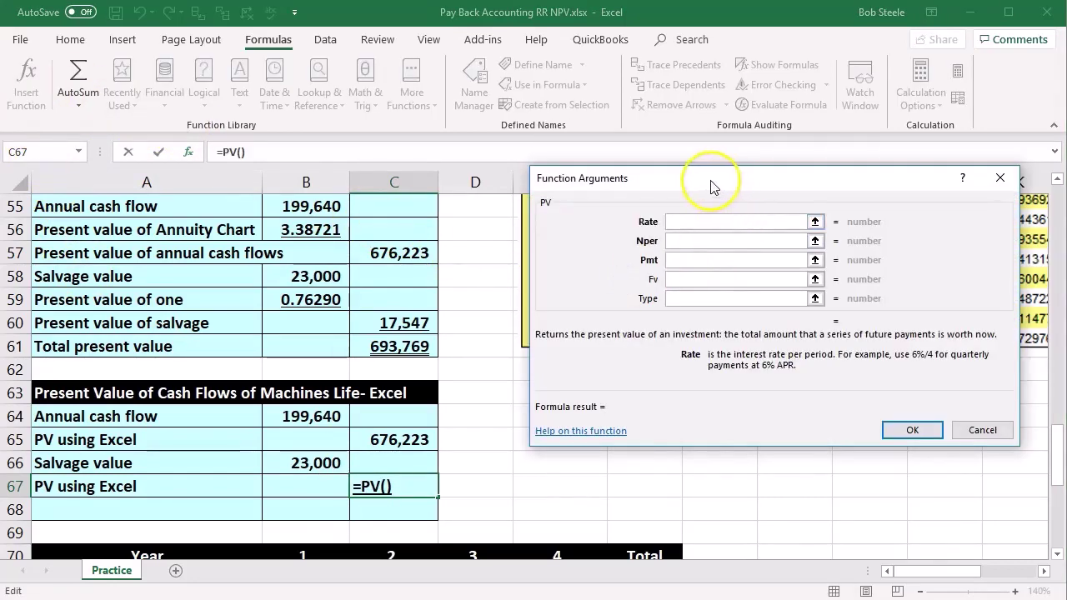
drag(707, 180, 655, 192)
click(643, 238)
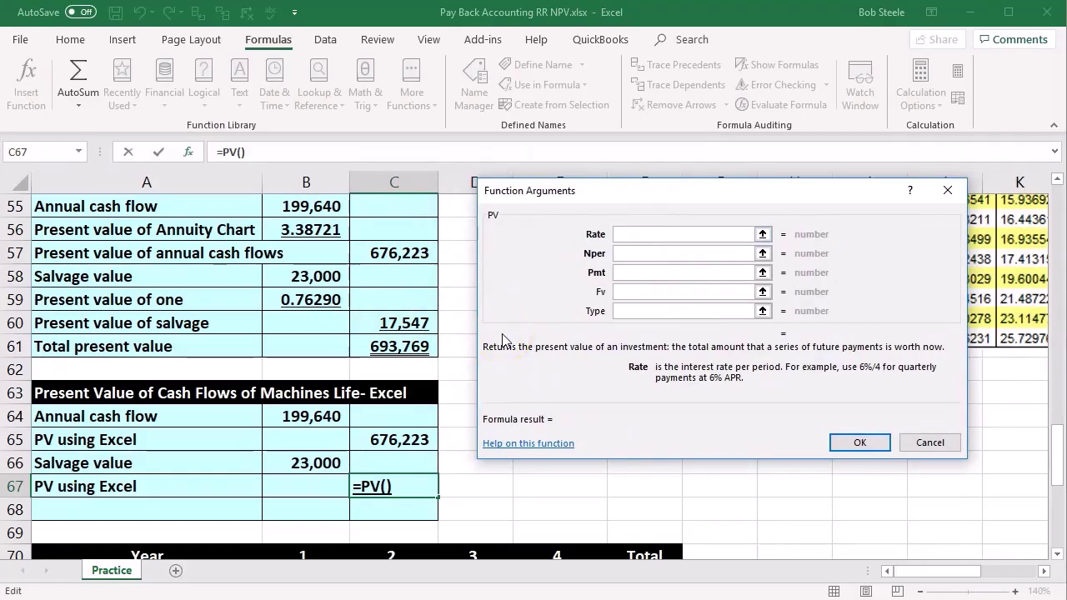
text(.07)
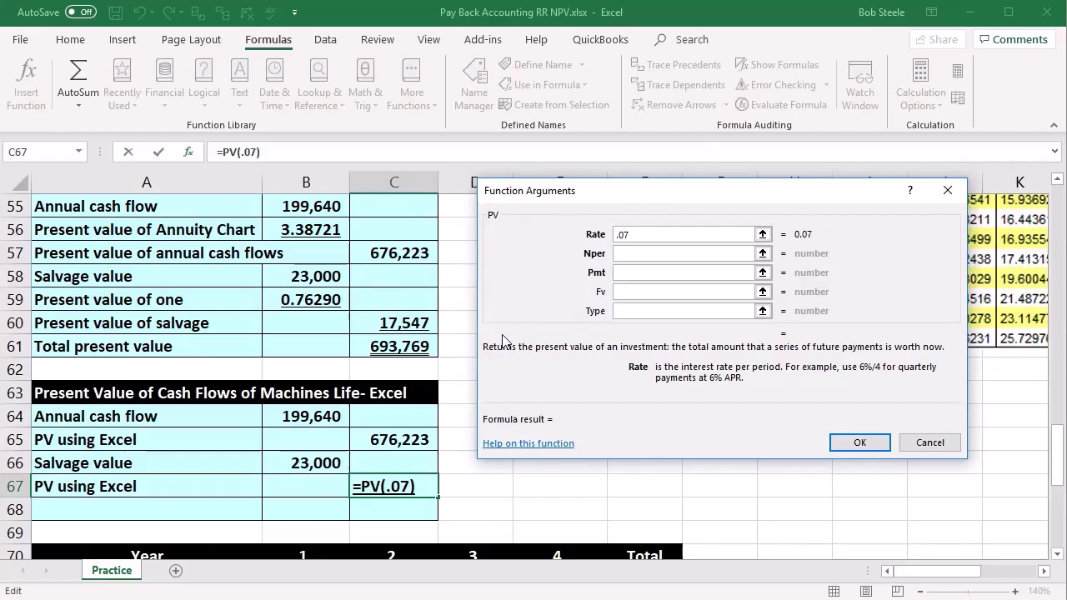
Set the PV function's Nper to the useful life in B4
click(655, 254)
scroll(325, 438, up, 17)
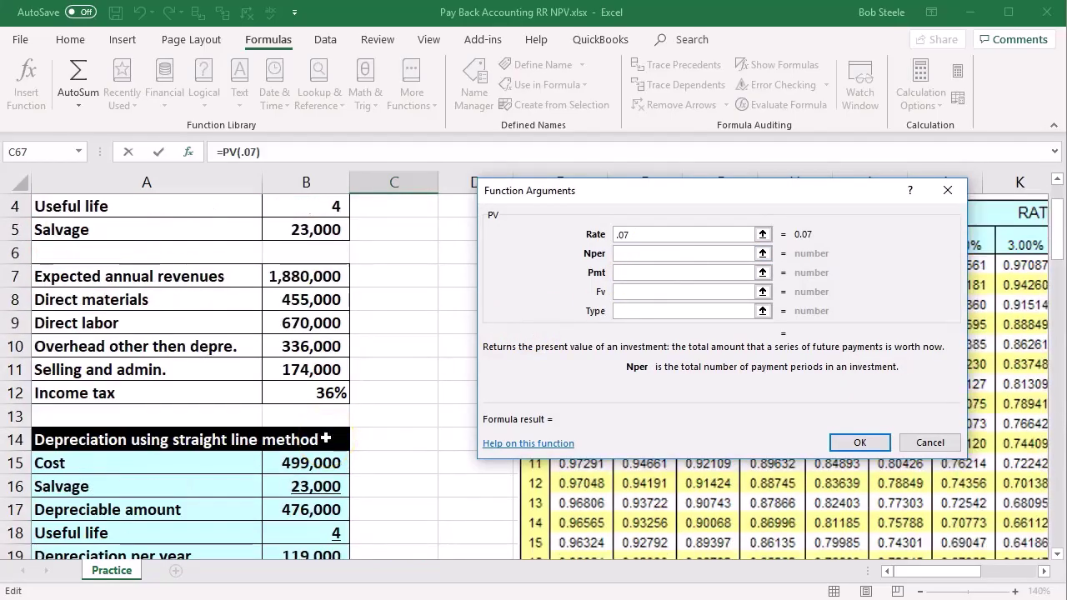
scroll(325, 437, up, 1)
click(331, 276)
scroll(400, 433, down, 4)
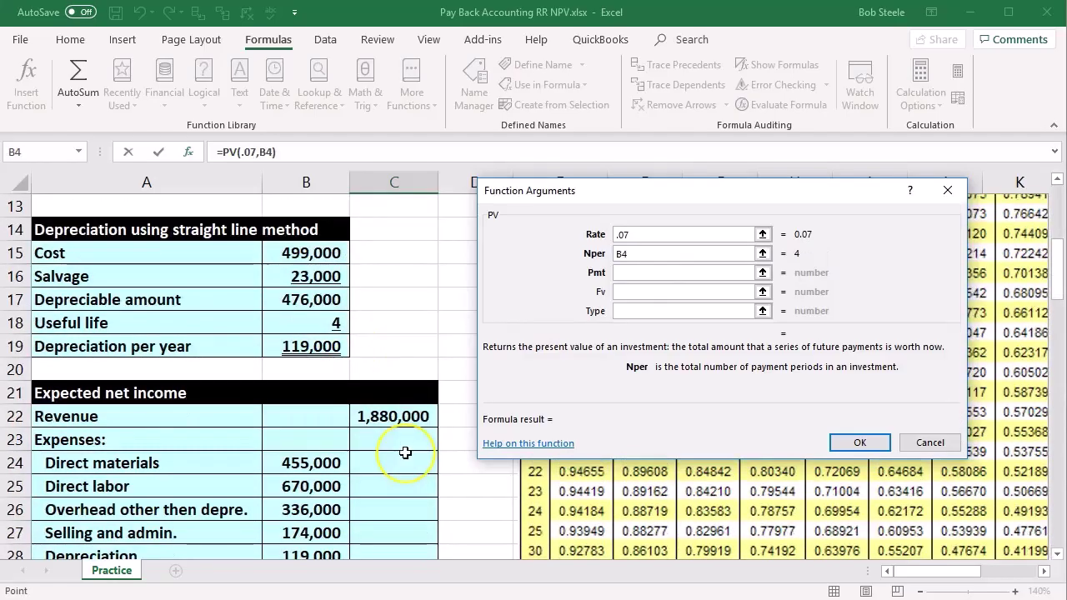
scroll(405, 453, down, 10)
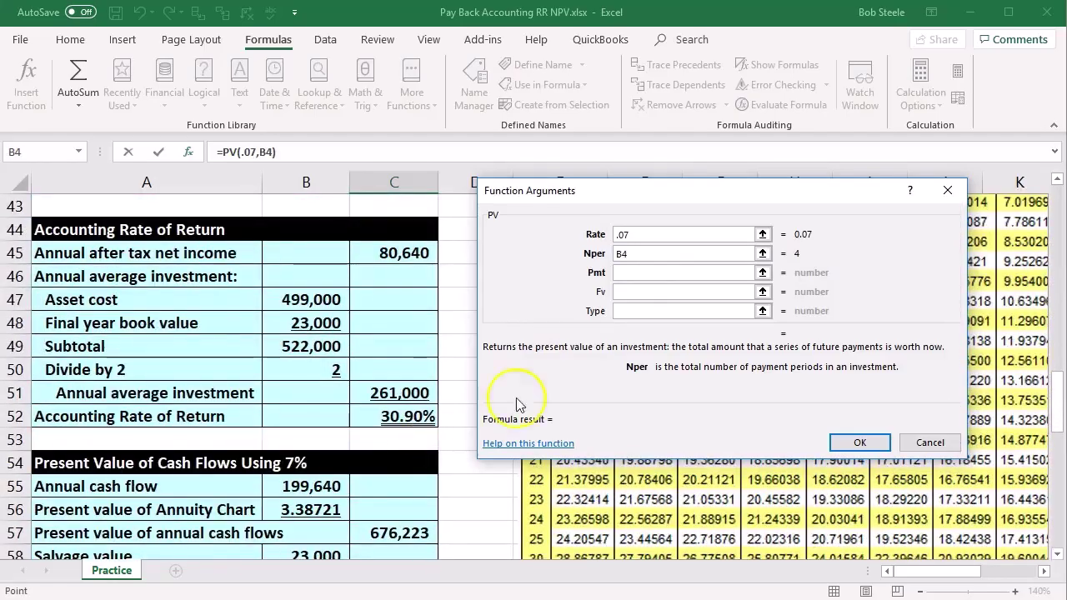
Set Pmt to 0 and Fv to the salvage value in B66, and enter the PV function in C67
click(636, 274)
scroll(416, 407, down, 3)
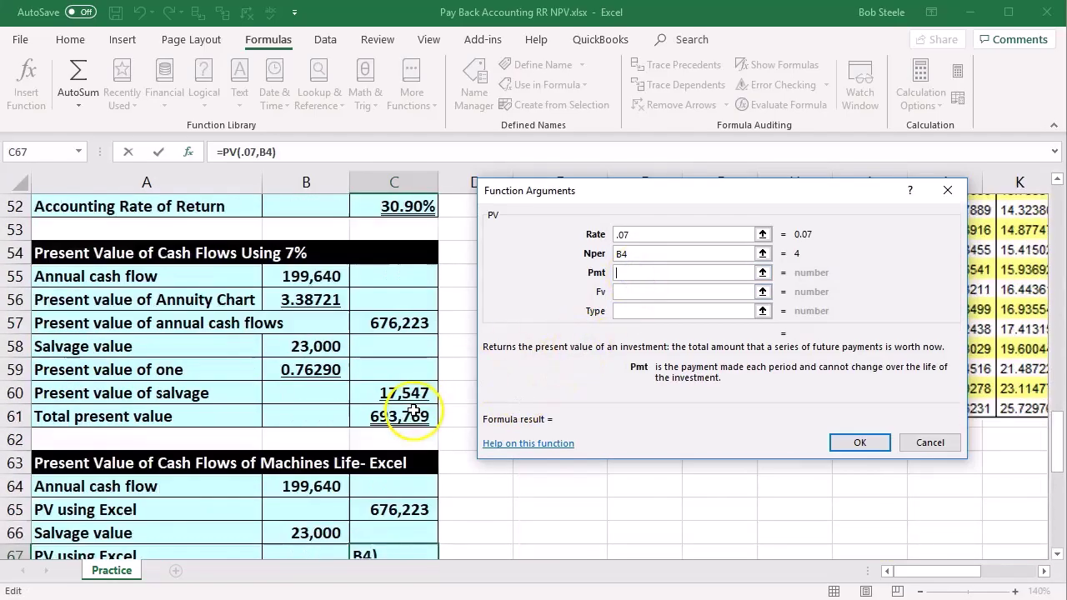
scroll(413, 411, up, 1)
scroll(414, 410, down, 2)
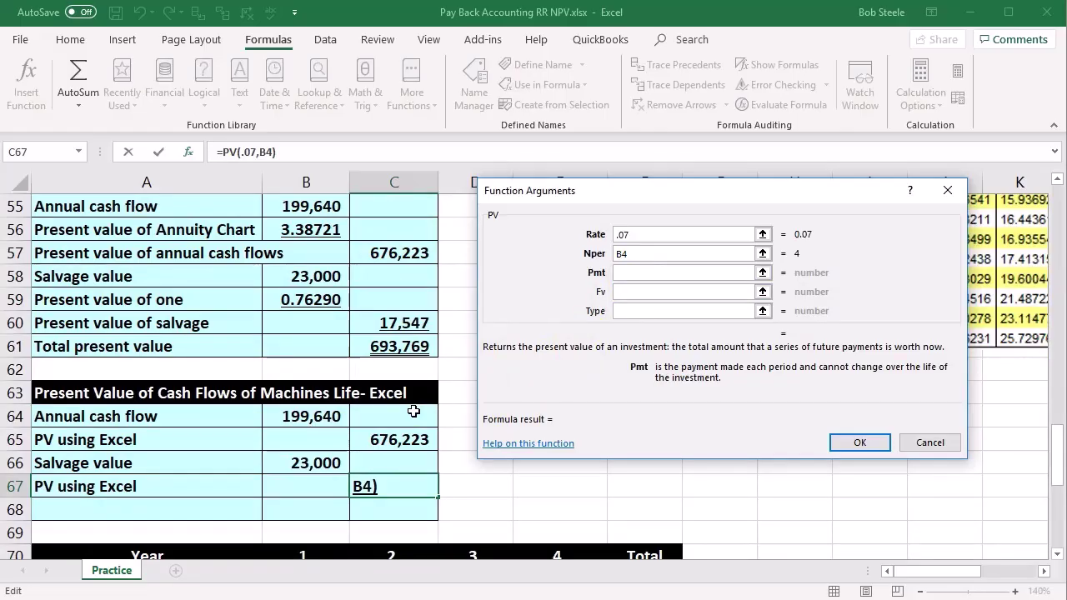
text(0)
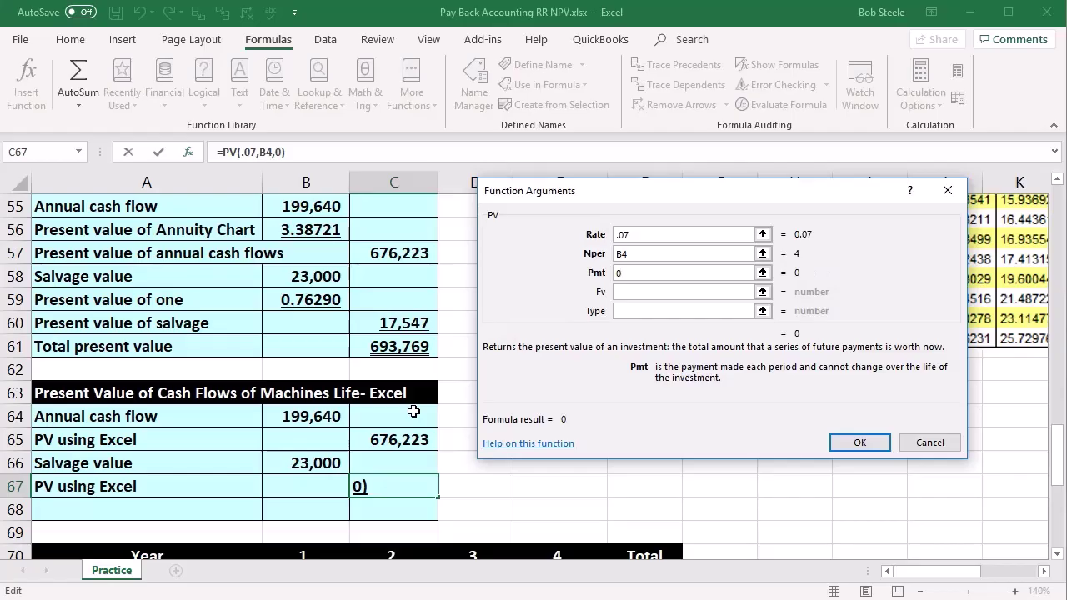
click(623, 290)
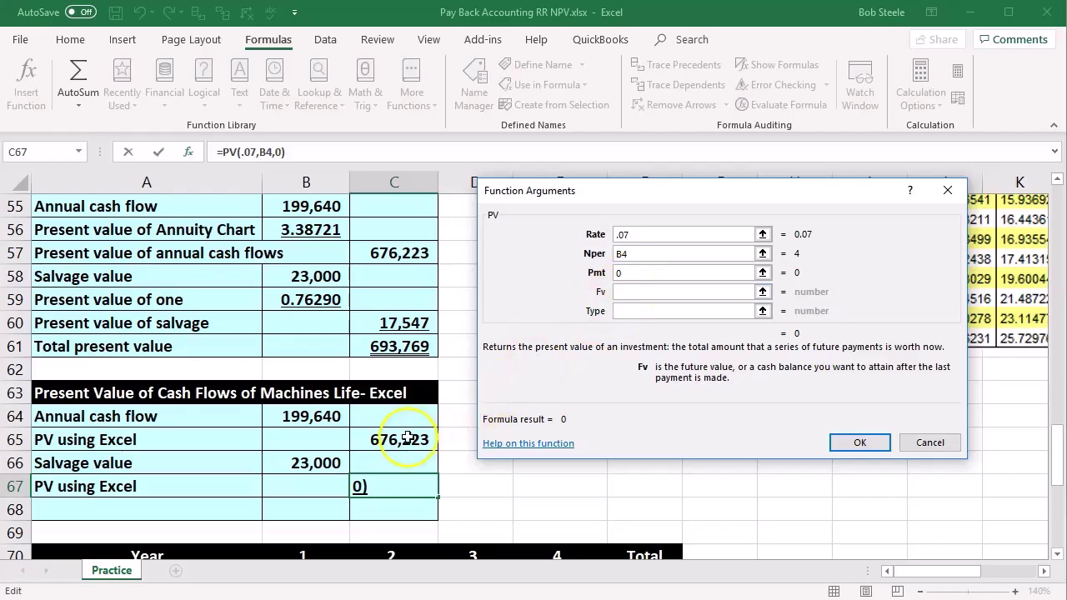
click(324, 463)
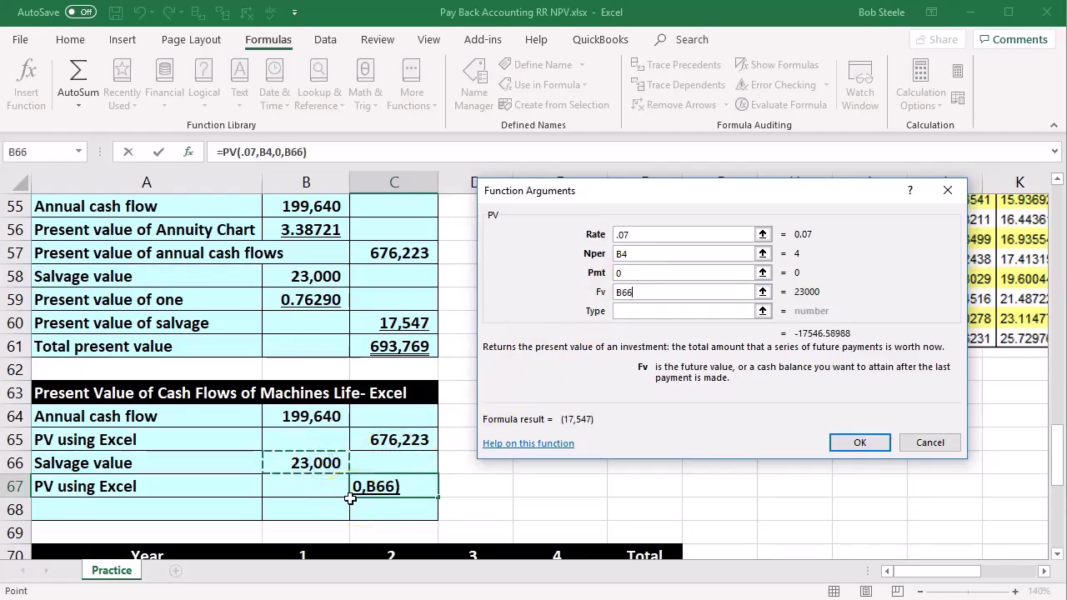
click(849, 444)
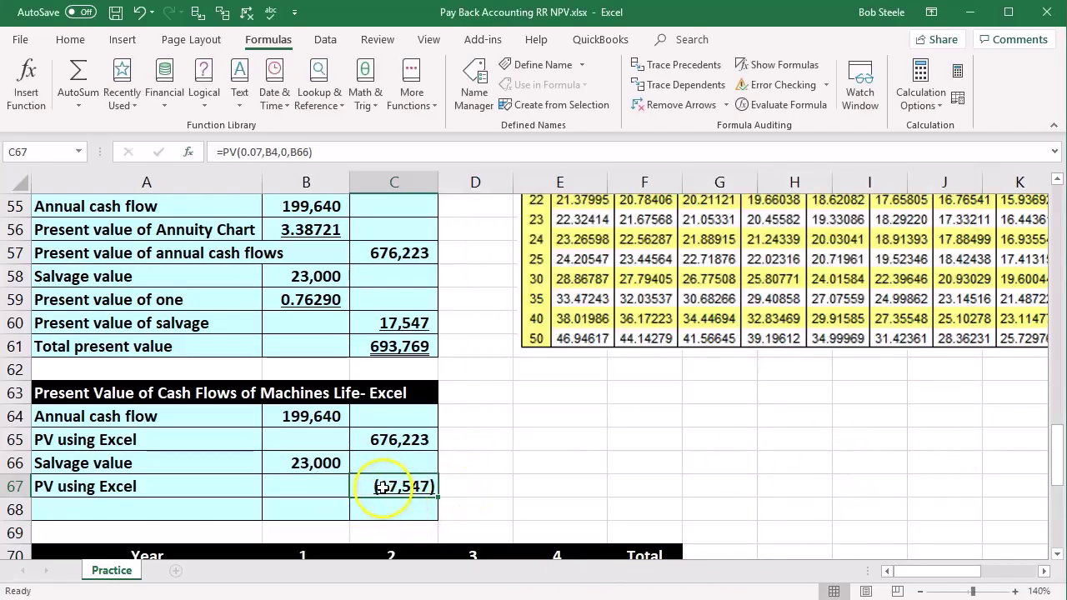
Reverse the sign of the C67 result by changing its formula to =-PV(0.07,B4,0,B66)
double_click(377, 487)
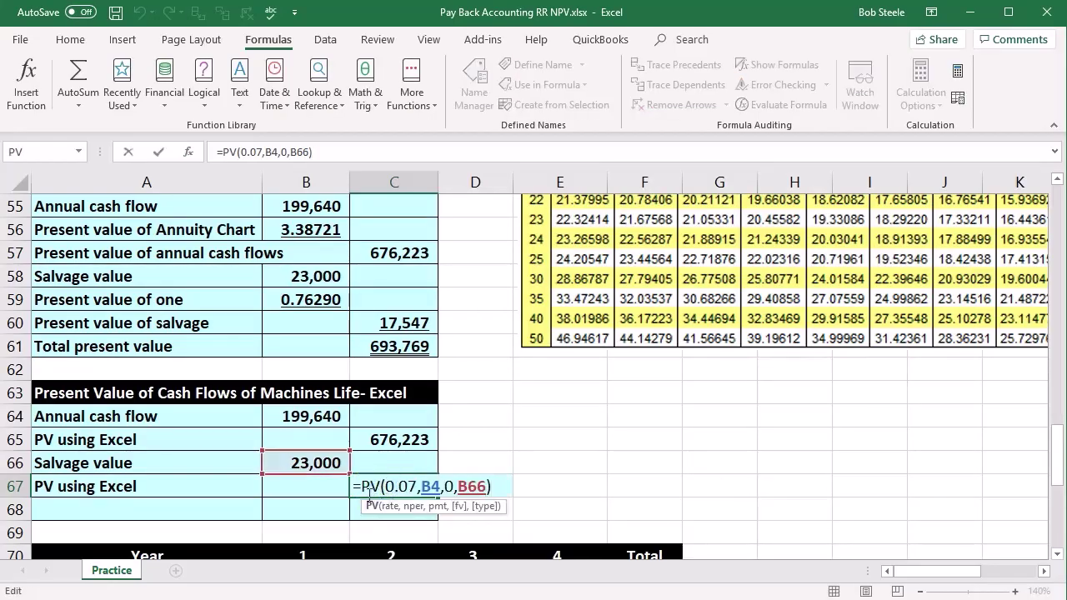
click(361, 486)
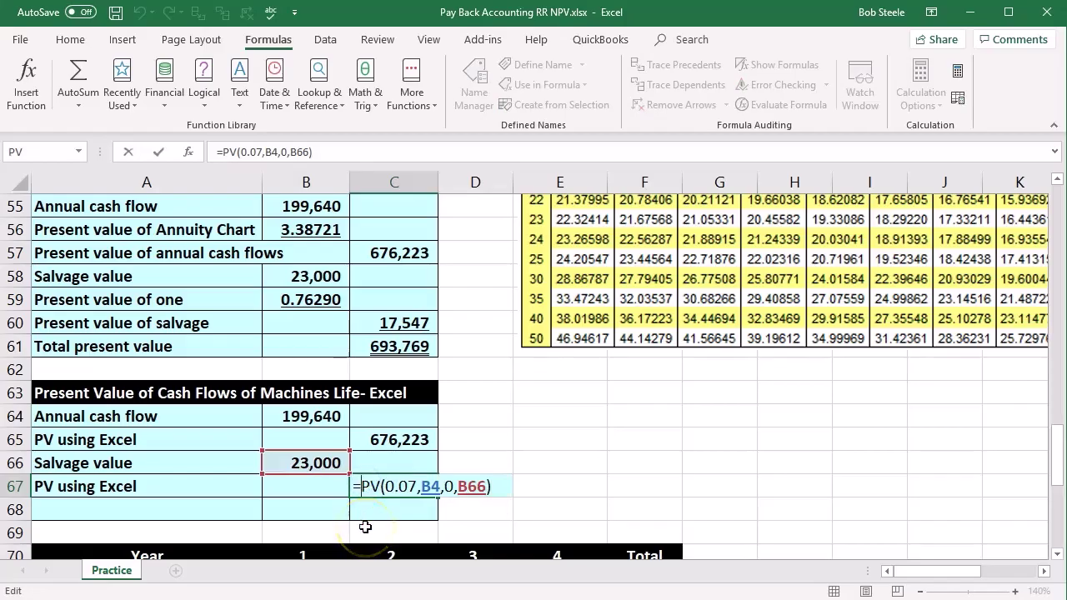
text(-)
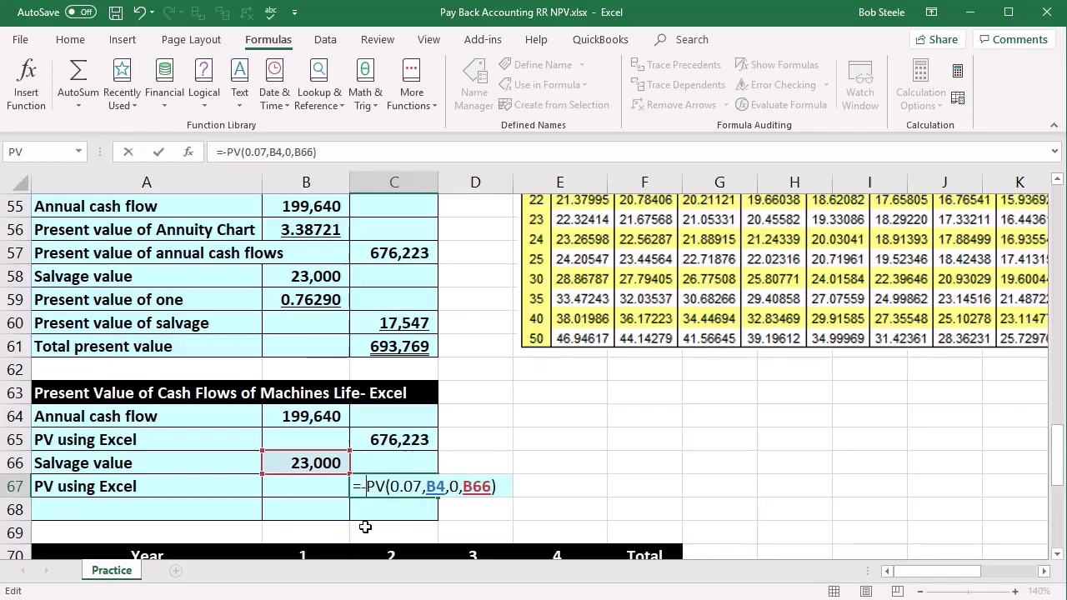
key(Return)
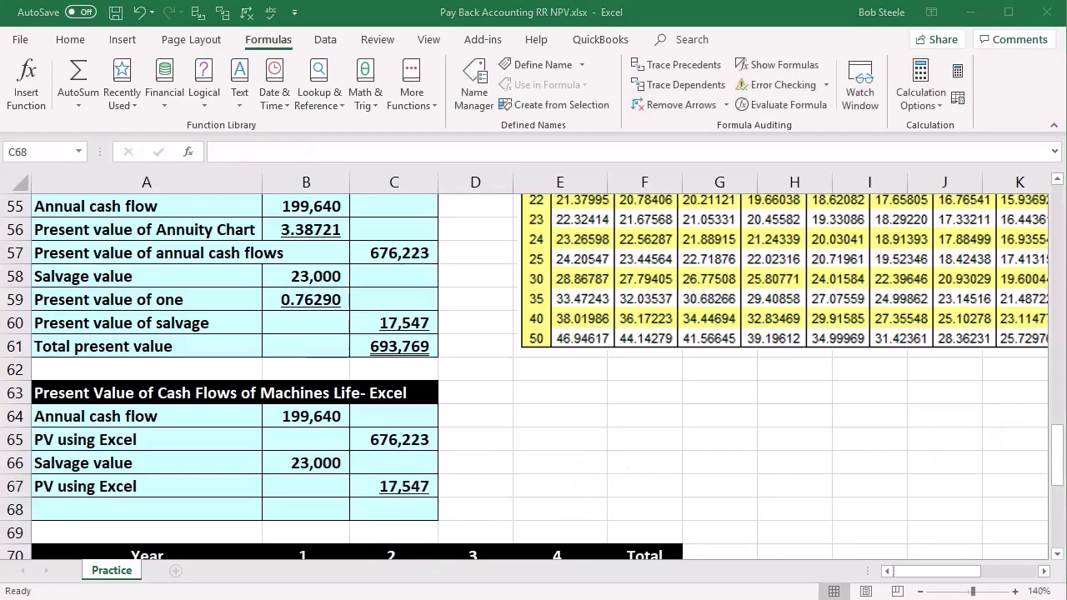
Bring the total present value label into A68 with =+A61 and total the present values in C68 with =SUM(C65:C67)
click(182, 510)
key(ctrl+v)
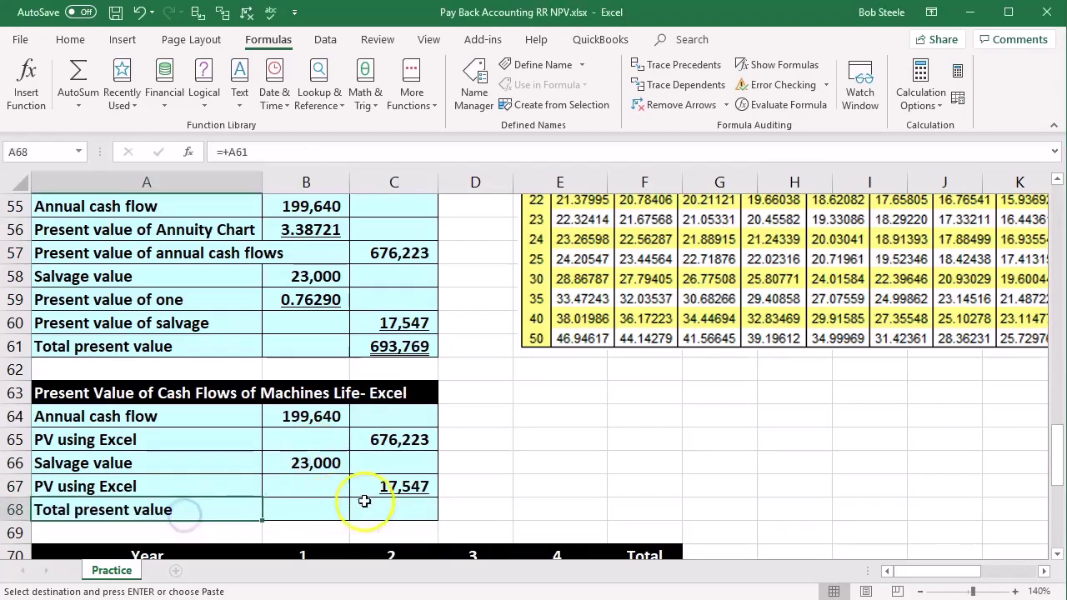
click(365, 501)
text(=sum)
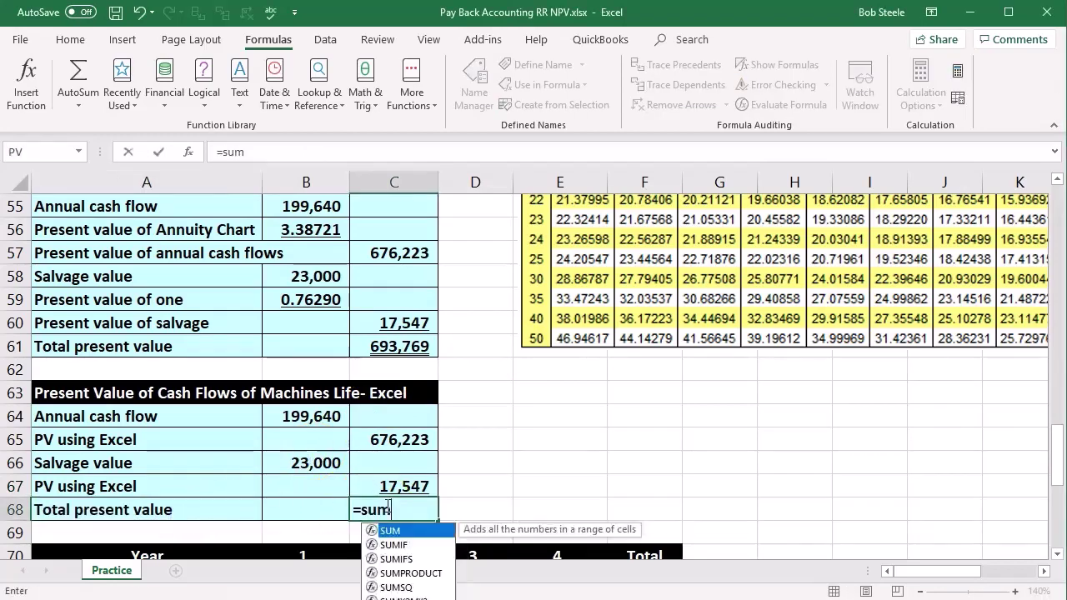
text(()
drag(391, 486, 393, 439)
key(Return)
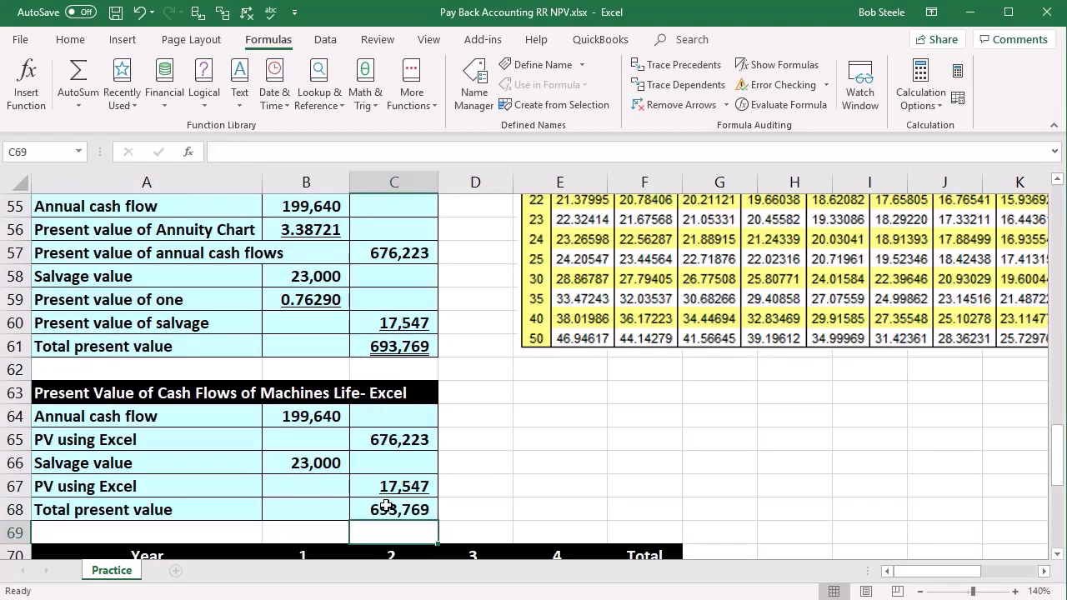
click(385, 506)
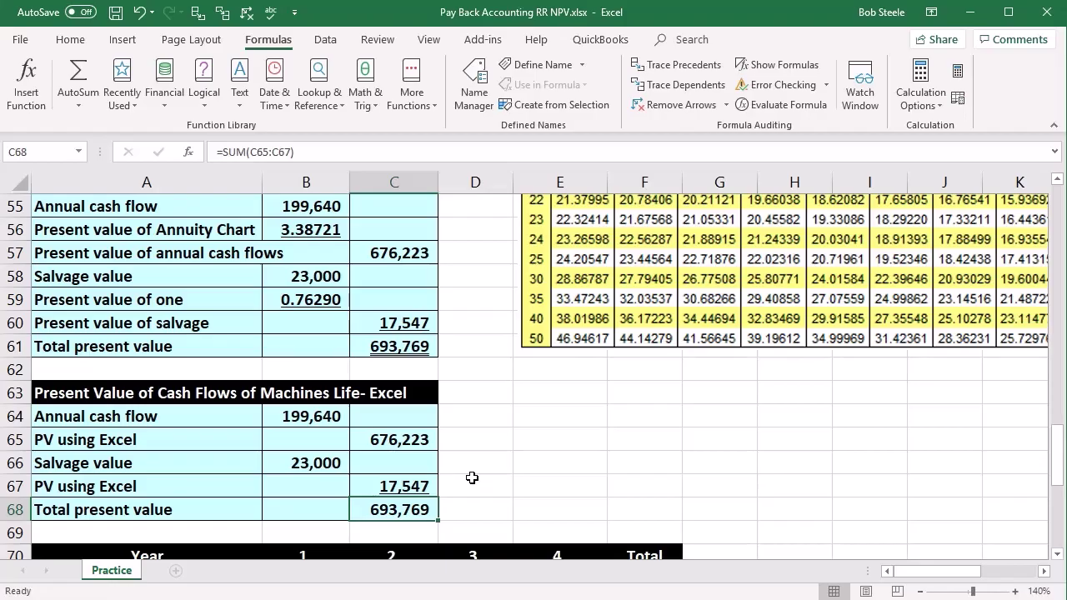
click(418, 486)
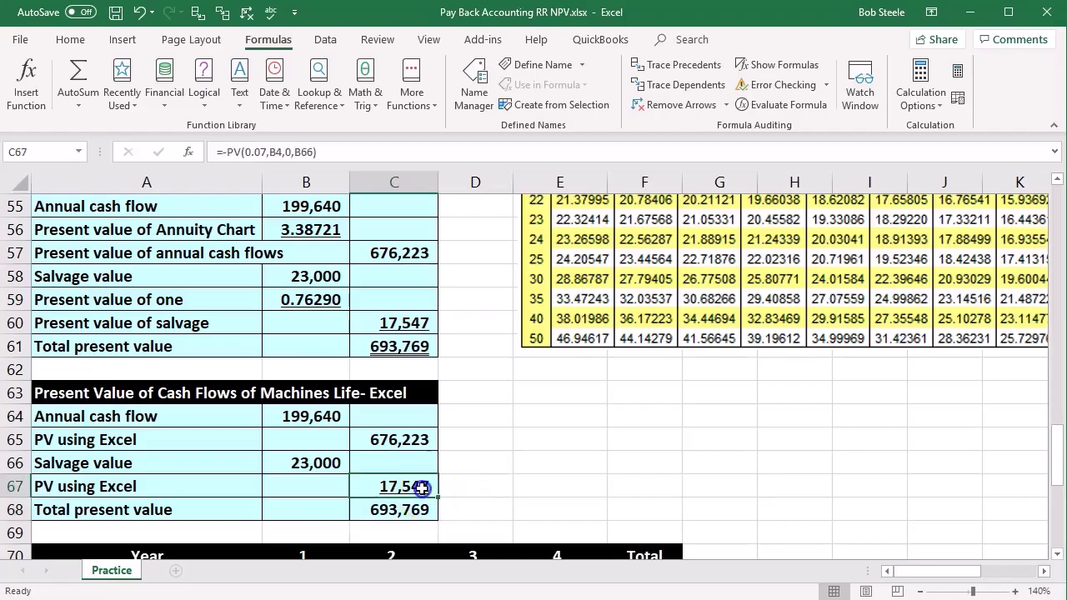
click(502, 492)
Examine the row 70 headings of the yearly table, from Year through years 1 to 4 and Total
scroll(503, 488, down, 1)
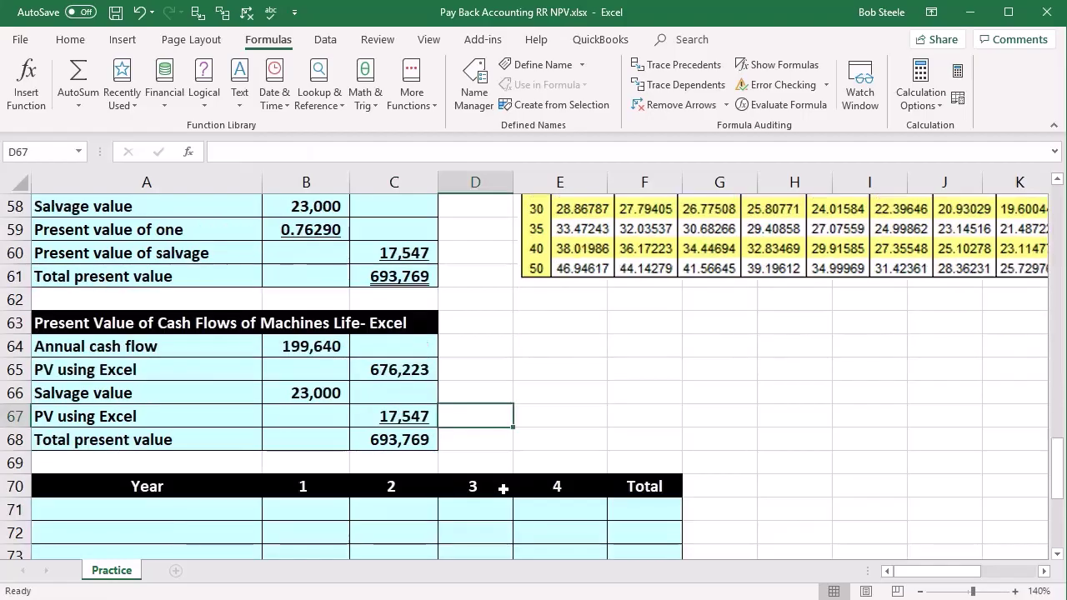
scroll(503, 489, down, 1)
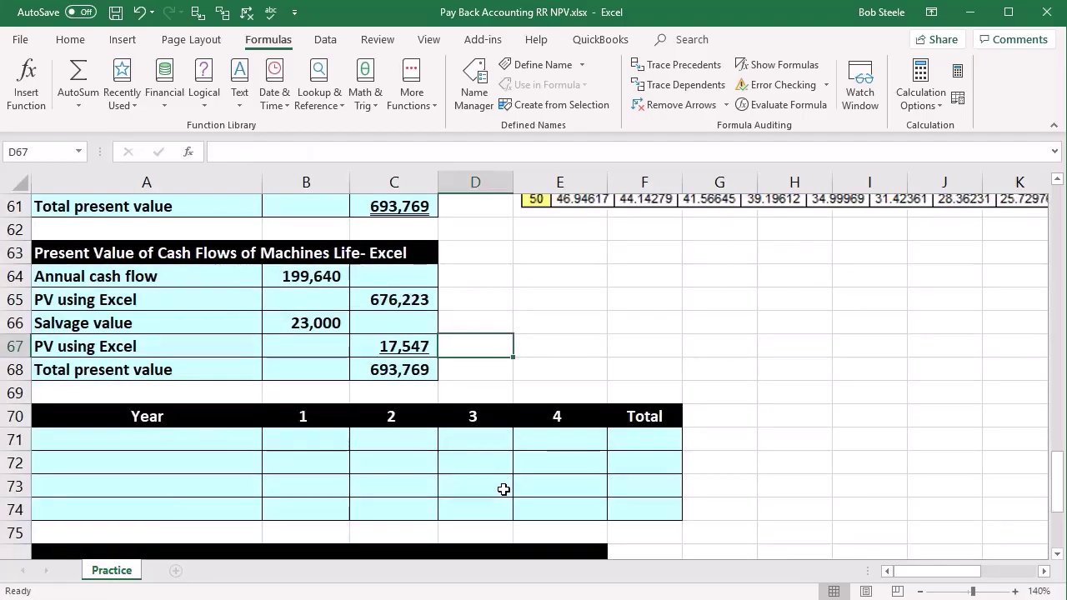
click(156, 443)
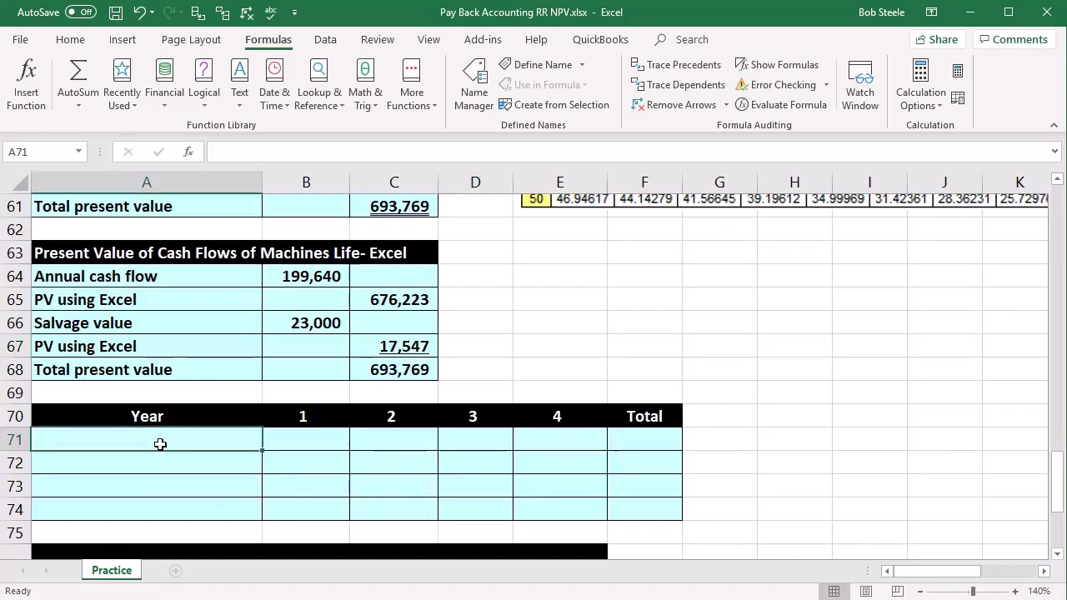
key(Up)
key(Right)
key(Right)
key(Right)
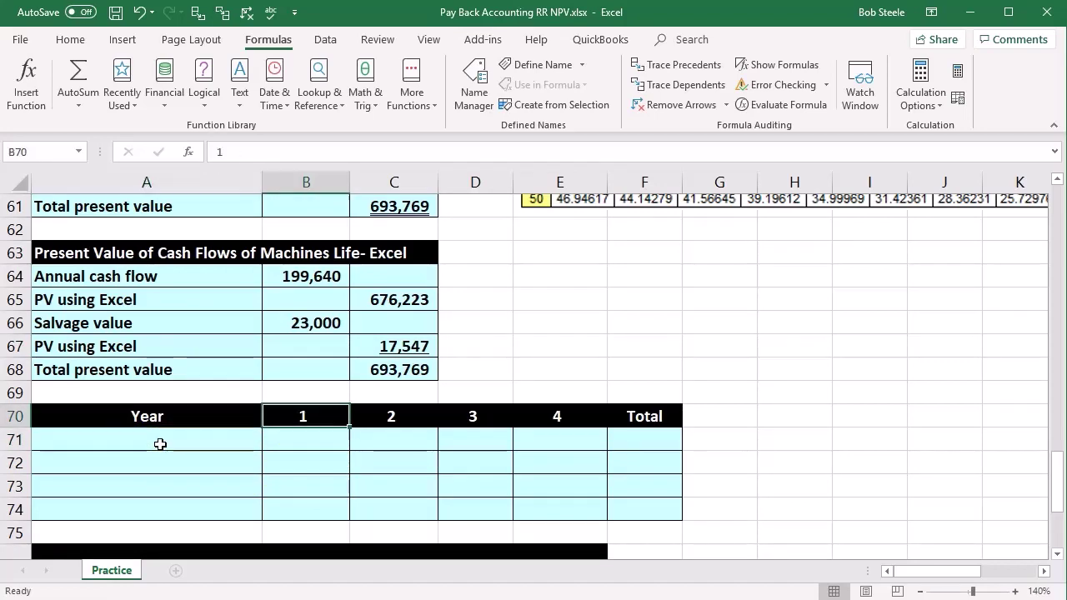
key(Right)
key(Right)
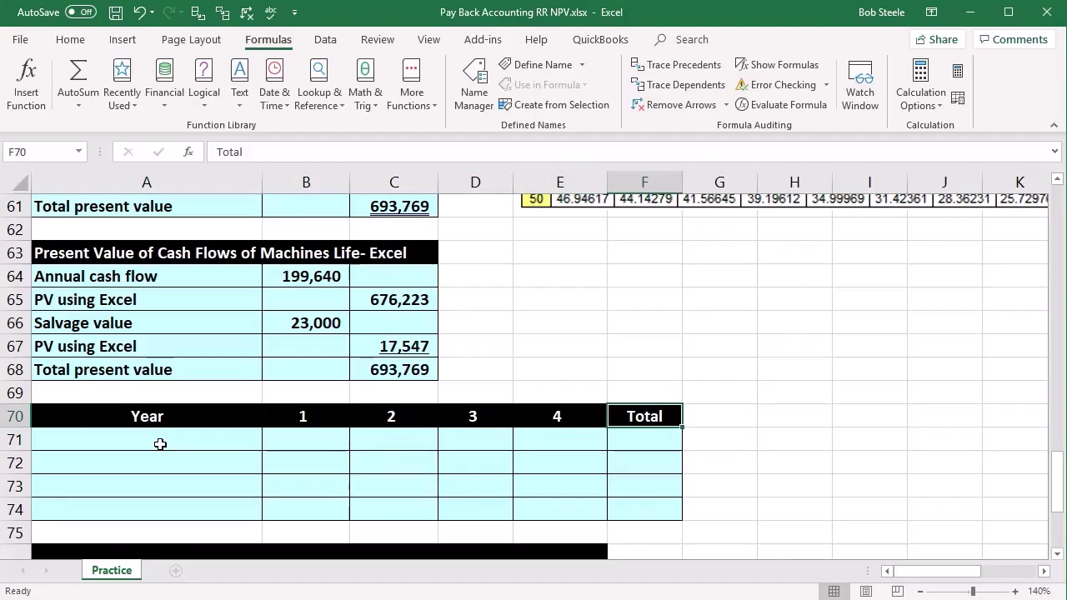
key(Down)
key(Left)
key(Left)
key(Left)
key(Left)
key(Left)
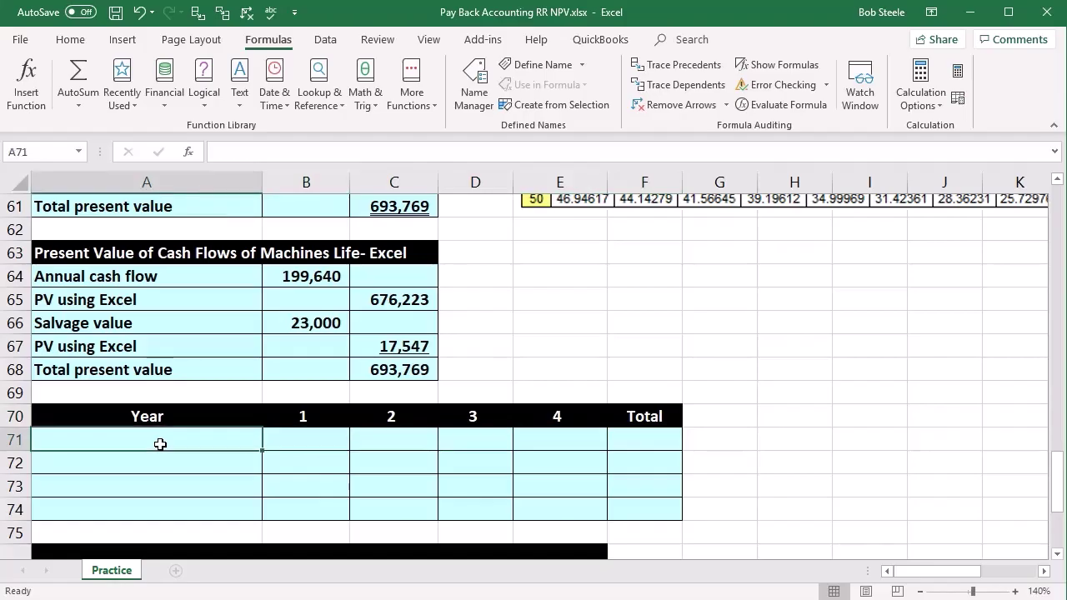
Enter the label "Annual cash flow" in A71 of the yearly table
key(alt+Tab)
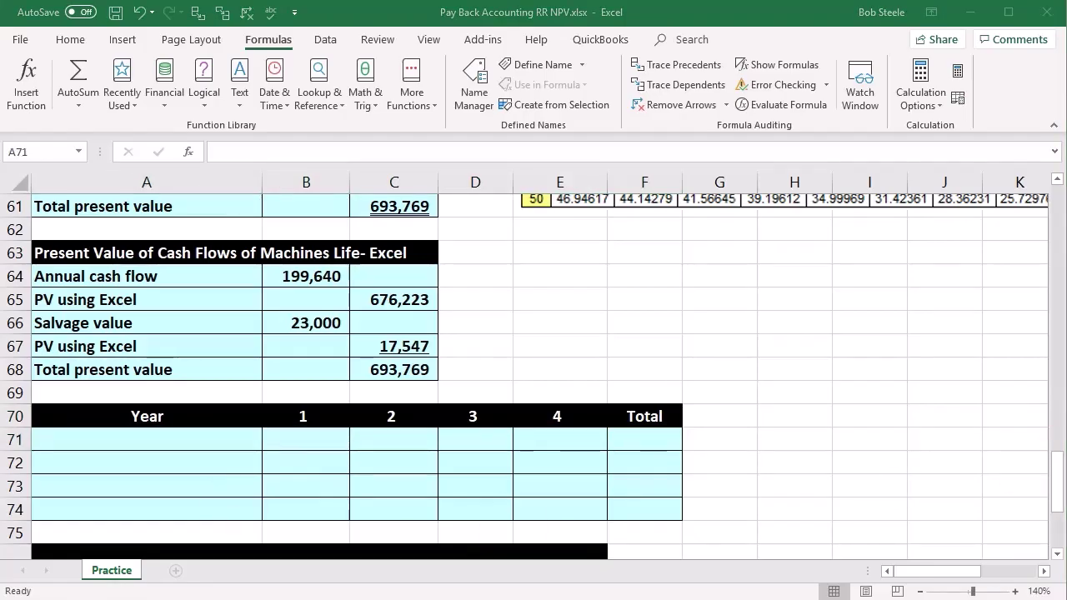
key(alt+Tab)
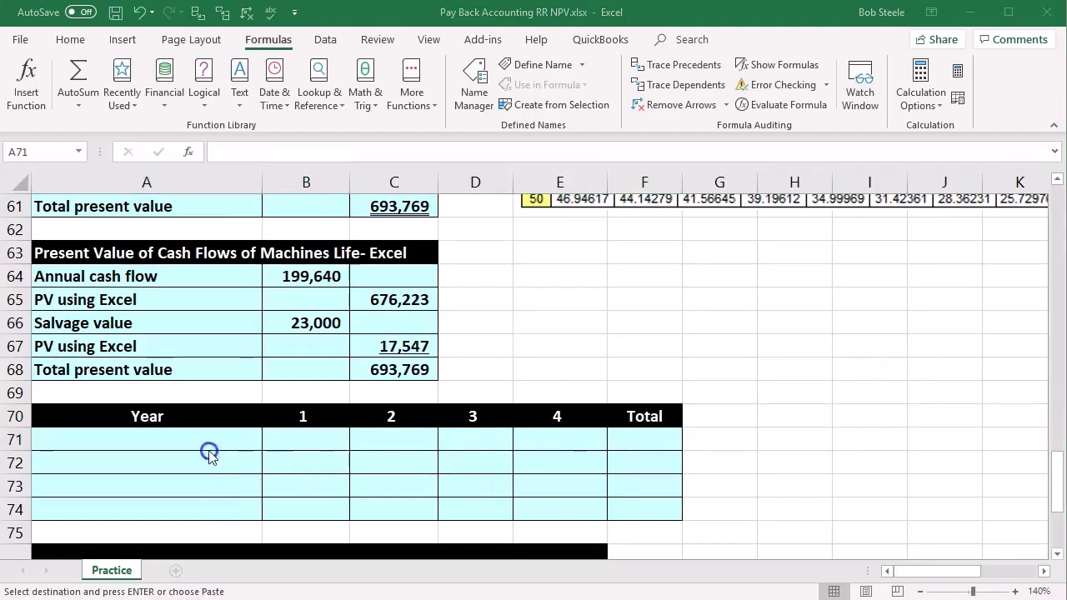
text(=A64)
key(Right)
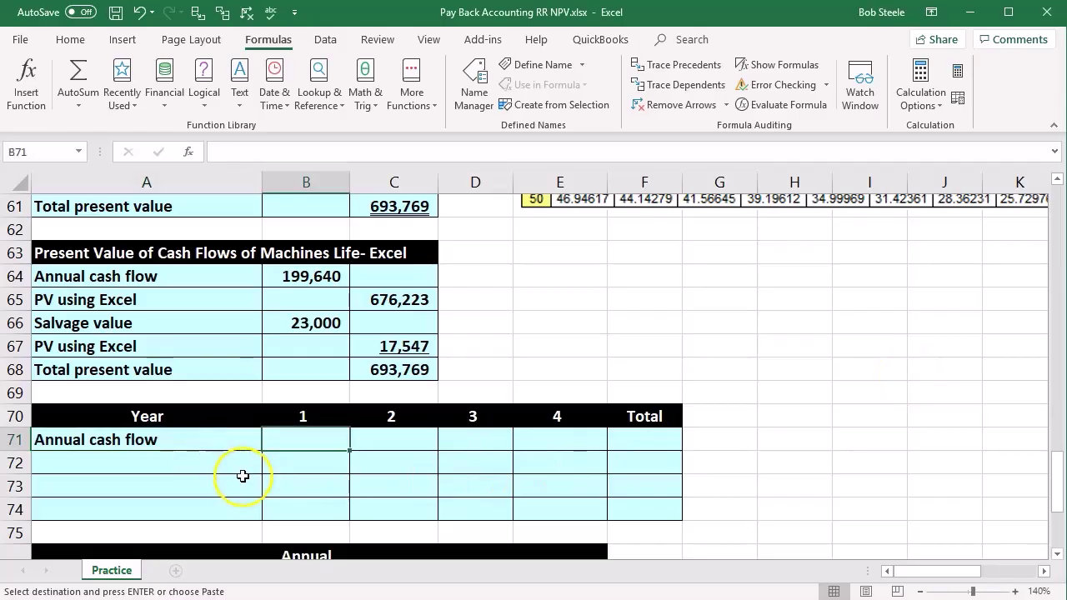
Bring the net cash flow into year 1 of the Annual cash flow row by linking B71 to B37
text(=)
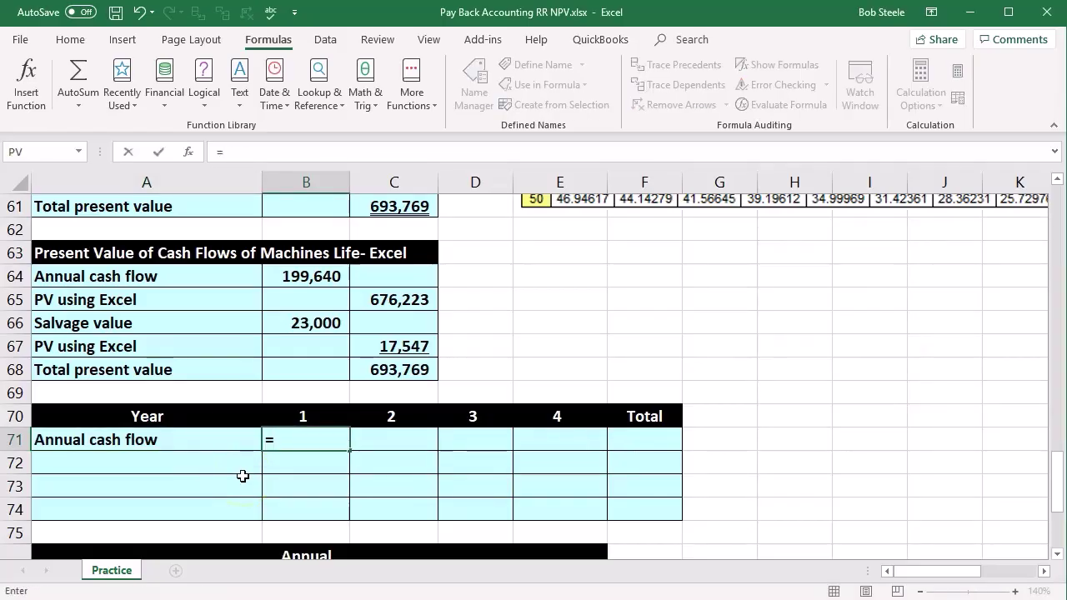
scroll(242, 476, up, 9)
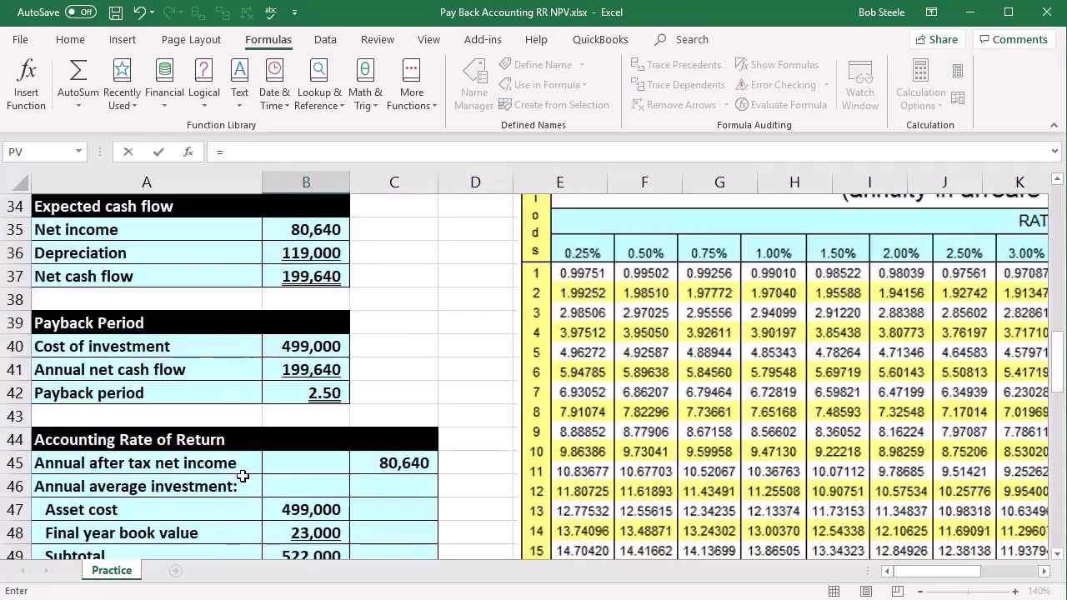
scroll(243, 476, up, 1)
click(306, 346)
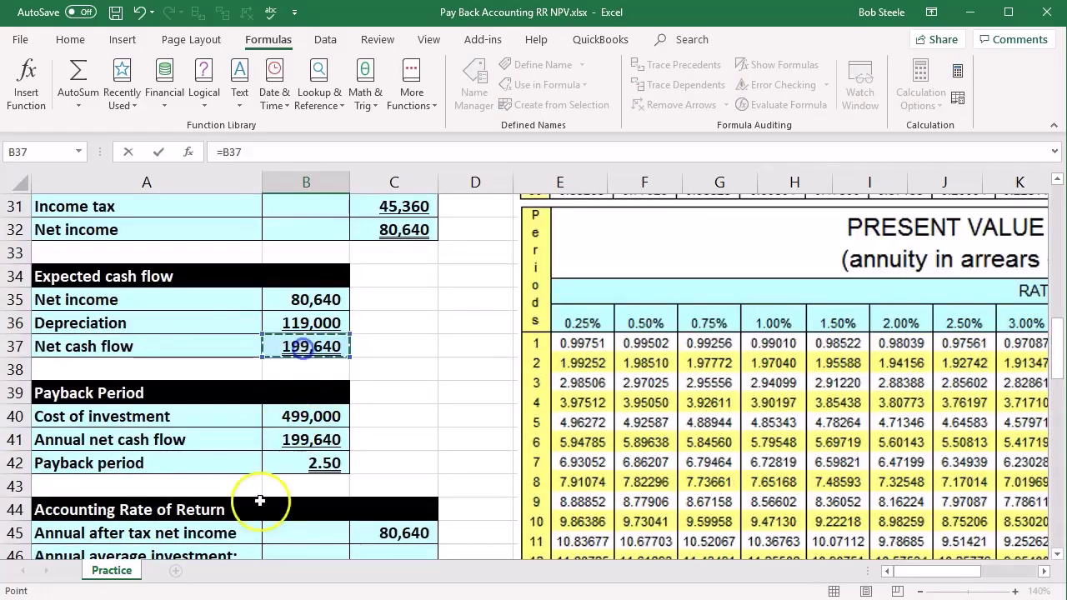
key(Return)
scroll(334, 450, down, 2)
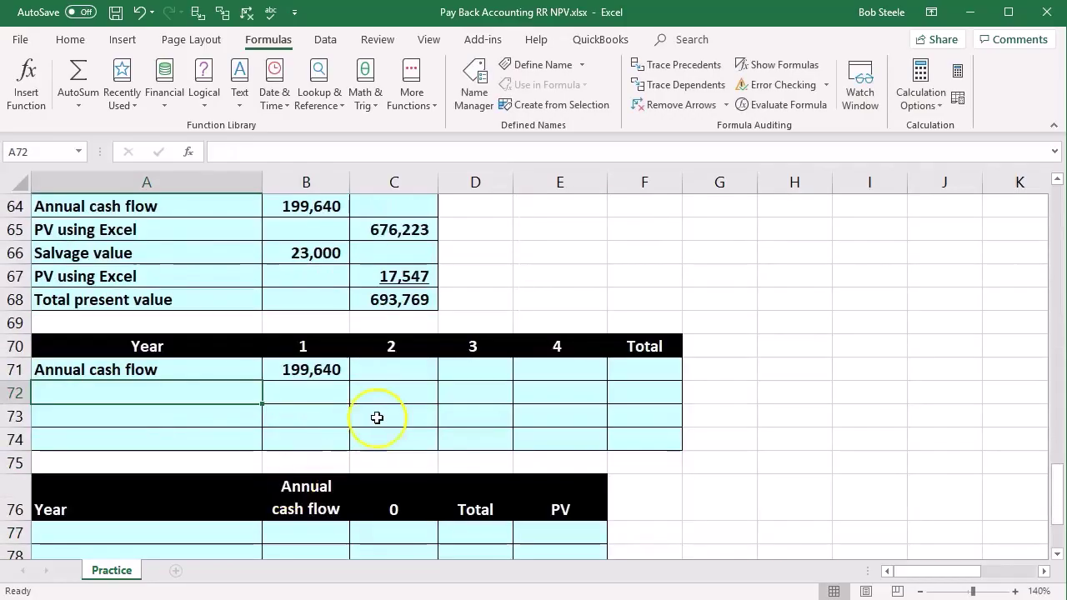
Carry the annual cash flow into years 2 to 4 by linking each of C71:E71 to the preceding year's cell
click(393, 369)
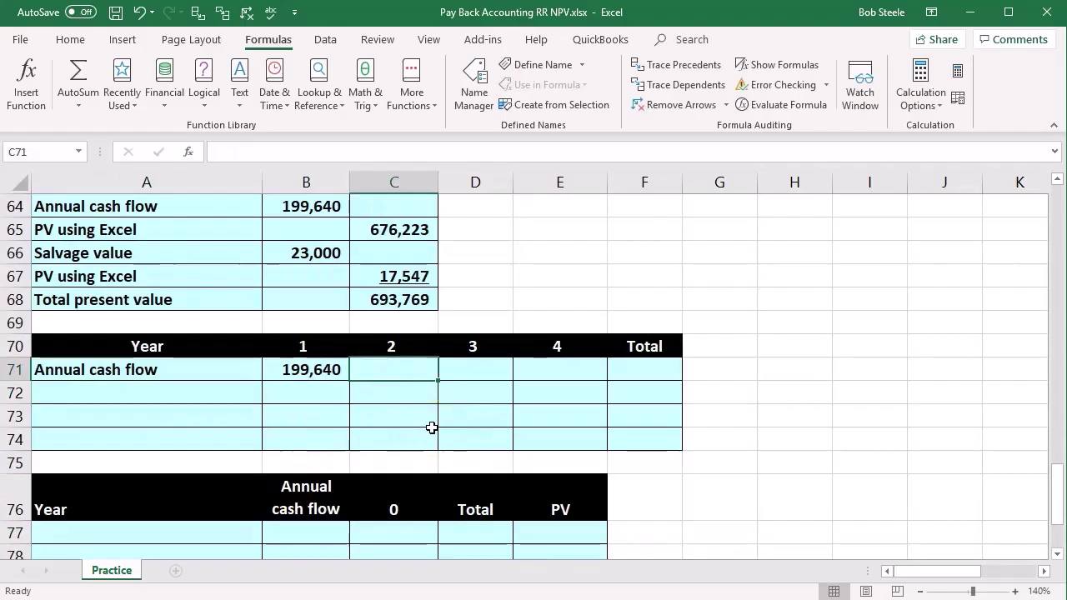
text(=)
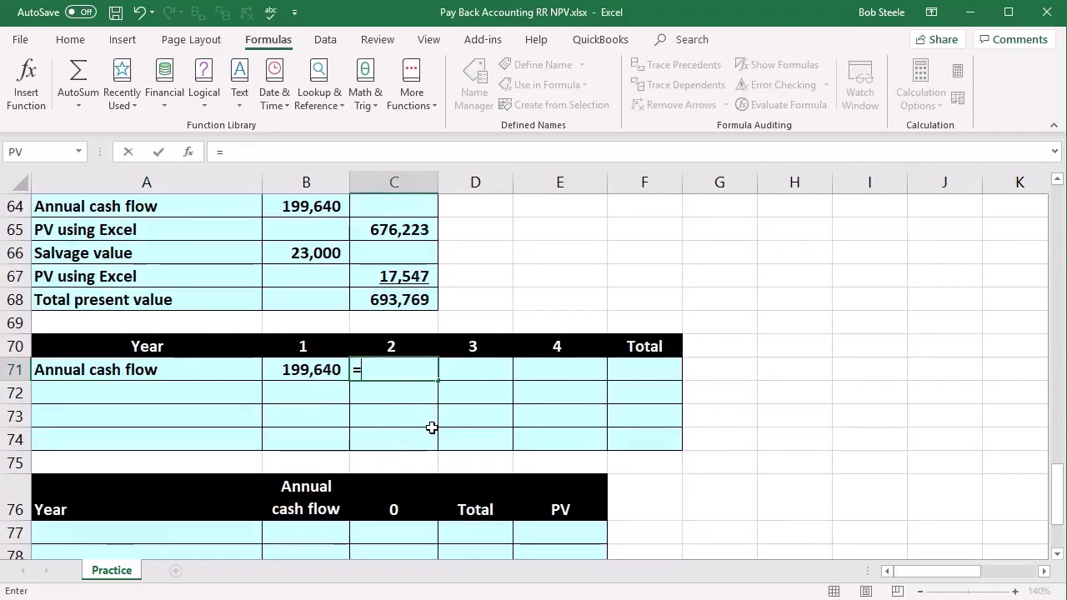
key(Left)
key(Return)
key(Right)
key(Up)
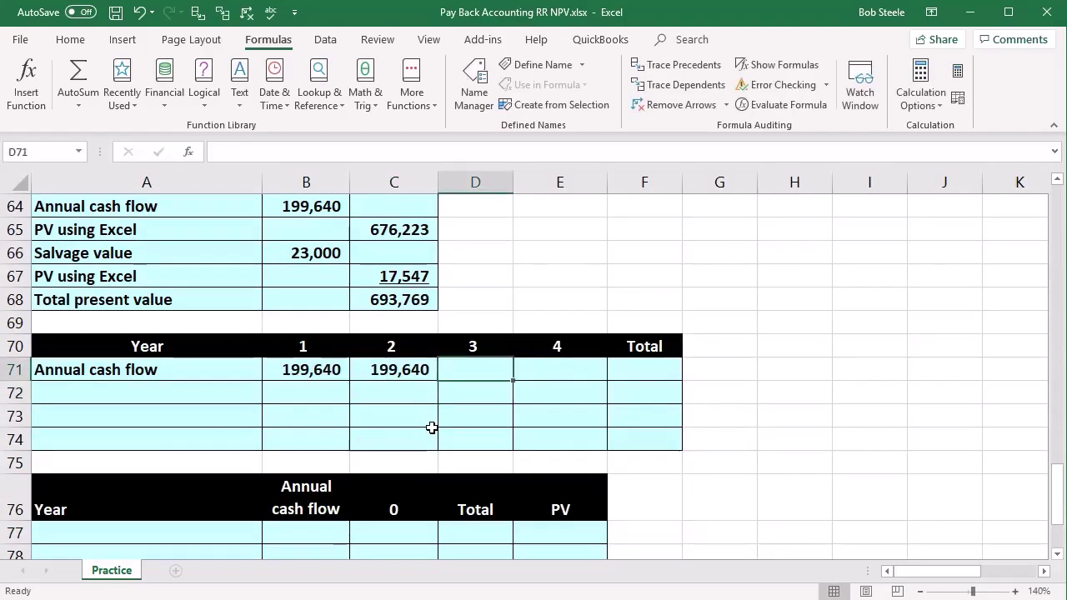
text(+)
key(Left)
key(Return)
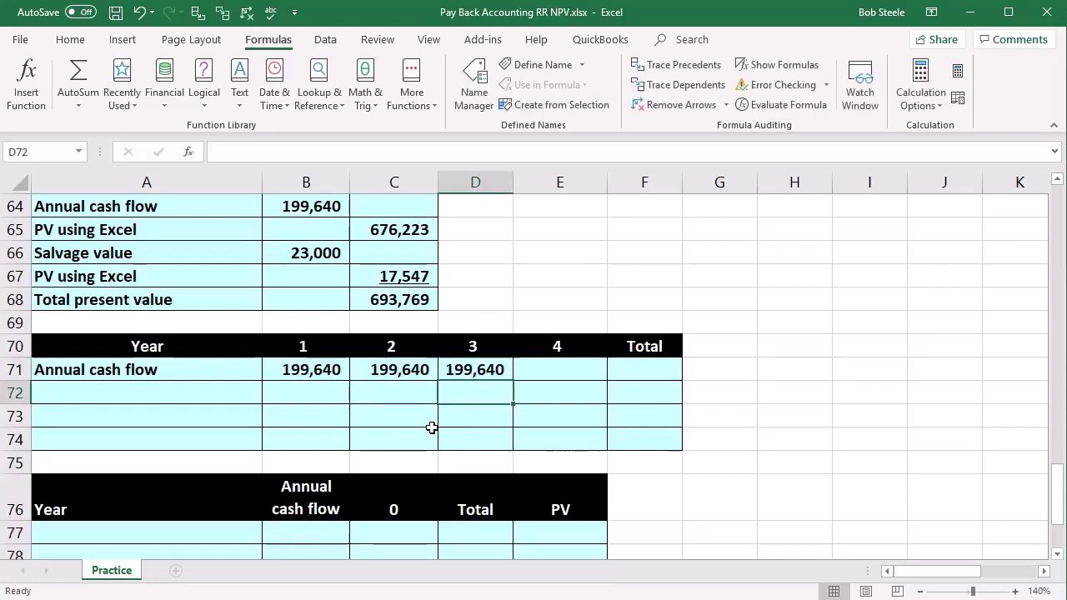
click(513, 377)
drag(511, 381, 565, 388)
Label A72 "Salvage value" with =A66 and bring the machine's salvage into year 4 with =B5 in E72
click(157, 395)
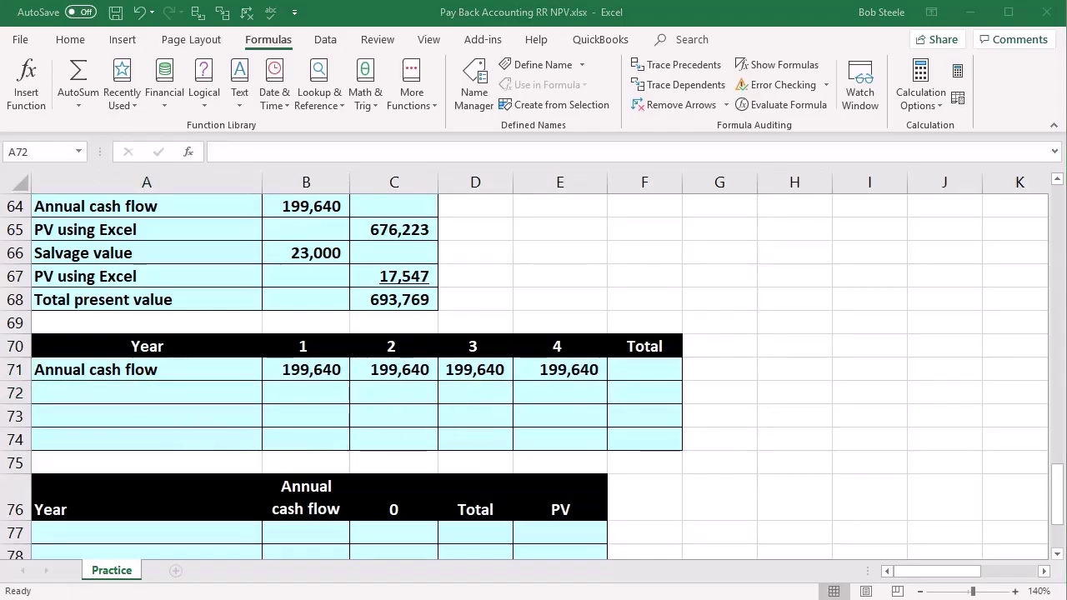
click(186, 399)
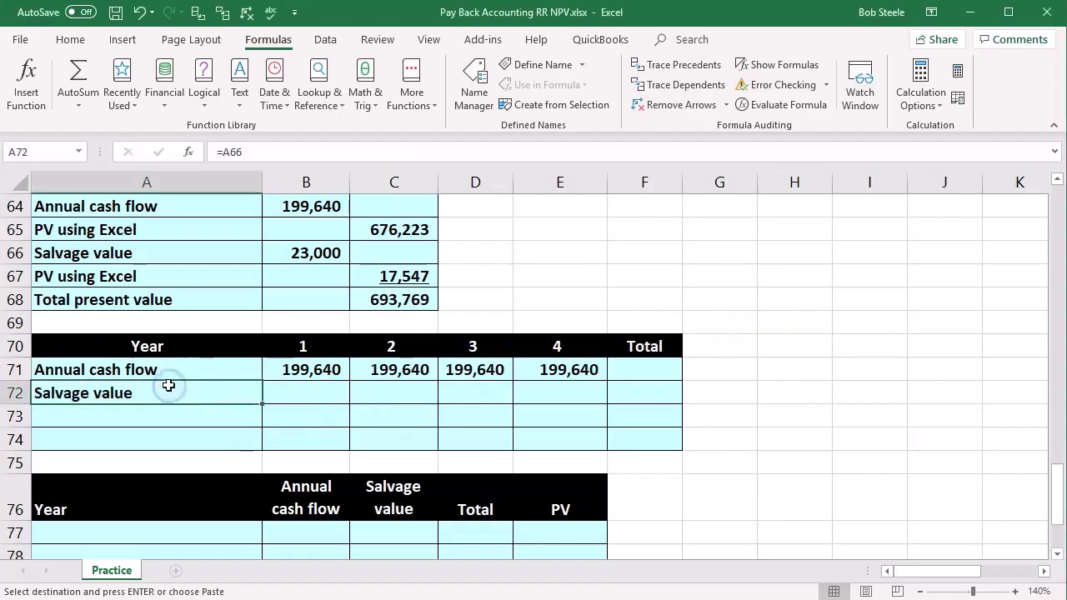
click(593, 393)
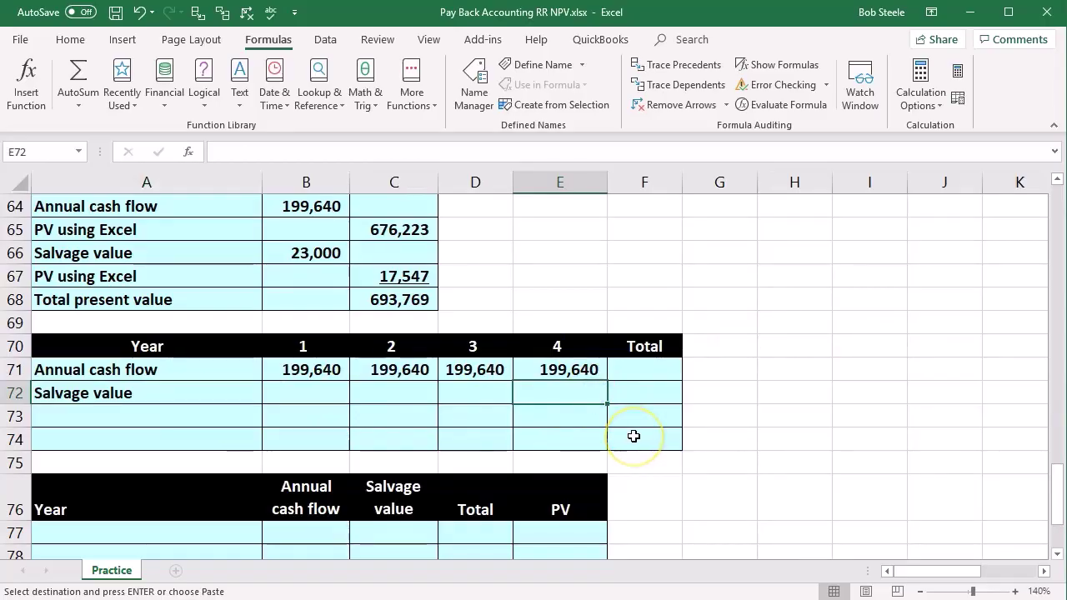
text(=)
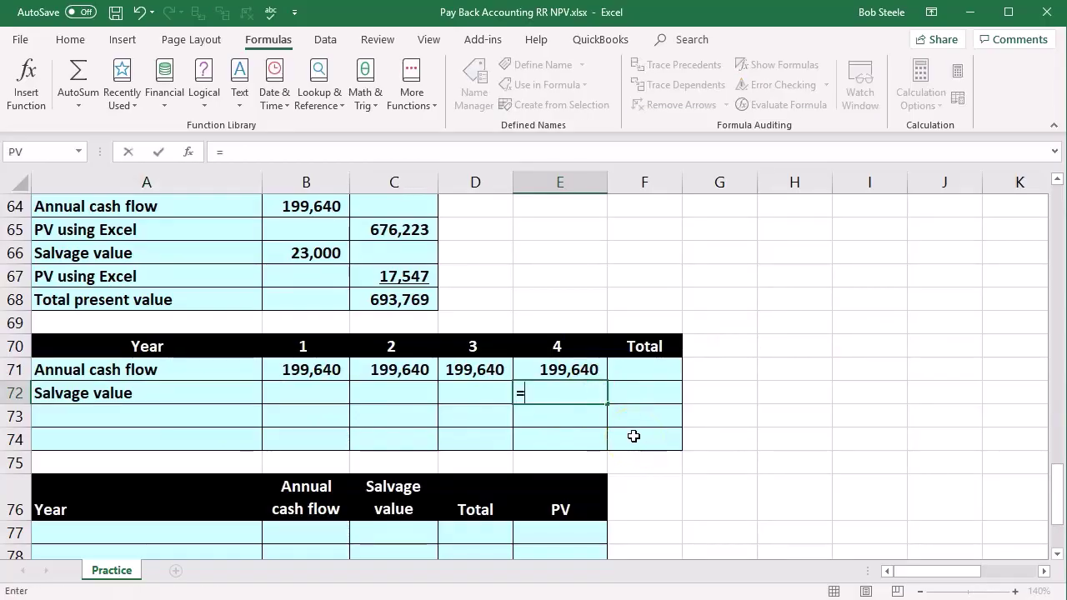
scroll(467, 420, up, 16)
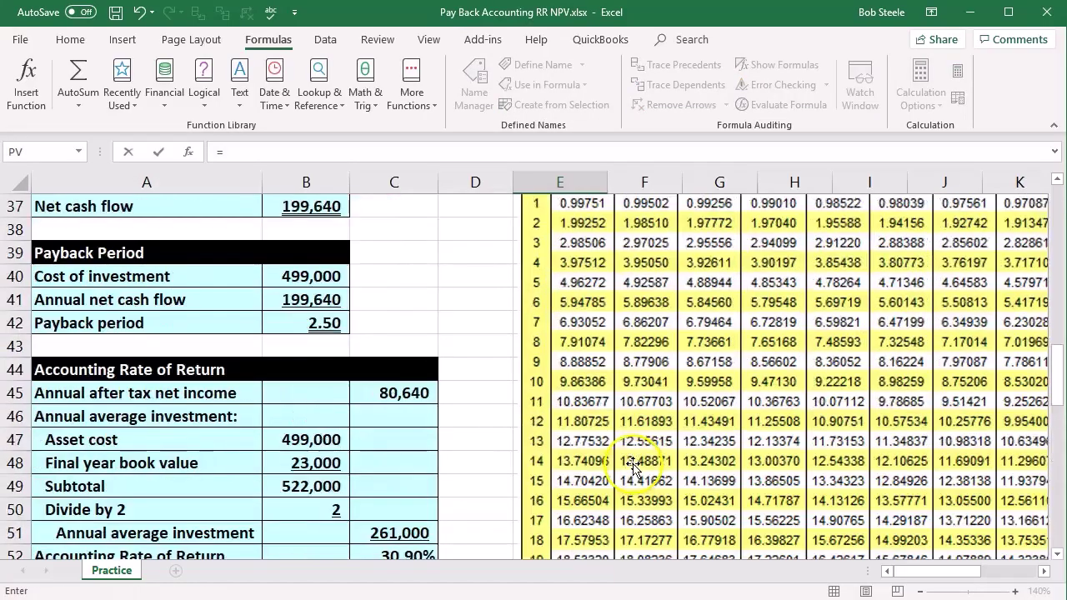
scroll(417, 392, up, 3)
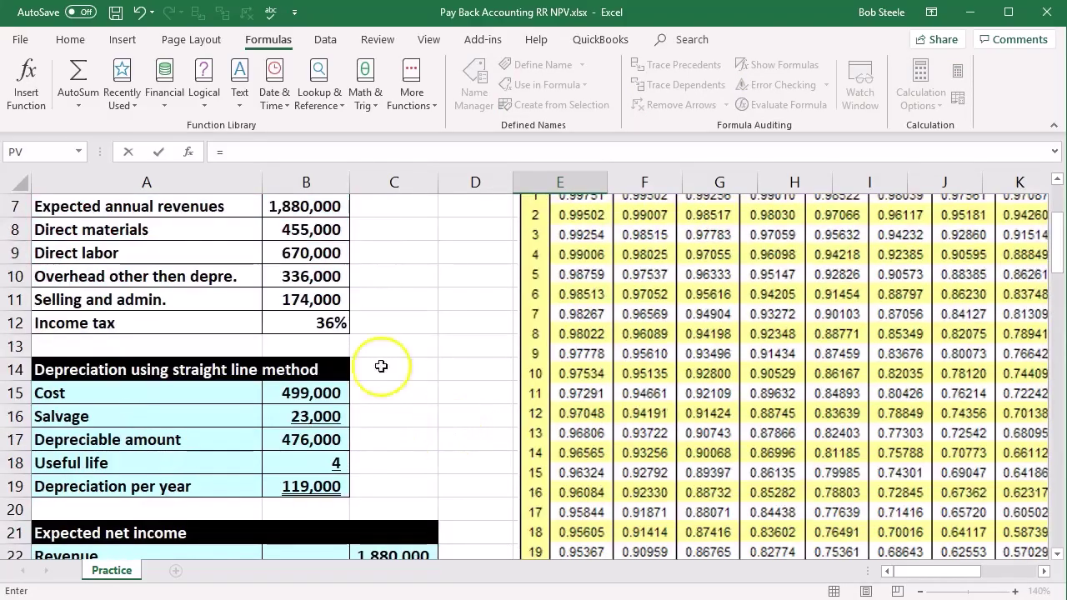
click(309, 417)
scroll(321, 383, up, 2)
click(329, 298)
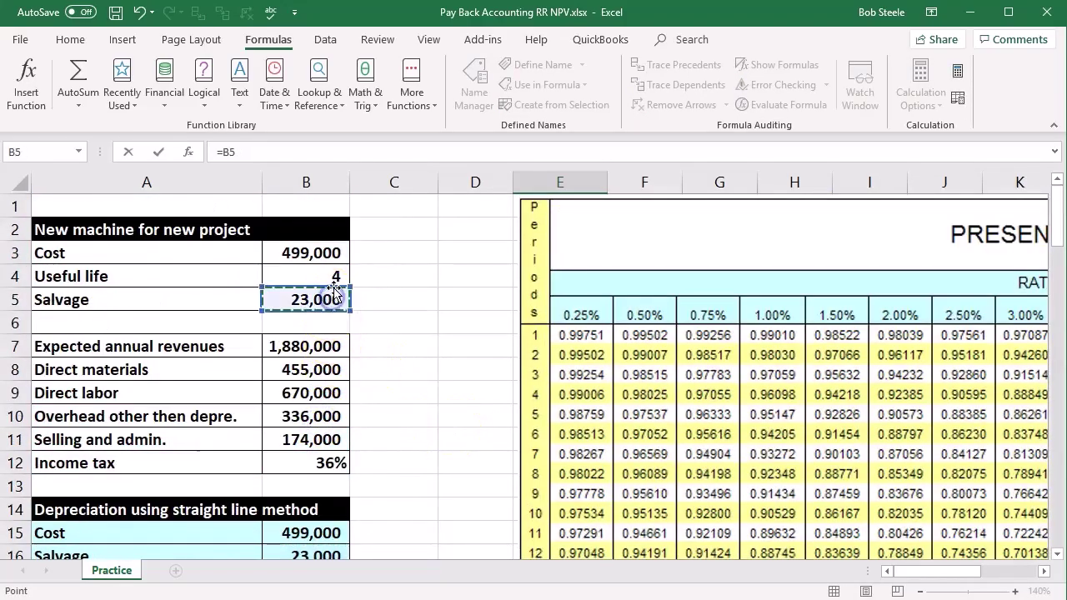
key(Return)
scroll(332, 288, down, 2)
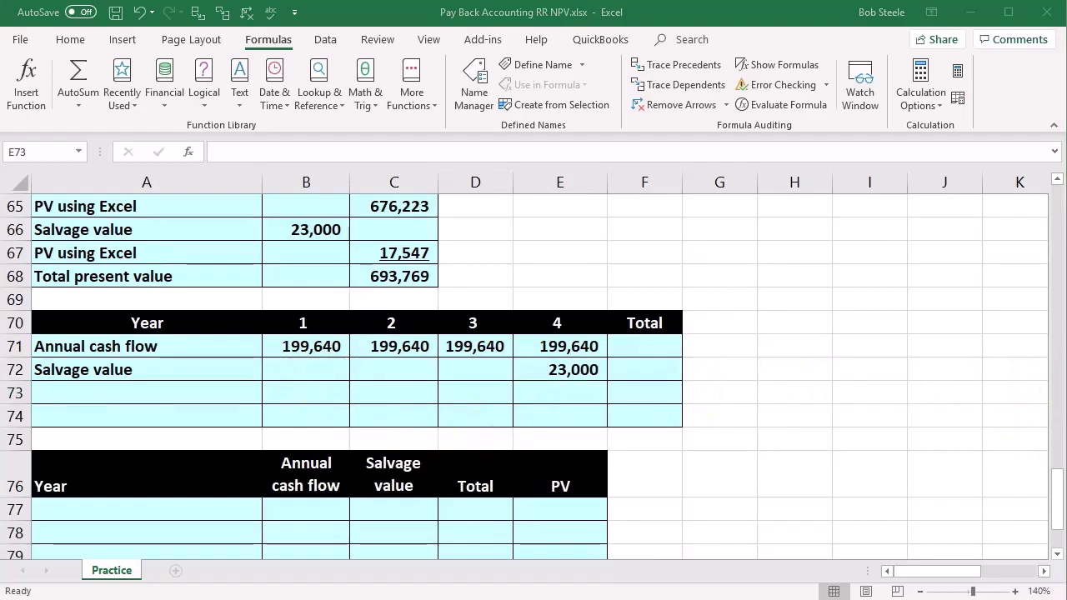
Label A73 "Total" and total the year 1 cash flows in B73 with =SUM(B71:B72)
key(ctrl+c)
click(127, 388)
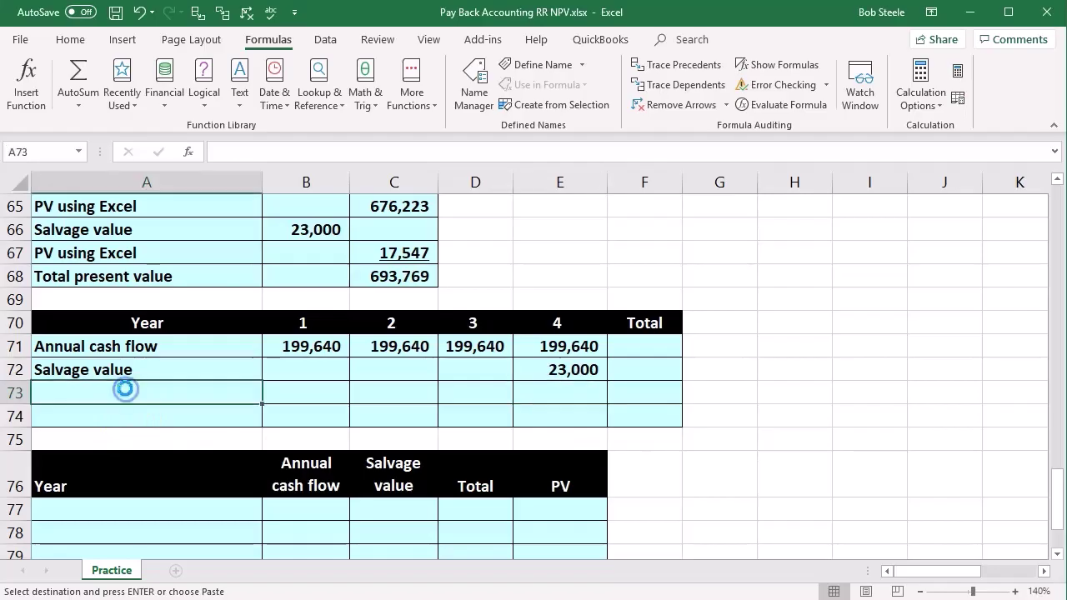
text(Total)
click(278, 392)
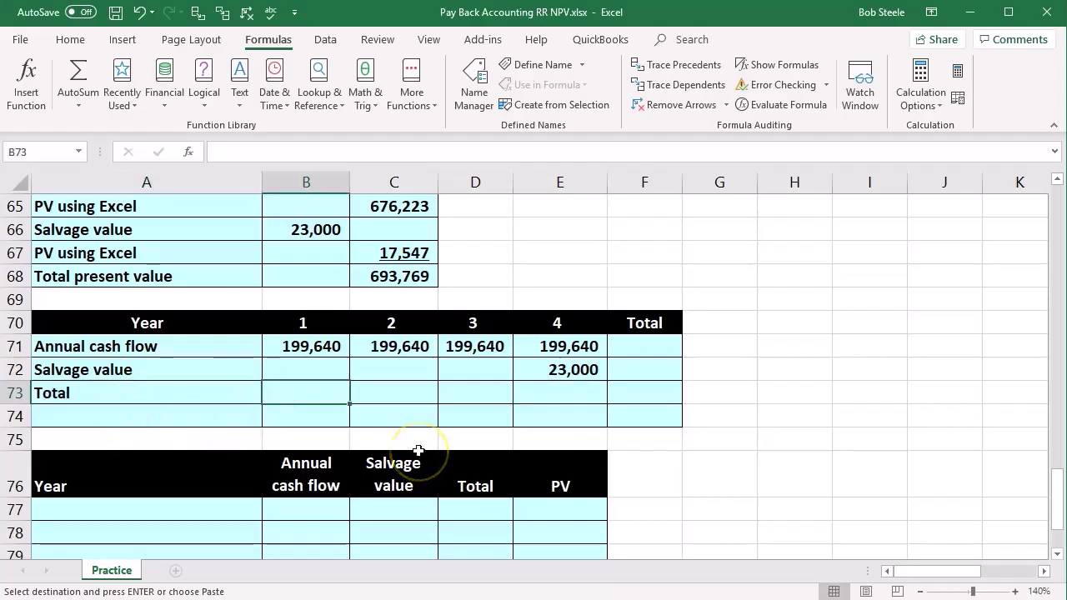
text(=sum()
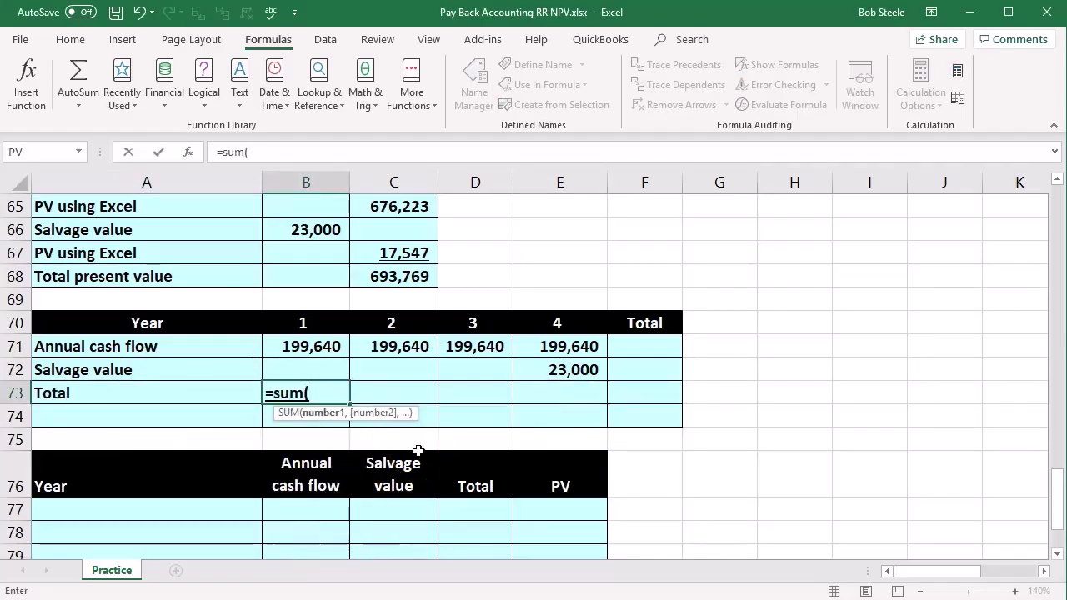
key(Up)
key(Up)
key(shift+Down)
key(Return)
Copy the B73 total formula across years 2 to 4 in C73:E73
click(320, 407)
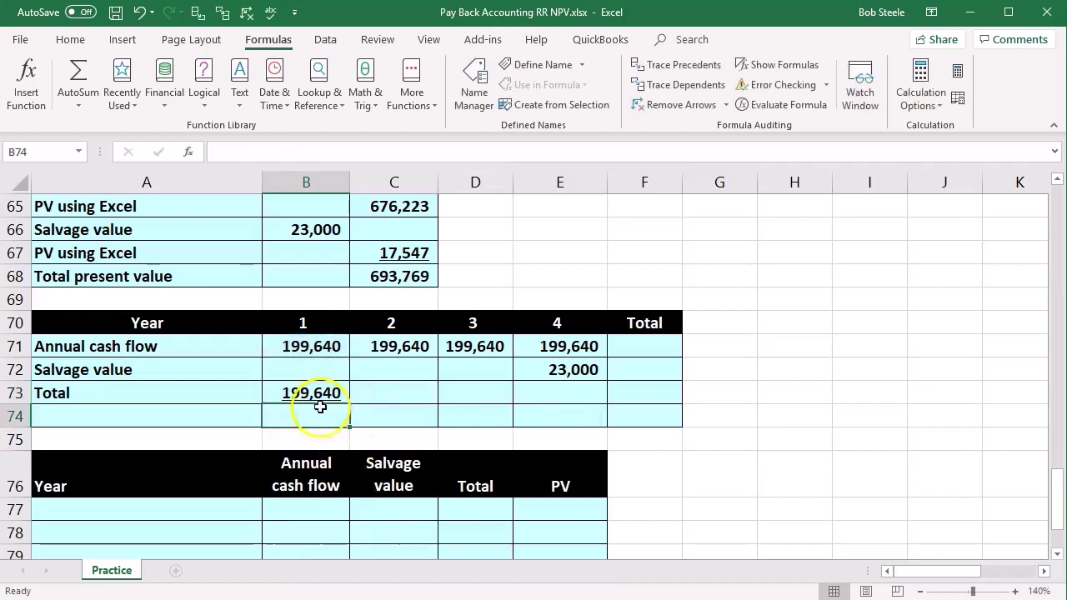
click(321, 402)
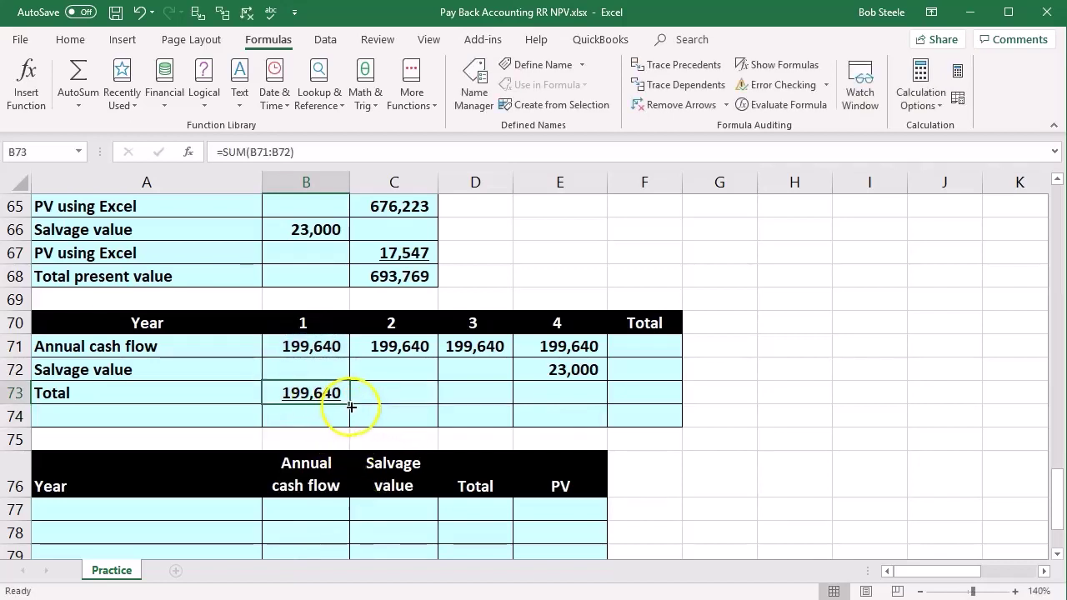
drag(351, 406, 576, 400)
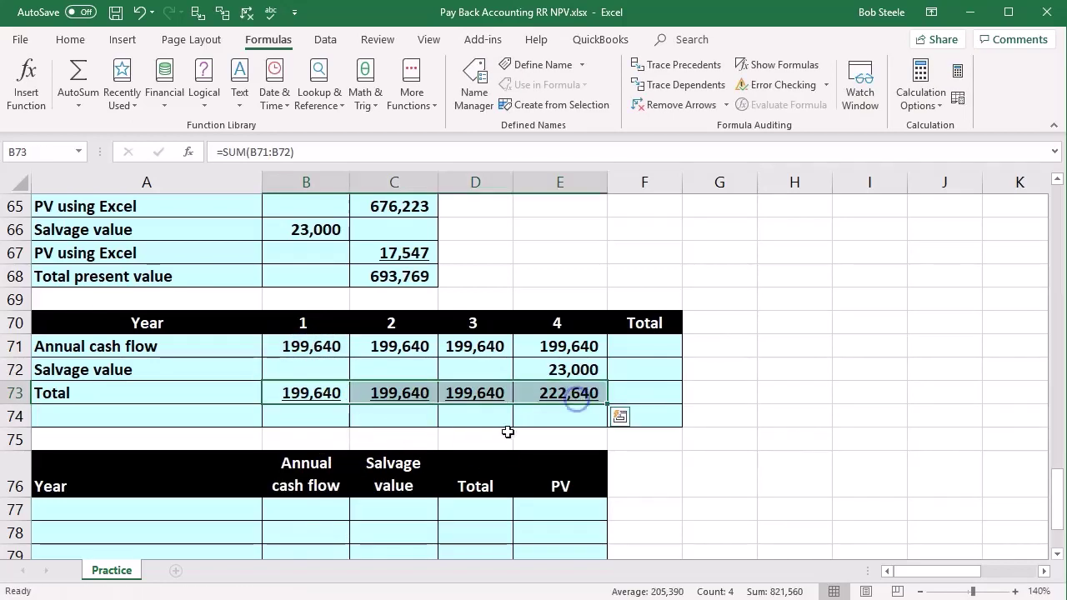
click(508, 431)
Apply a single underline to the salvage value cells B72:E72
drag(326, 369, 564, 366)
click(70, 39)
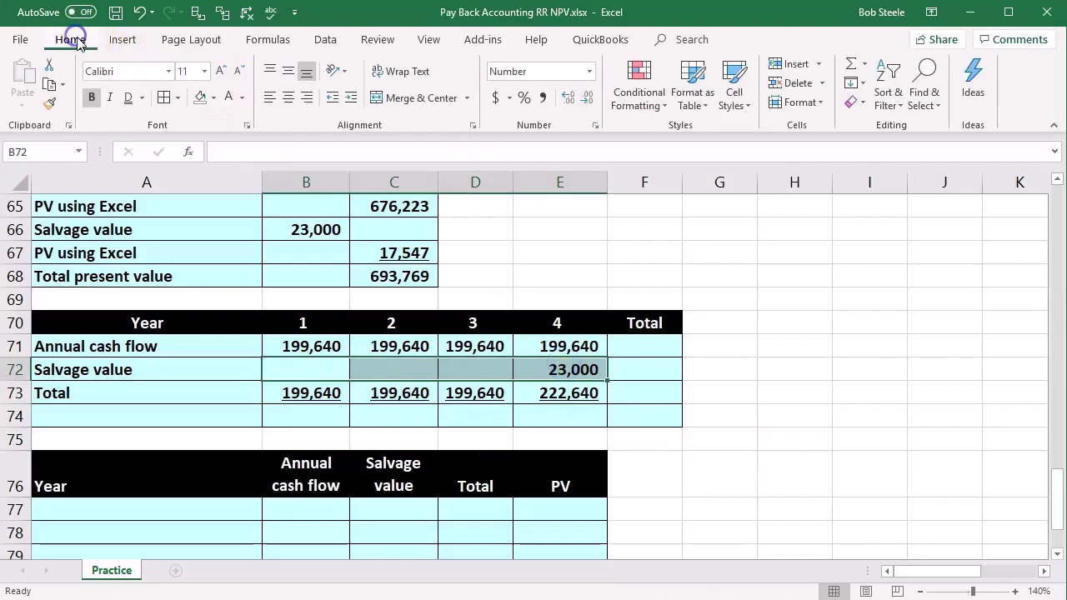
click(141, 97)
click(171, 118)
click(321, 344)
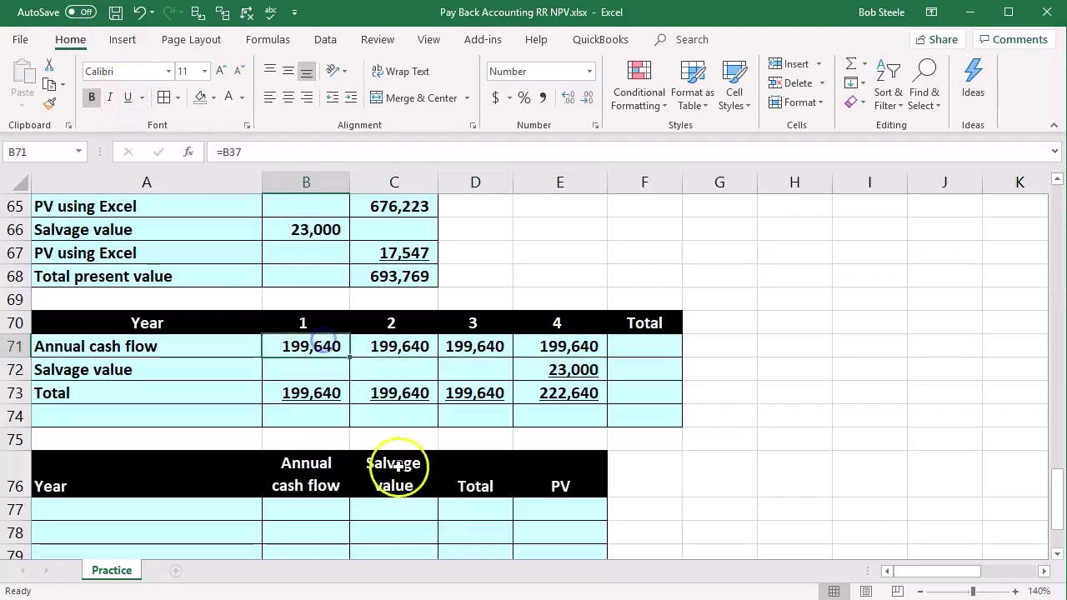
Examine the year headings 1 to 4 in row 70 alongside the matching empty cells B74:E74
click(300, 417)
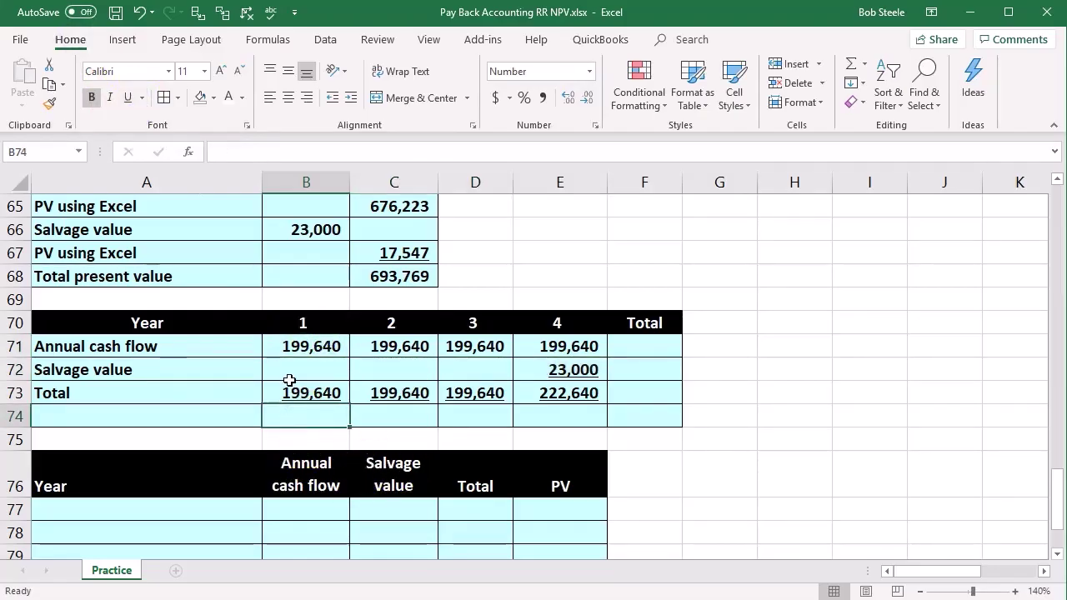
click(285, 389)
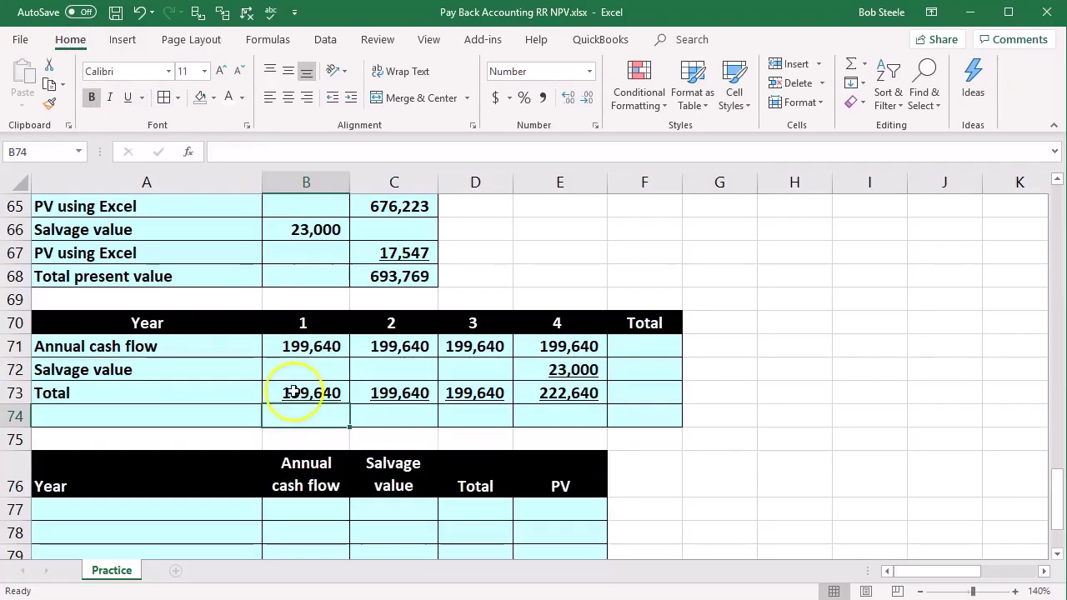
click(292, 327)
click(386, 420)
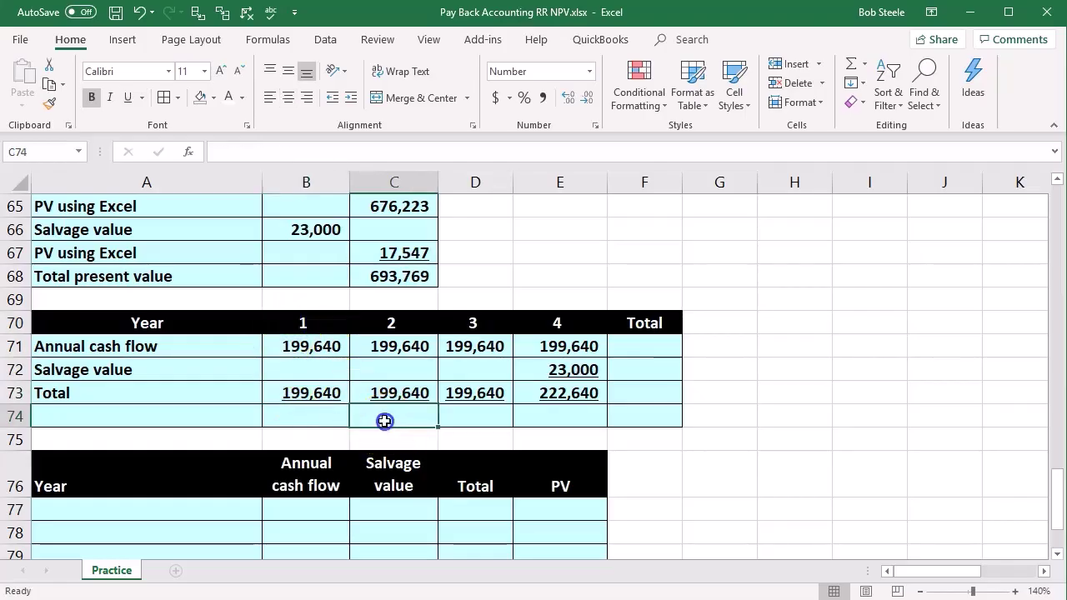
click(390, 328)
click(445, 415)
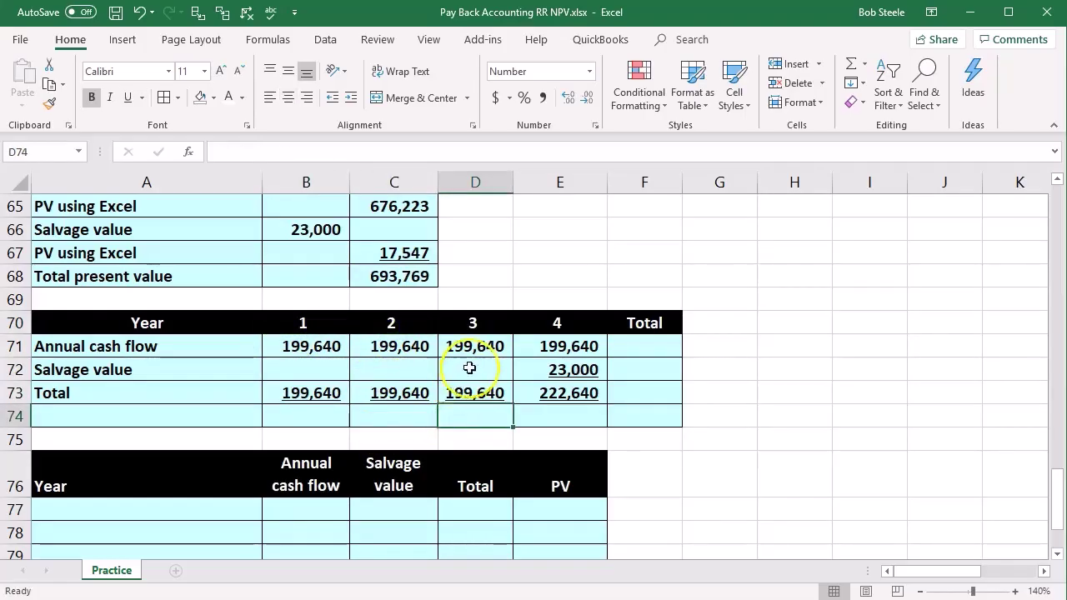
drag(471, 325, 474, 346)
click(527, 419)
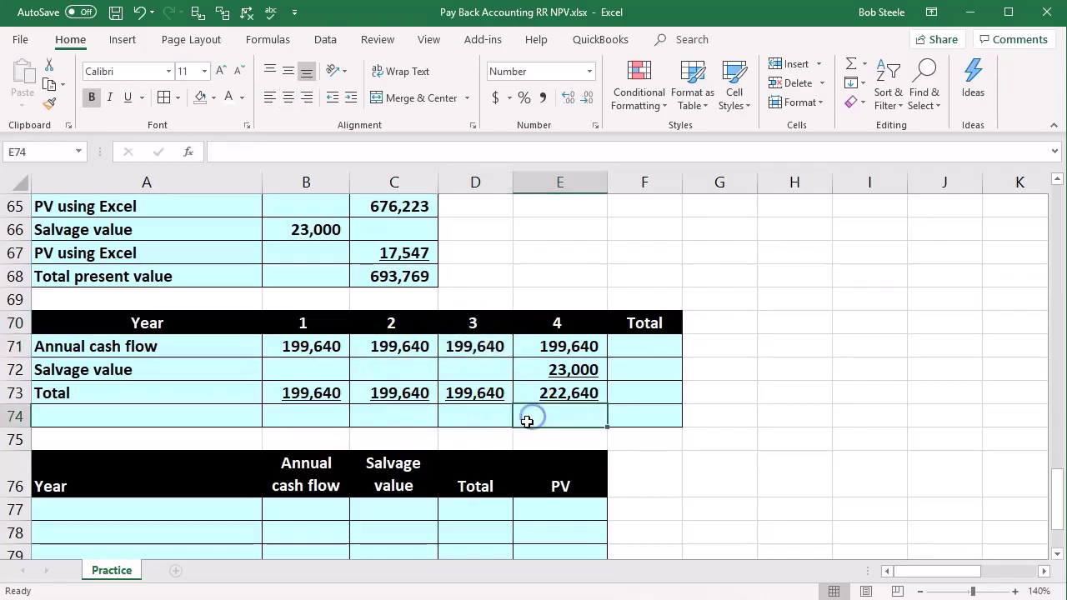
click(552, 327)
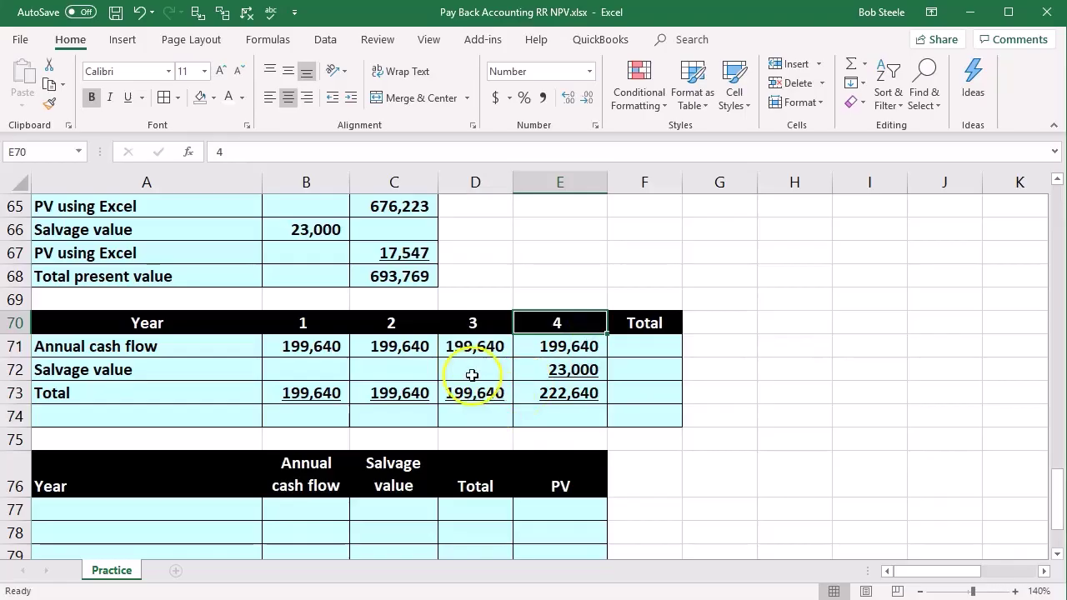
Review the new machine's cost in B3 and return to the yearly cash flow table
scroll(475, 387, up, 2)
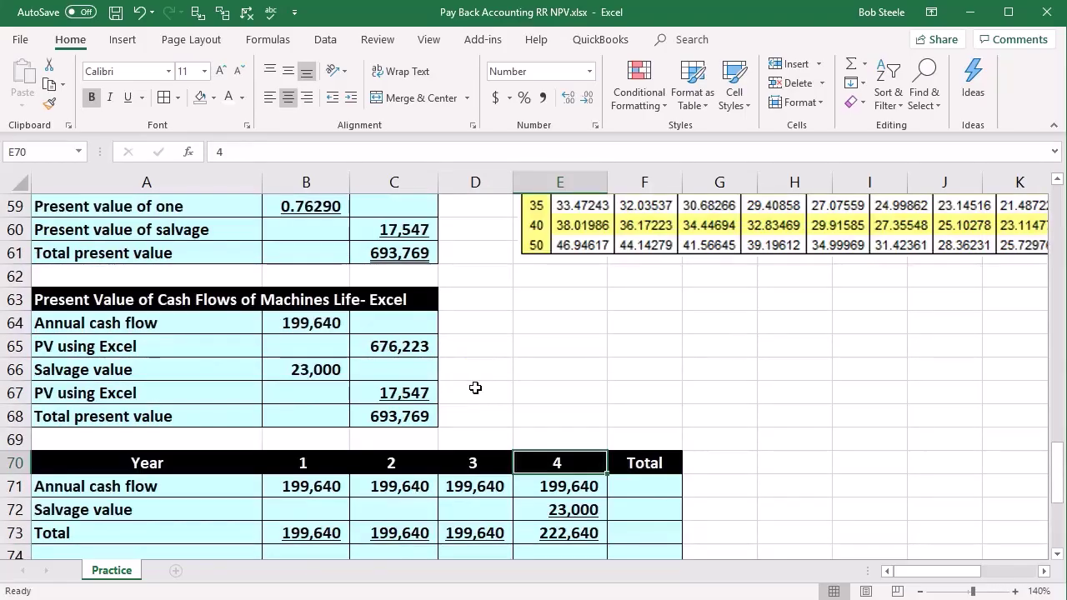
scroll(475, 388, up, 19)
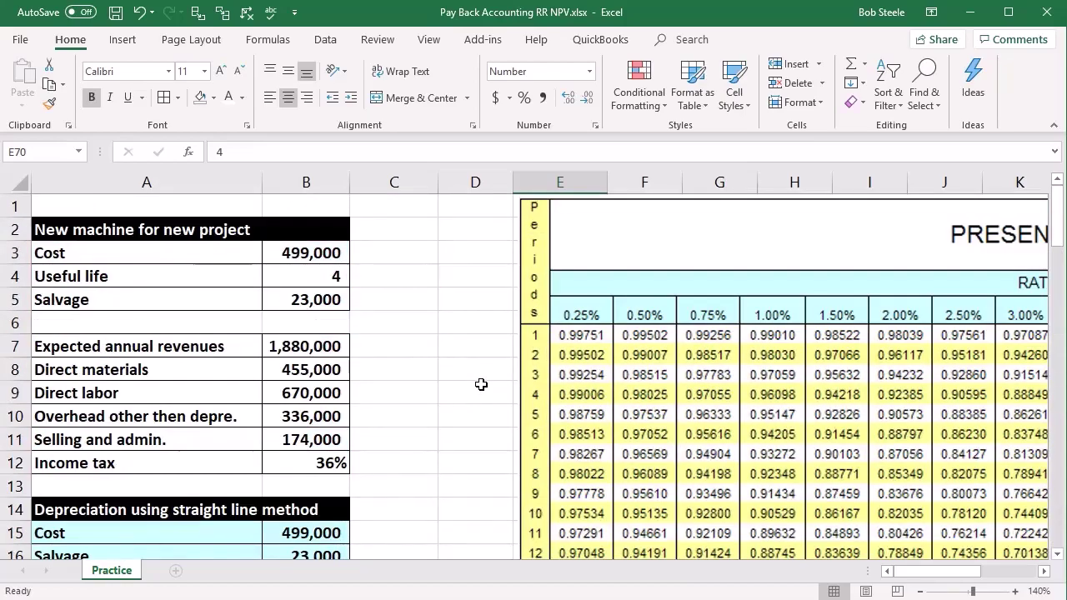
click(315, 262)
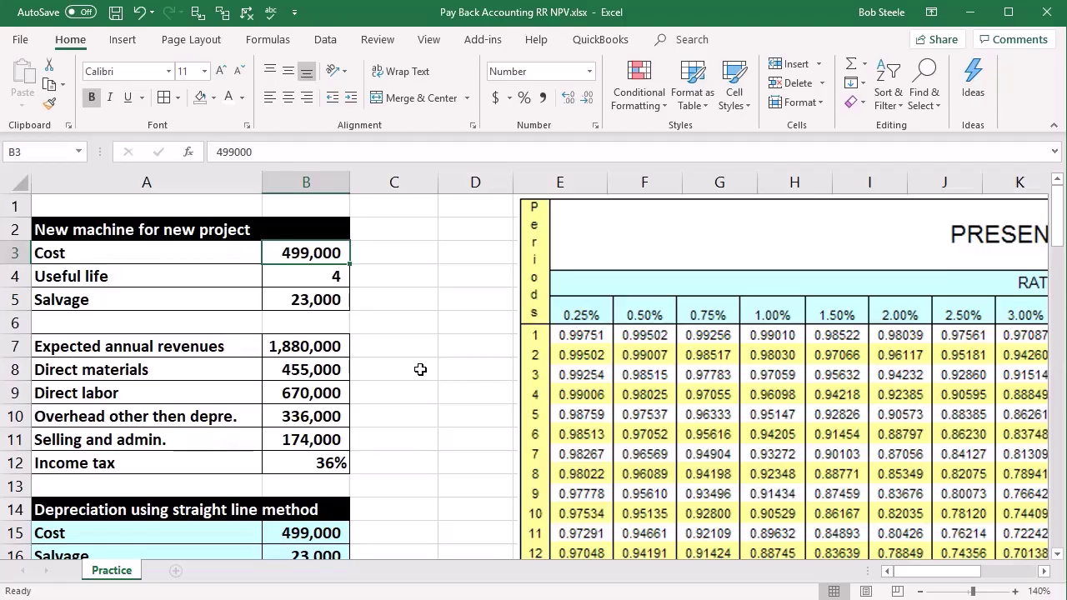
scroll(420, 369, down, 8)
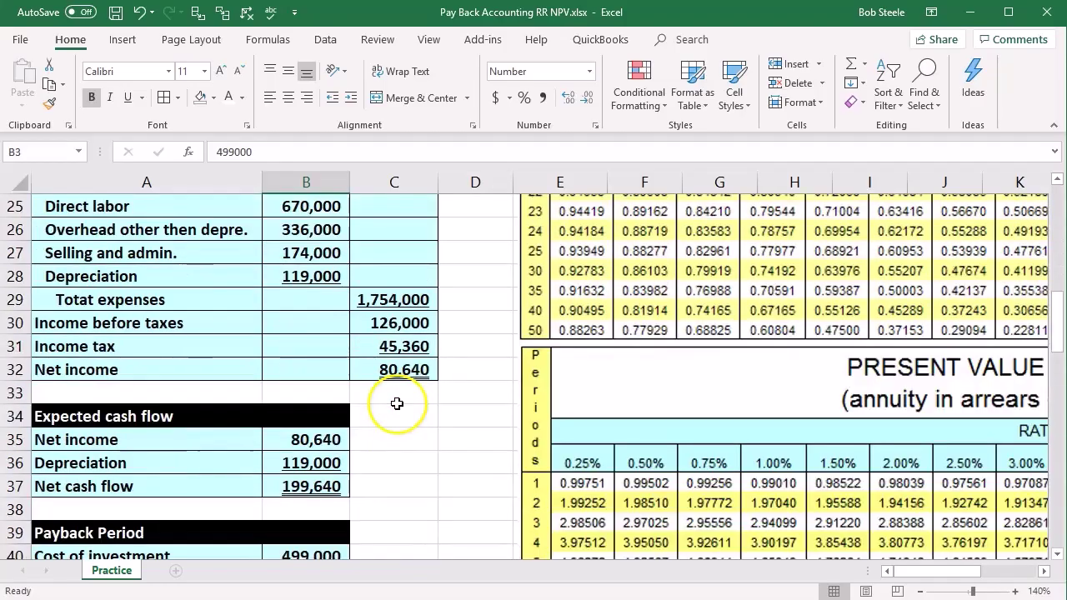
scroll(184, 369, down, 13)
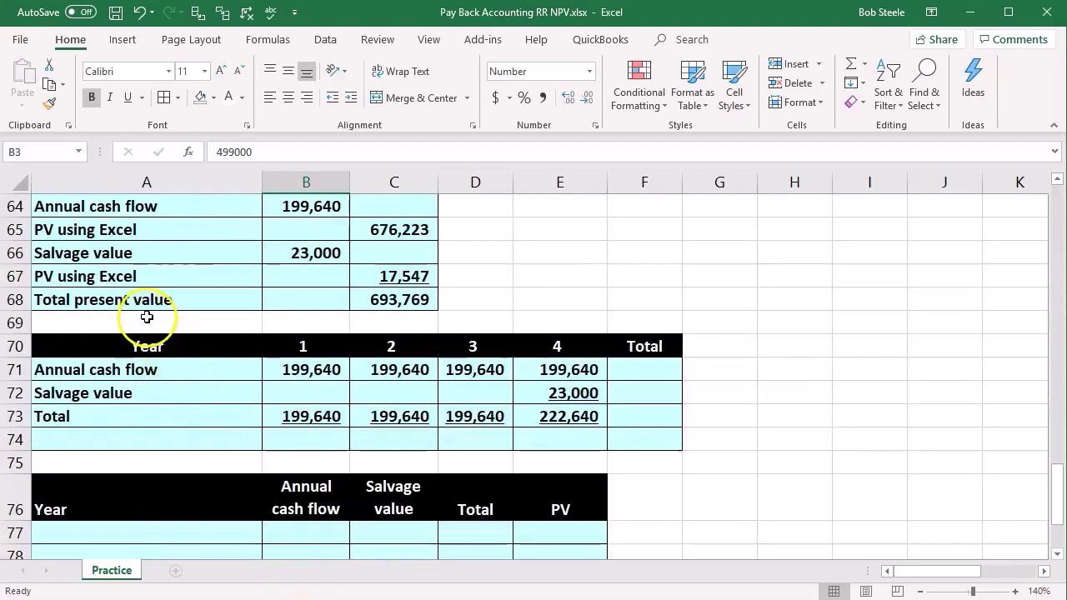
Review the total present value in C68 against the new machine's cost data and the depreciation section
click(363, 300)
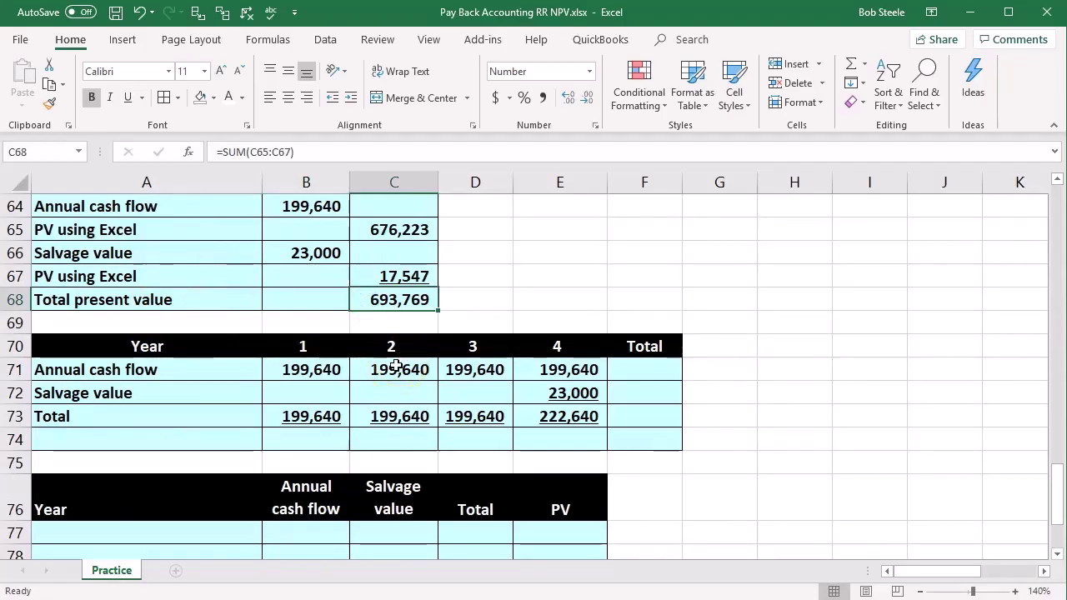
drag(1055, 490, 1057, 200)
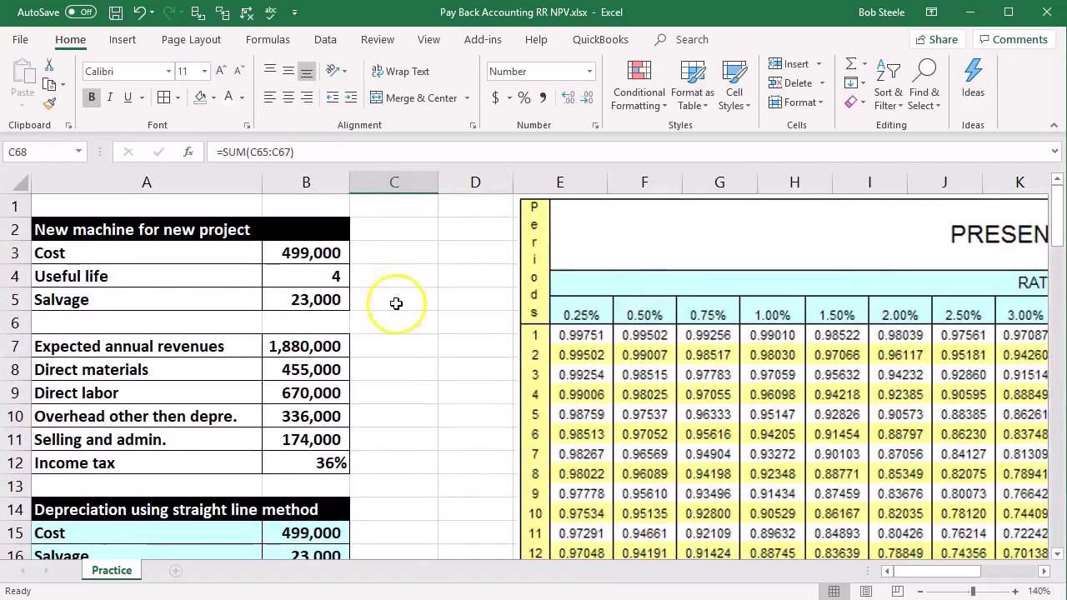
scroll(410, 417, down, 3)
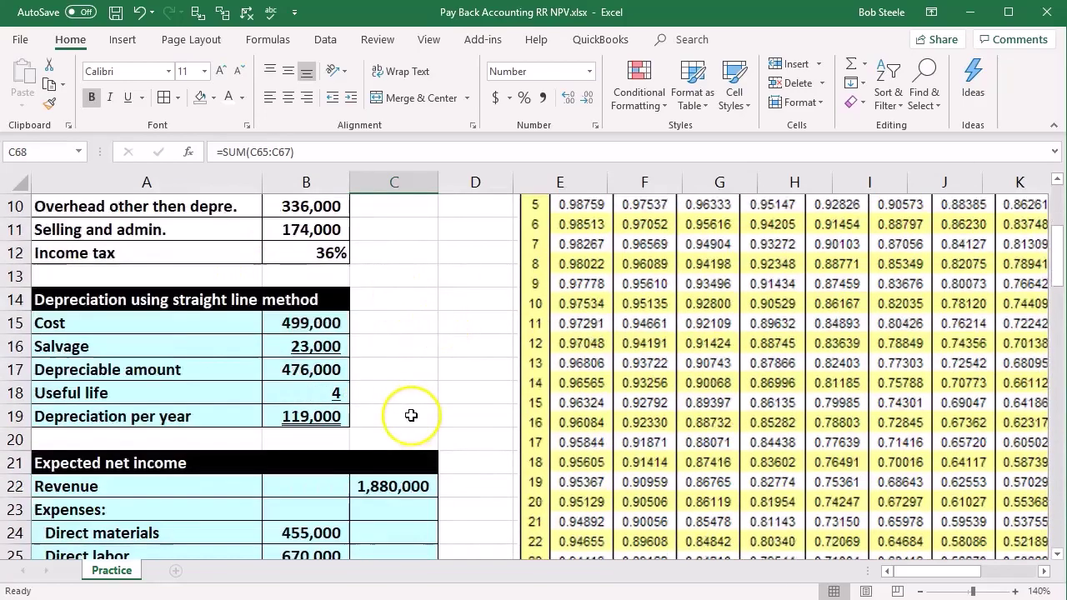
scroll(411, 415, down, 18)
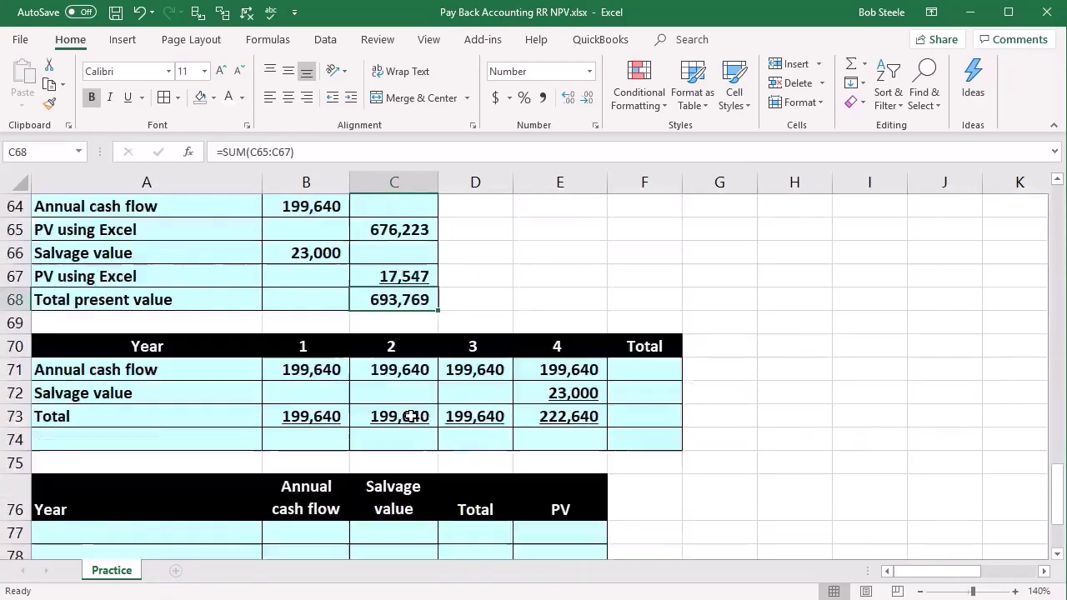
Enter a PV formula in B74 using rate .07, year B70 as periods, payment 0 and total B73 as future value
scroll(410, 416, down, 2)
click(331, 306)
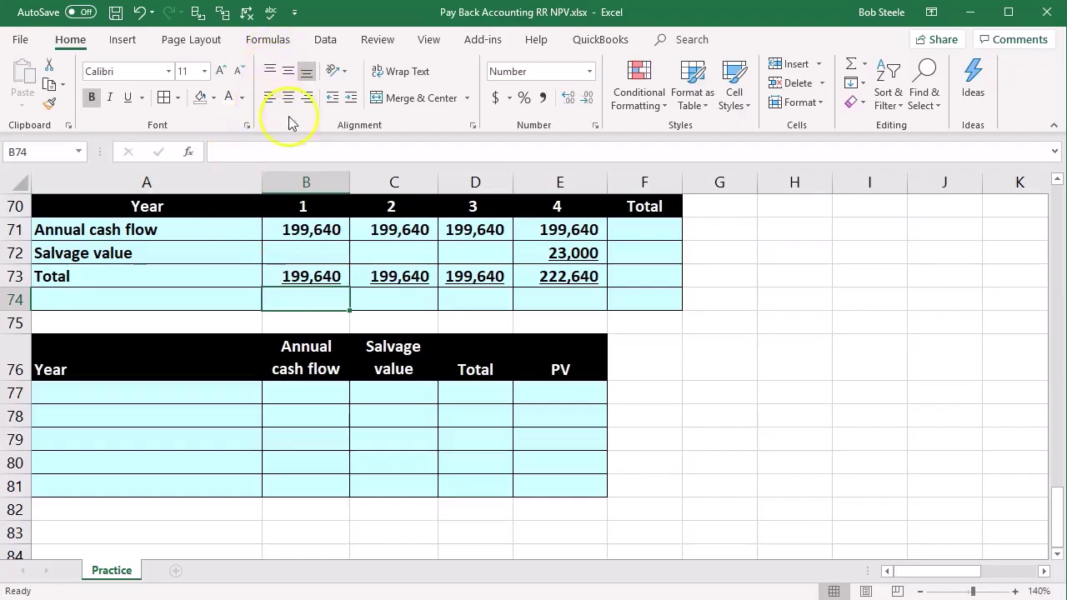
text(=)
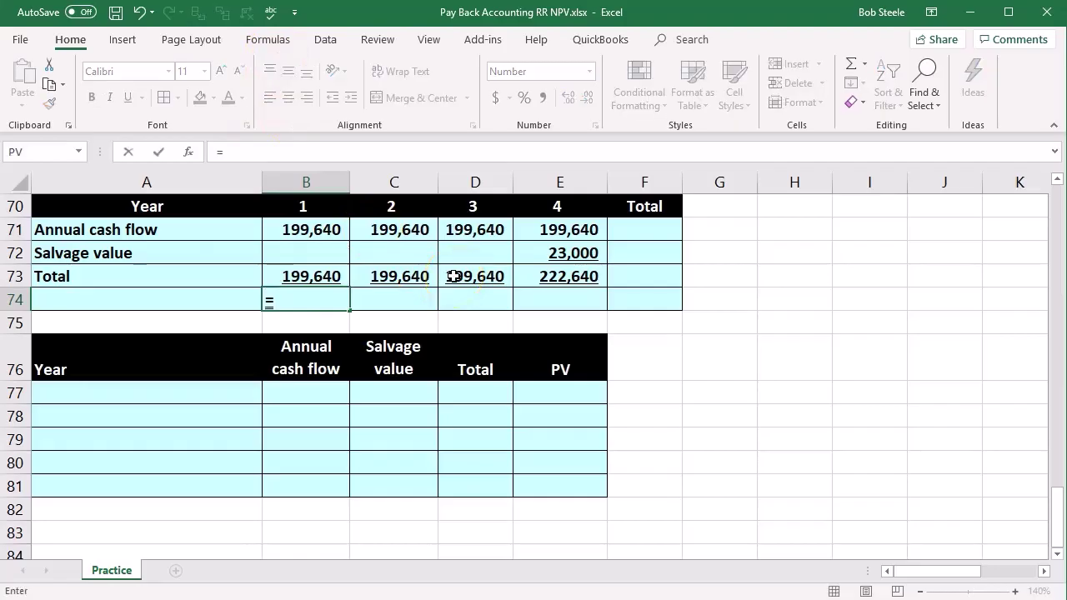
text(pv)
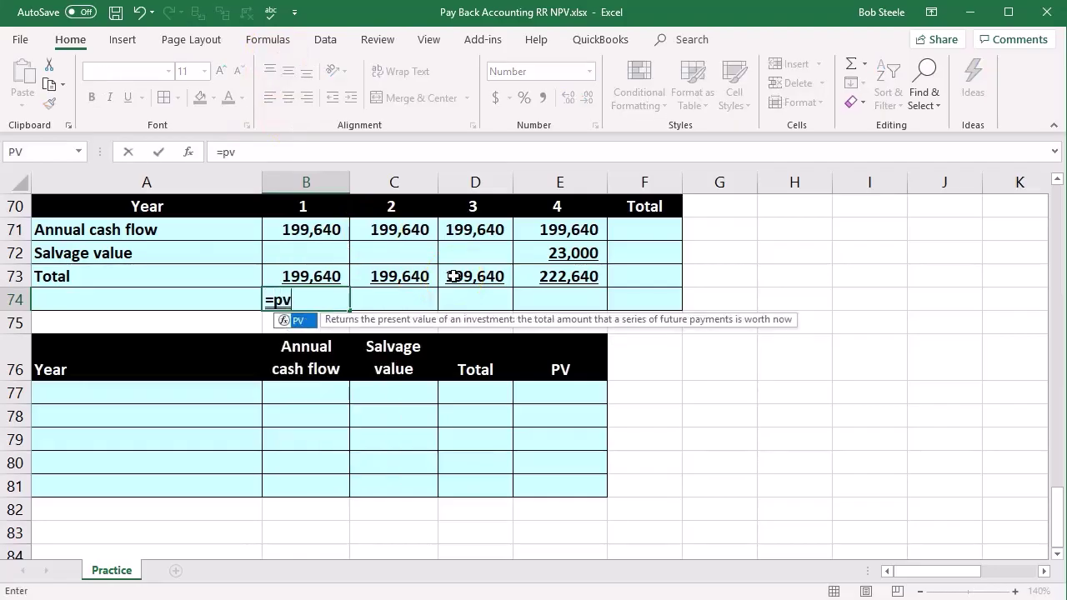
double_click(293, 321)
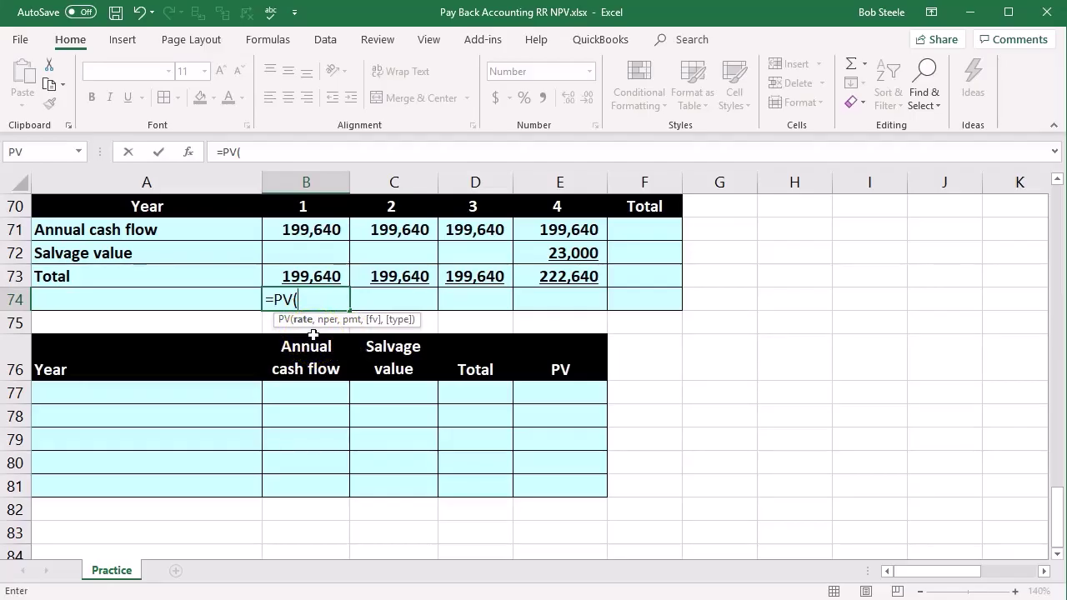
text(.0)
text(7,)
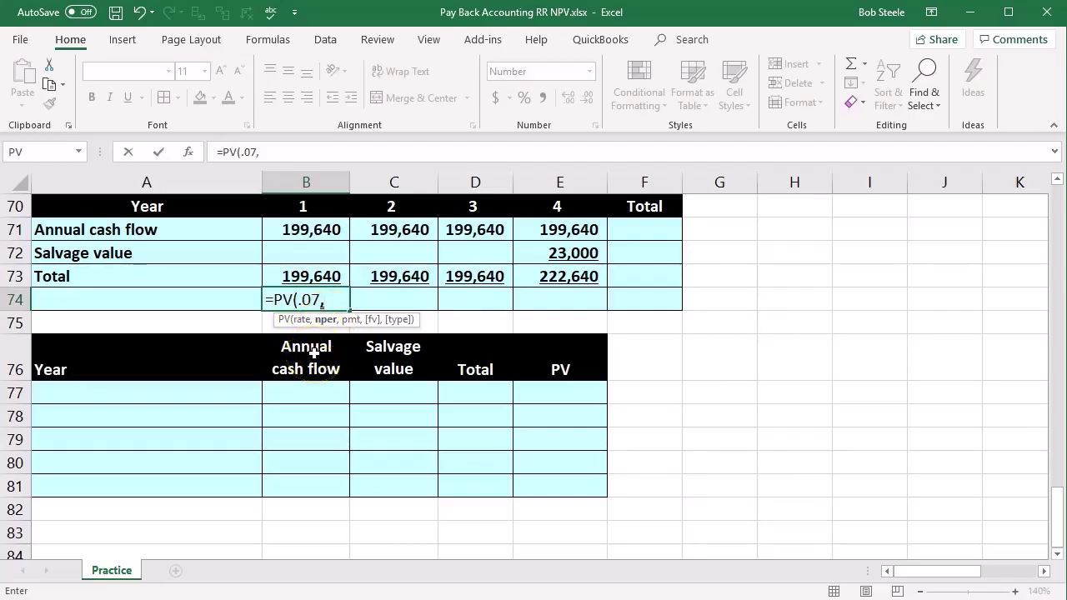
scroll(345, 412, up, 1)
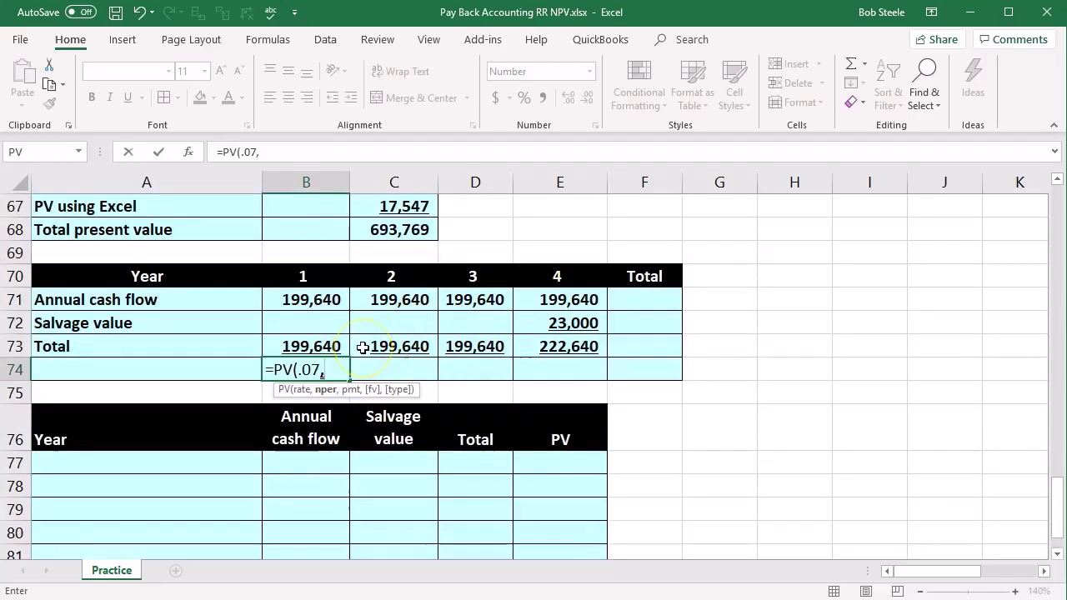
click(306, 276)
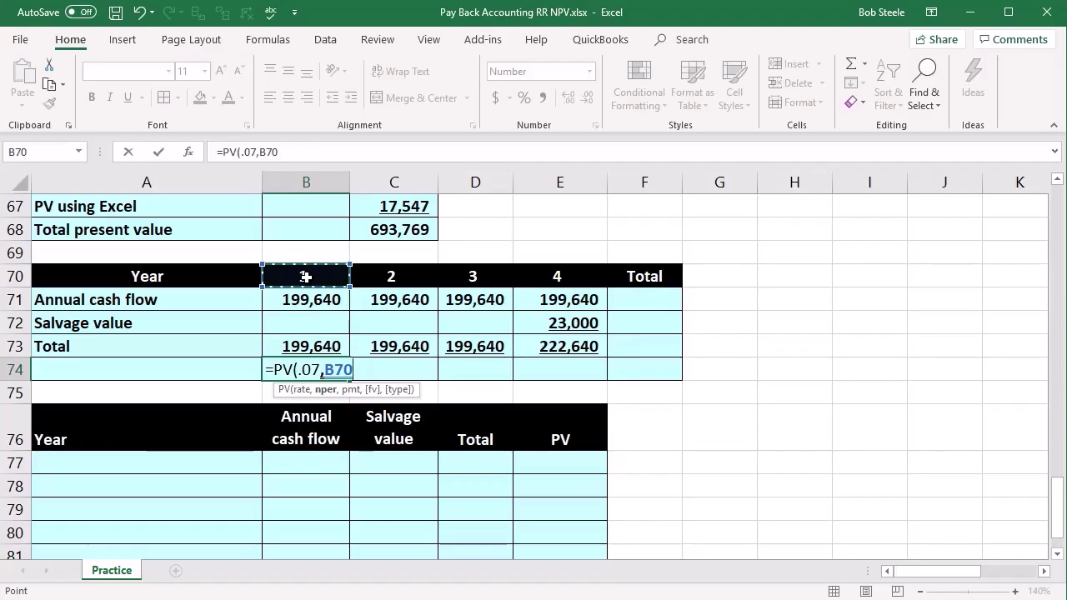
text(.07)
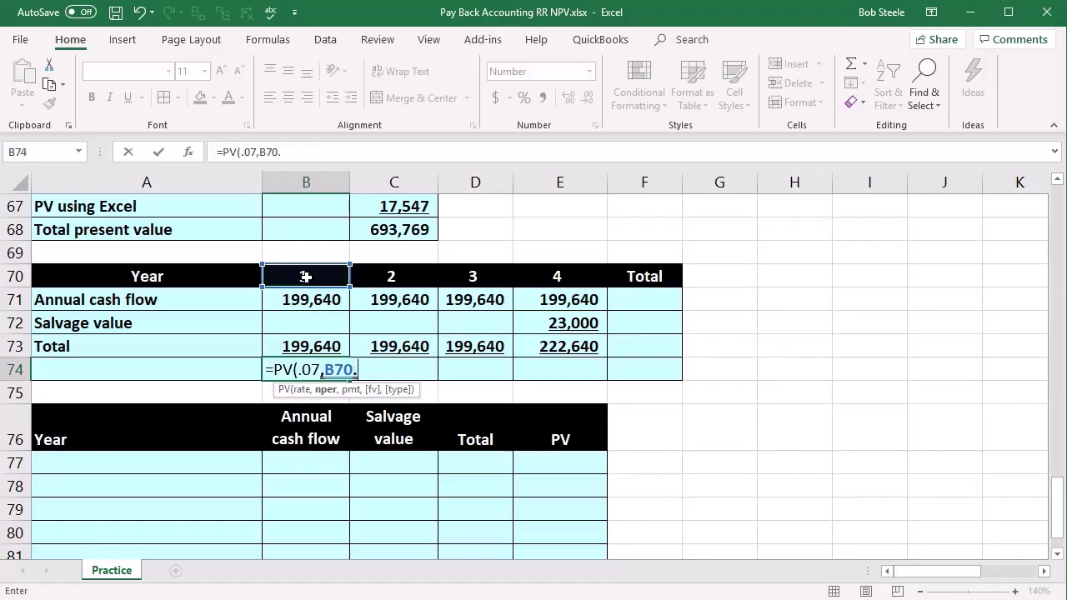
text(,0)
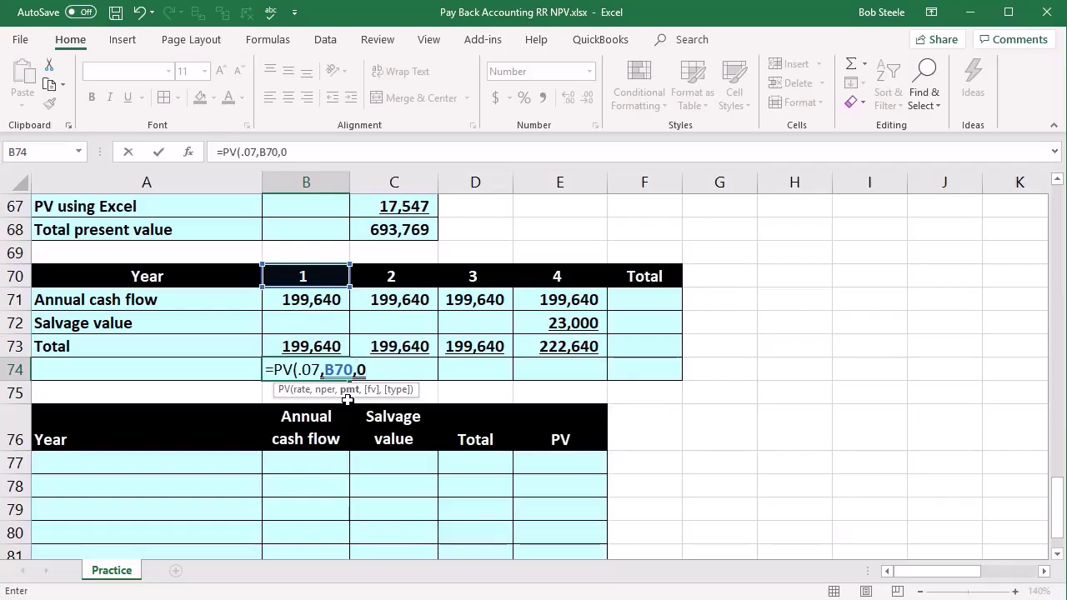
text(,)
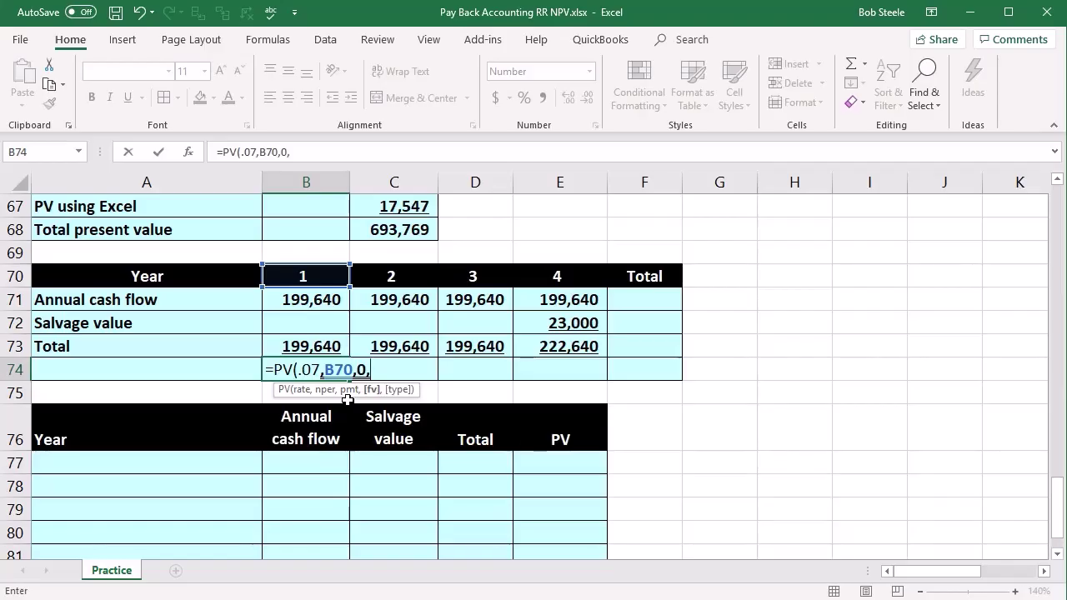
click(308, 345)
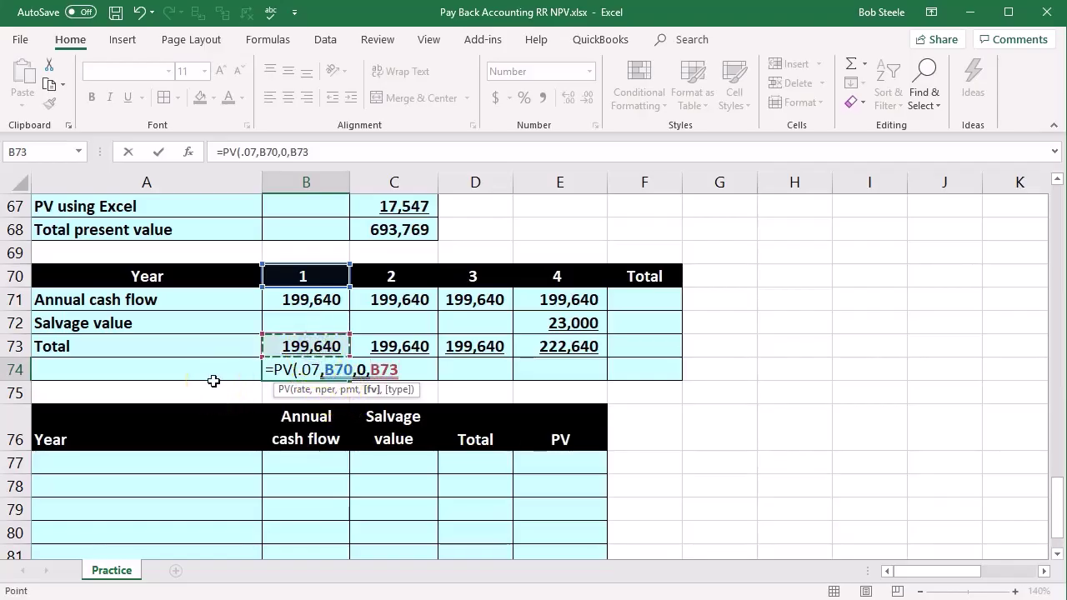
key(Return)
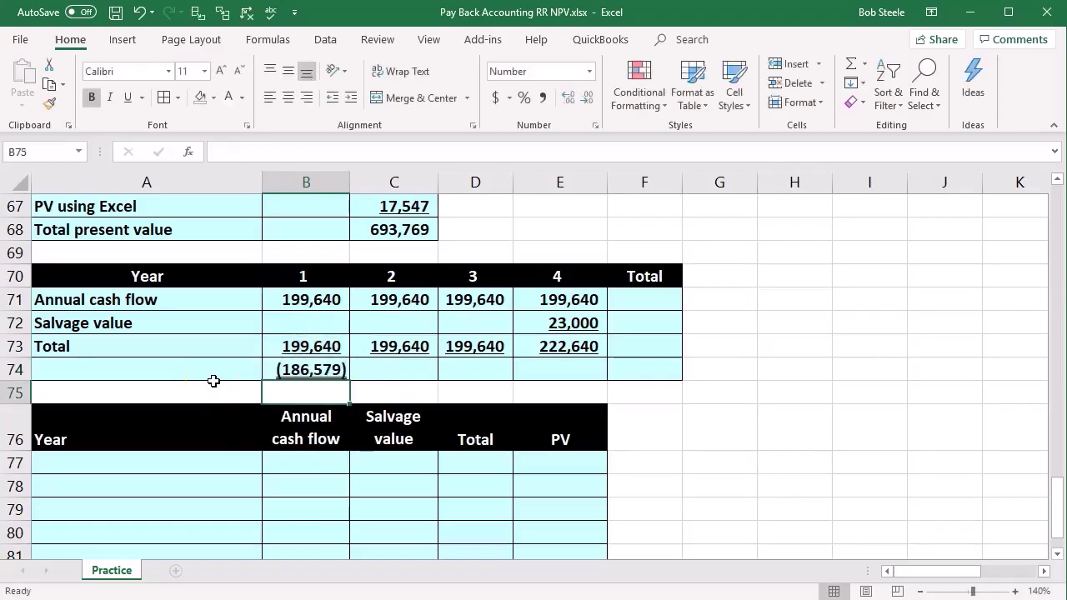
Negate the year 1 present value formula in B74 by placing a minus sign before PV
key(Up)
double_click(283, 369)
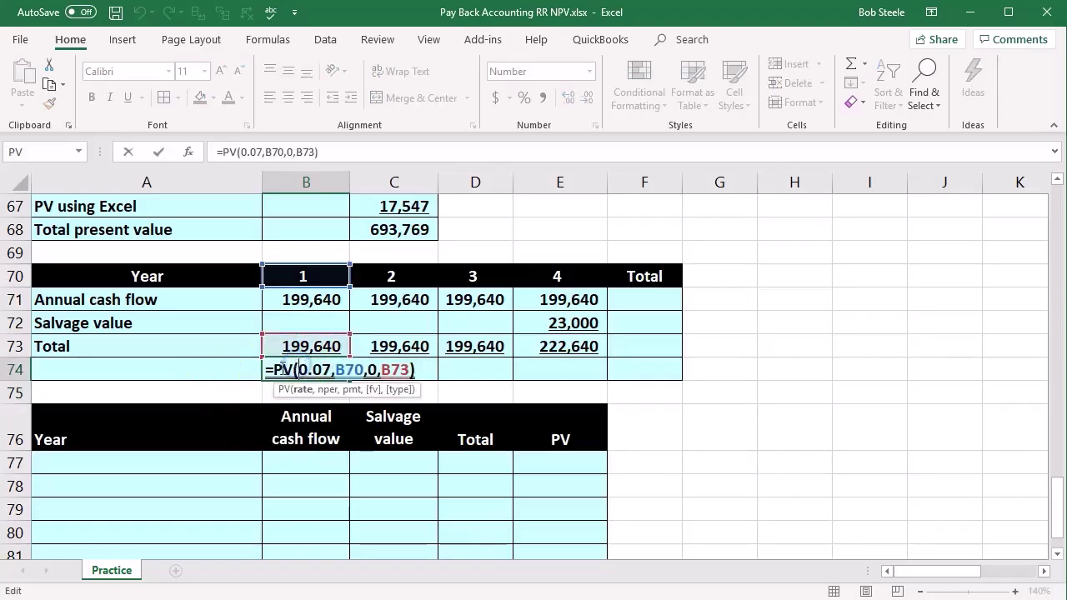
click(268, 370)
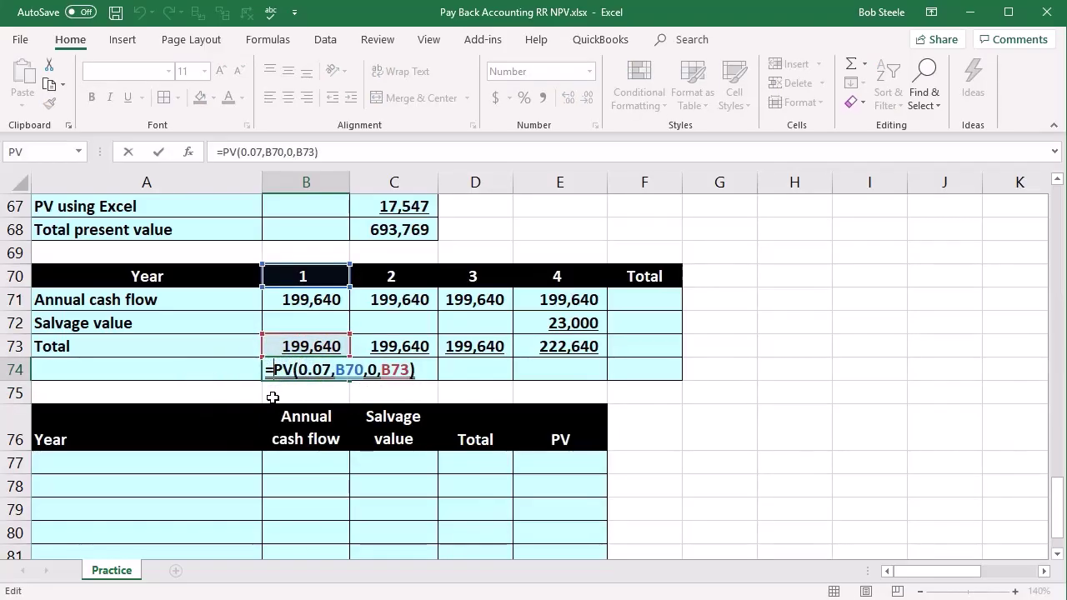
text(-)
key(Return)
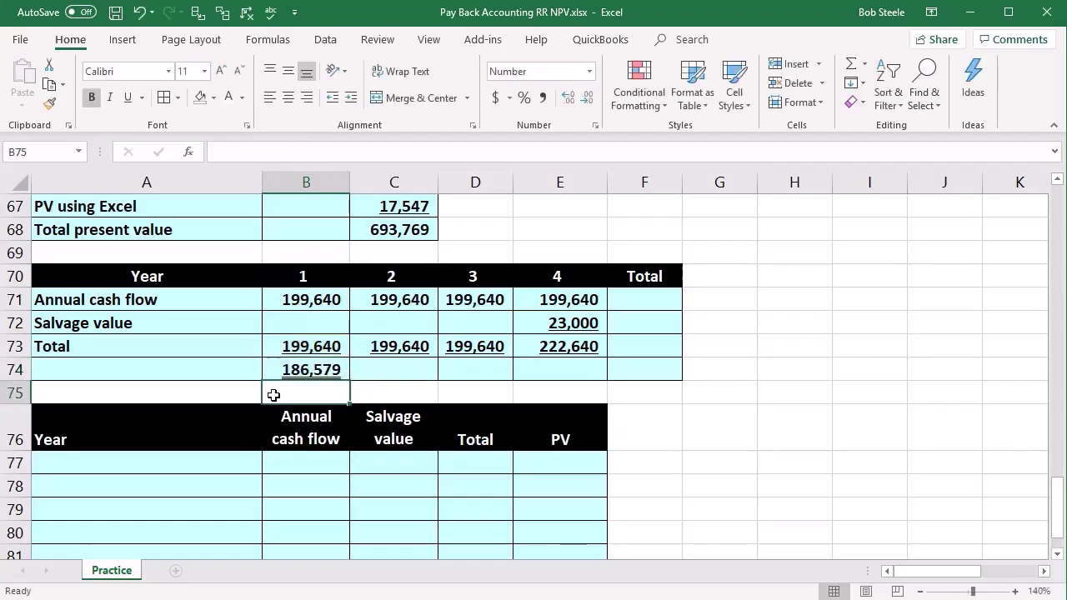
Enter a PV formula in C74 using rate .07, year C70 as periods, payment 0 and total C73 as future value
click(397, 367)
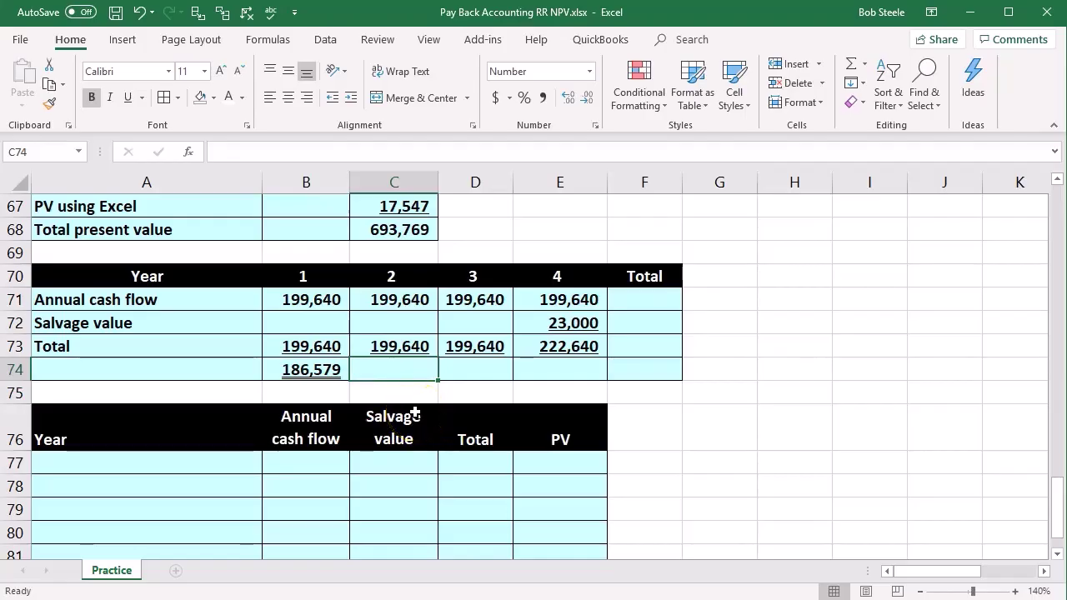
text(=)
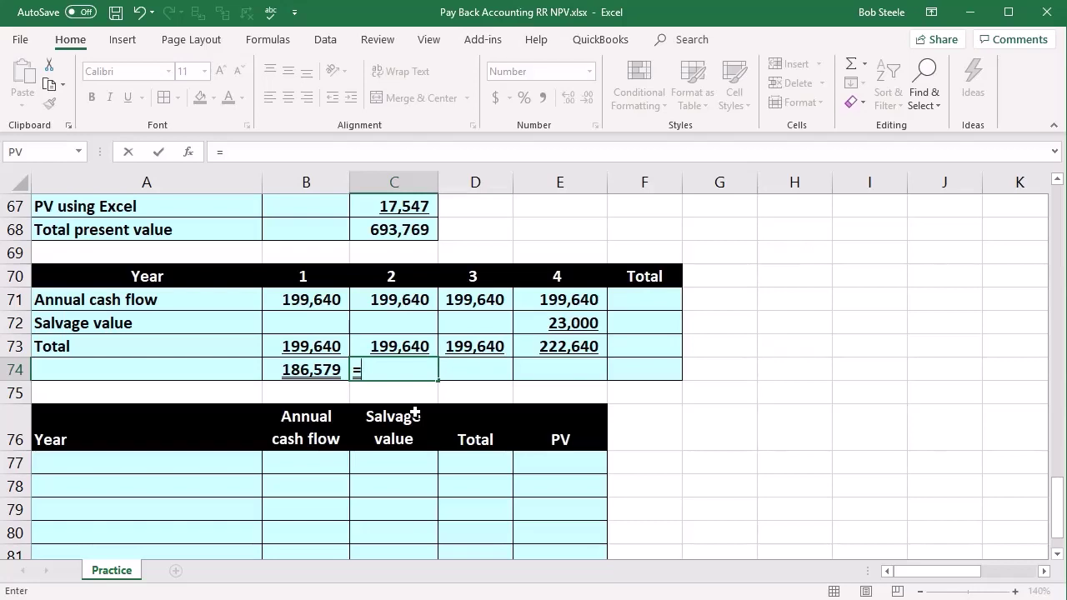
text(Pv)
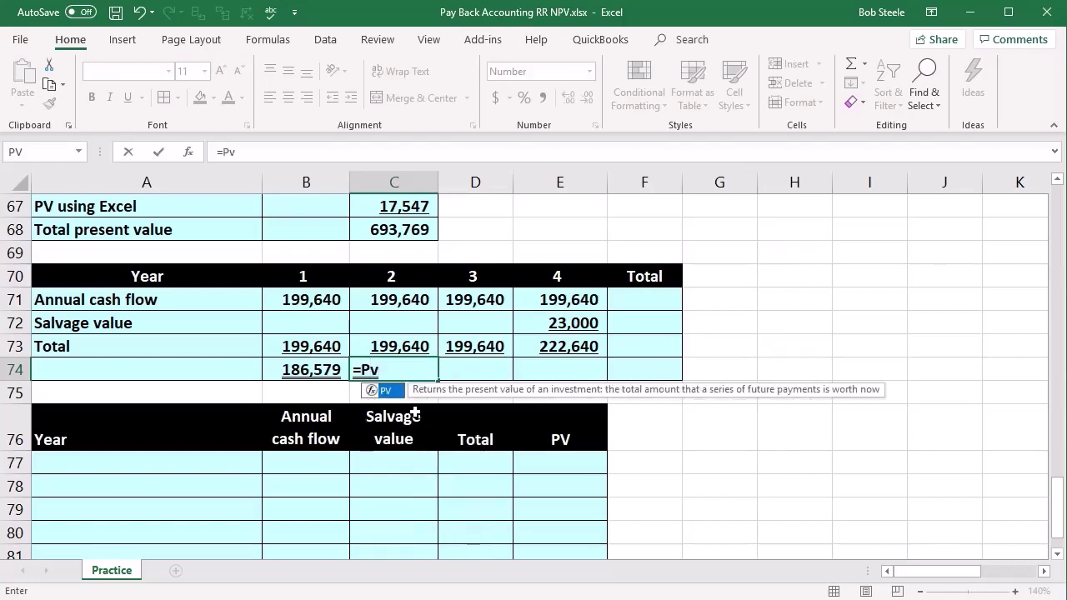
double_click(376, 392)
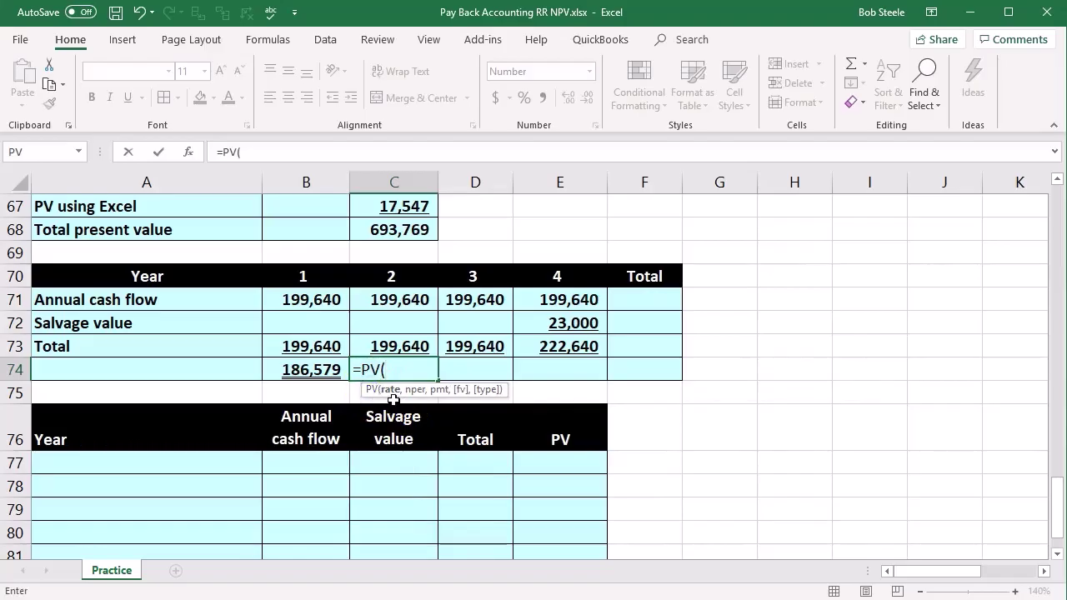
text(07,)
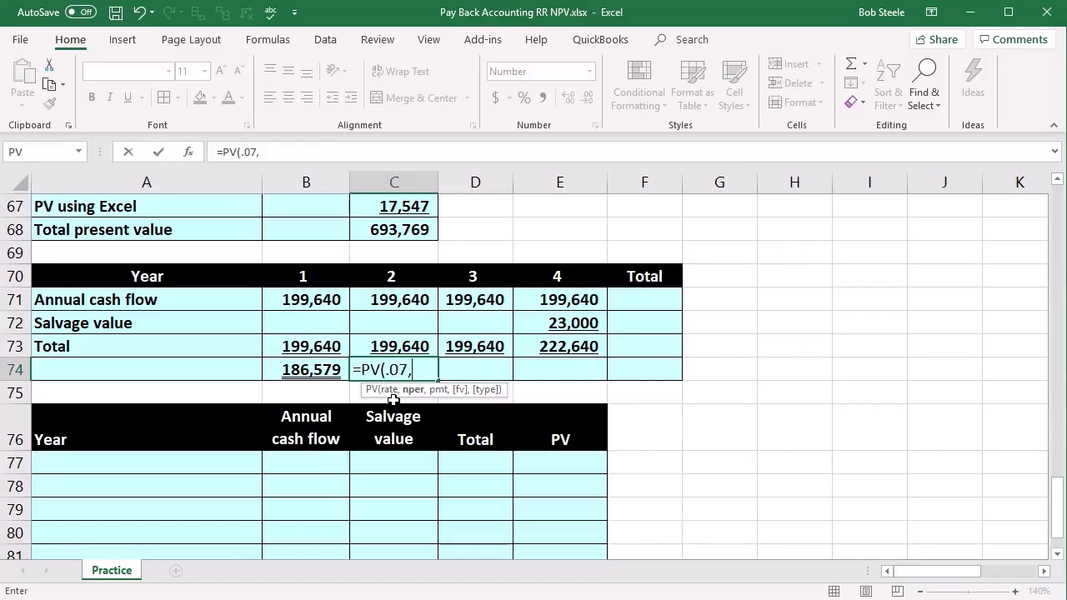
click(405, 282)
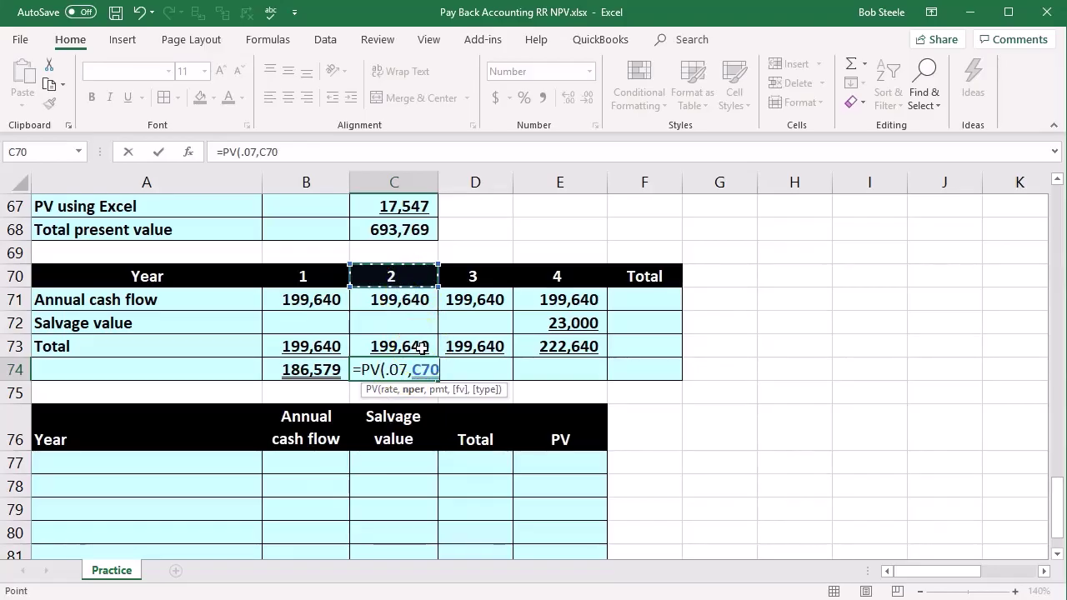
text(,)
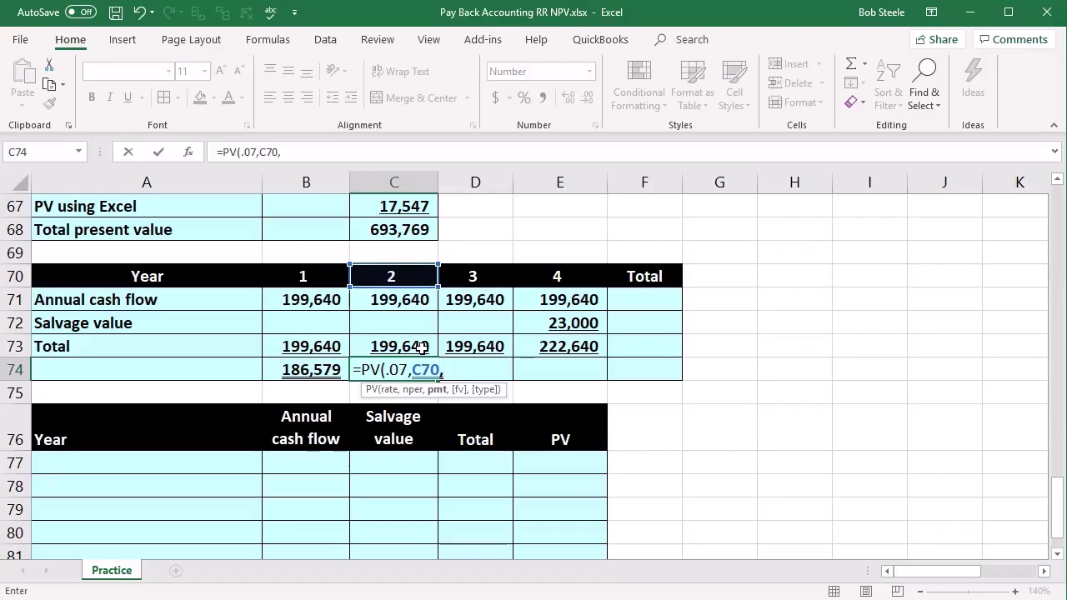
text(0)
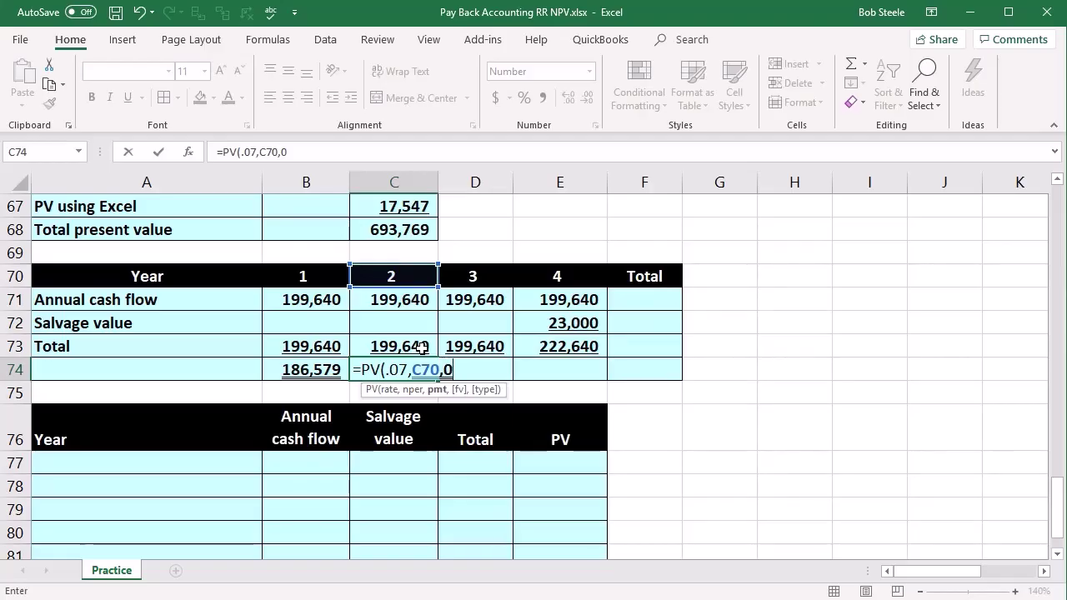
text(,)
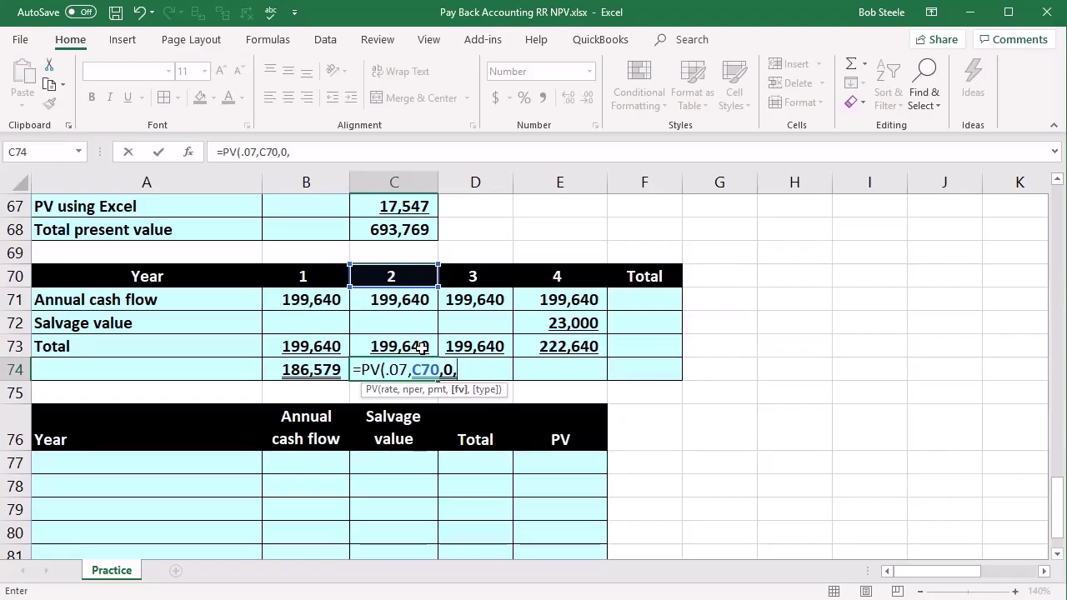
click(421, 348)
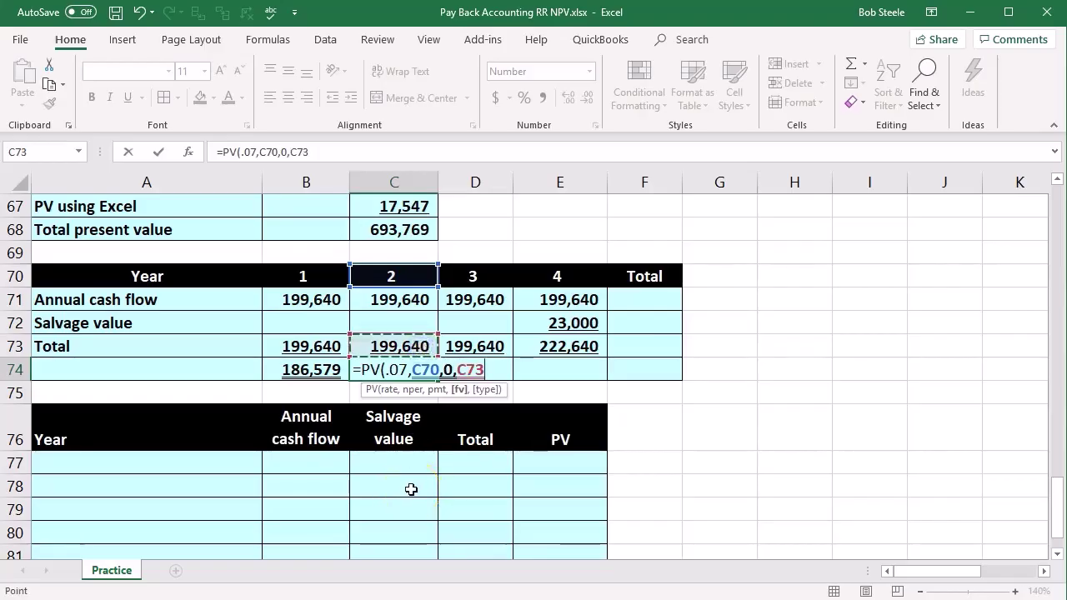
key(Tab)
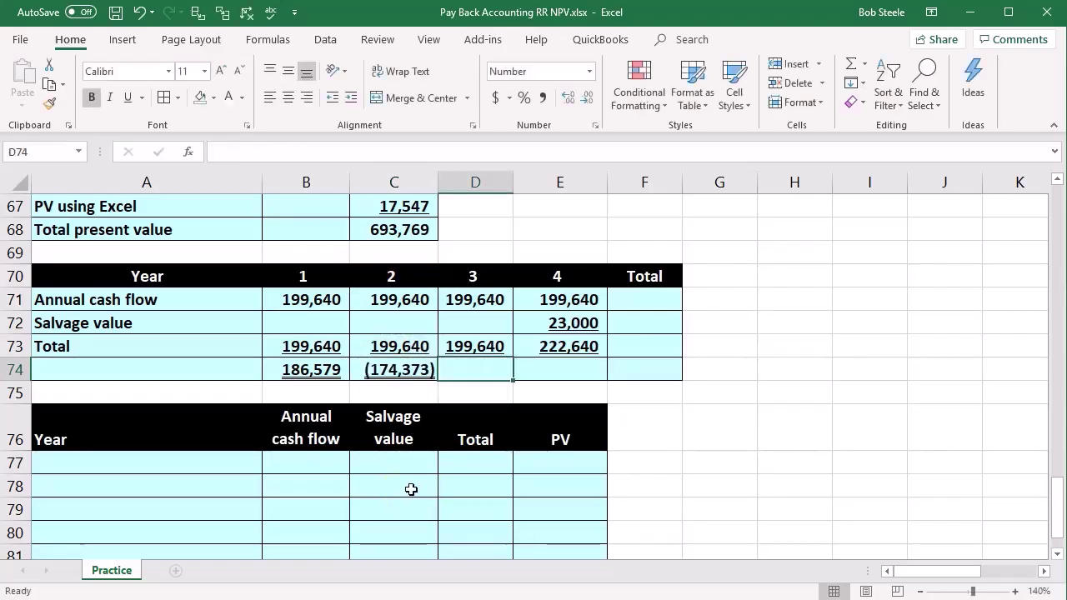
Negate the year 2 present value formula in C74 by placing a minus sign before PV
double_click(400, 367)
click(358, 369)
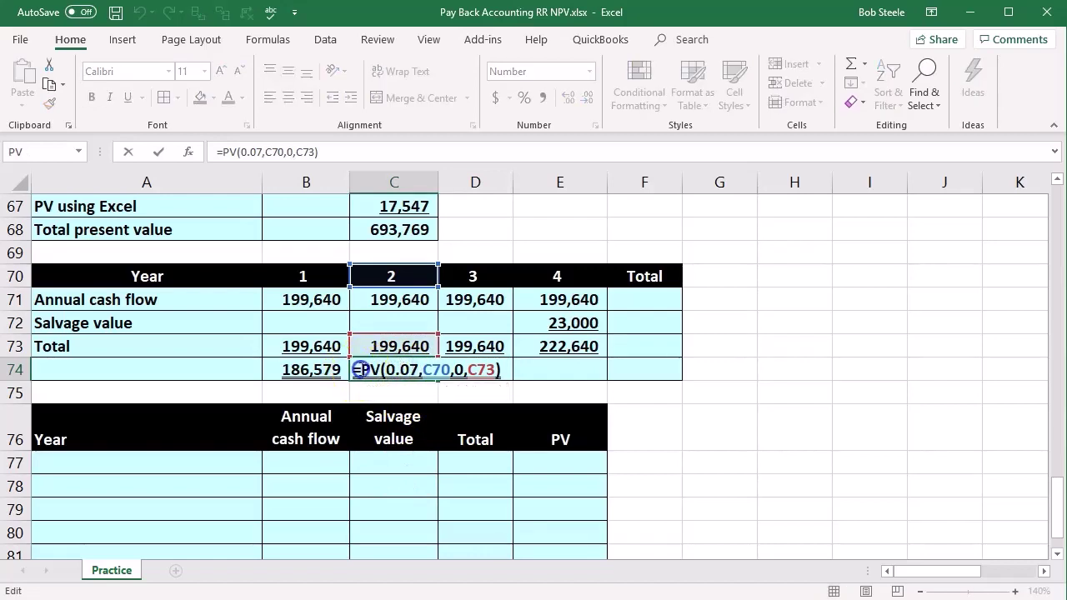
text(-)
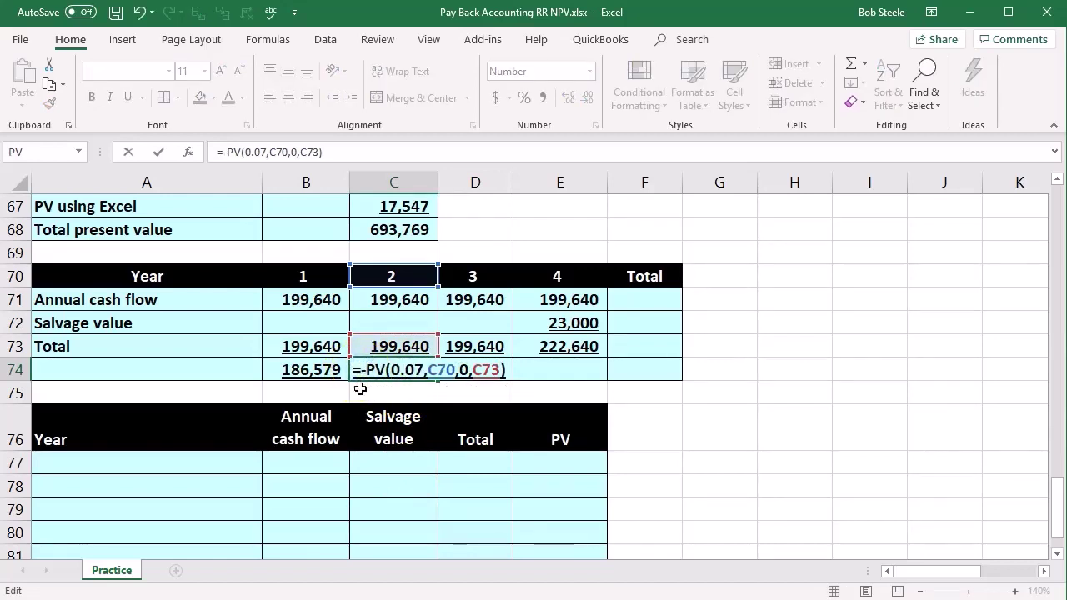
key(Return)
Enter a negated PV formula in D74 using rate .07, year D70 as periods, payment 0 and total D73 as future value
click(469, 371)
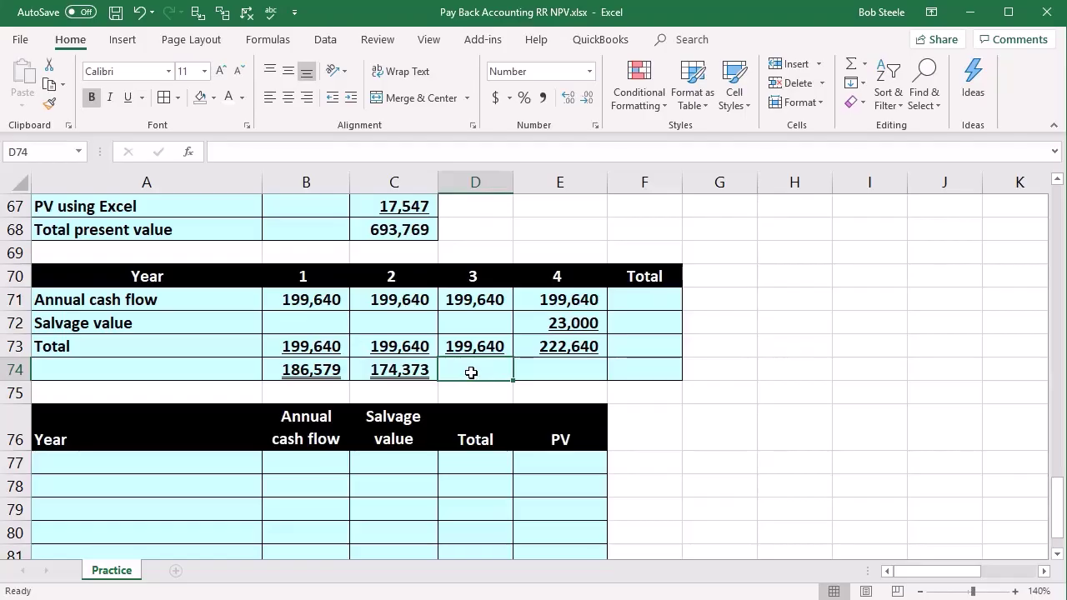
text(-pv)
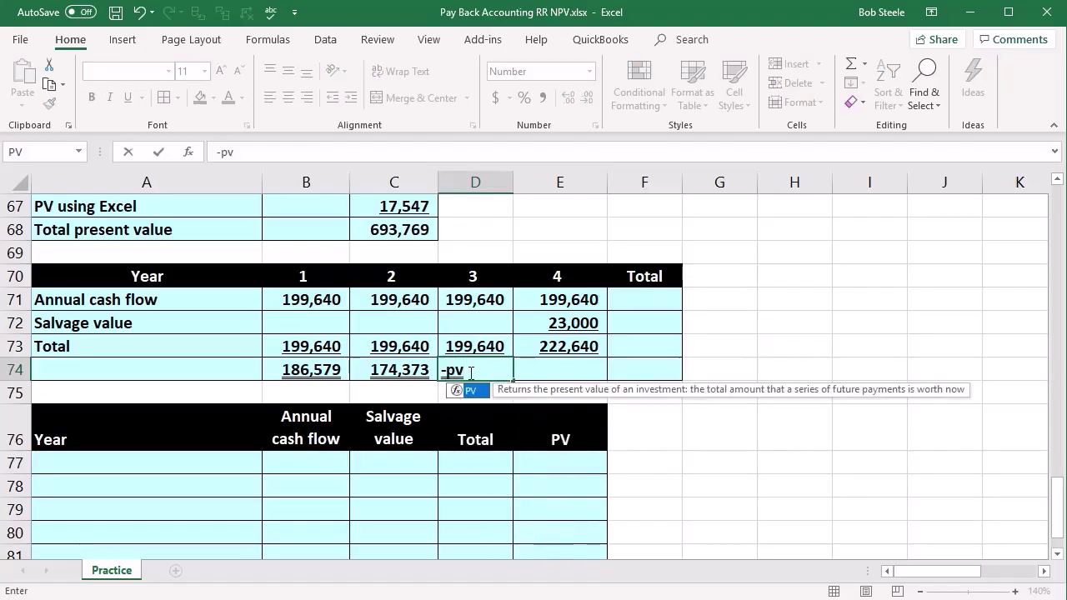
double_click(463, 389)
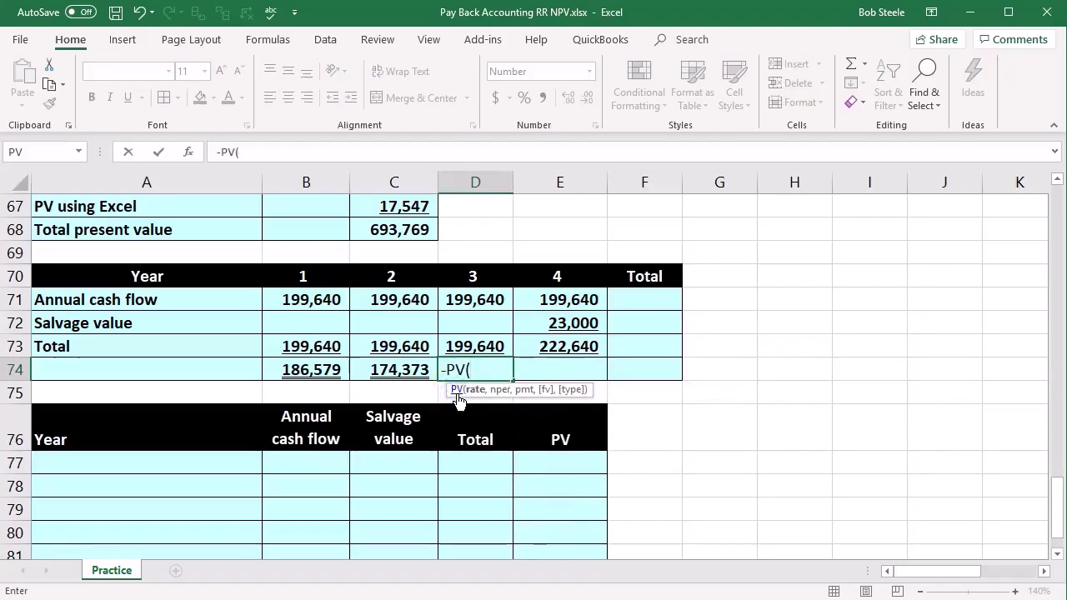
click(472, 346)
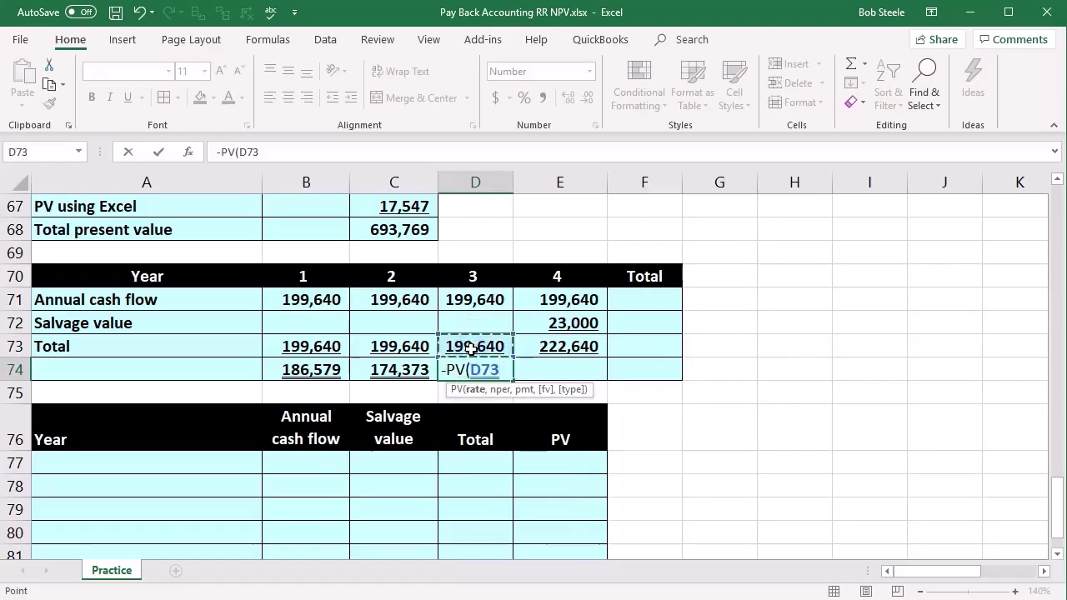
key(BackSpace)
key(BackSpace)
key(BackSpace)
text(.)
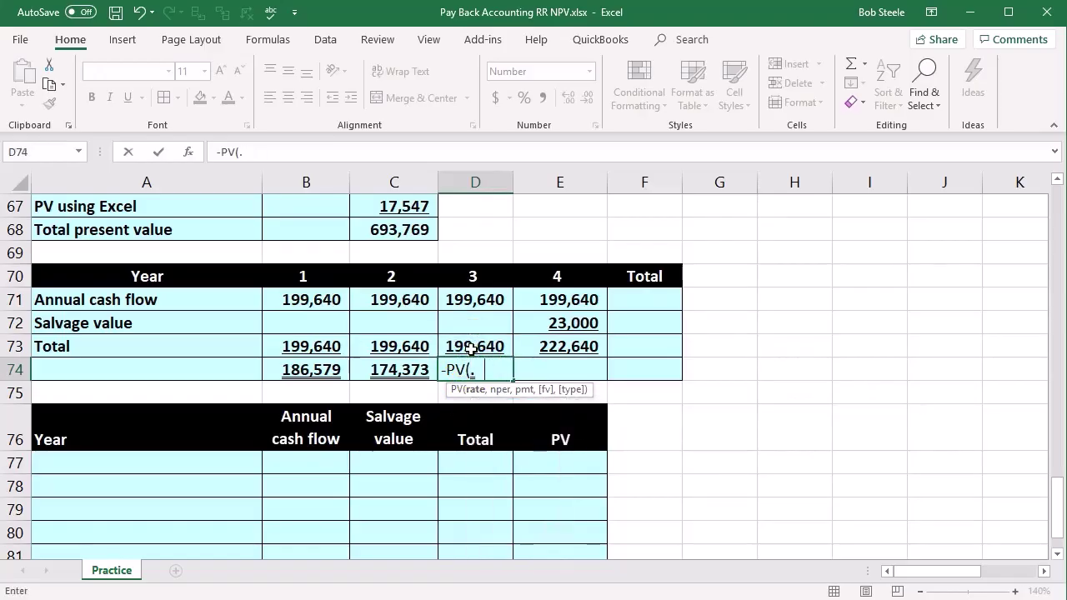
text(07,)
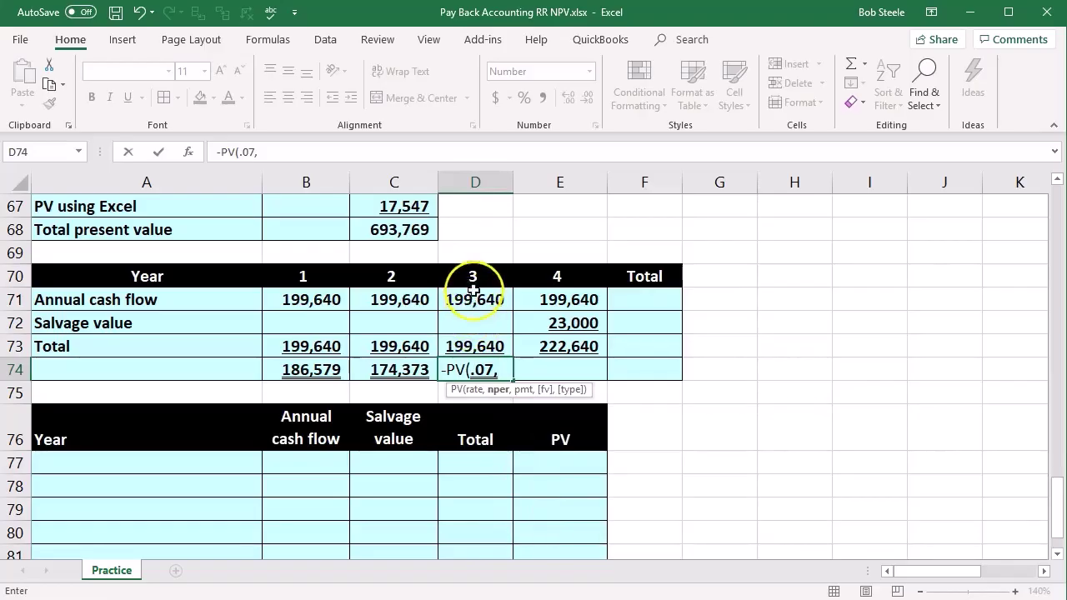
click(476, 275)
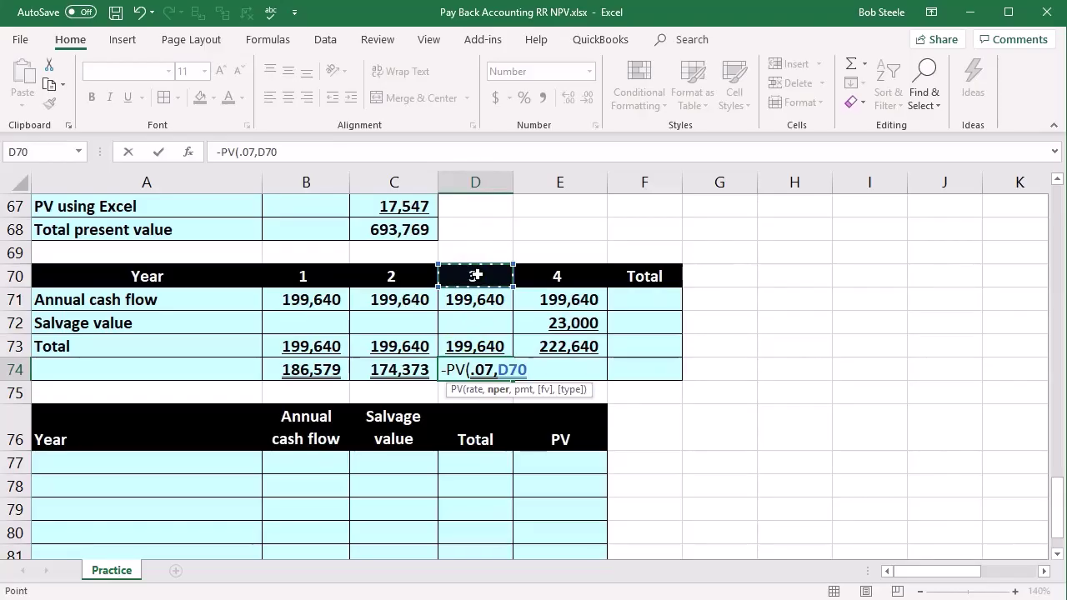
text(,)
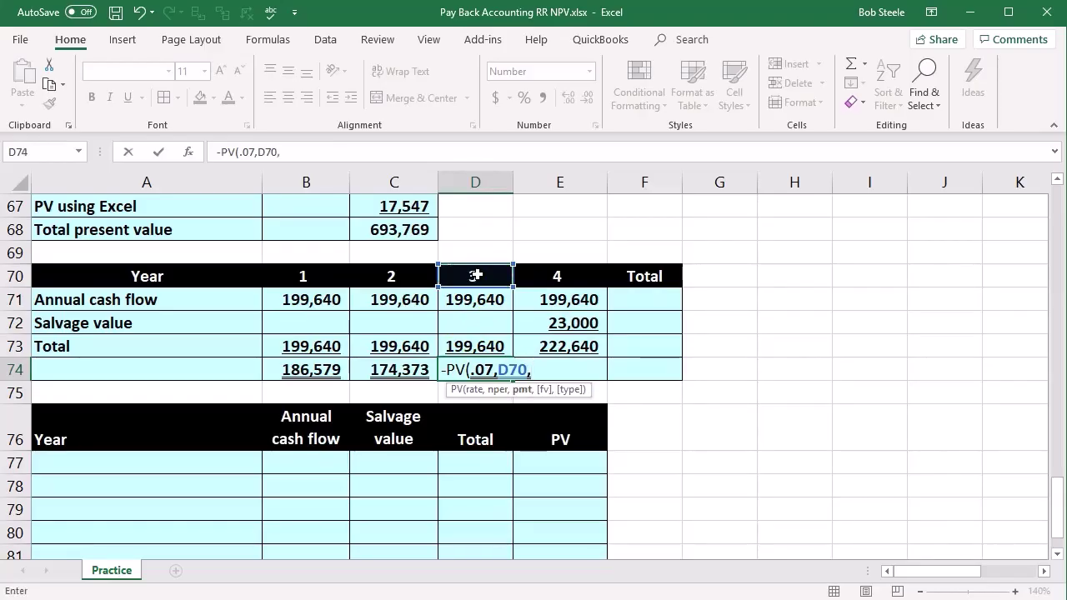
text(0,)
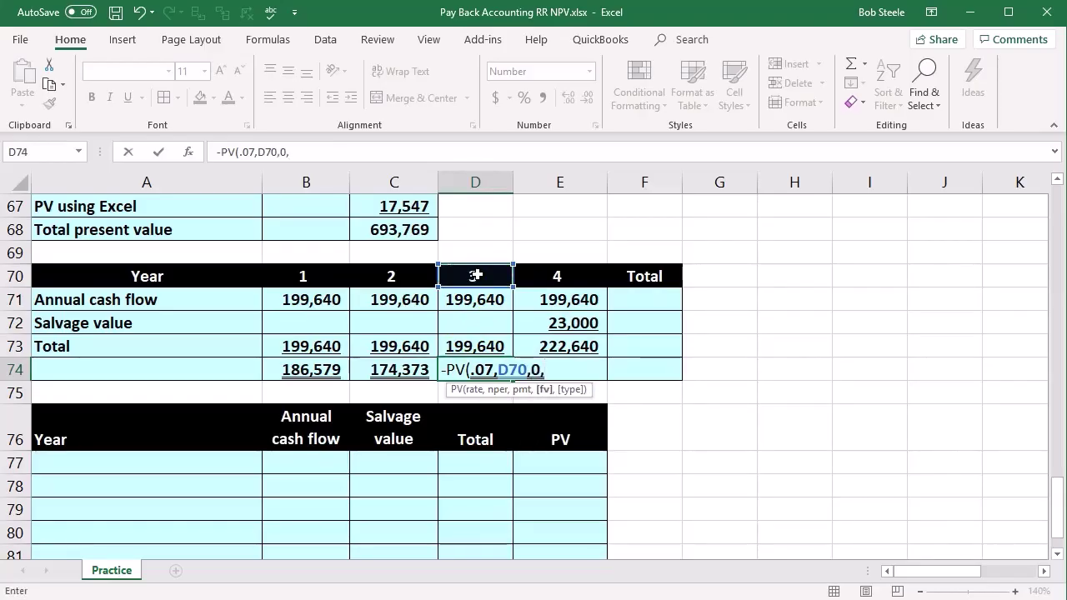
click(469, 347)
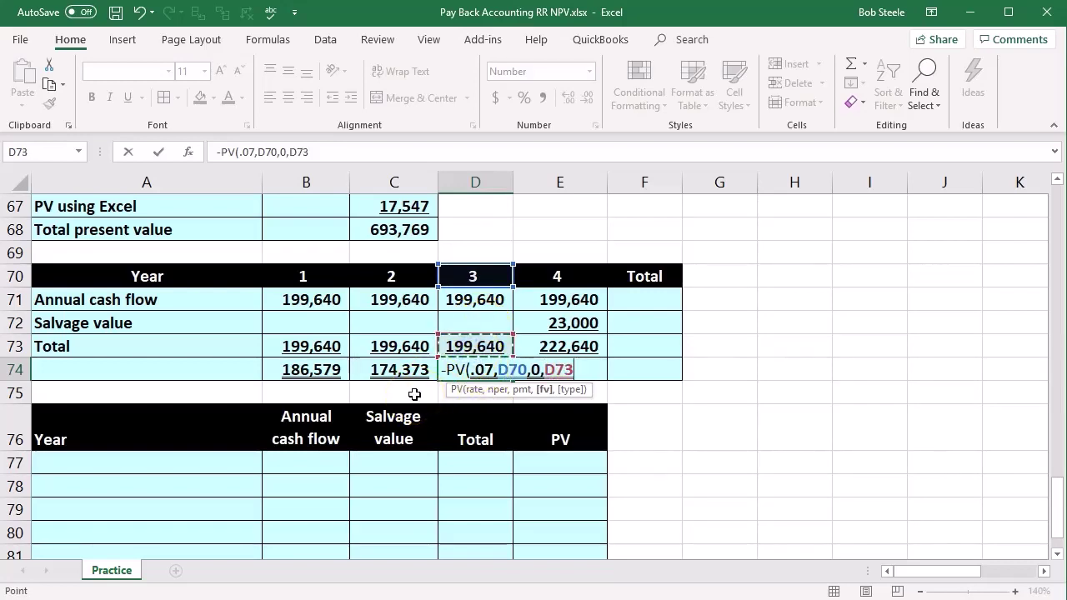
key(Tab)
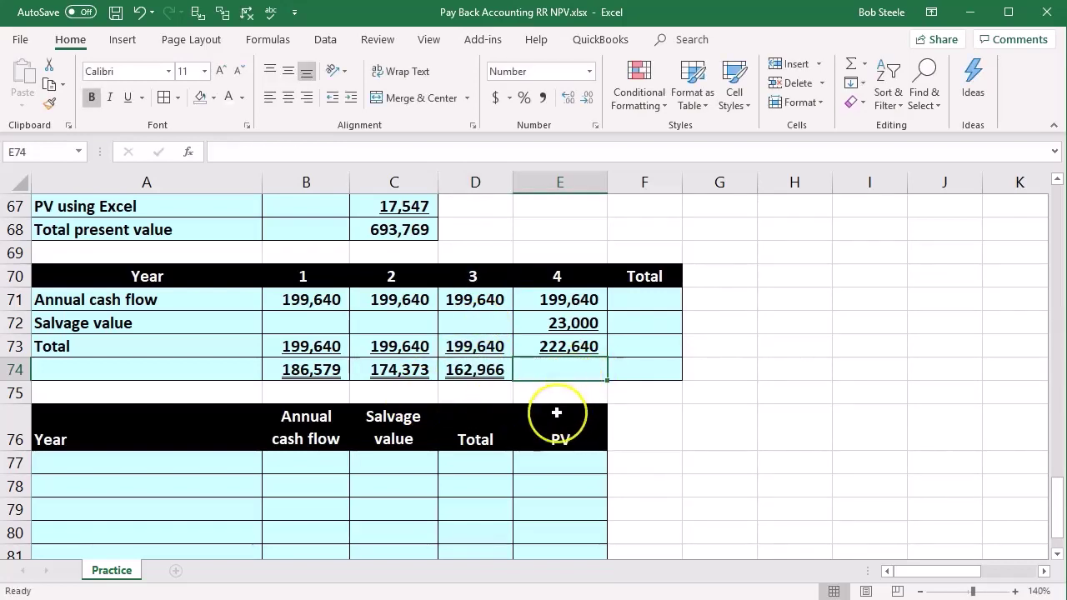
Enter a negated PV formula in E74 using rate .07, year E70 as periods, payment 0 and total E73 as future value
text(-)
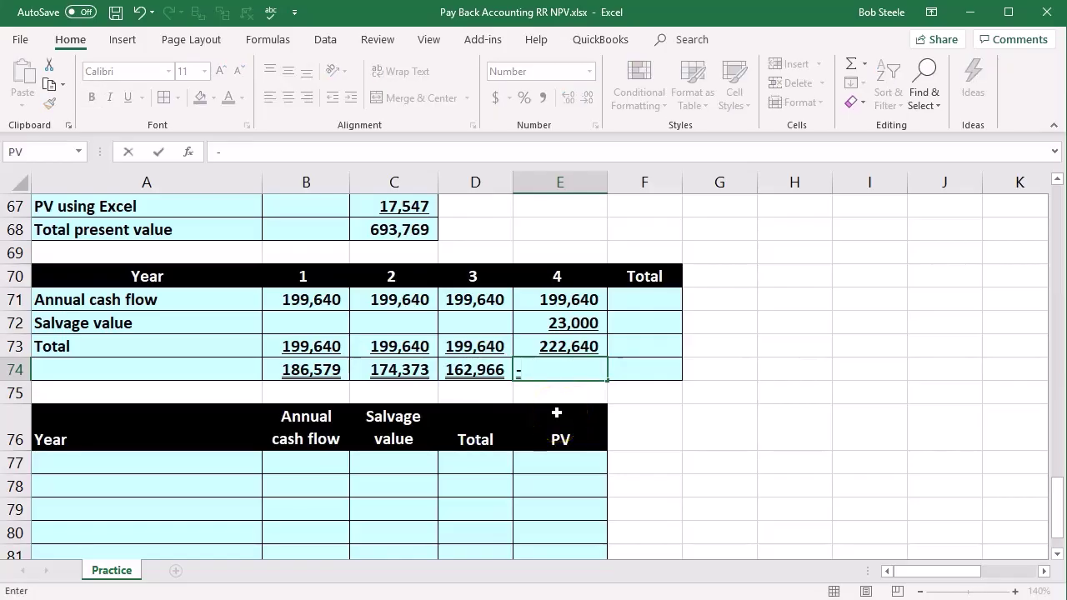
text(pv)
click(534, 391)
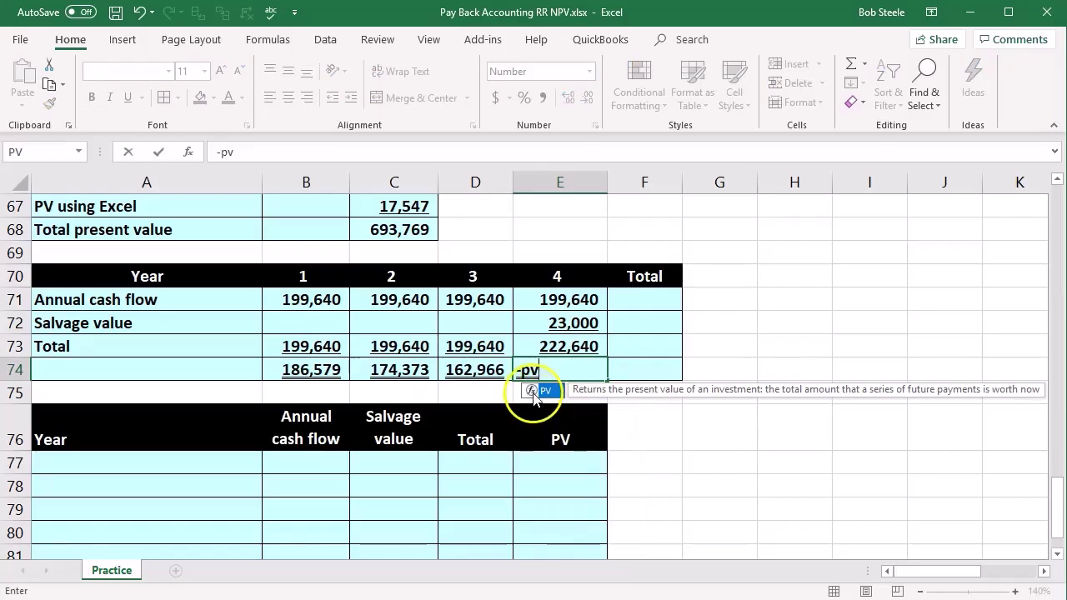
click(533, 391)
text(.)
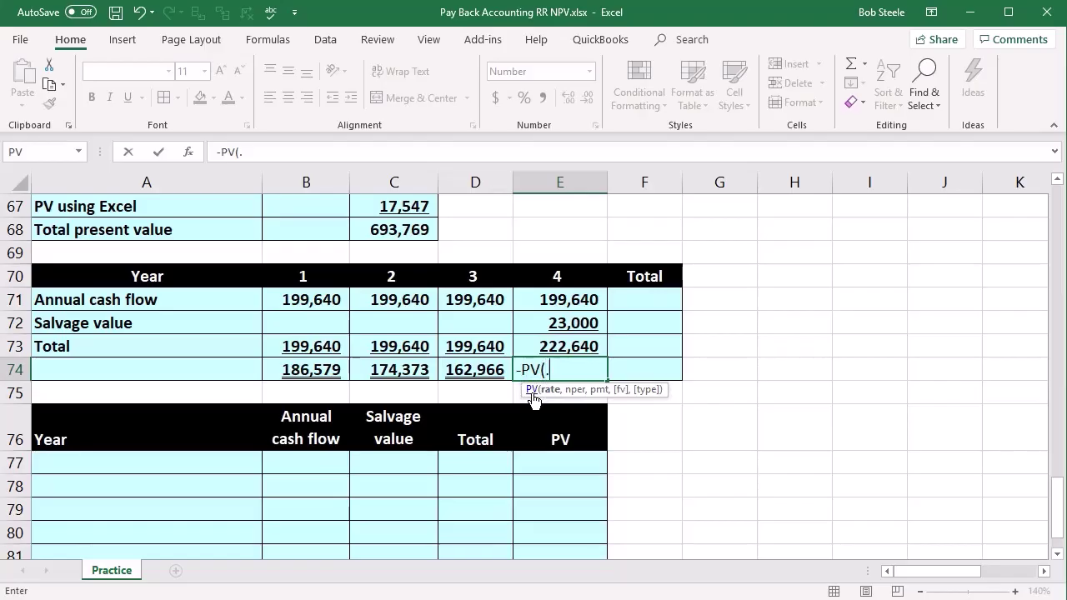
text(07,)
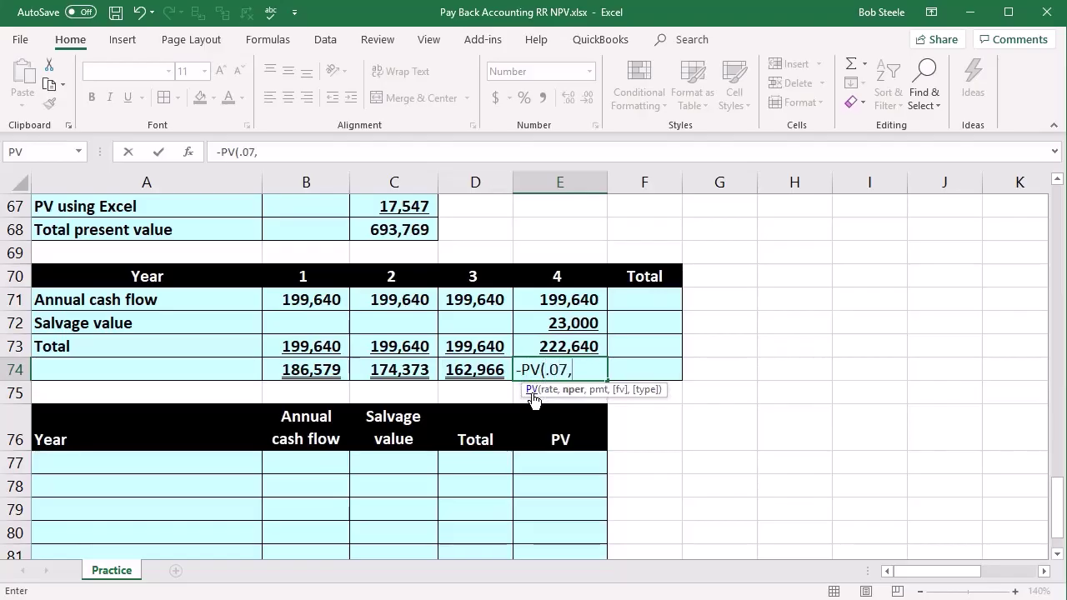
click(562, 277)
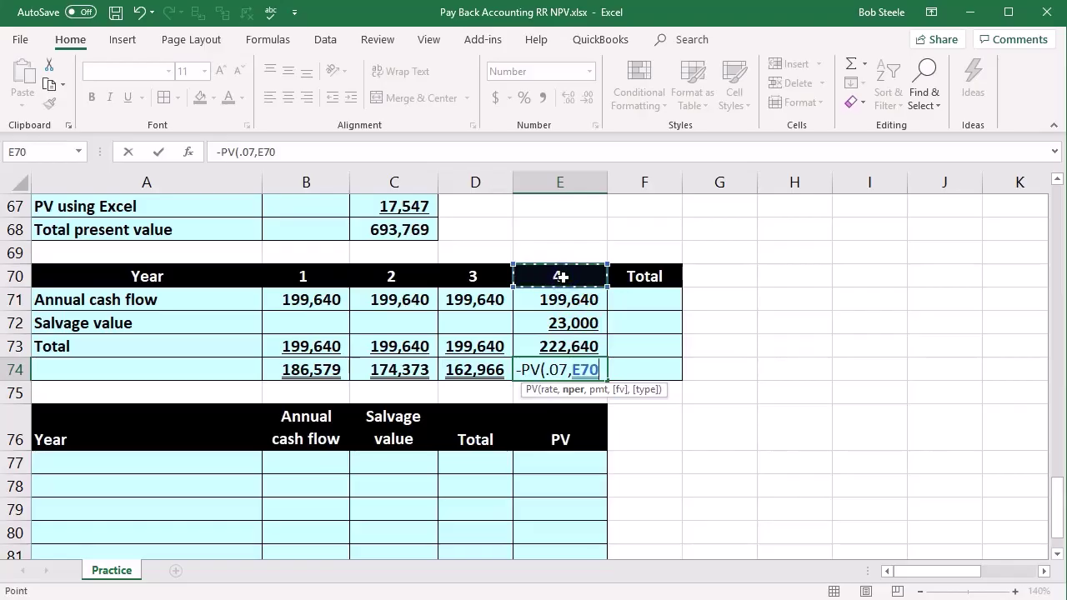
text(,0)
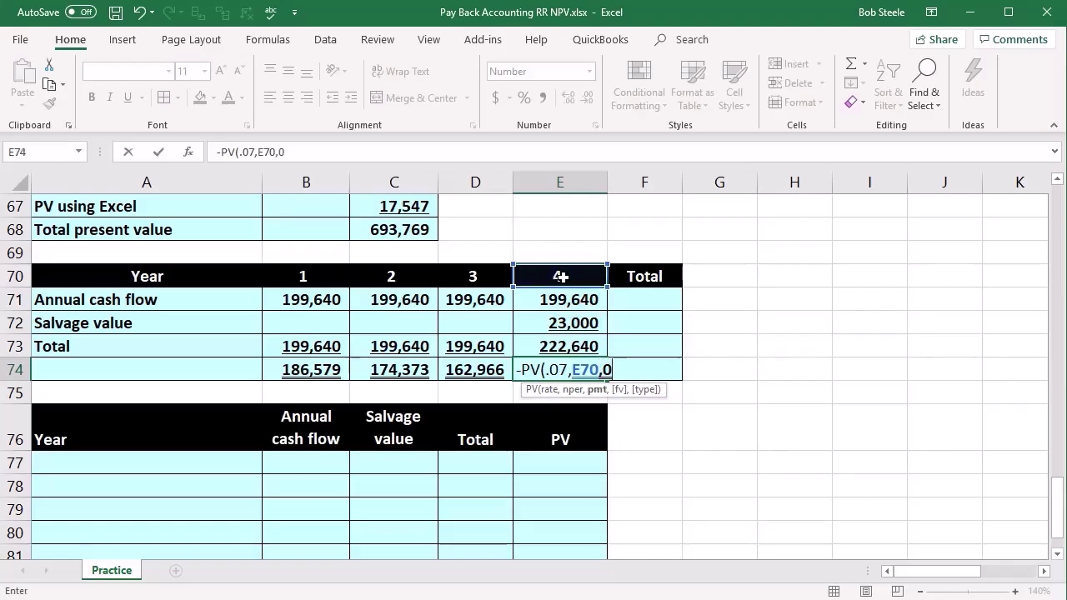
text(,)
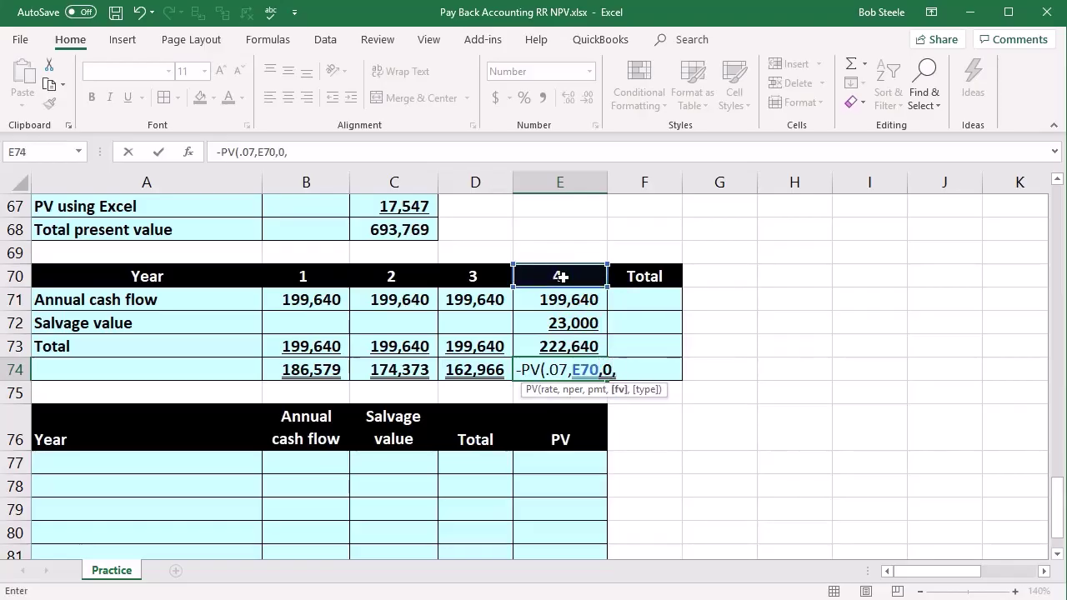
click(575, 343)
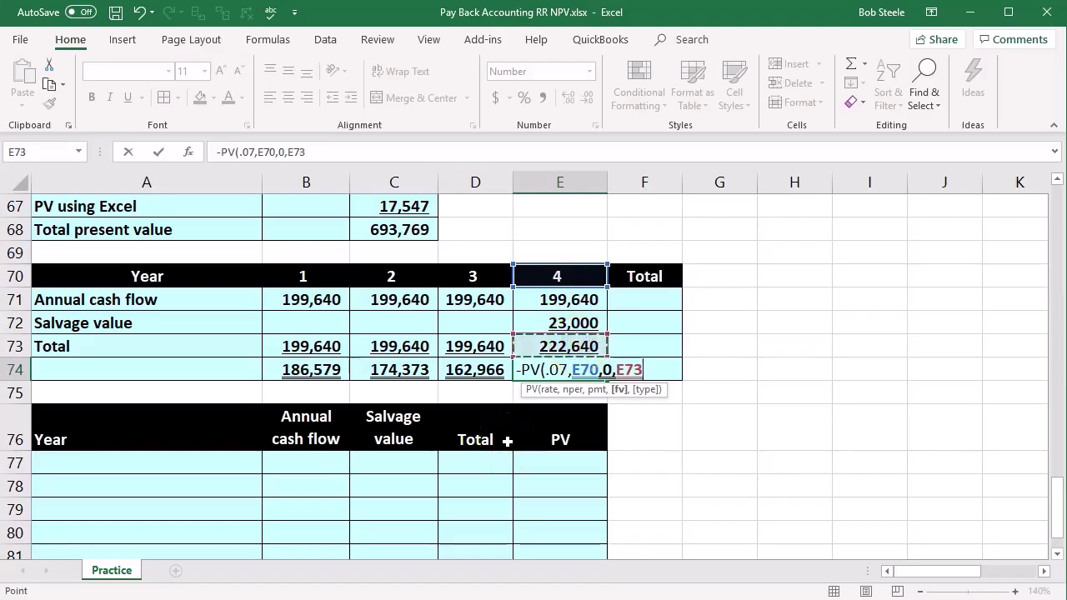
key(Return)
click(507, 440)
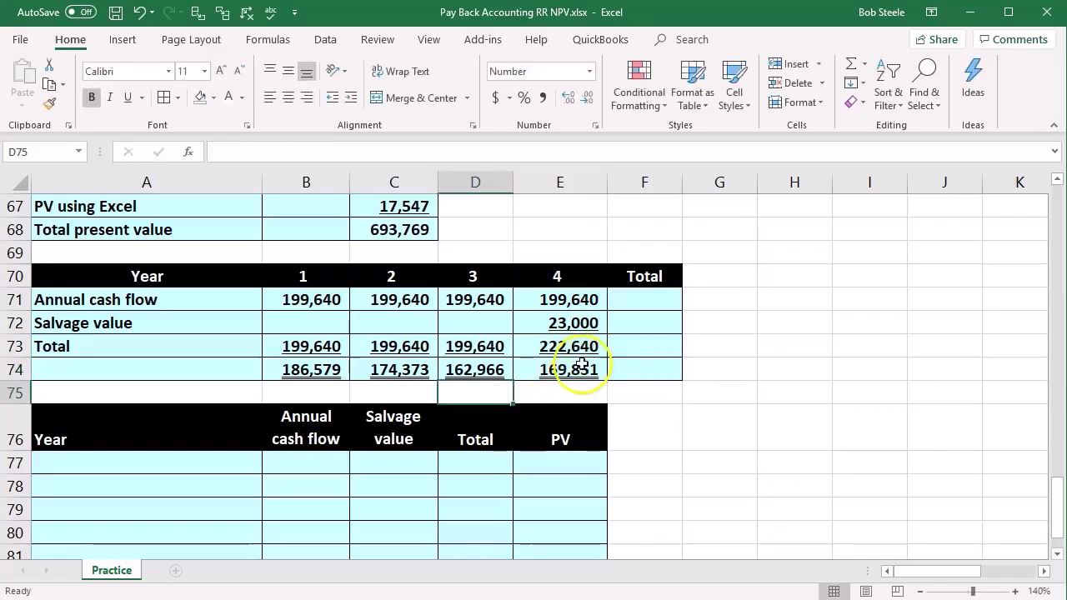
Total the four yearly present values in F74 with a SUM formula over B74:E74
click(579, 350)
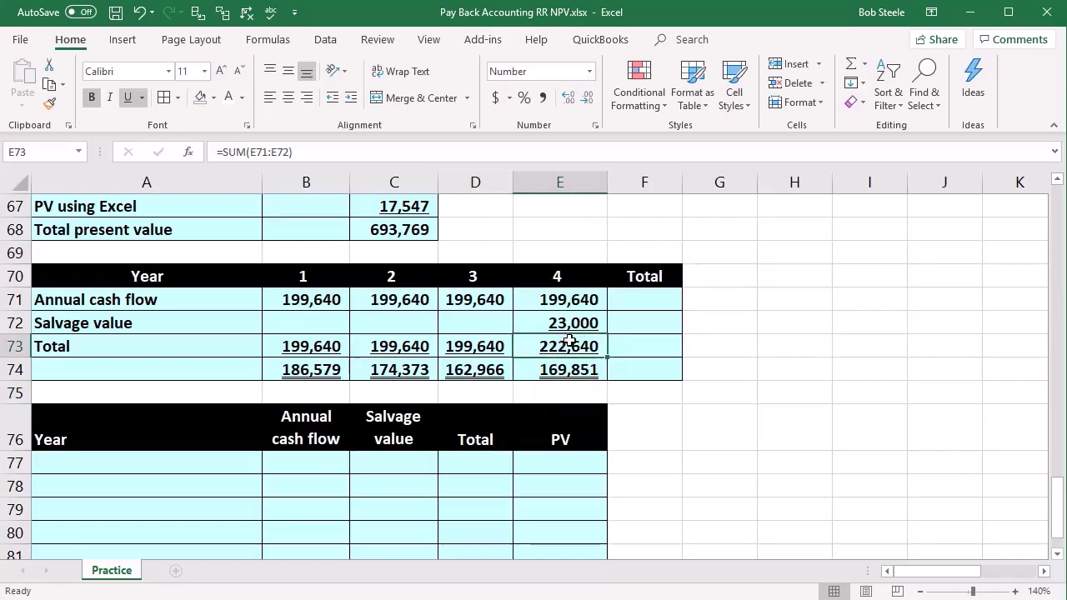
click(636, 367)
text(=s)
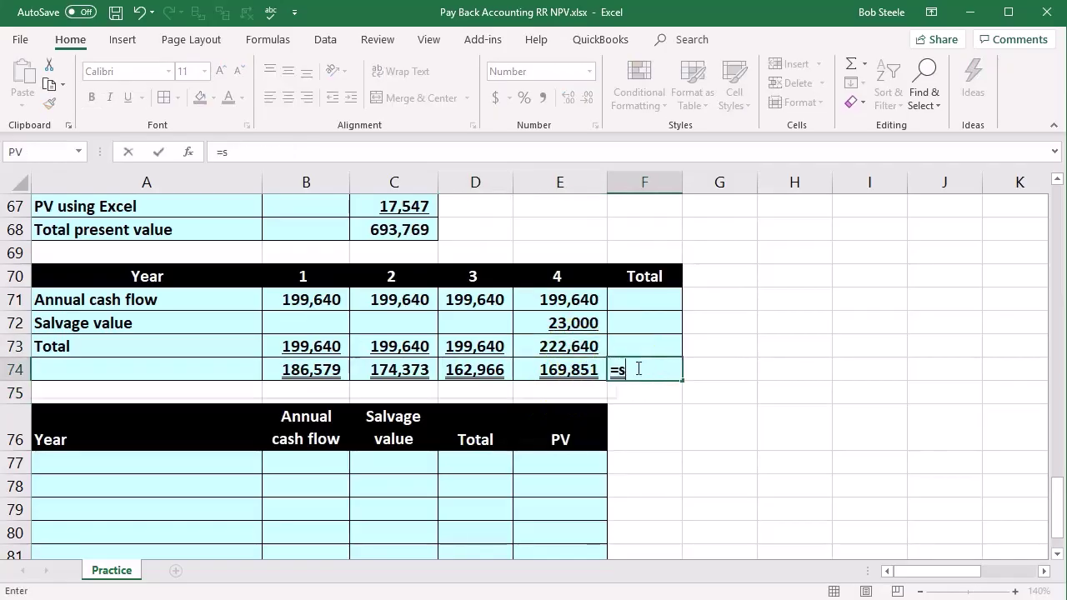
text(um()
key(Left)
key(shift+Left)
key(shift+Left)
key(shift+Left)
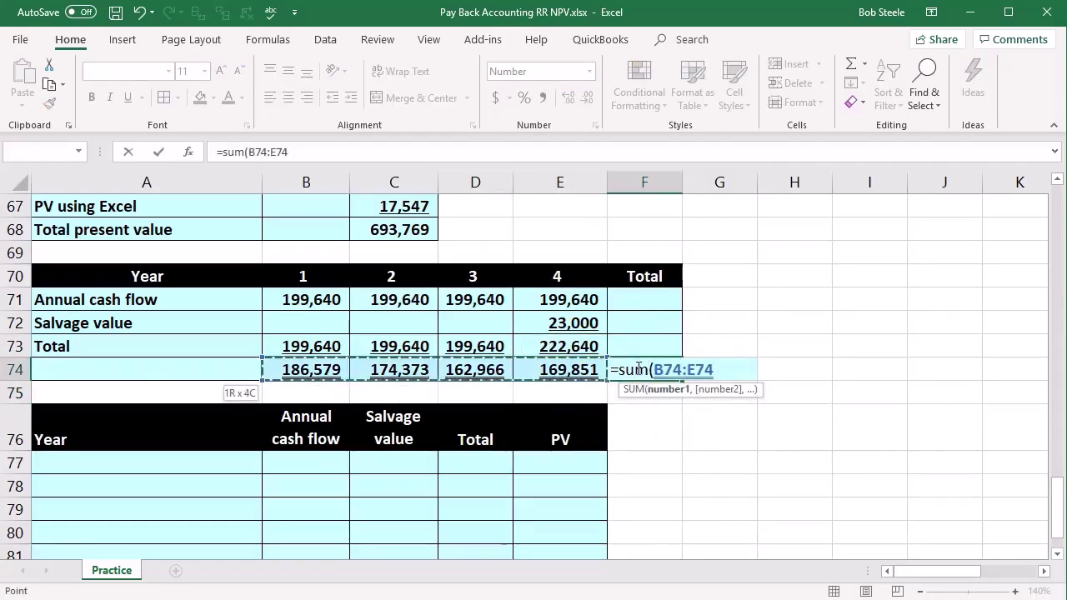
key(Return)
Compare the total present values in C68 and F74, and review the table's years, cash flows, salvage row and year 1 PV formula
click(400, 234)
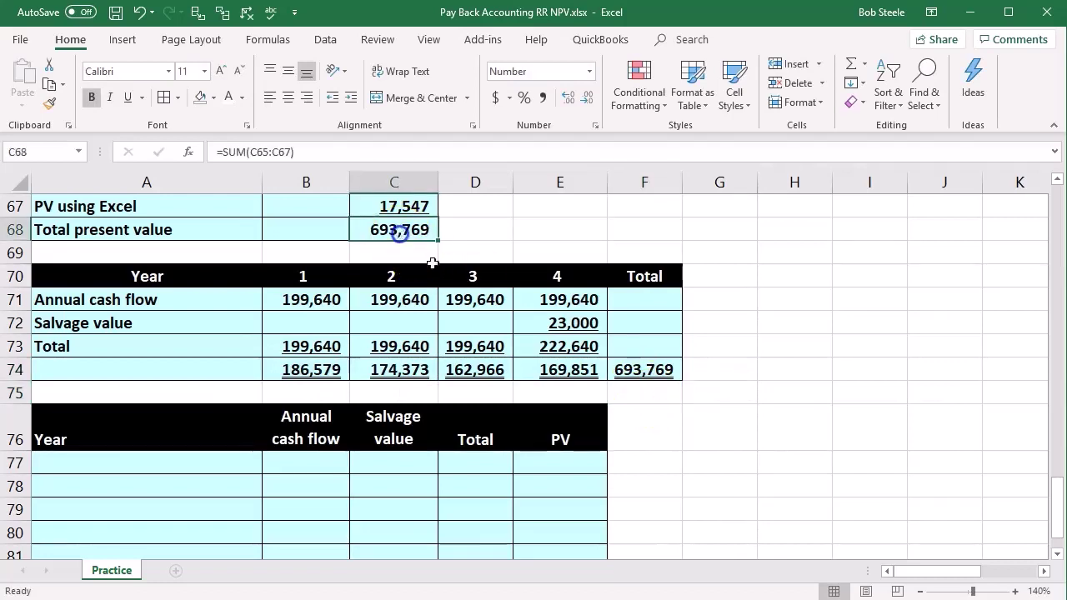
click(625, 367)
click(425, 233)
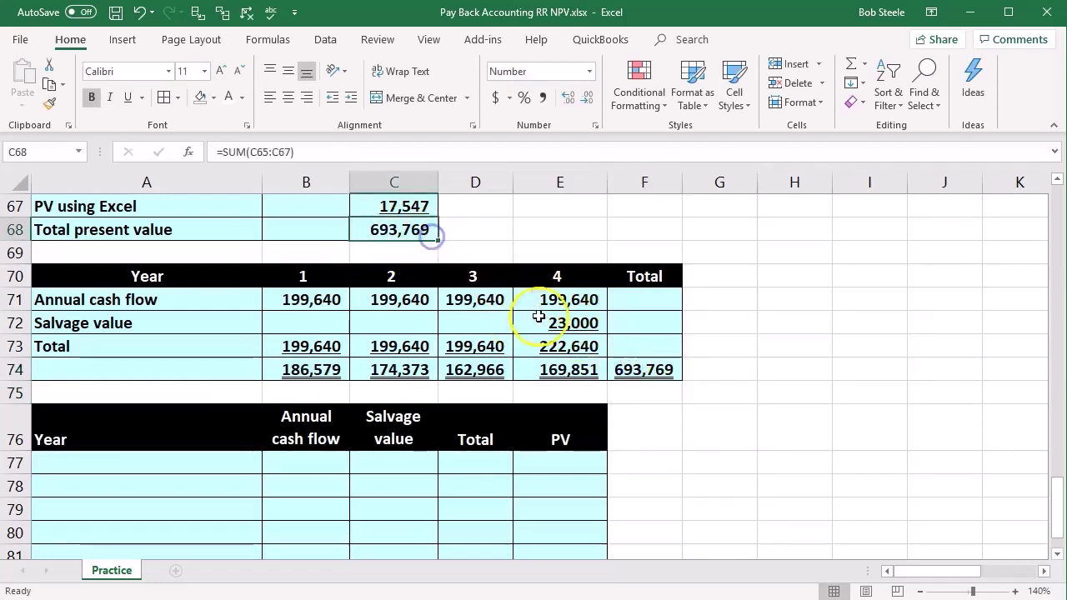
drag(325, 278, 557, 289)
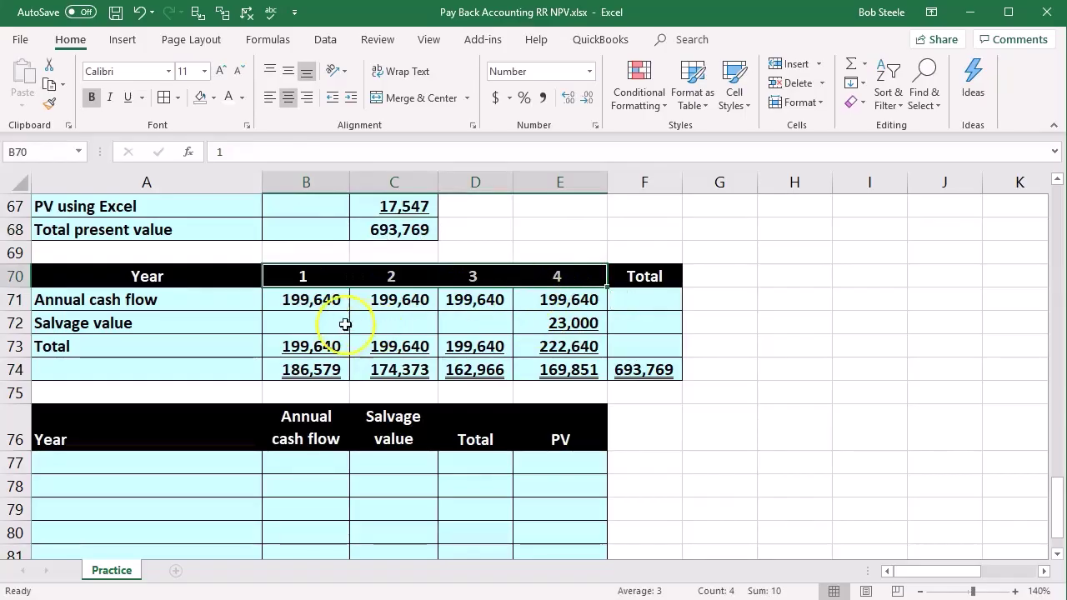
drag(322, 301, 525, 300)
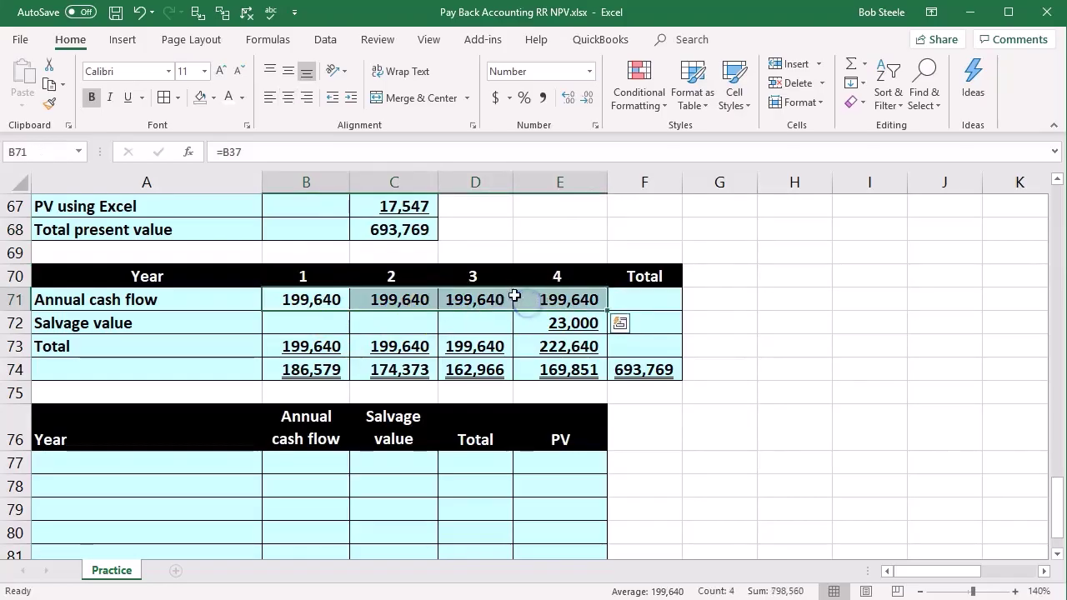
click(340, 320)
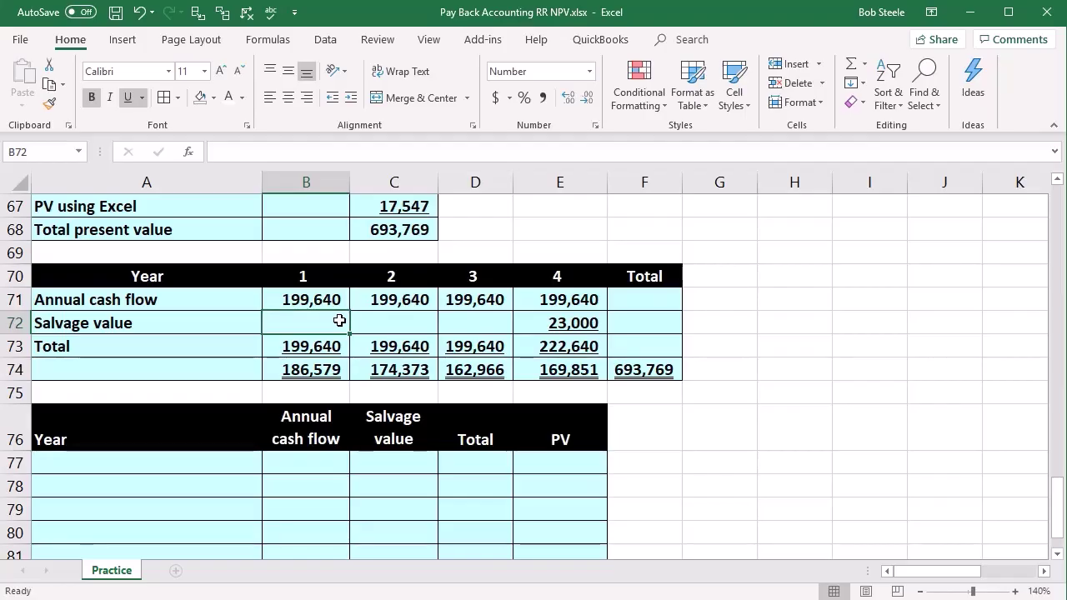
double_click(325, 372)
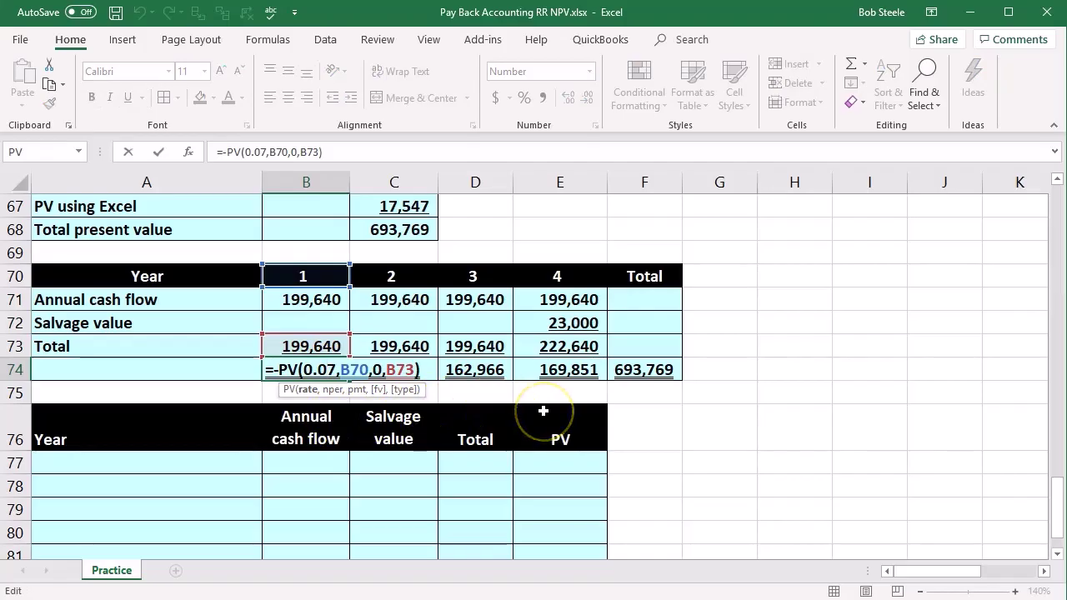
key(Return)
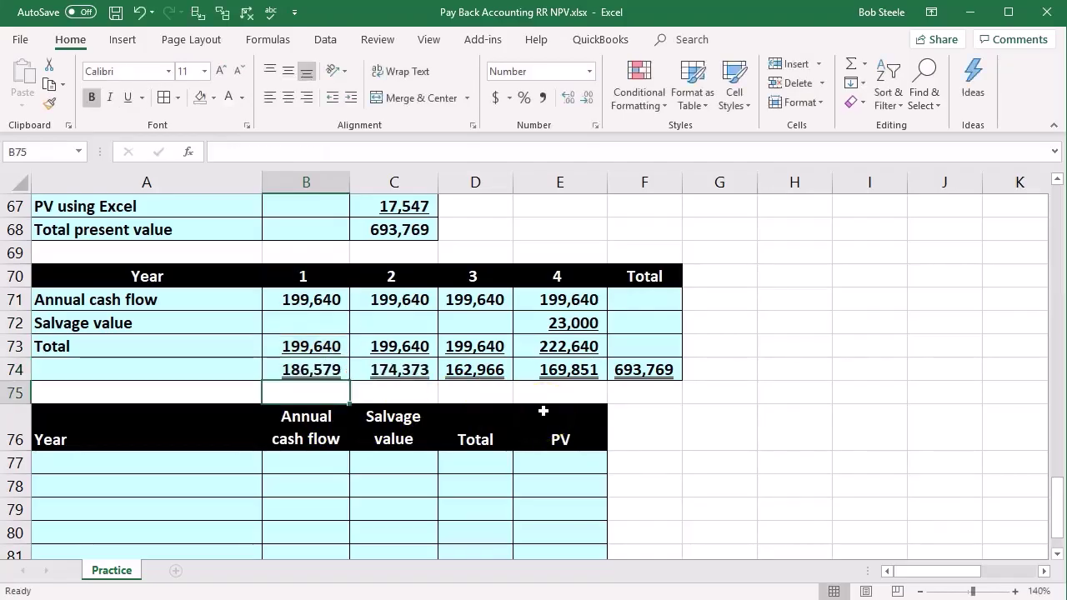
Clear the present value formulas in C74:E74 and refill them by copying the year 1 formula from B74 across
drag(414, 369, 519, 369)
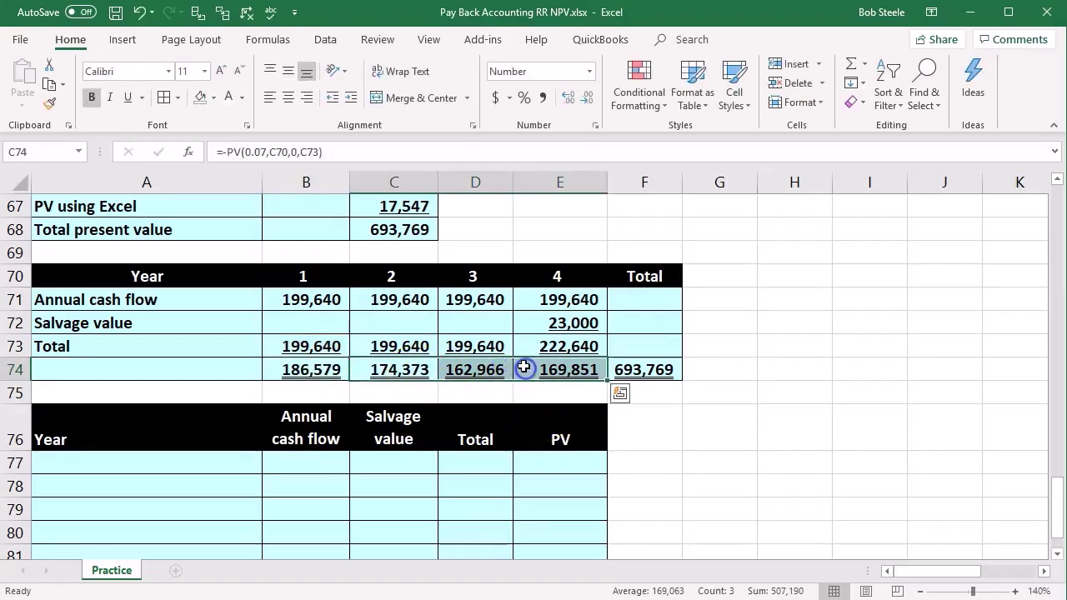
key(Delete)
click(340, 371)
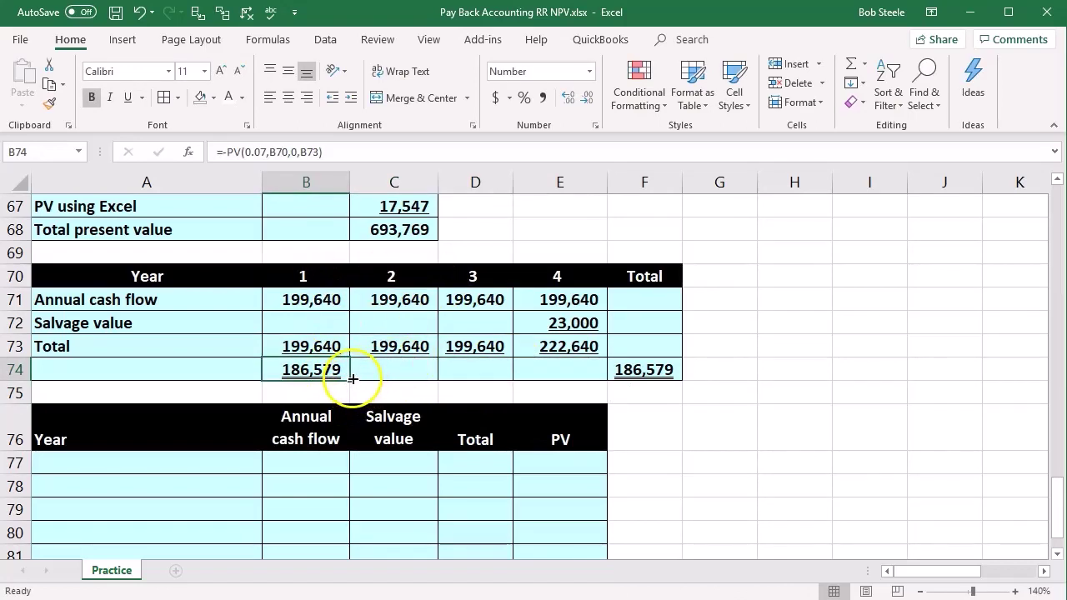
drag(351, 381, 560, 374)
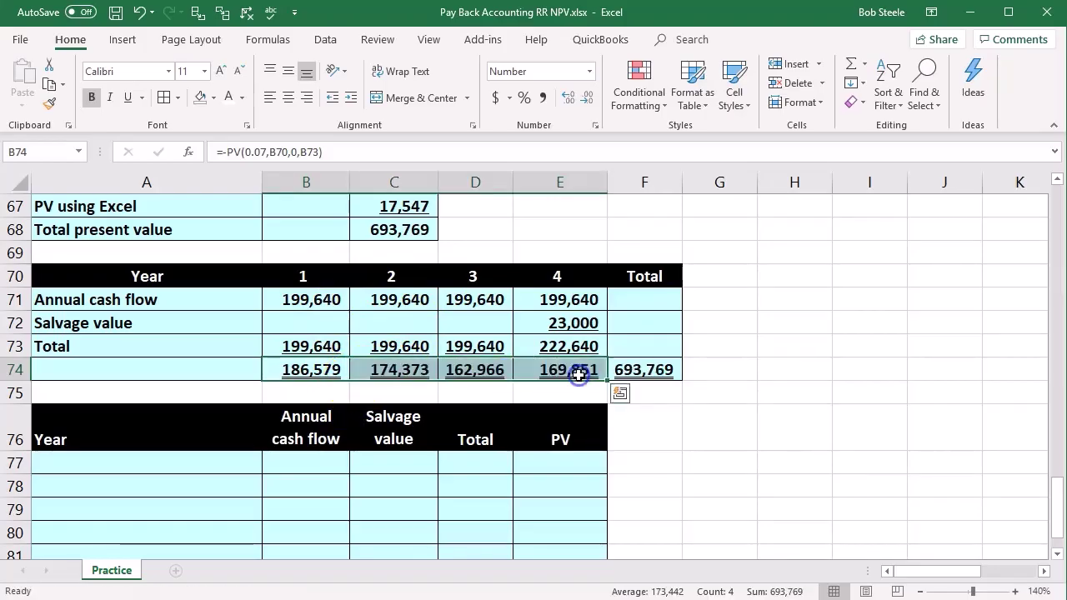
Inspect the copied present value formula for year 3 in D74
click(537, 416)
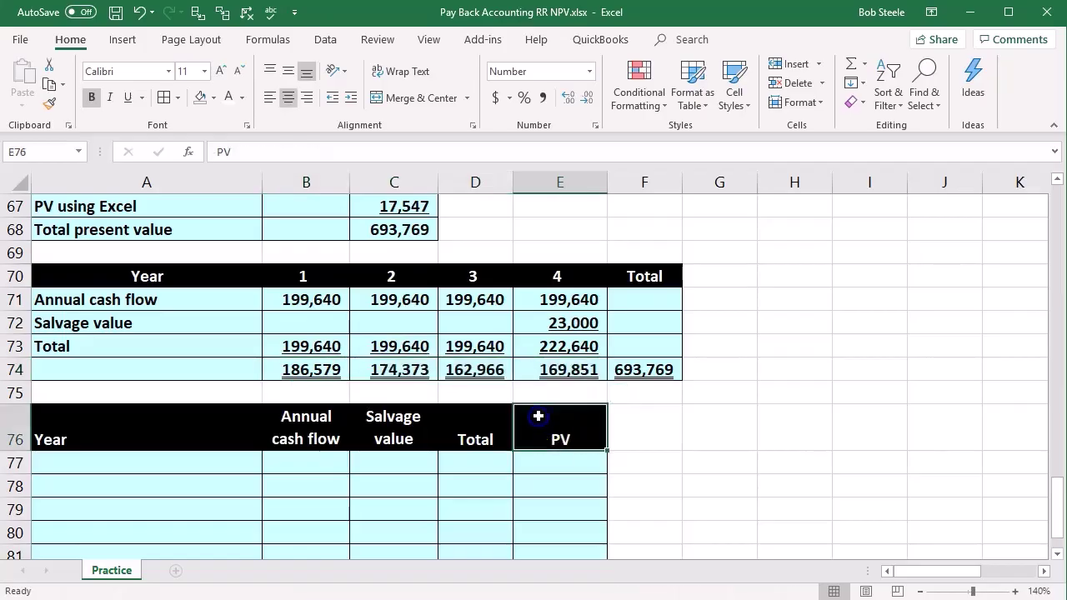
double_click(463, 372)
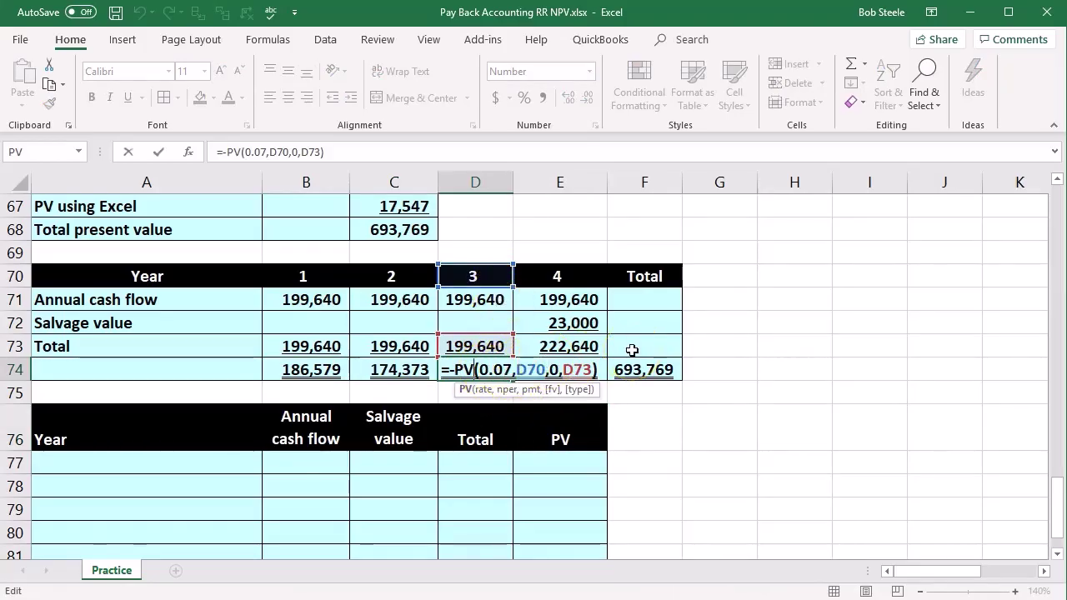
key(Return)
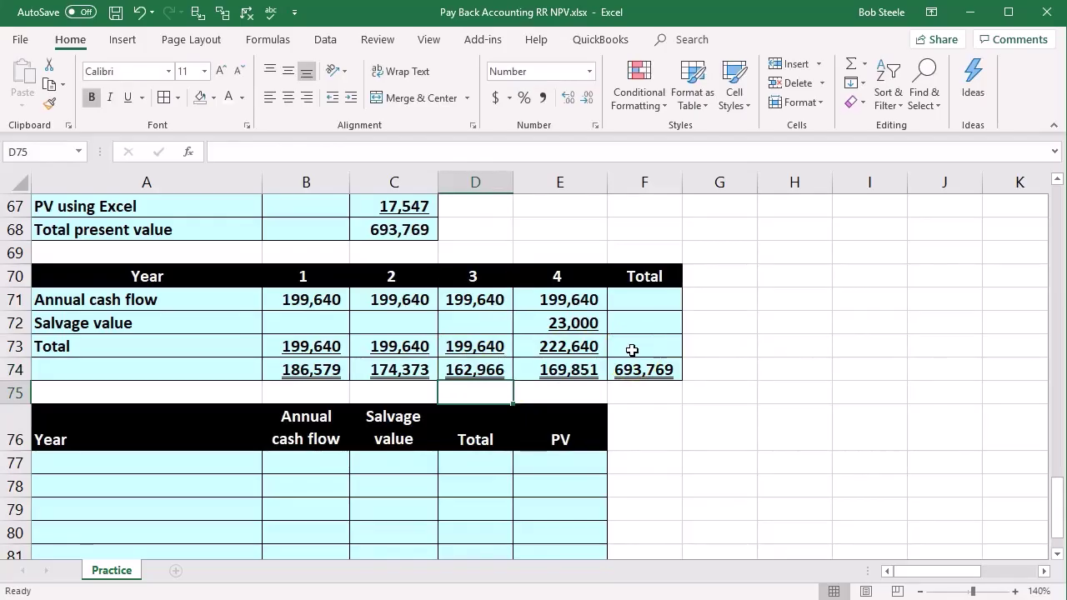
click(602, 393)
Fill the second table's Year column with 1 to 4 in A77:A80 and label A81 Total
scroll(604, 393, down, 2)
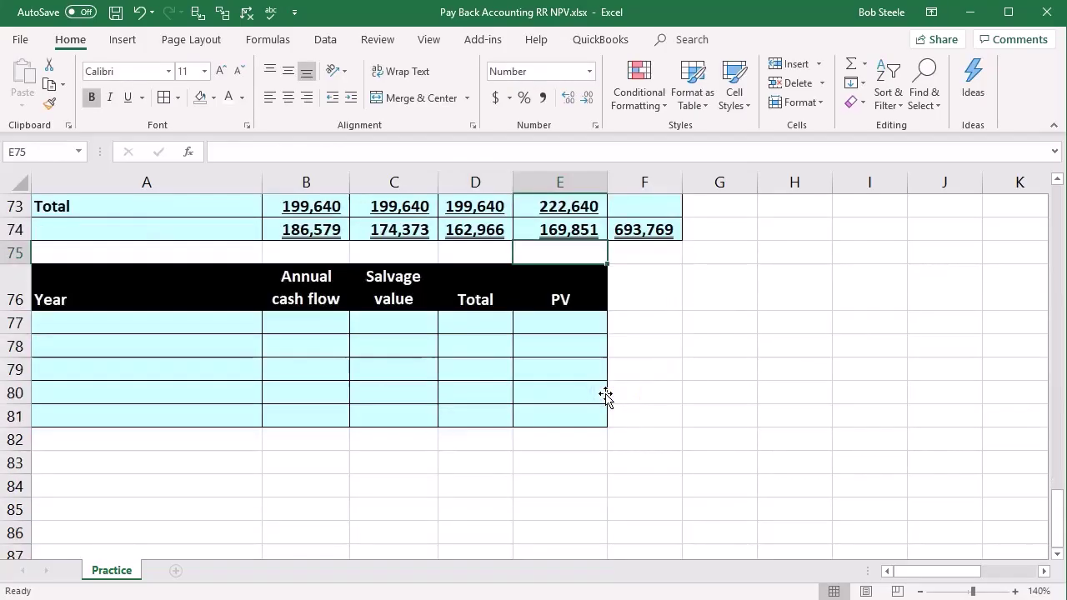
click(230, 326)
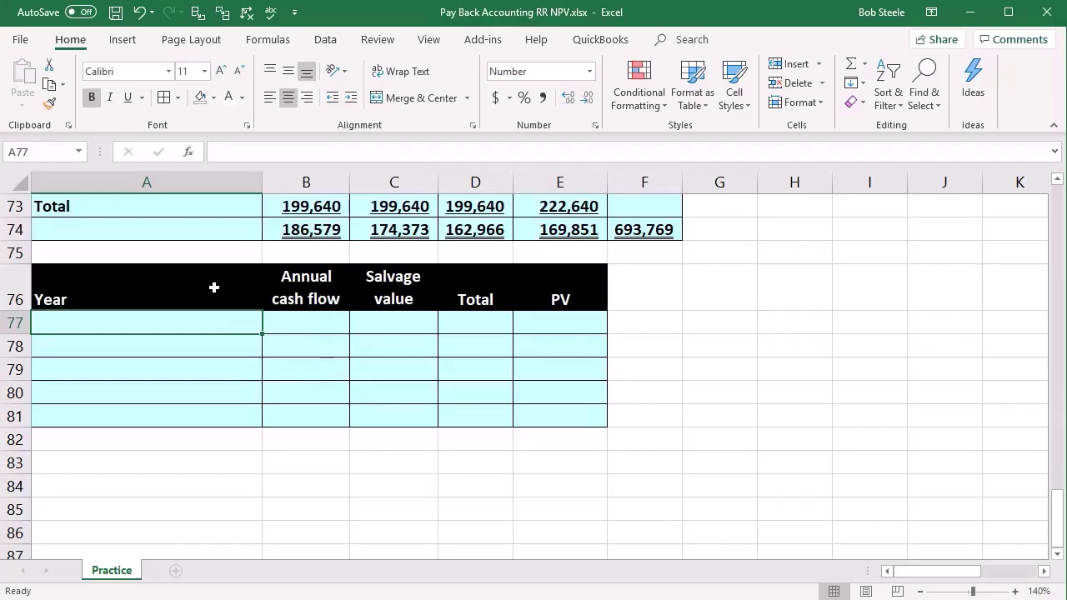
key(Return)
text(2)
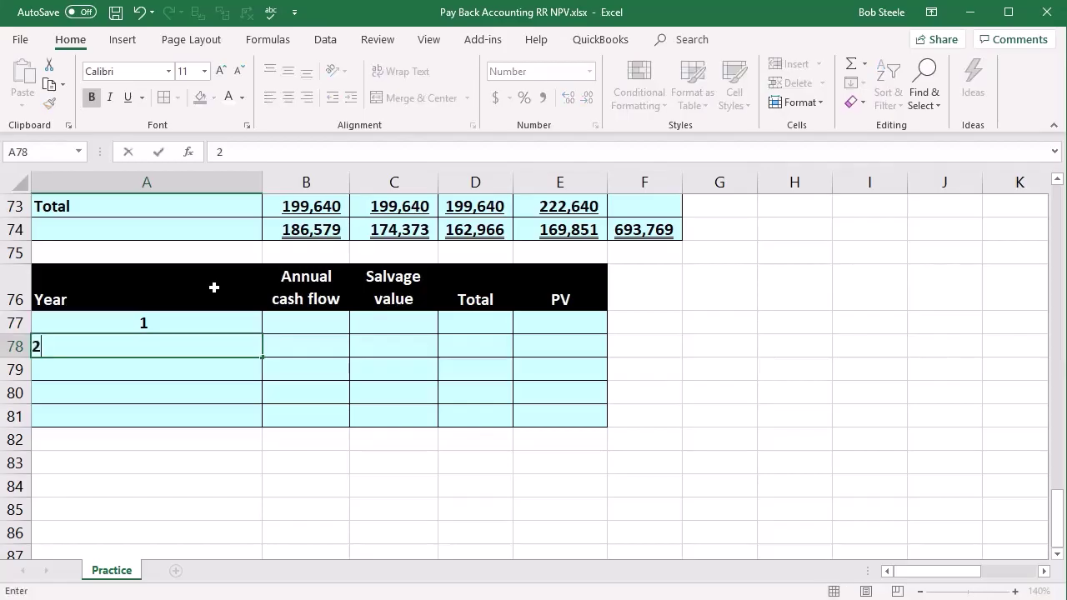
key(Return)
text(3)
key(Return)
text(4)
key(Return)
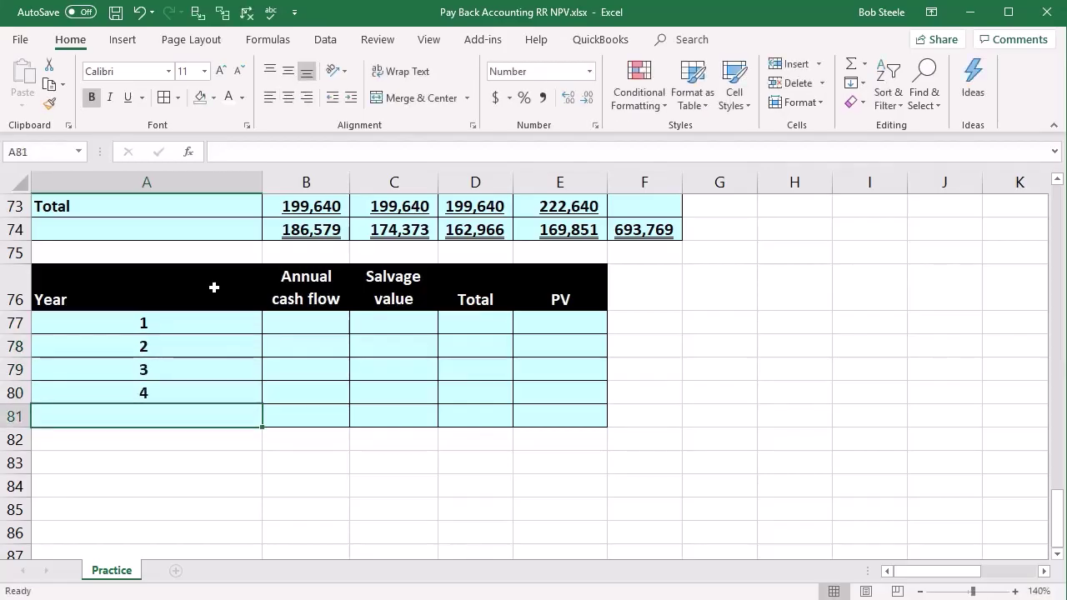
key(Return)
key(Up)
text(T)
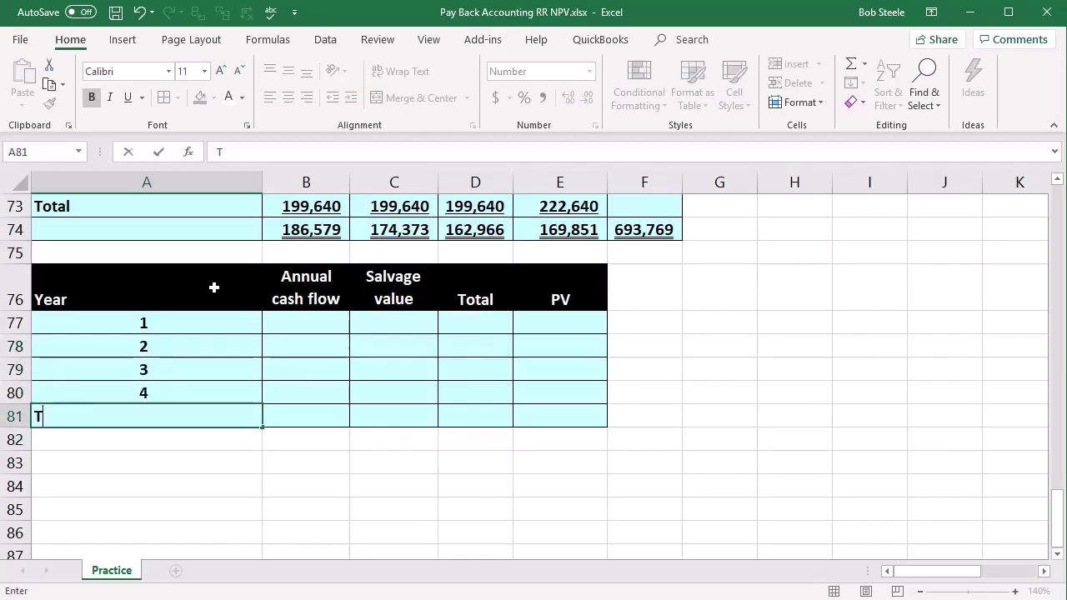
key(Tab)
Fill the annual cash flows by linking B77 to B71 and B78 to B77, then copying B78 down to B80
key(Up)
key(Up)
key(Up)
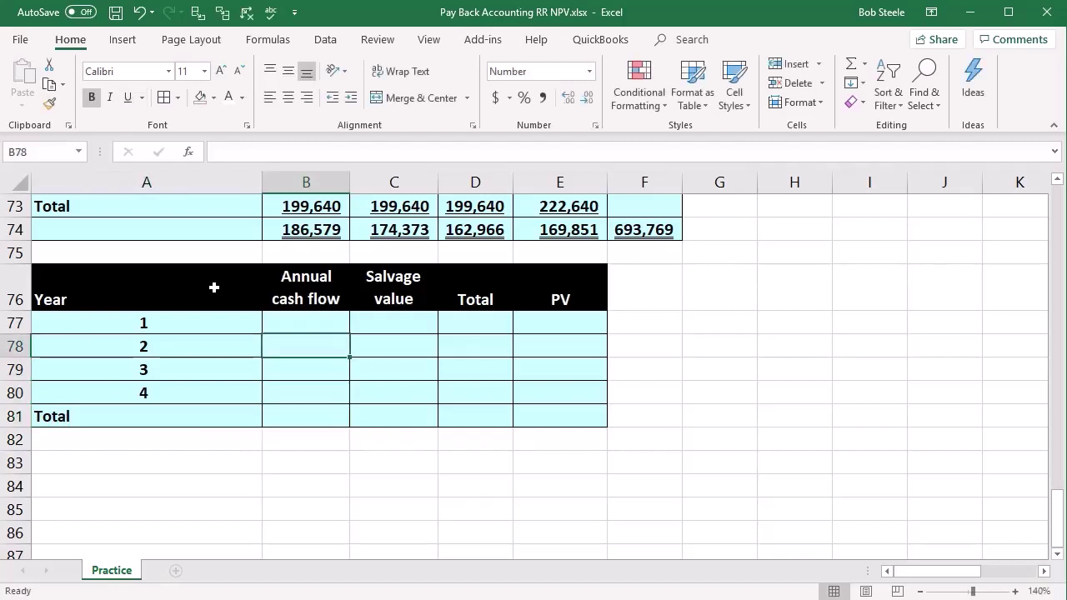
key(Up)
scroll(215, 287, up, 2)
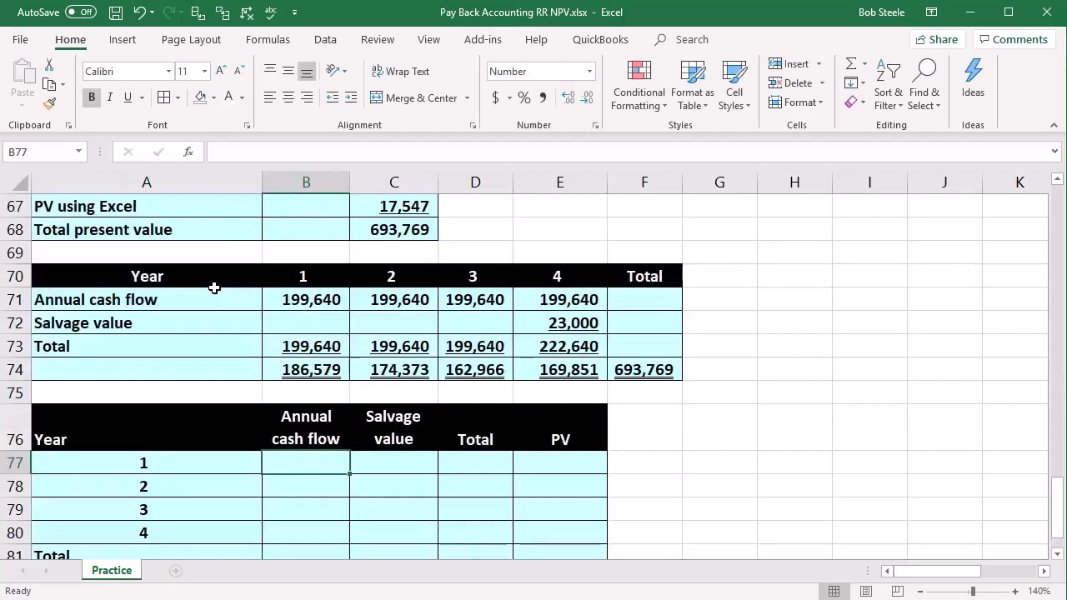
text(=)
click(318, 299)
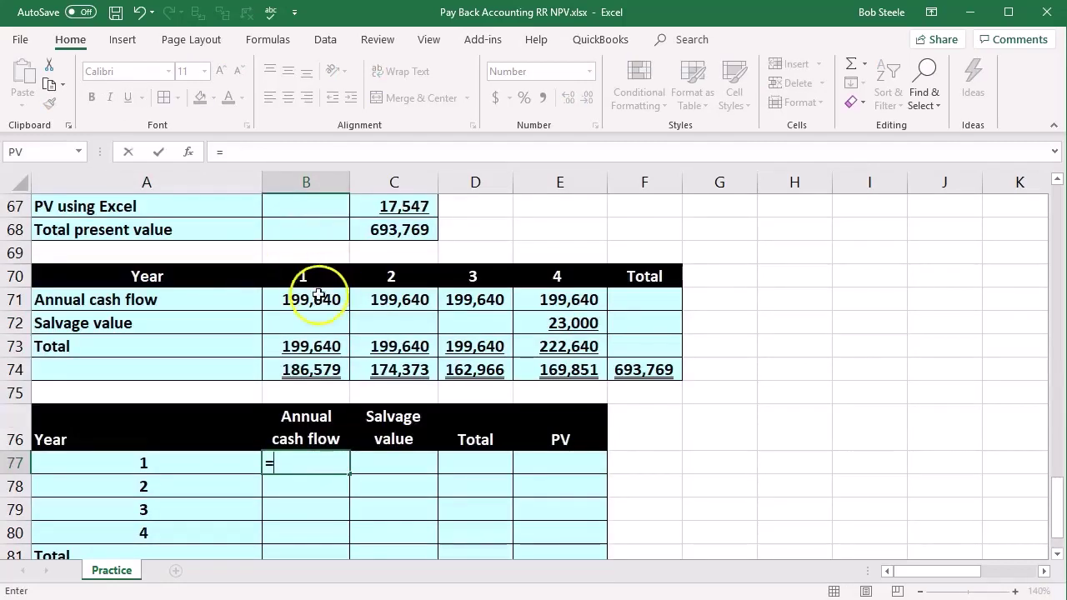
key(Return)
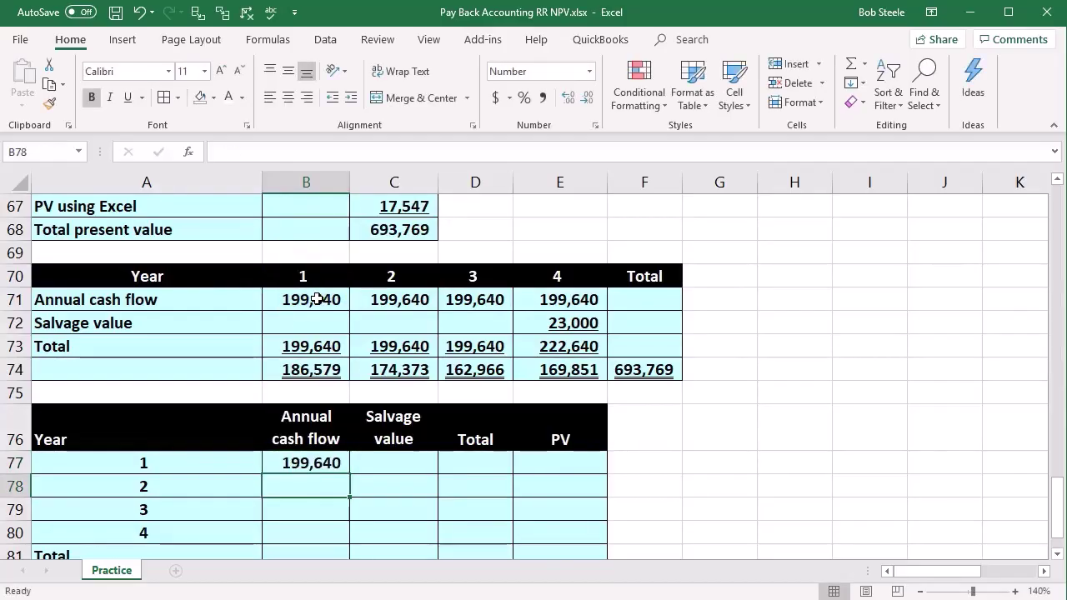
text(=)
key(Up)
key(Return)
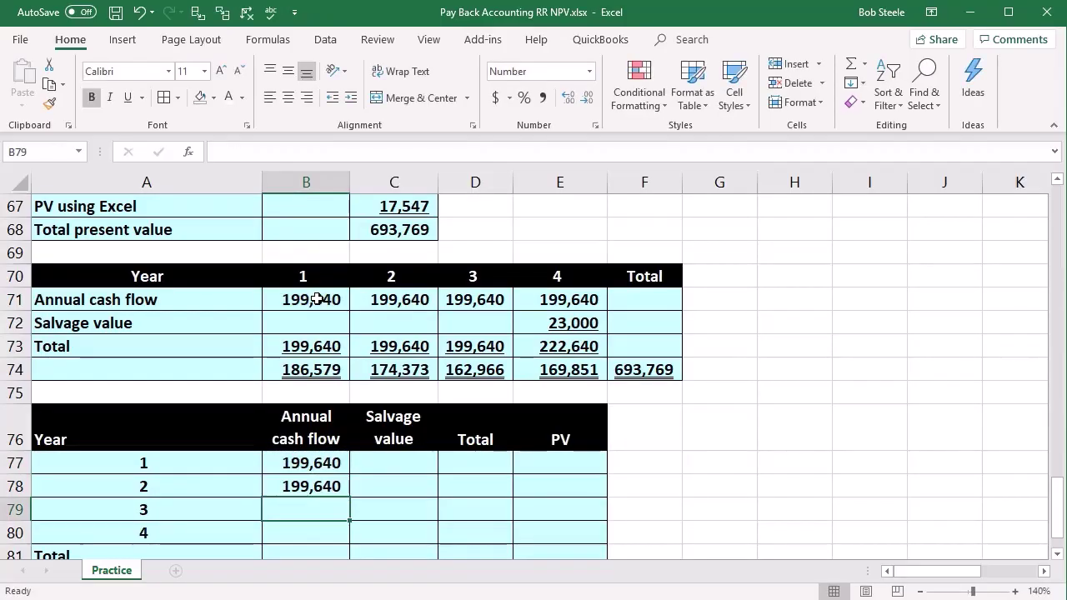
click(338, 487)
drag(349, 497, 349, 543)
Link the year 4 salvage value in C80 to E72
click(392, 462)
key(Down)
key(Down)
key(Down)
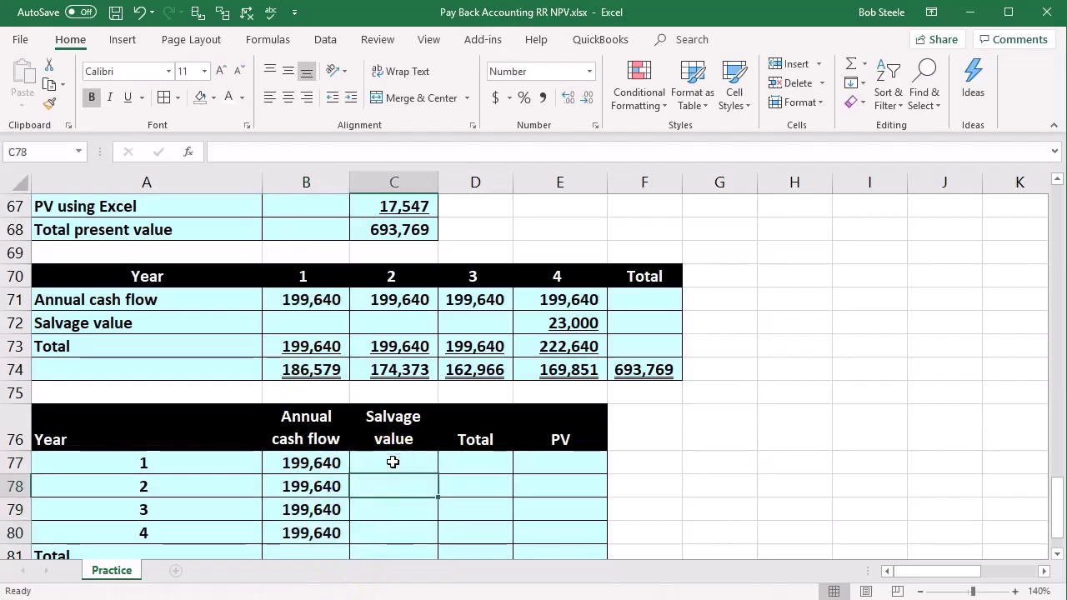
text(=)
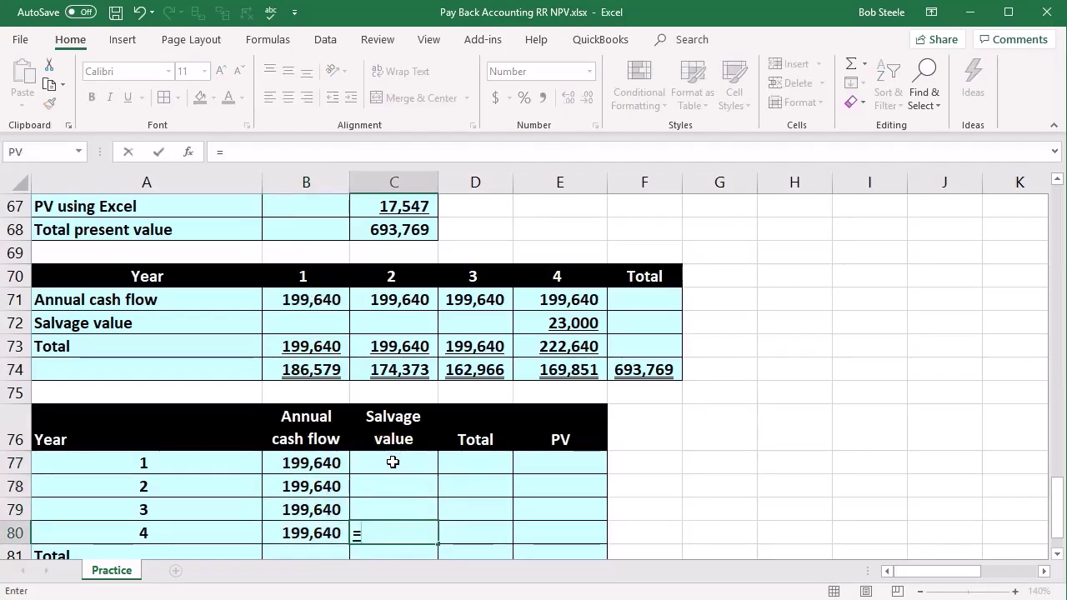
click(550, 319)
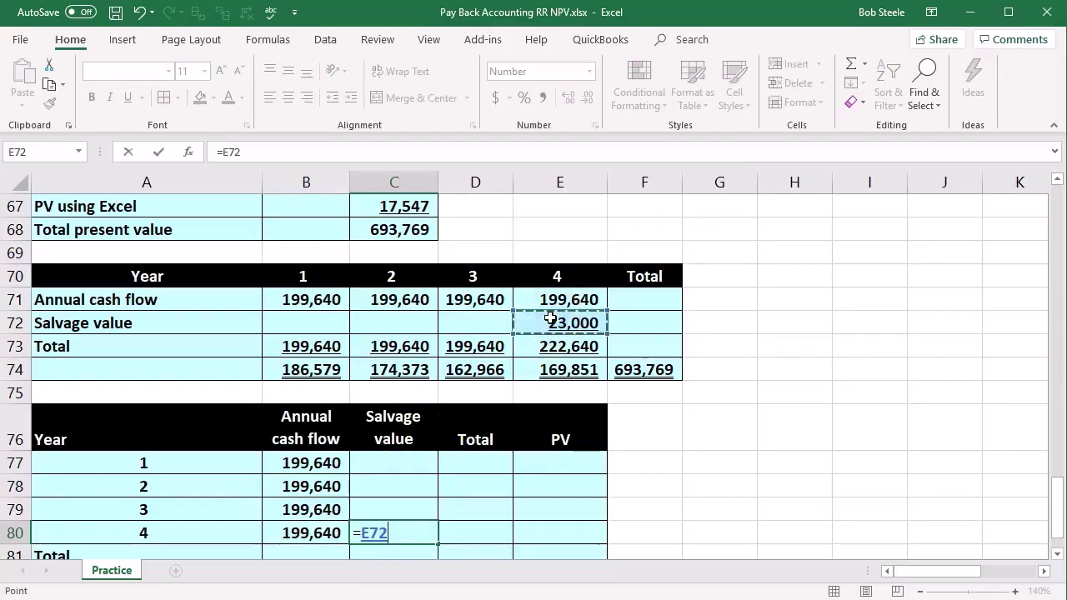
key(Return)
Total year 1 in D77 with a SUM formula over B77:C77 and copy it down to D80
key(Right)
key(Up)
key(Up)
key(Up)
key(Up)
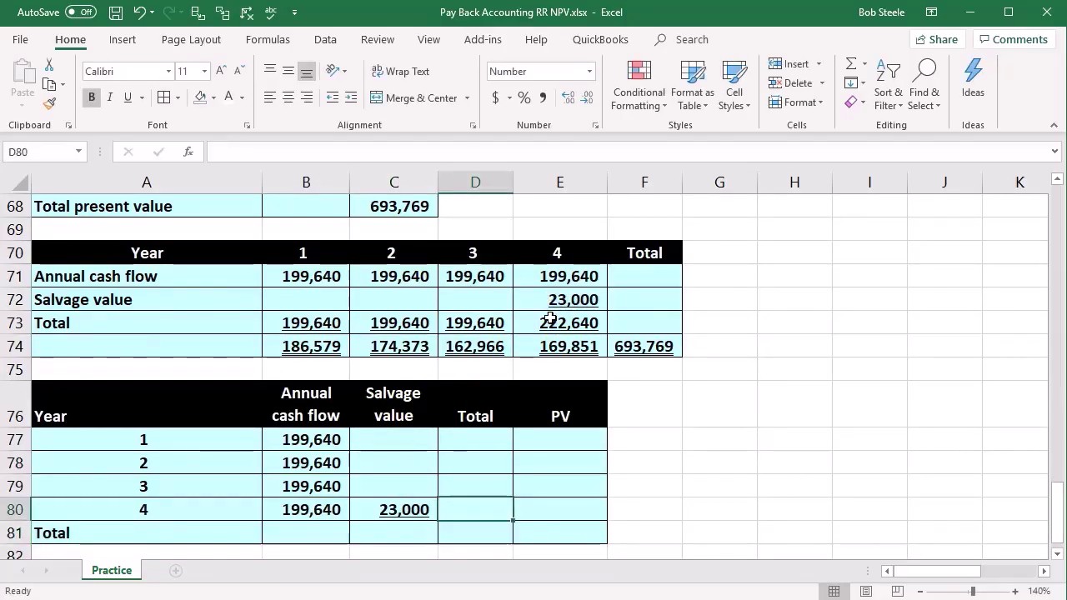
text(=sum()
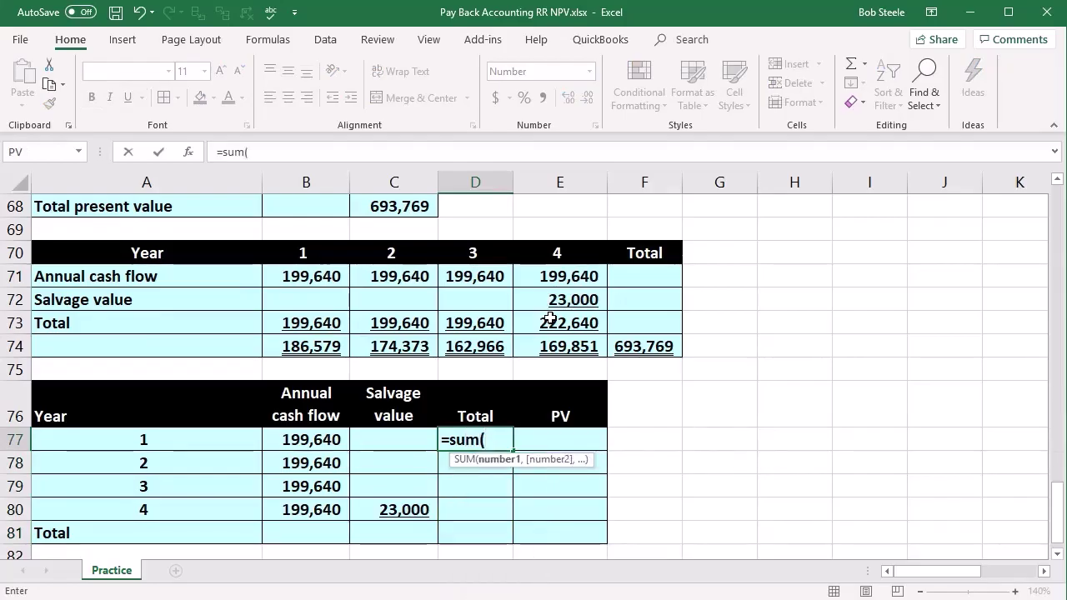
key(Left)
key(shift+Left)
key(Return)
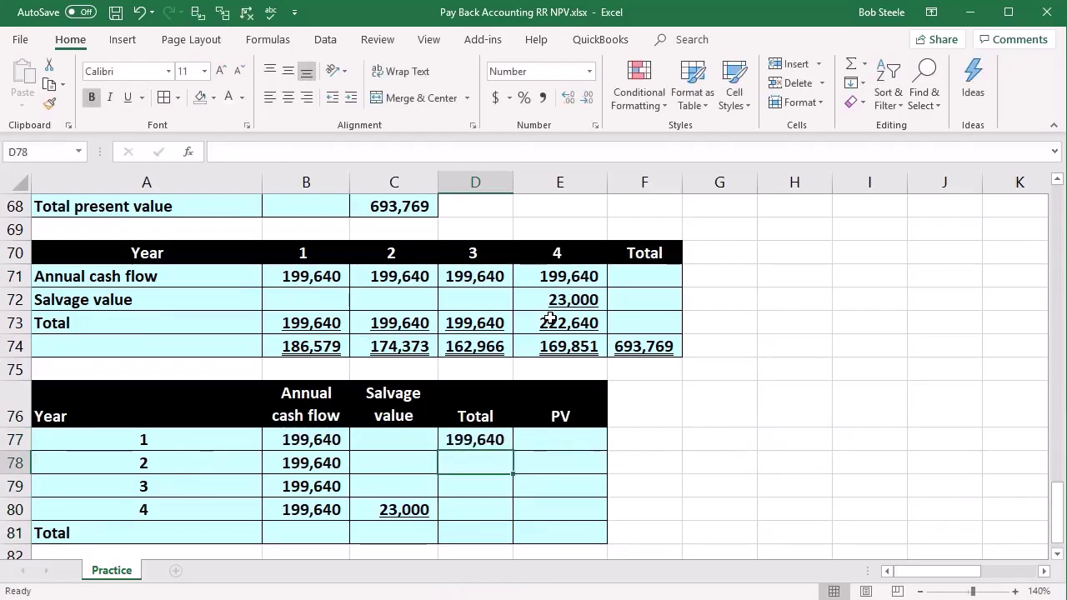
click(476, 441)
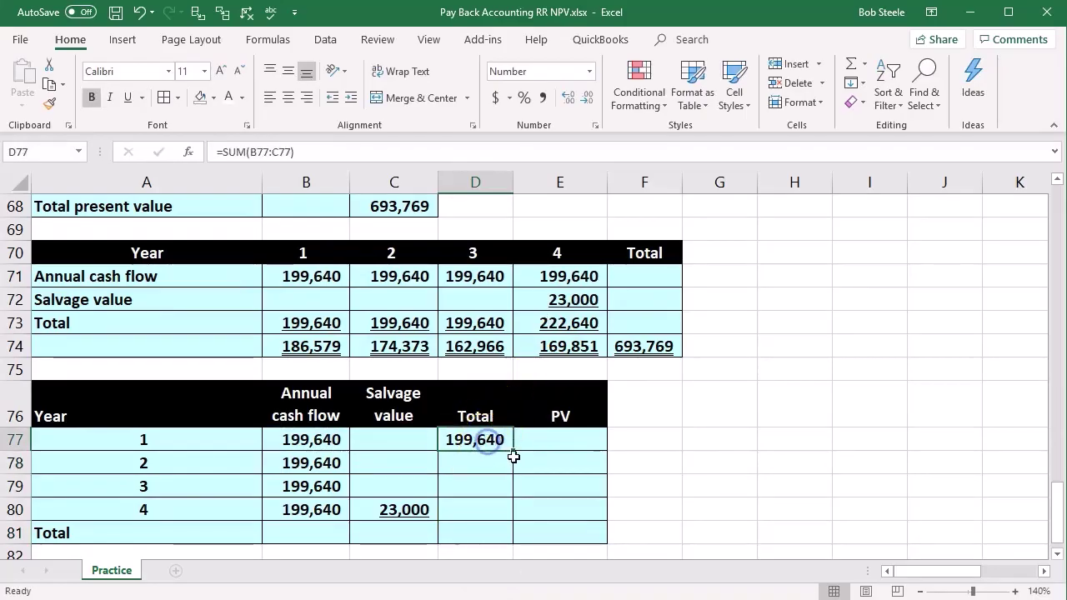
drag(513, 452, 504, 510)
Underline the year 4 total in D80
click(596, 514)
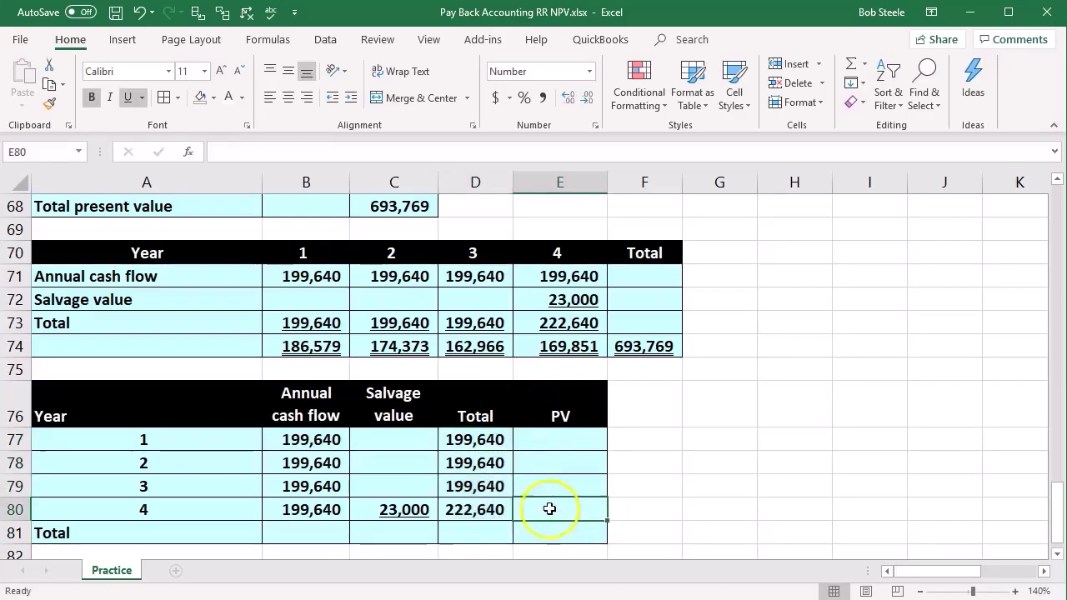
click(483, 509)
click(128, 96)
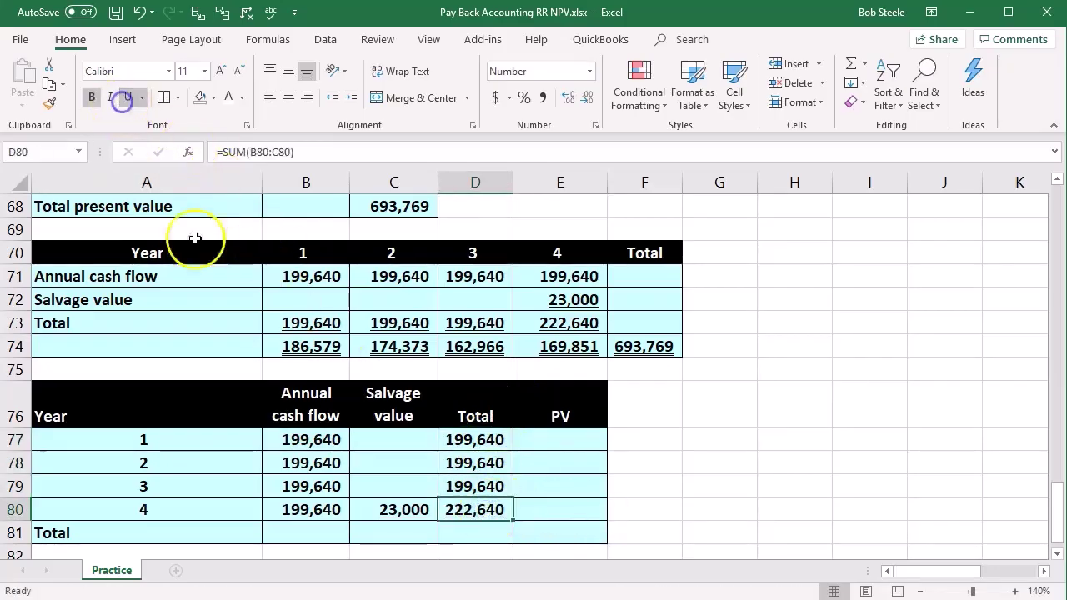
click(552, 441)
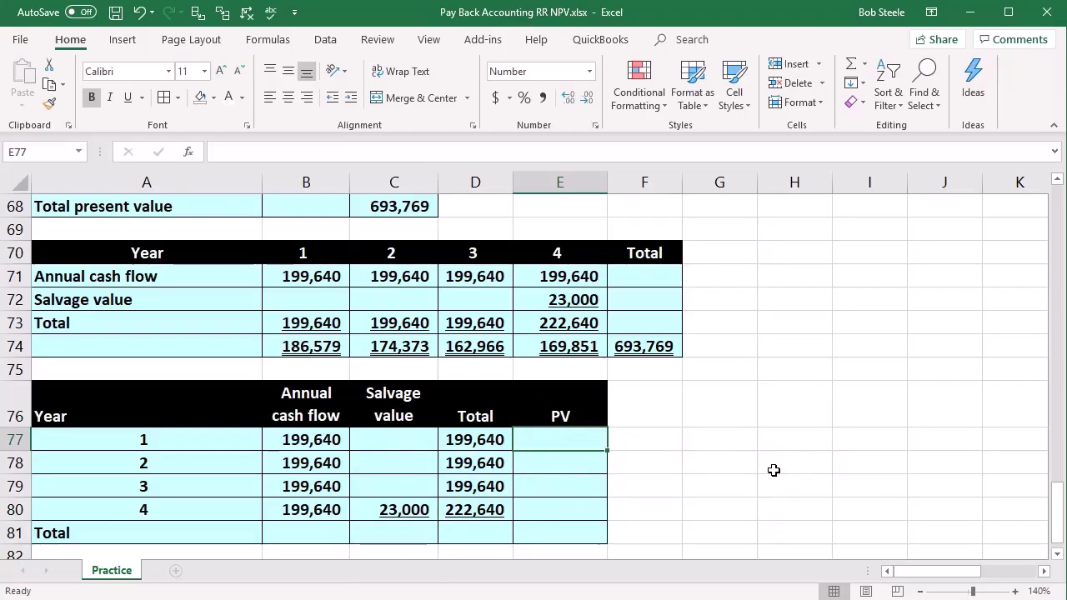
text(=)
key(Left)
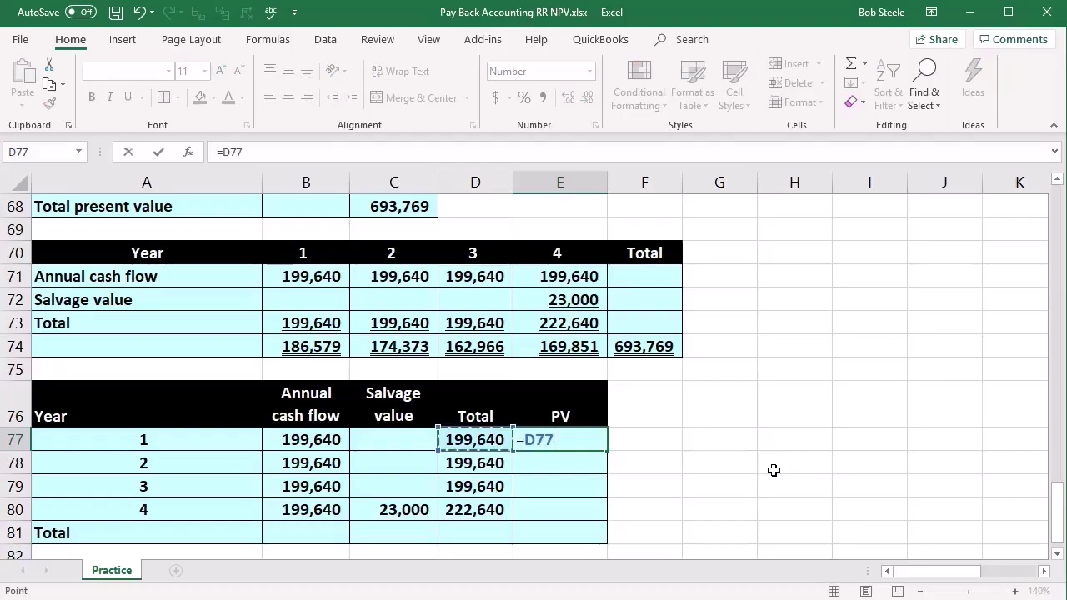
key(BackSpace)
key(BackSpace)
key(BackSpace)
key(BackSpace)
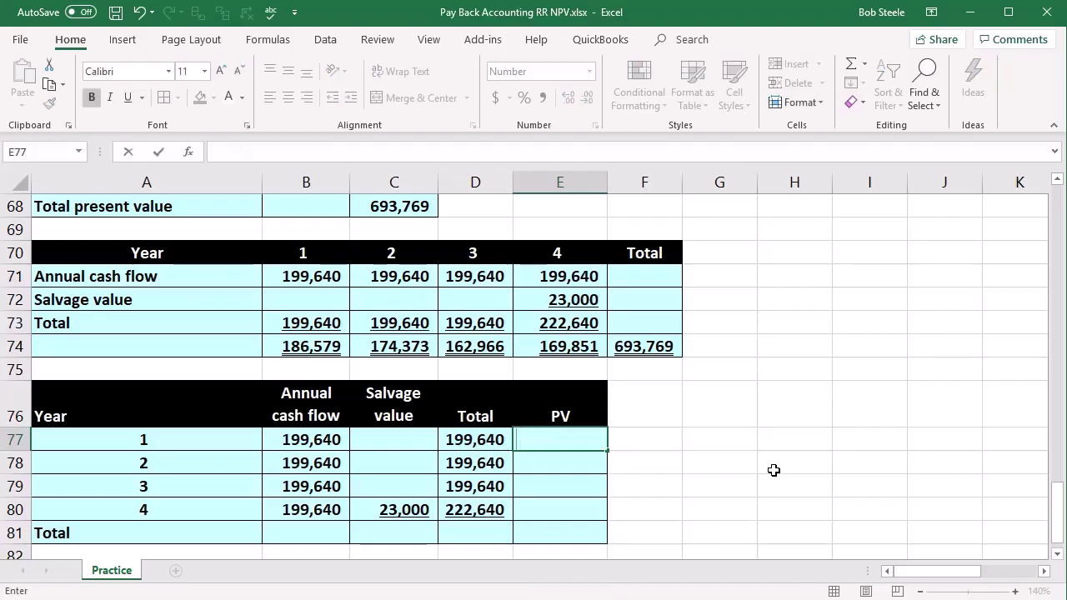
Enter a negated PV formula in E77 using rate .07, year A77 as periods, payment 0 and total D77 as future value
text(-)
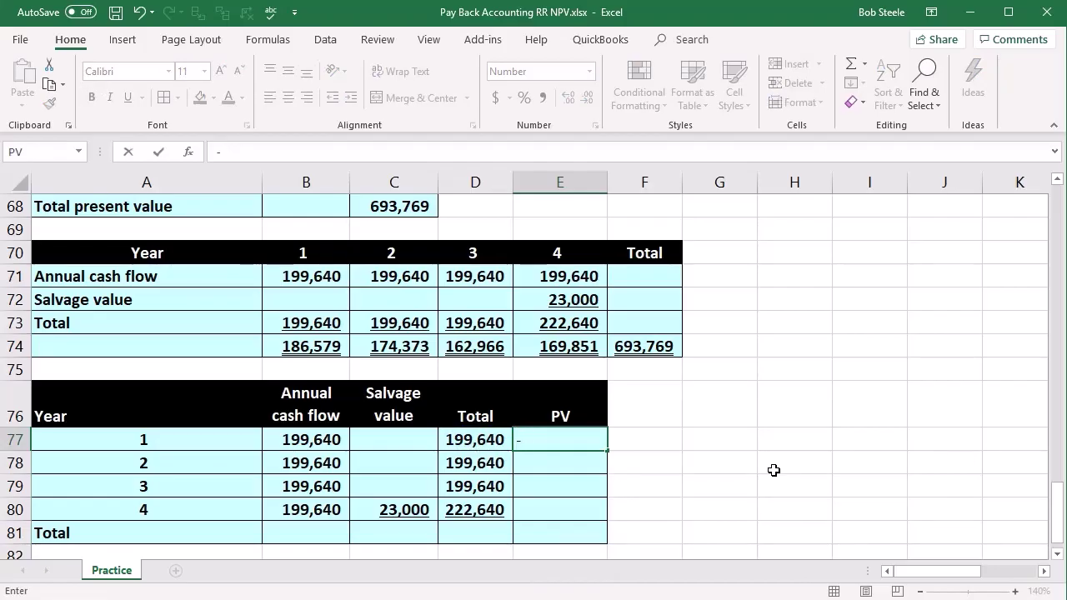
text(pv)
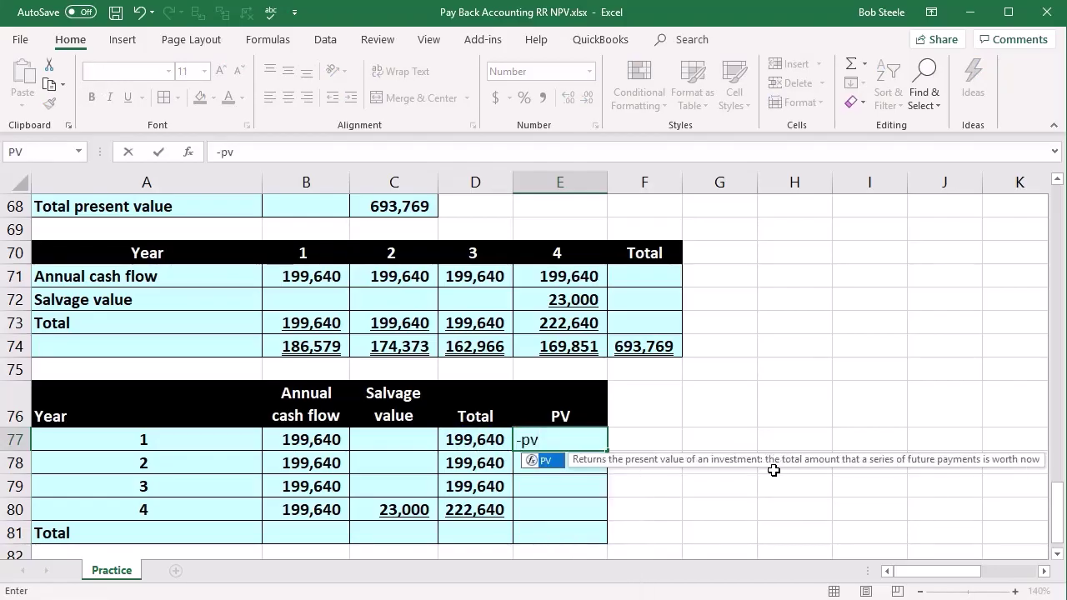
double_click(543, 460)
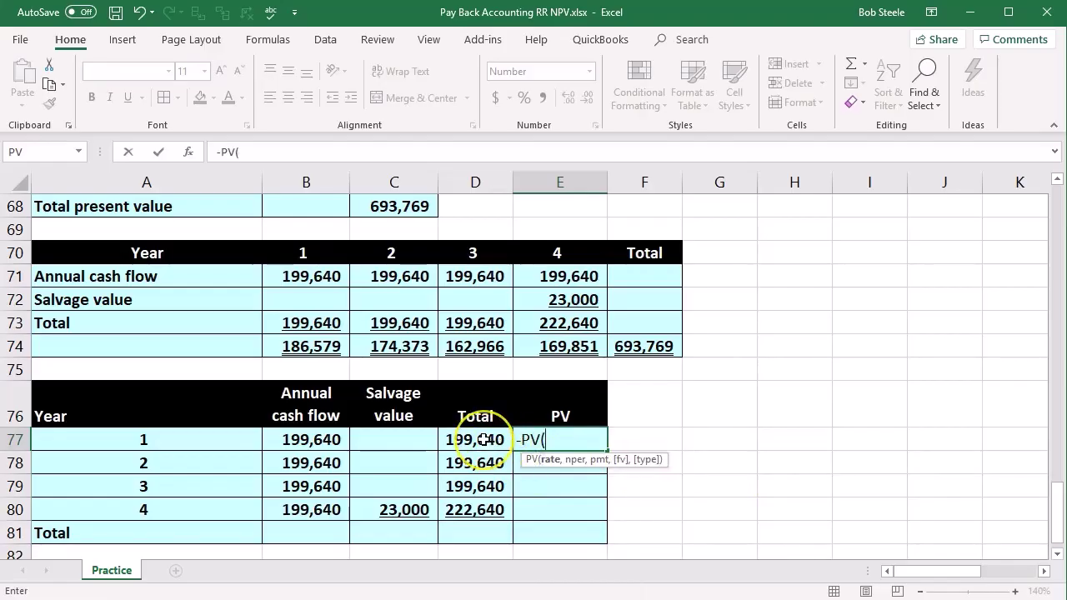
text(.07)
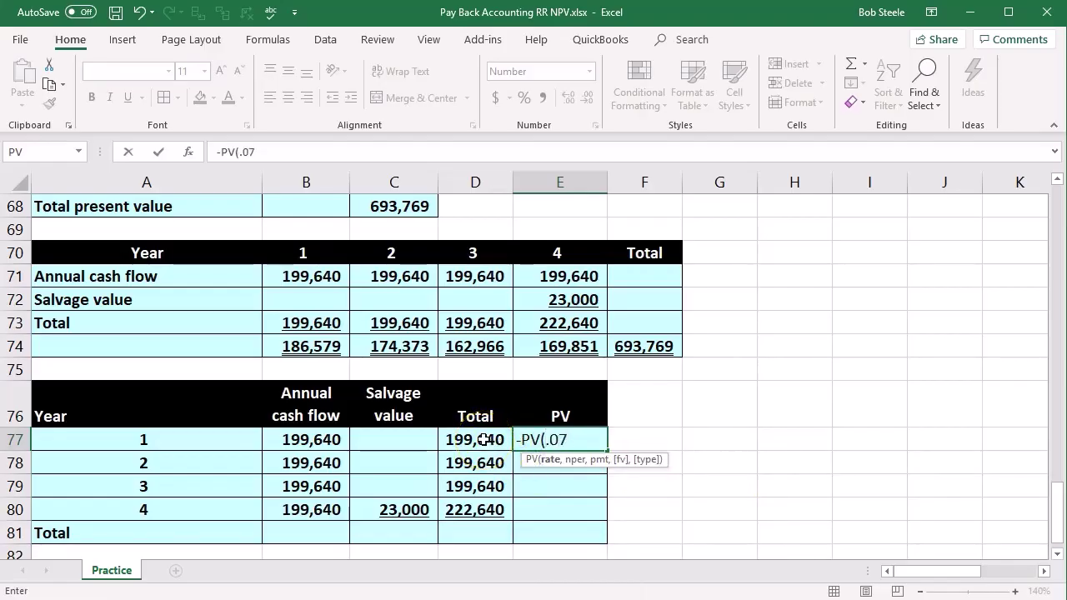
text(,)
click(123, 442)
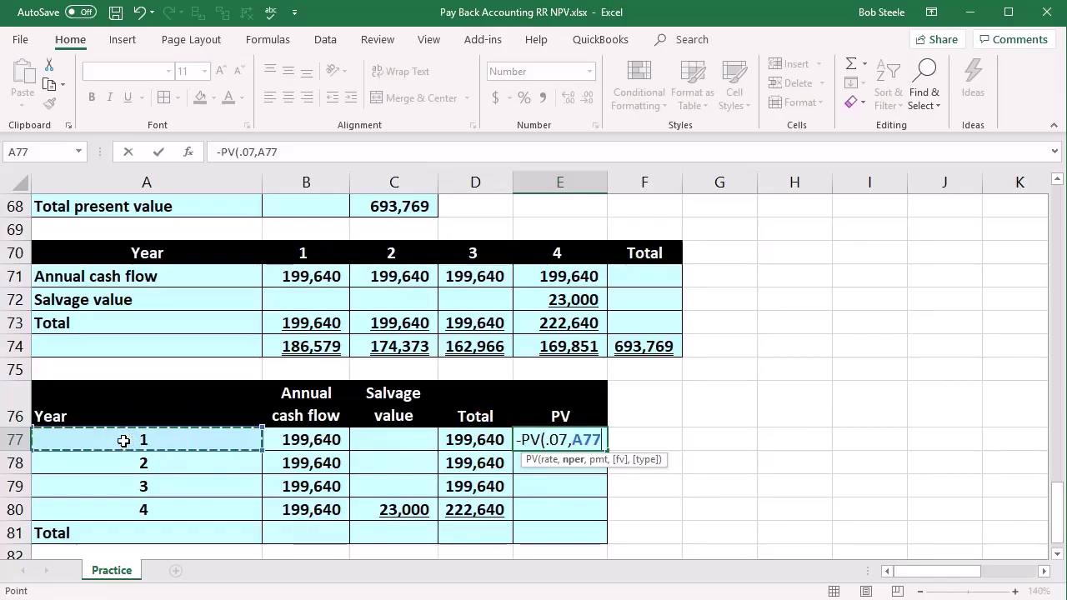
text(,)
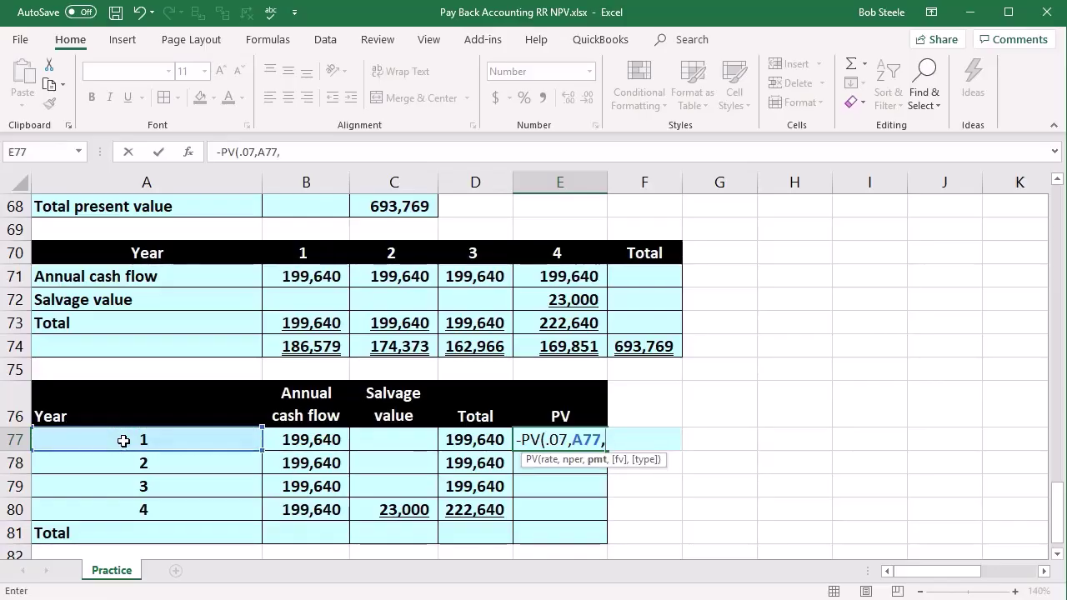
text(0,)
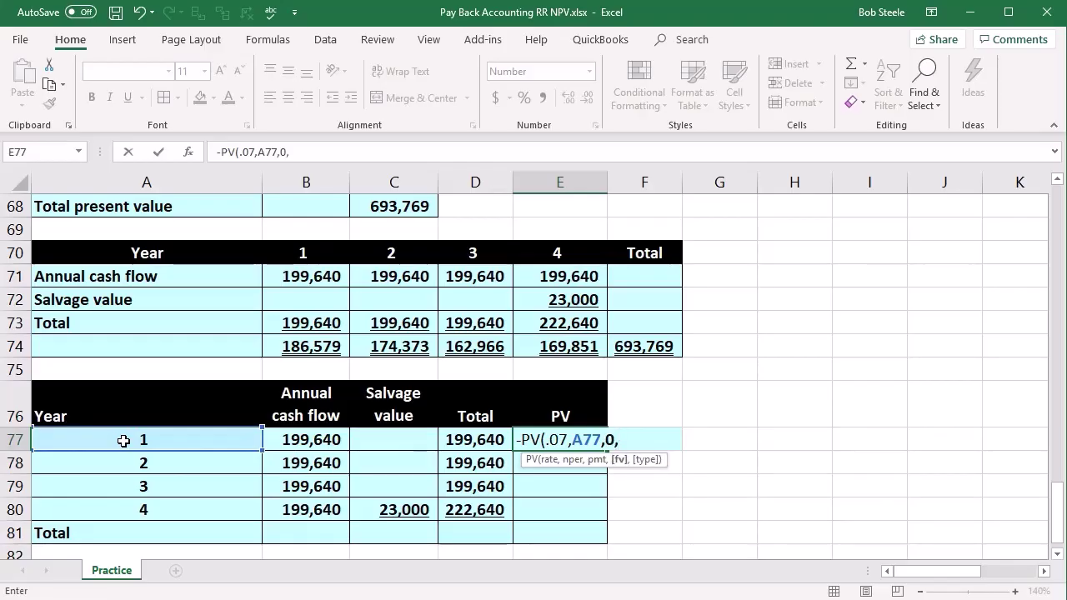
click(469, 440)
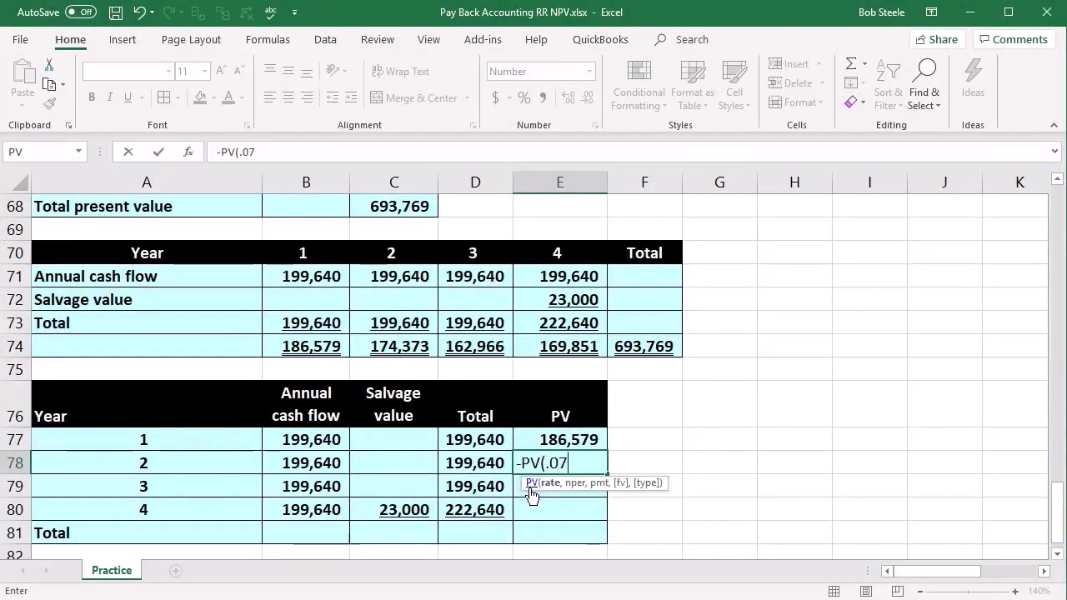
Complete the negated PV formula in E78 with rate .07, year A78 as periods, payment 0 and total D78 as future value
text(,)
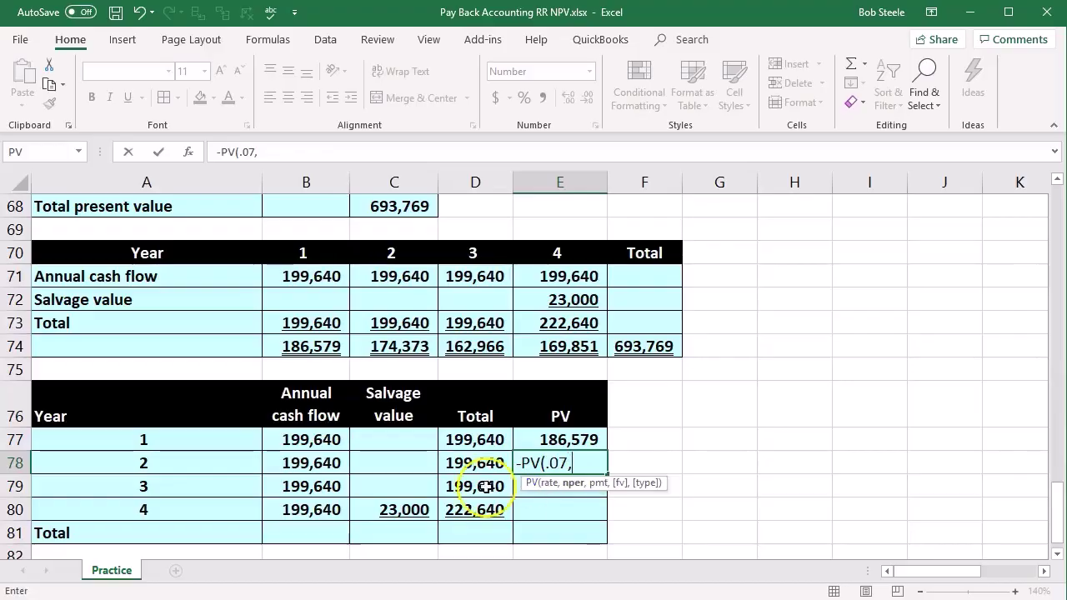
click(174, 466)
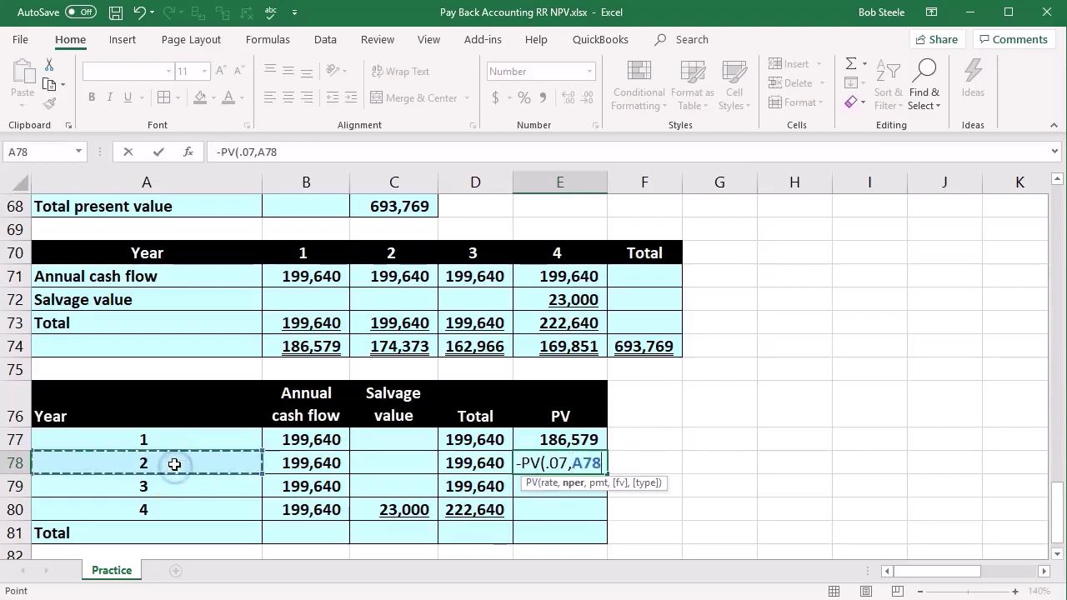
text(,)
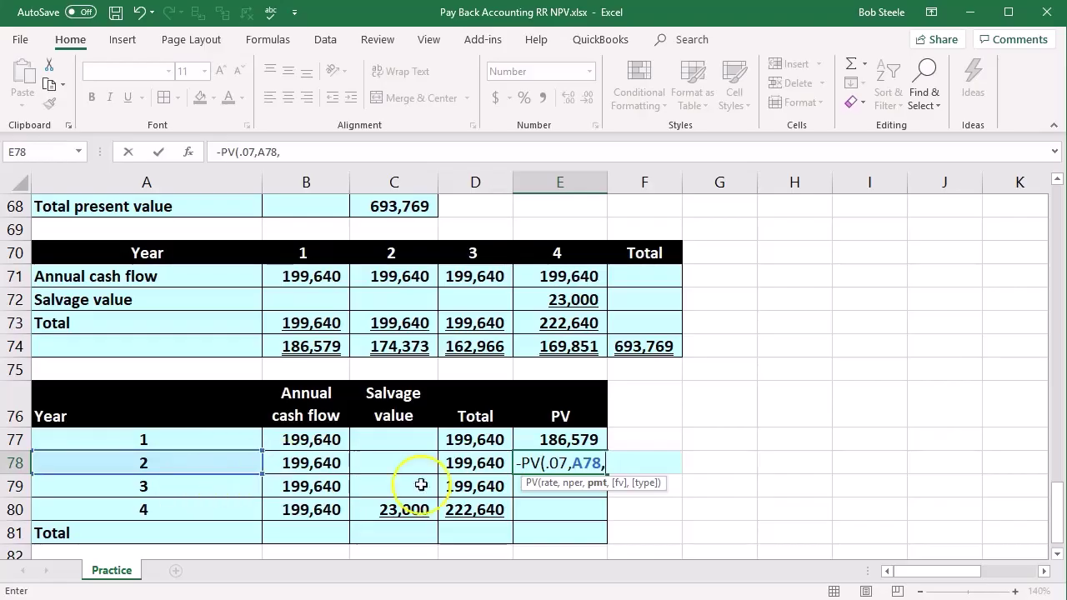
text(0,)
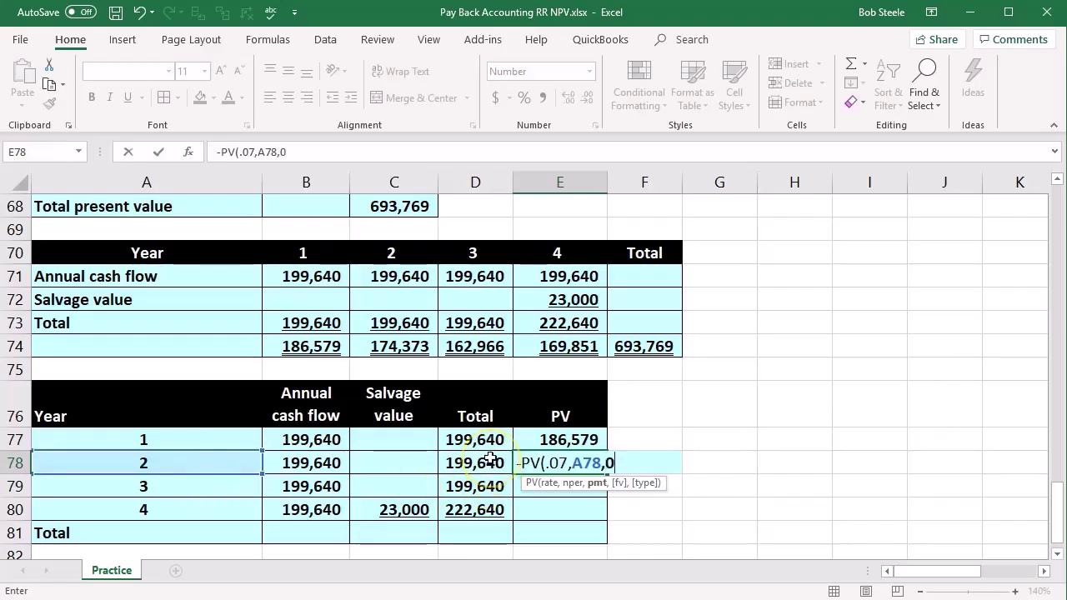
click(488, 458)
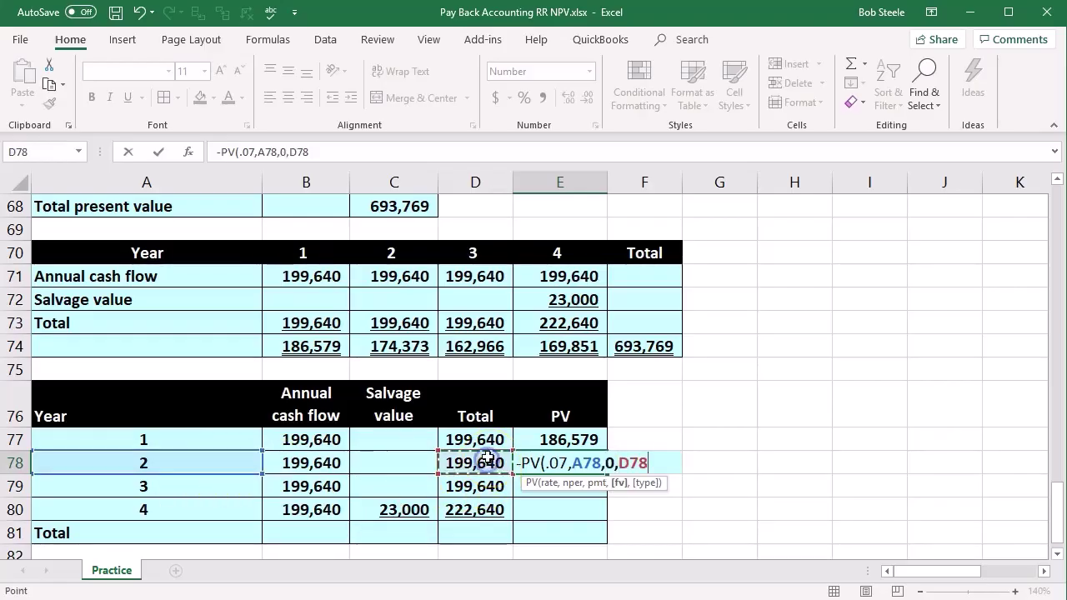
text())
key(Return)
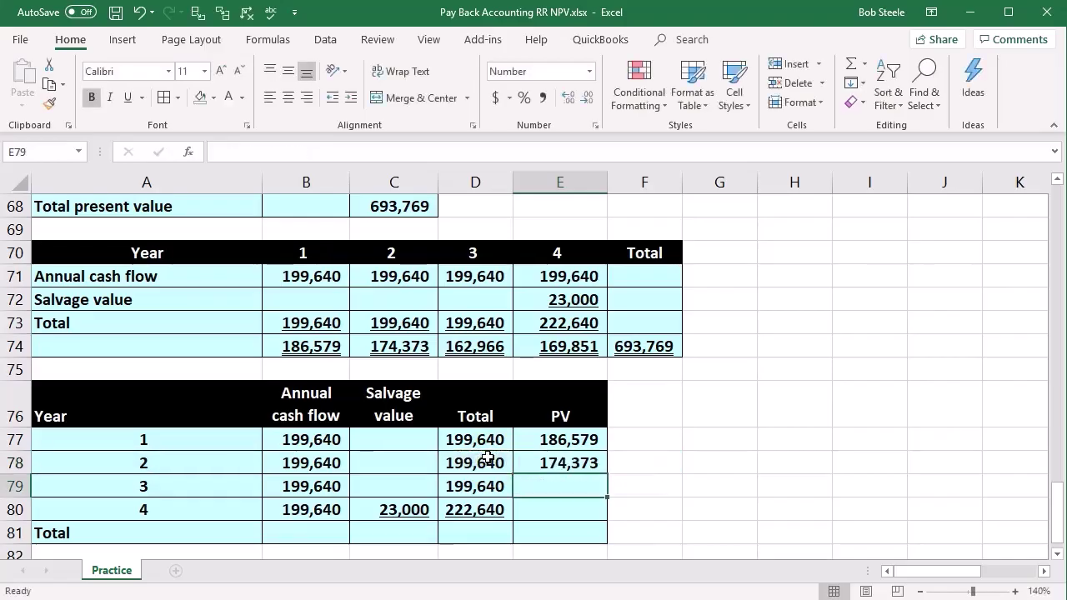
Enter a negated PV formula in E79 using rate .07, year A79 as periods, payment 0 and total D79 as future value
text(-pv)
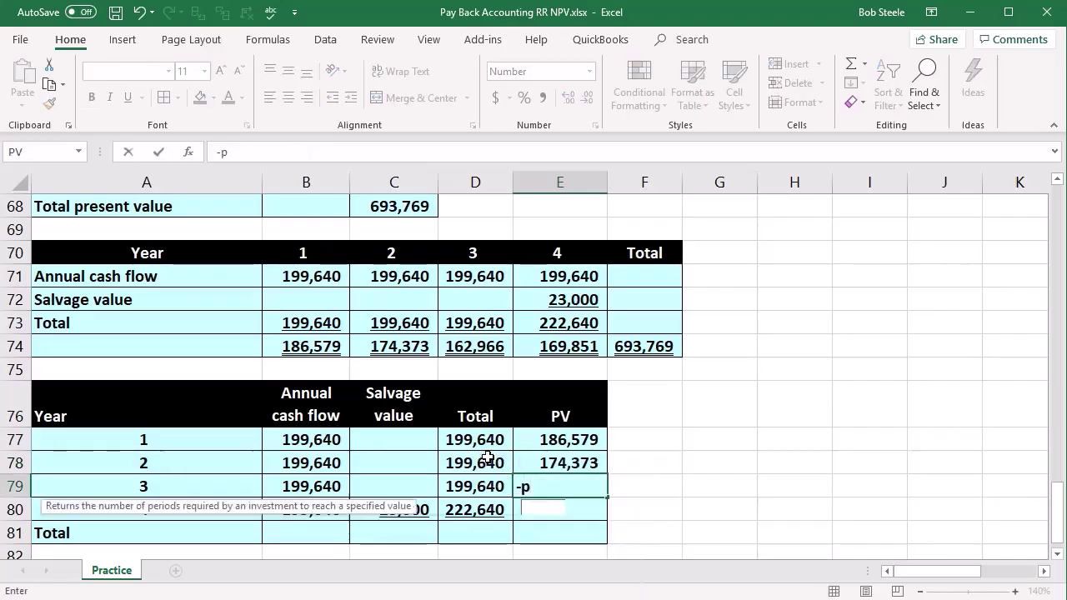
click(533, 515)
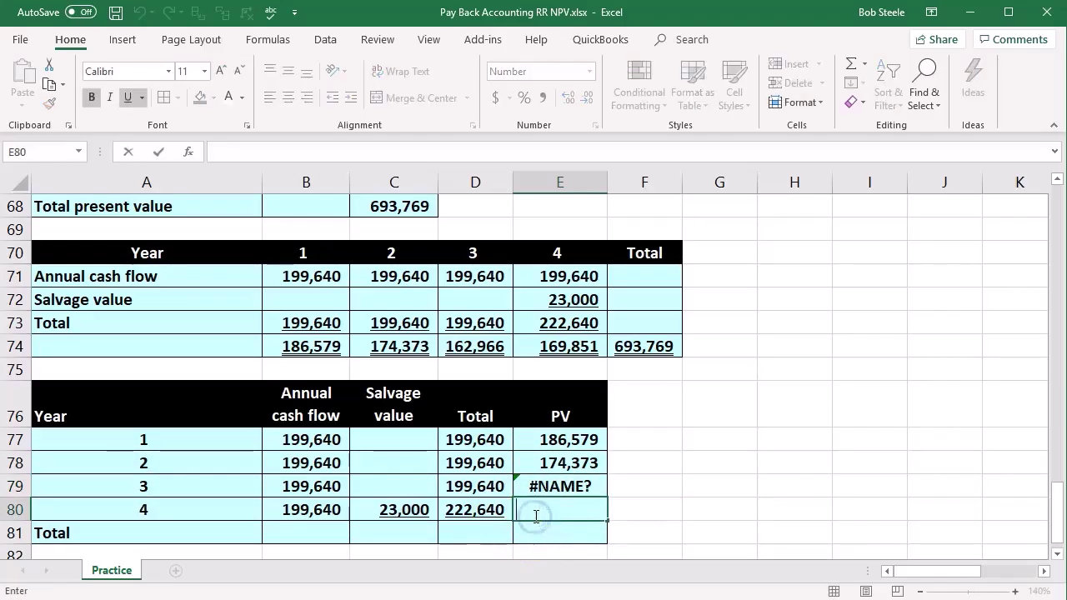
click(547, 485)
double_click(546, 486)
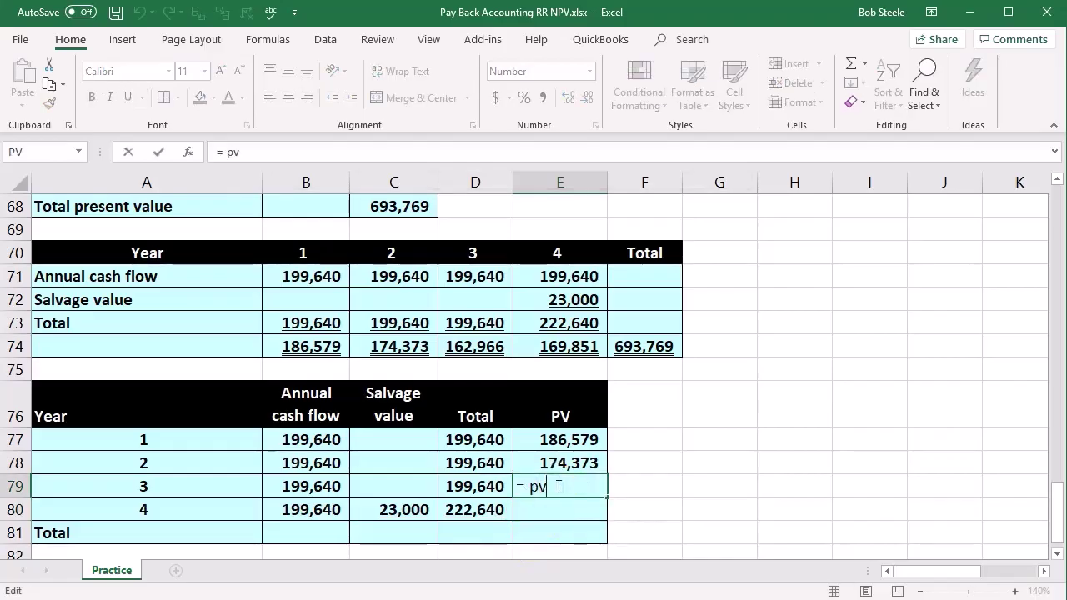
double_click(541, 504)
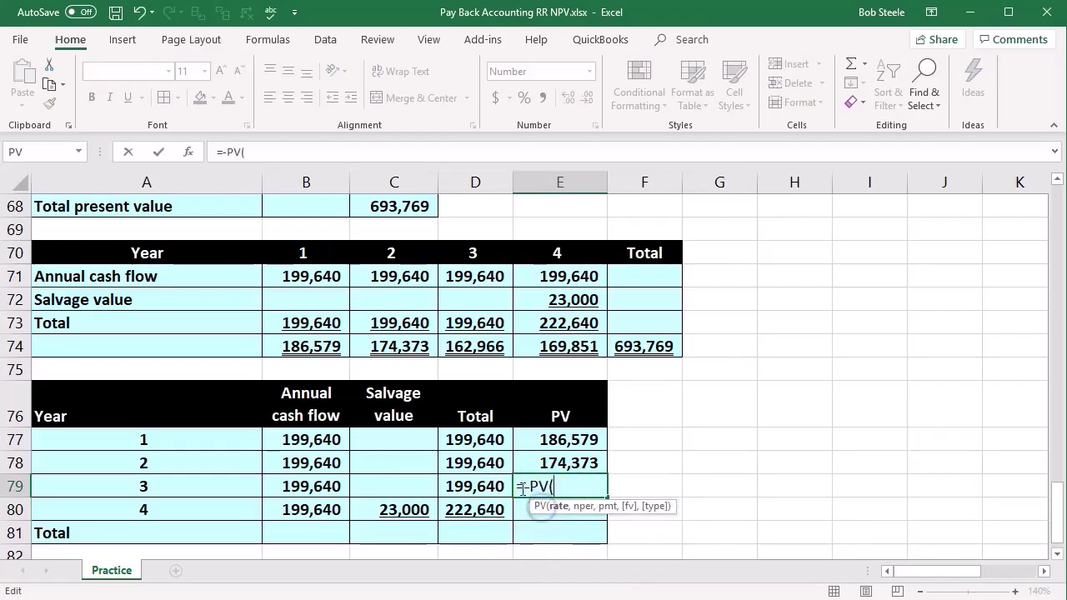
text(.07)
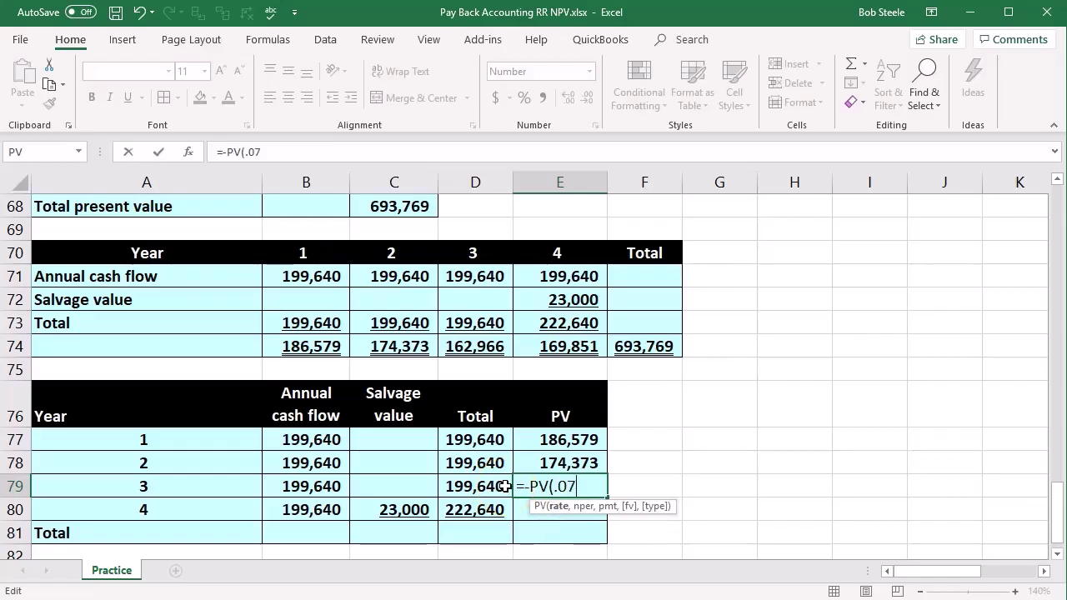
text(,)
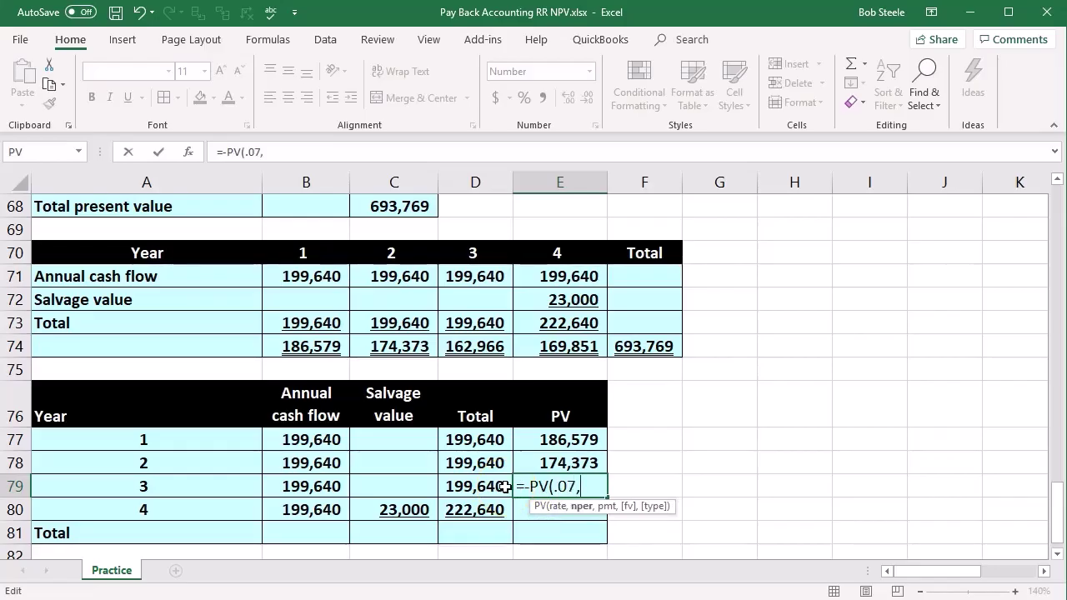
click(167, 486)
text(k)
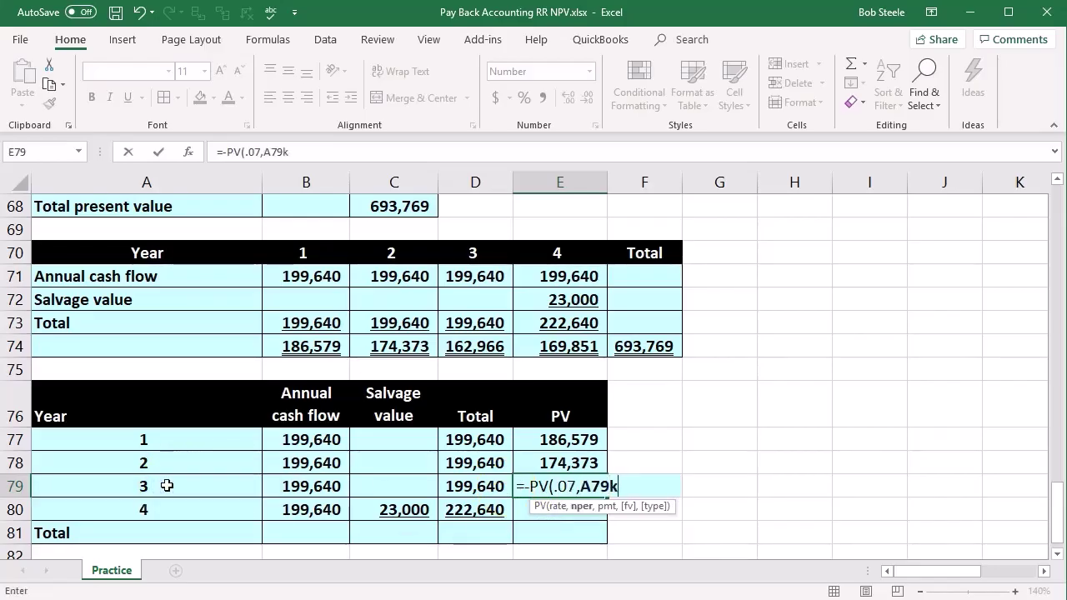
key(BackSpace)
text(,)
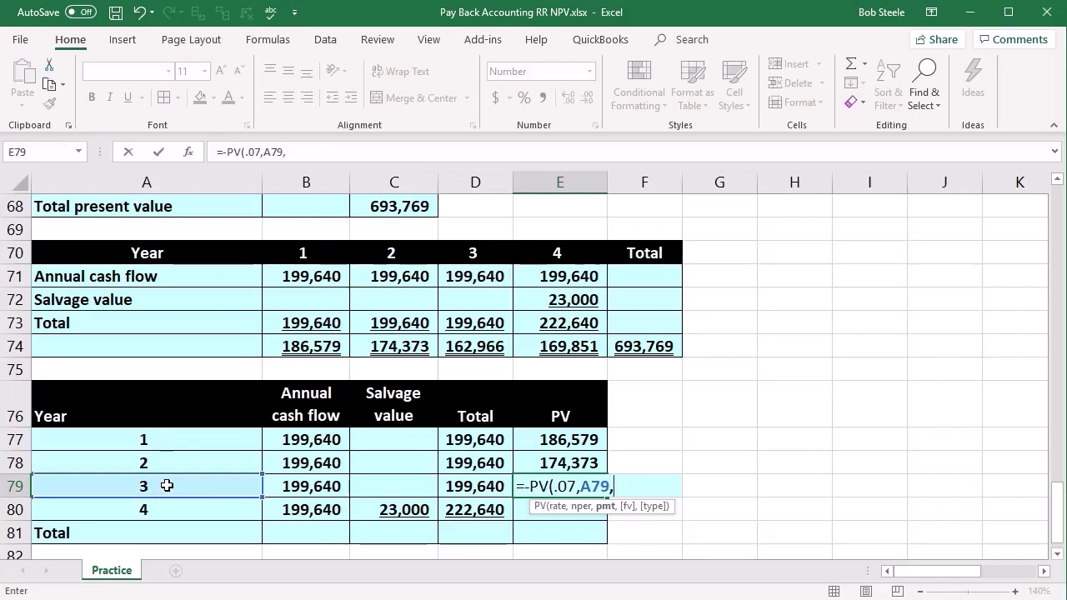
text(0,)
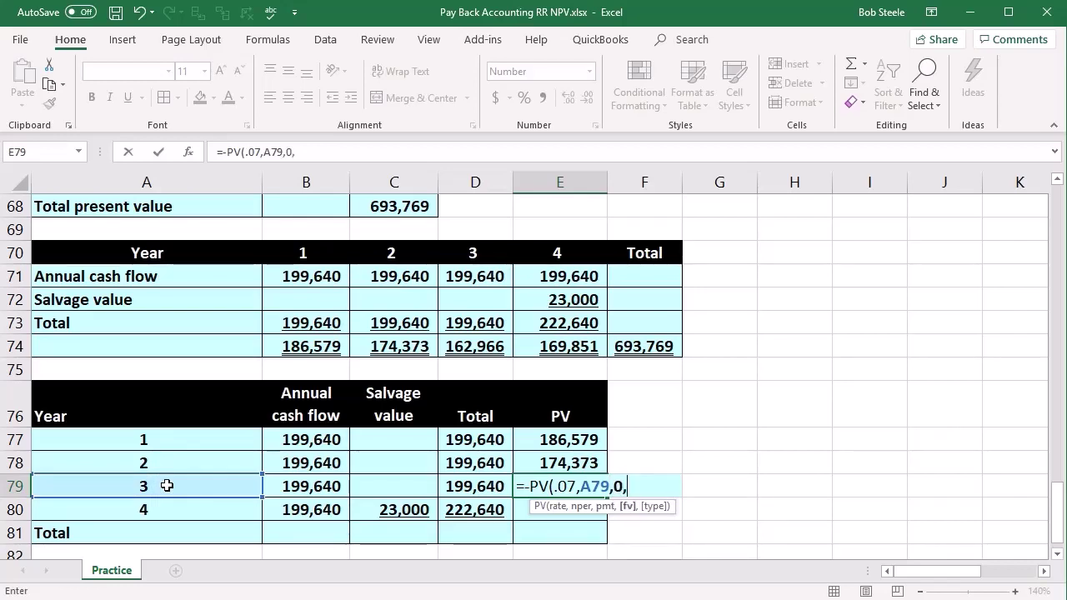
click(470, 481)
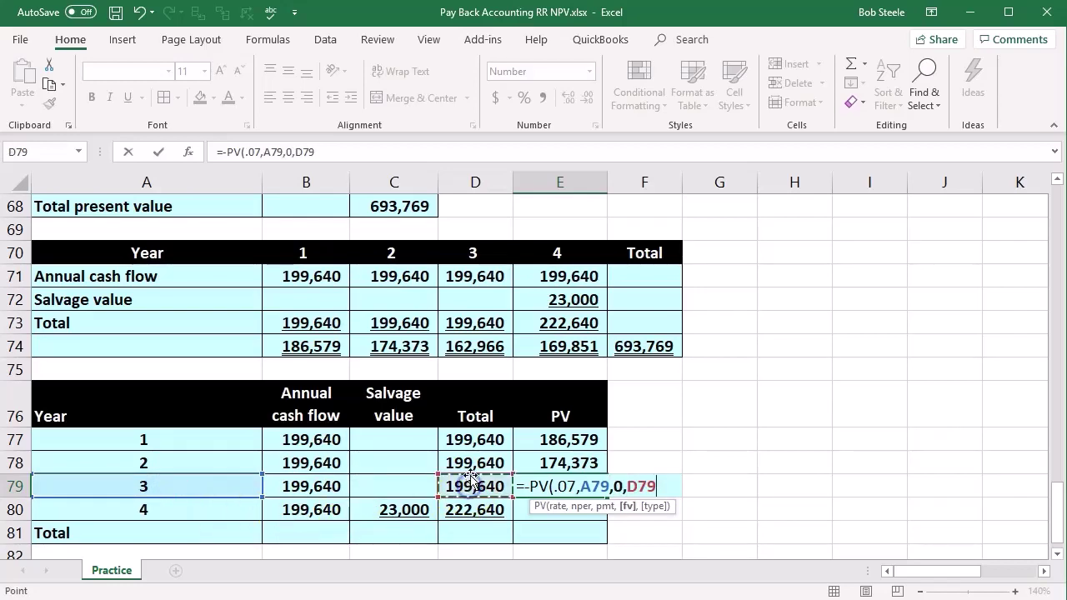
text())
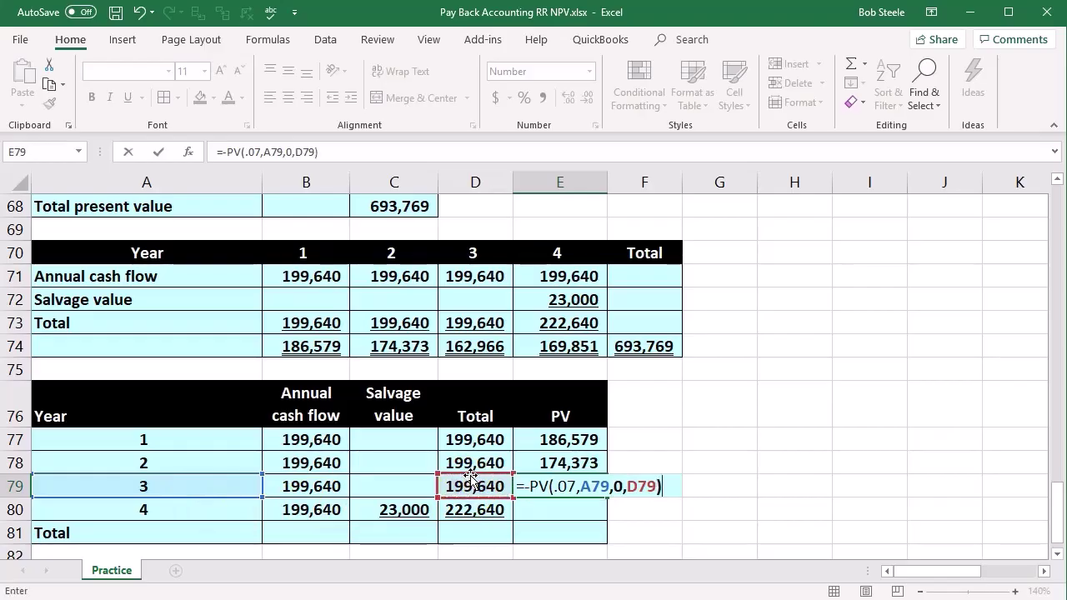
key(Return)
Enter a negated PV formula in E80 for the year 4 total
text(=)
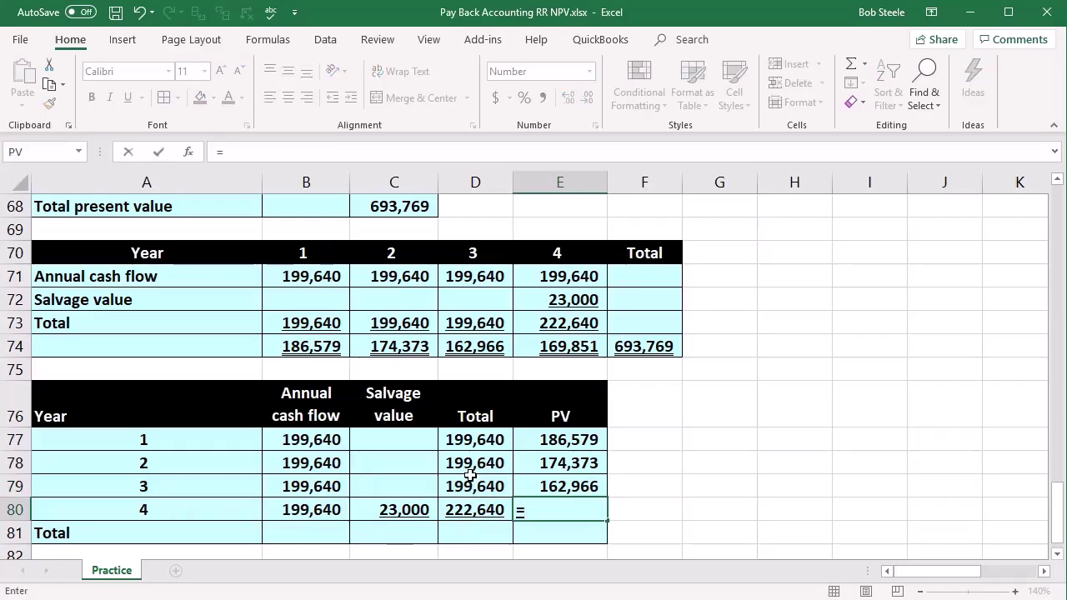
key(BackSpace)
text(-pv)
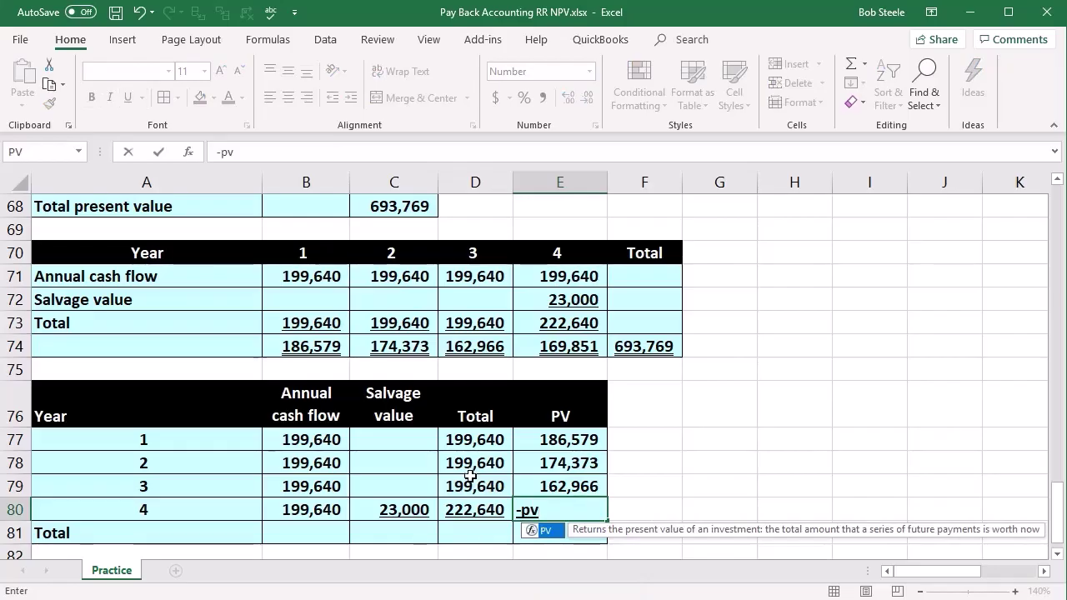
double_click(533, 530)
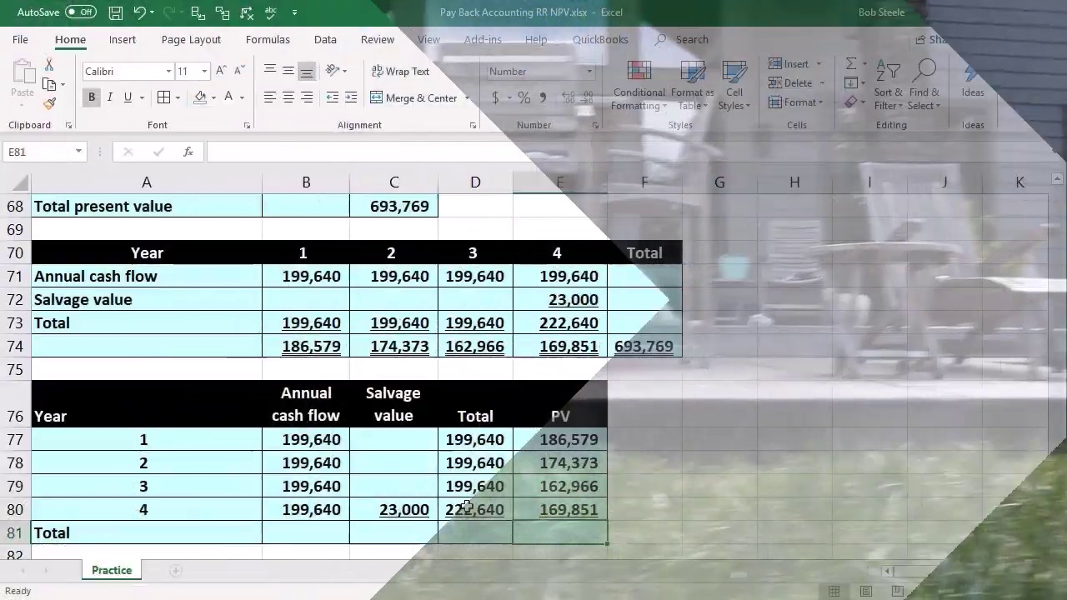
Total the yearly present values in E81 with a SUM formula over E77:E80 and compare it with the horizontal table's total in F74
text(=sum()
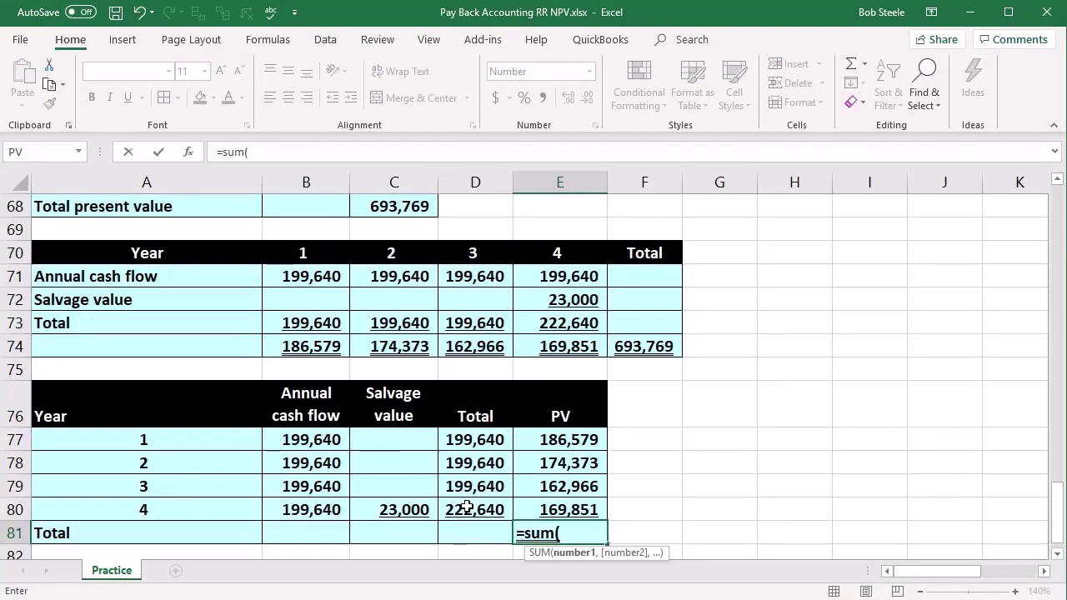
drag(580, 442, 575, 495)
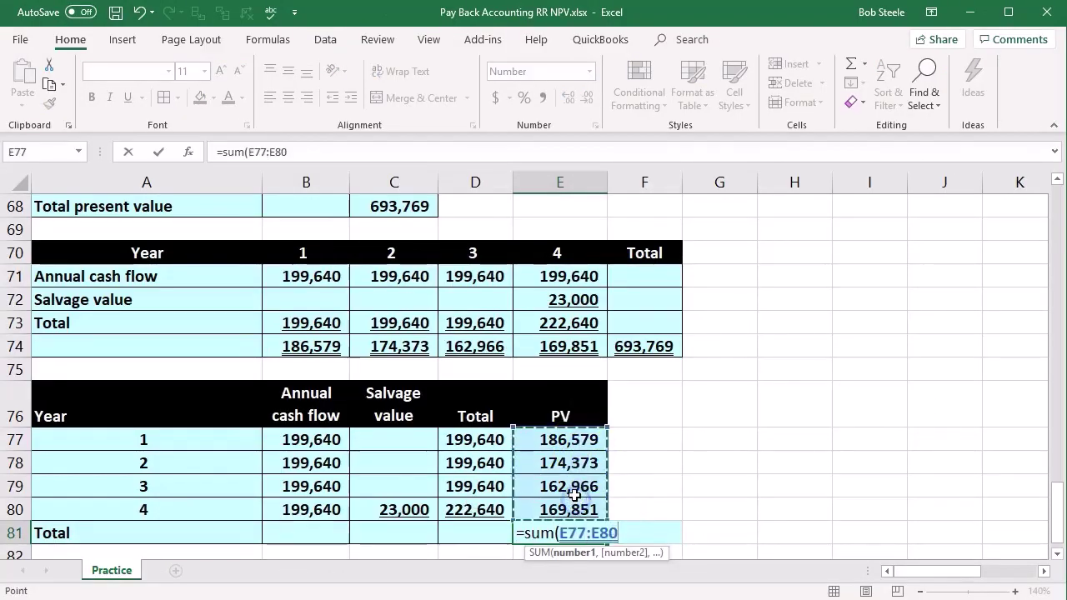
key(Return)
click(569, 515)
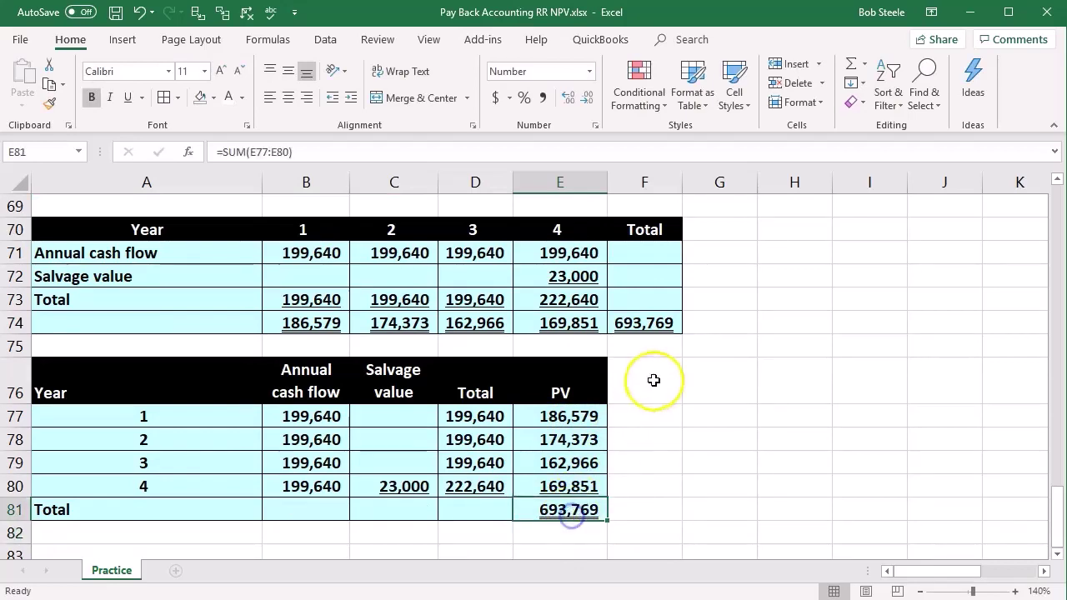
click(643, 322)
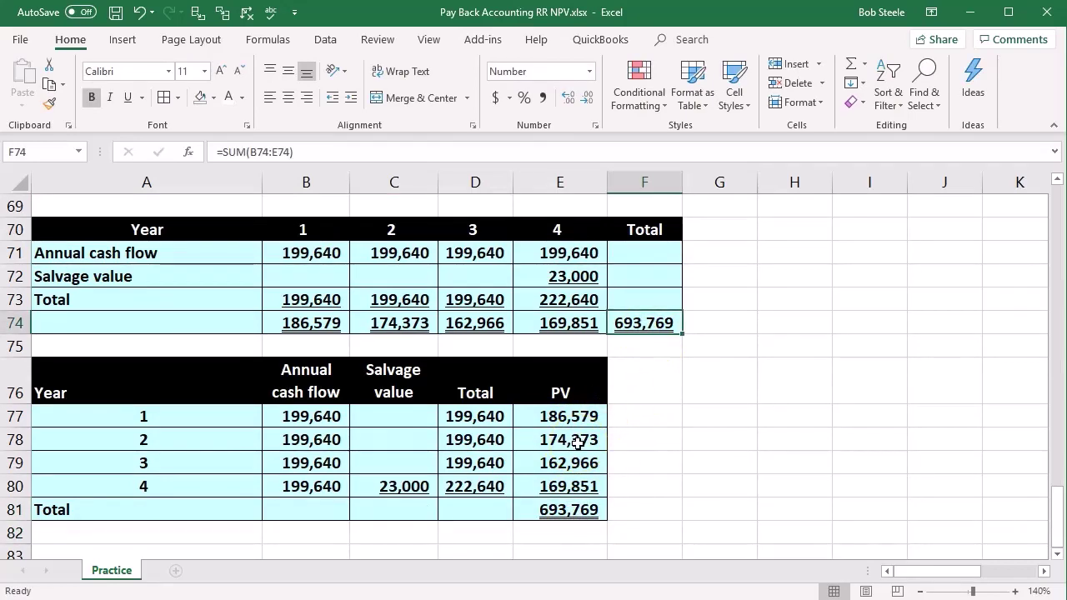
Replace the formulas in E78:E80 by clearing them and copying E77's PV formula down to E80, and check the copy in E79
drag(578, 445, 580, 479)
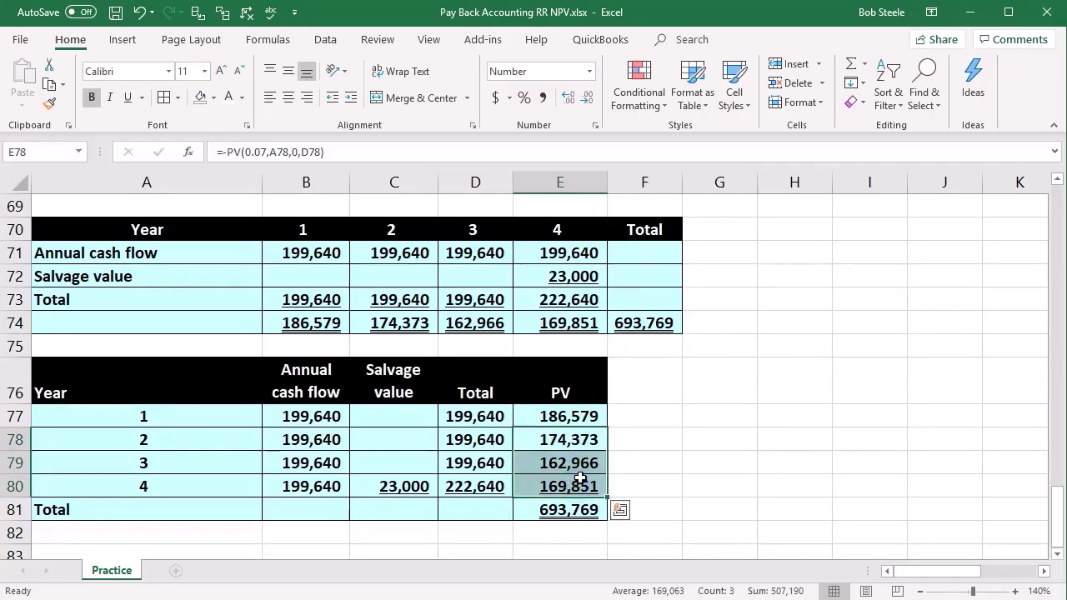
key(Delete)
click(588, 414)
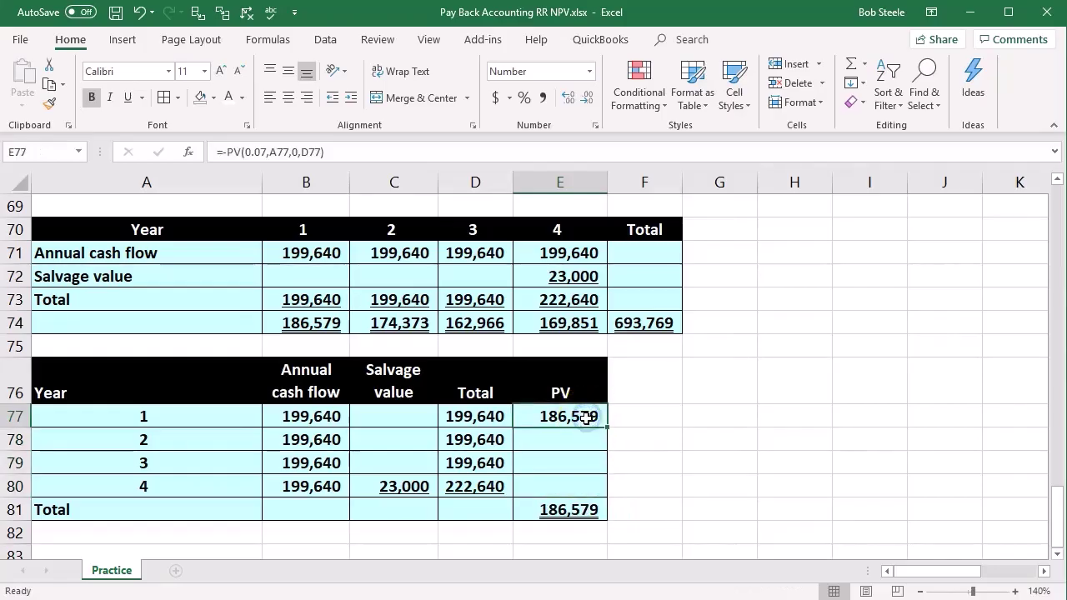
double_click(588, 416)
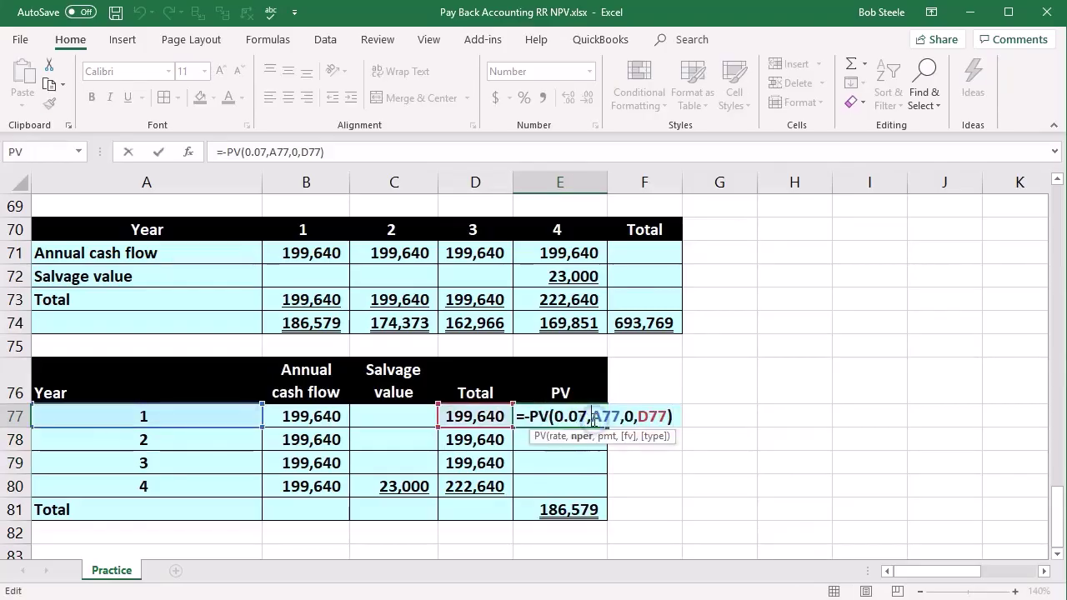
key(Return)
click(590, 415)
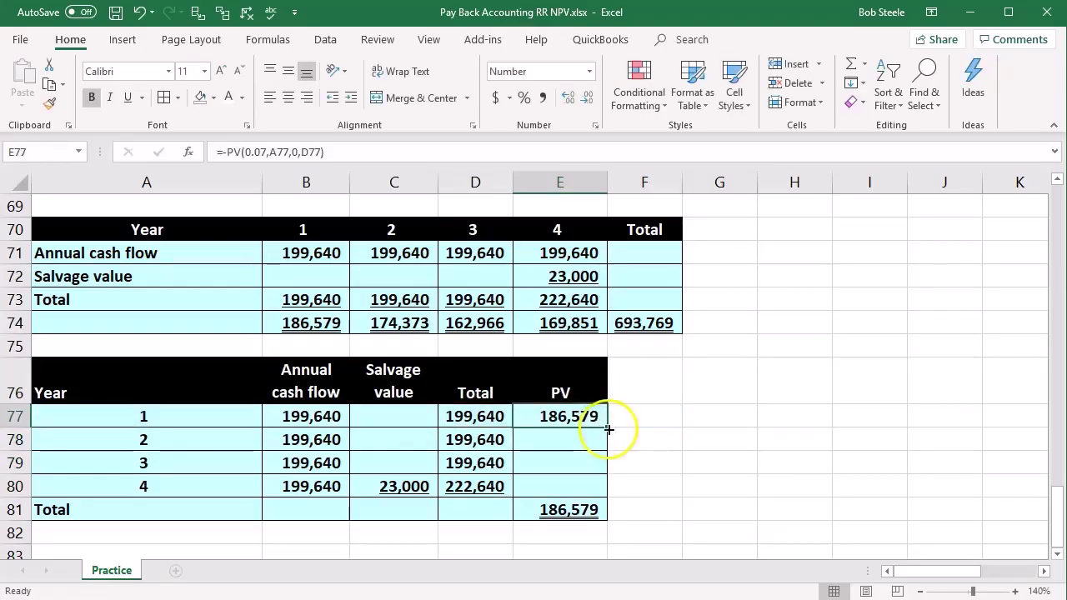
drag(608, 429, 609, 493)
click(552, 468)
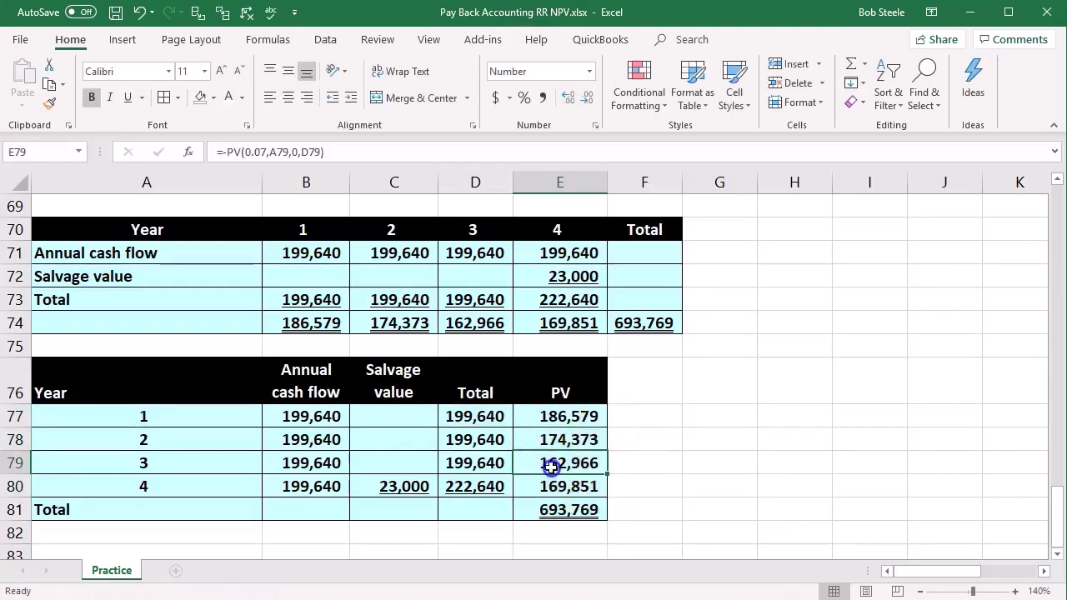
double_click(543, 463)
key(Return)
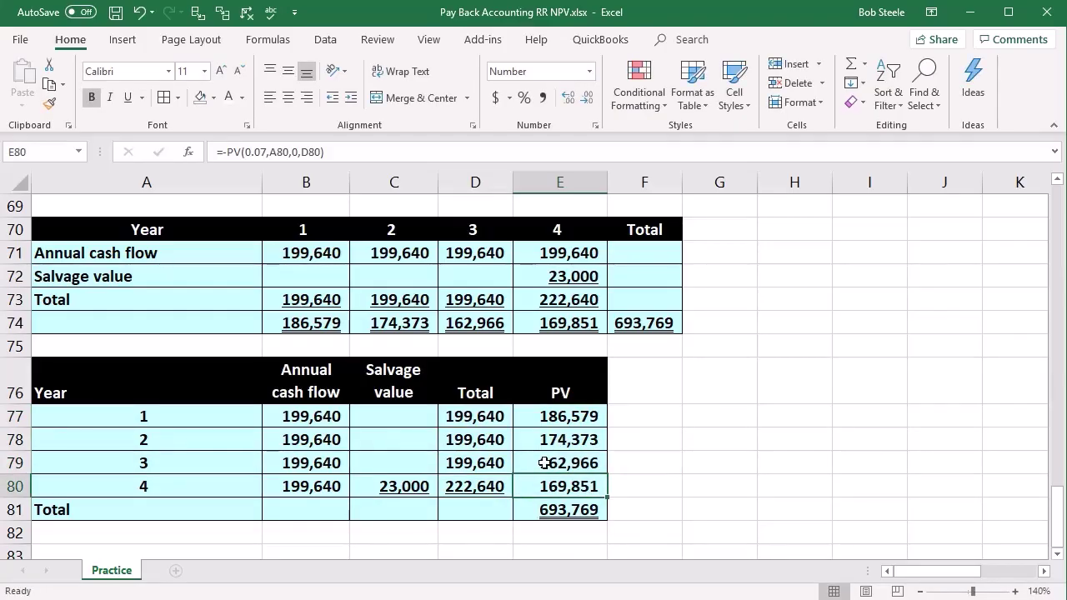
click(635, 455)
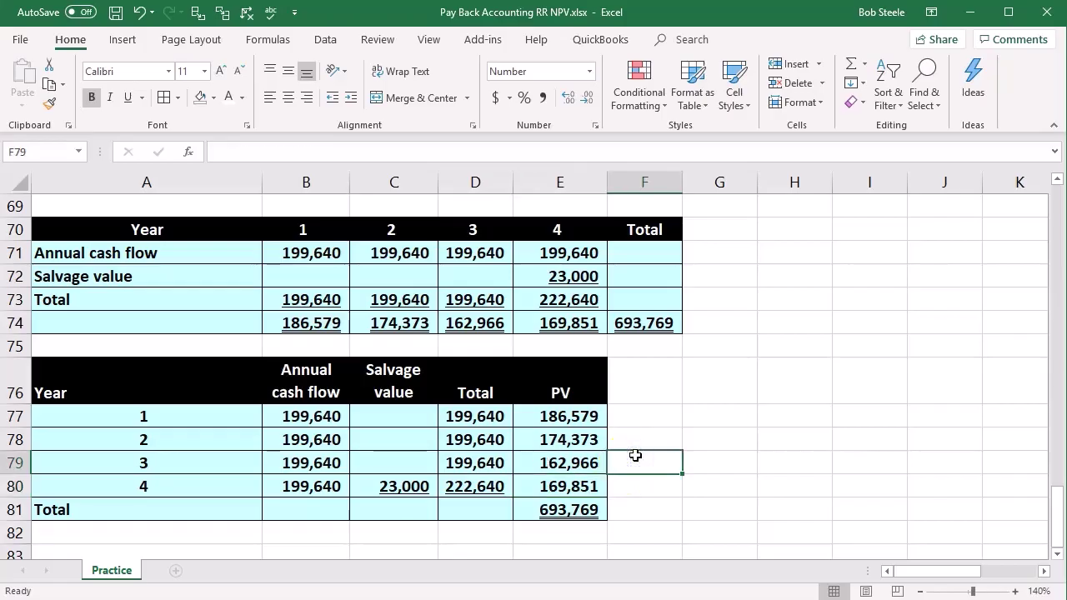
Total the annual cash flows in B81 with a SUM formula over B77:B80 and copy it across to D81
click(293, 506)
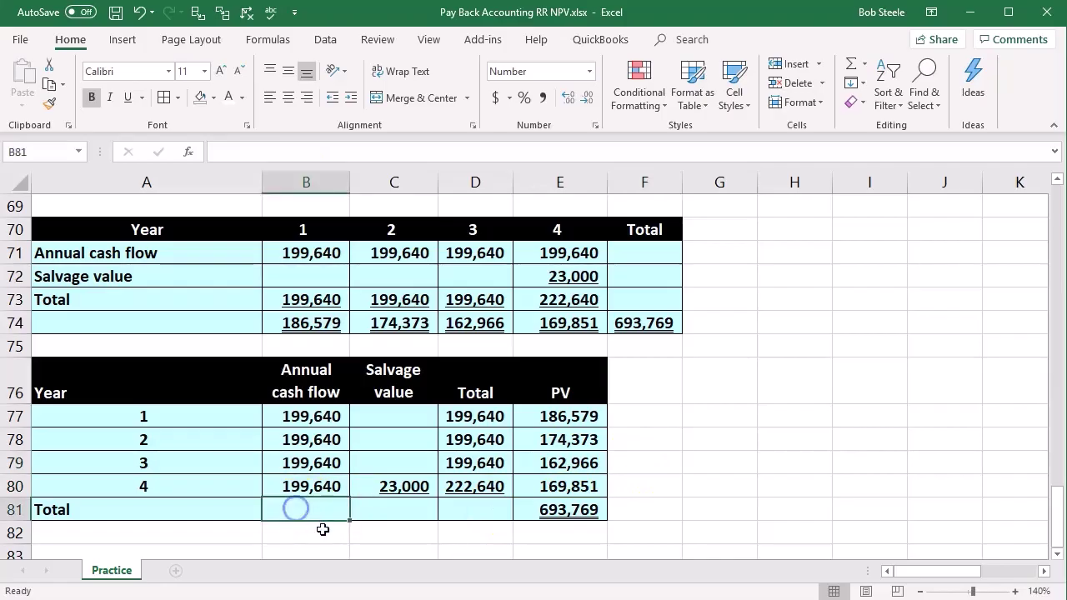
text(=)
text(sum)
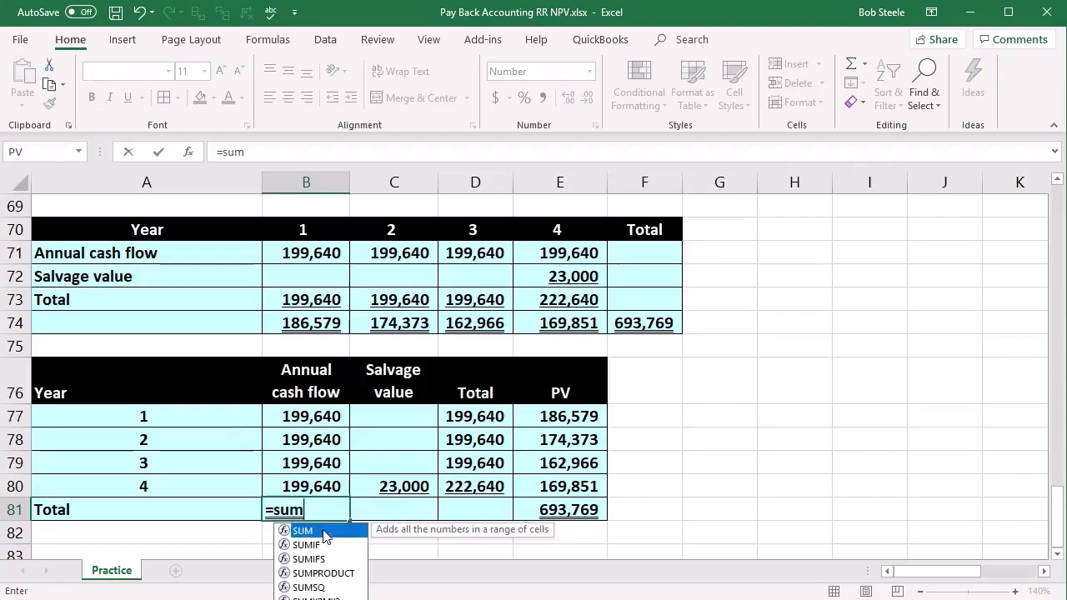
double_click(325, 537)
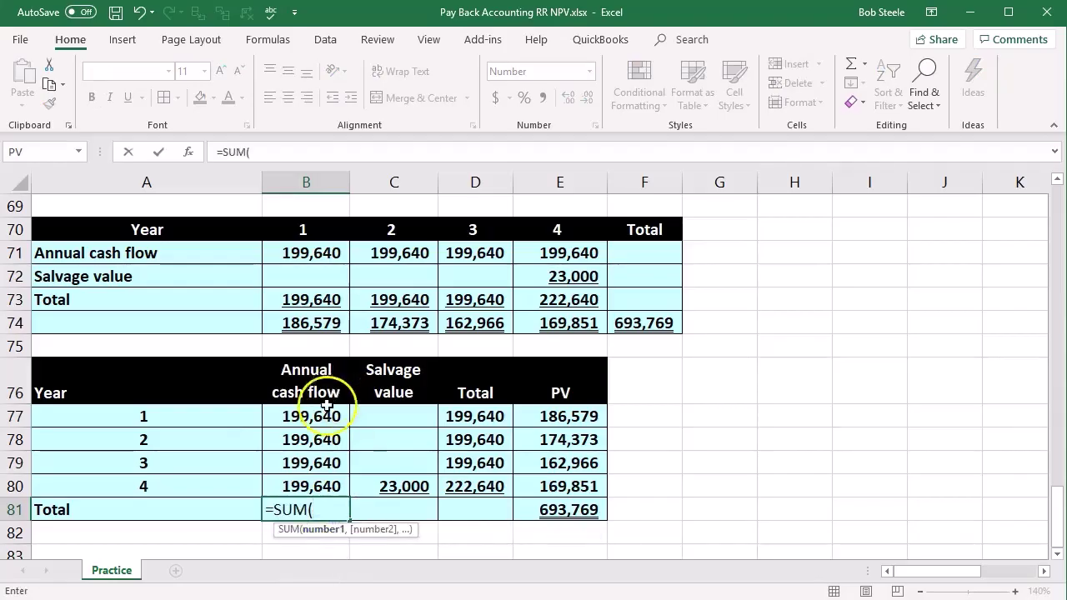
drag(317, 414, 311, 478)
key(Return)
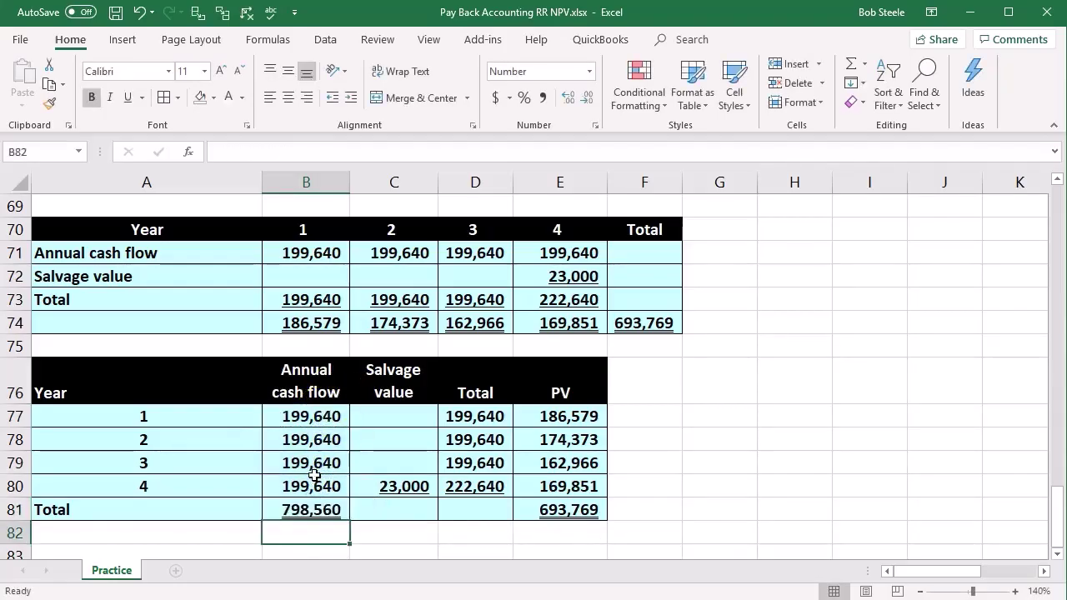
click(310, 500)
drag(354, 525, 500, 520)
click(620, 425)
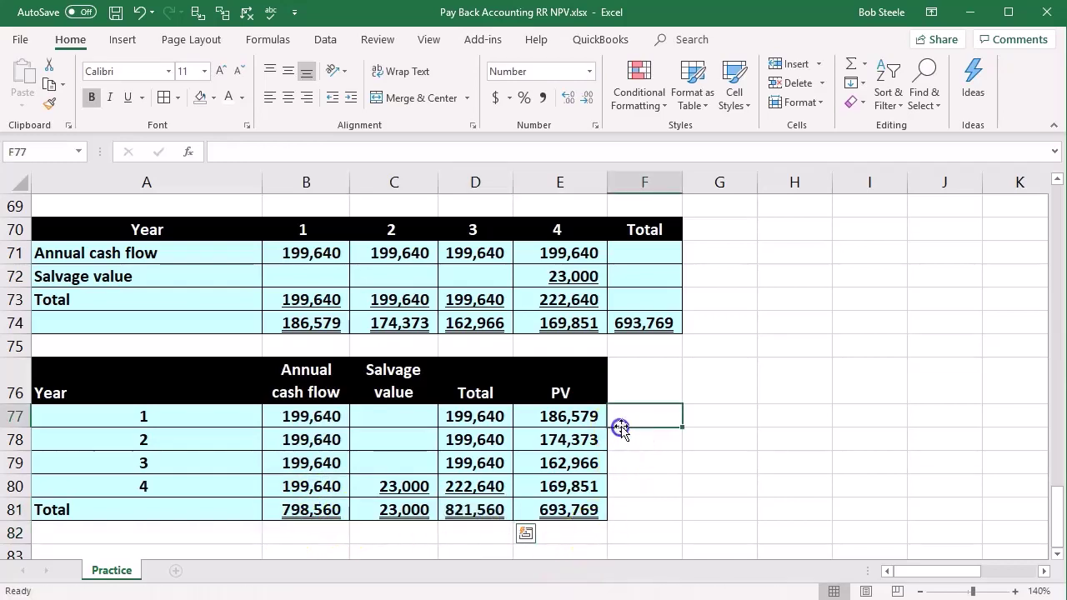